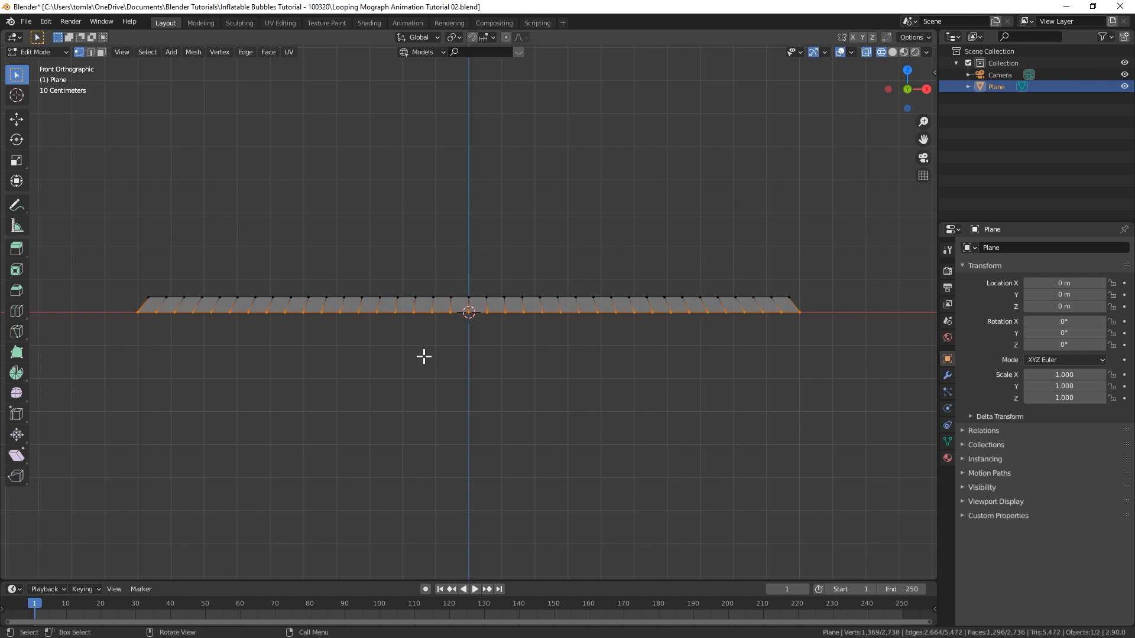
Create a vertex group named Pin on the plane mesh.
middle_click_drag(491, 327, 488, 336)
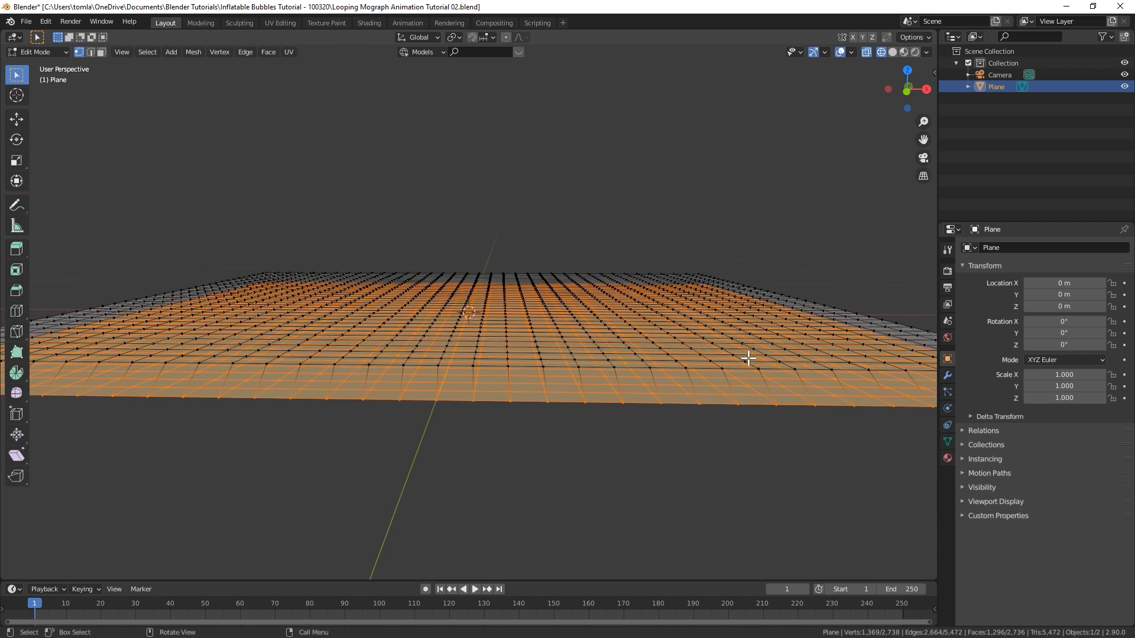
left_click(946, 440)
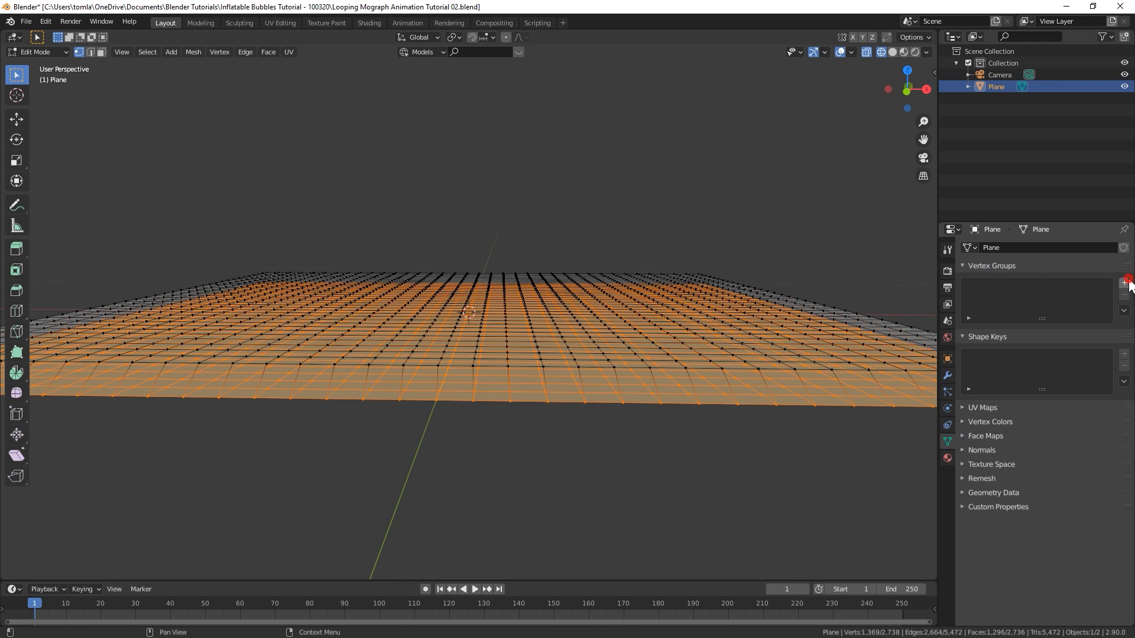
left_click(1124, 284)
left_click(990, 358)
double_click(987, 284)
type("Pin")
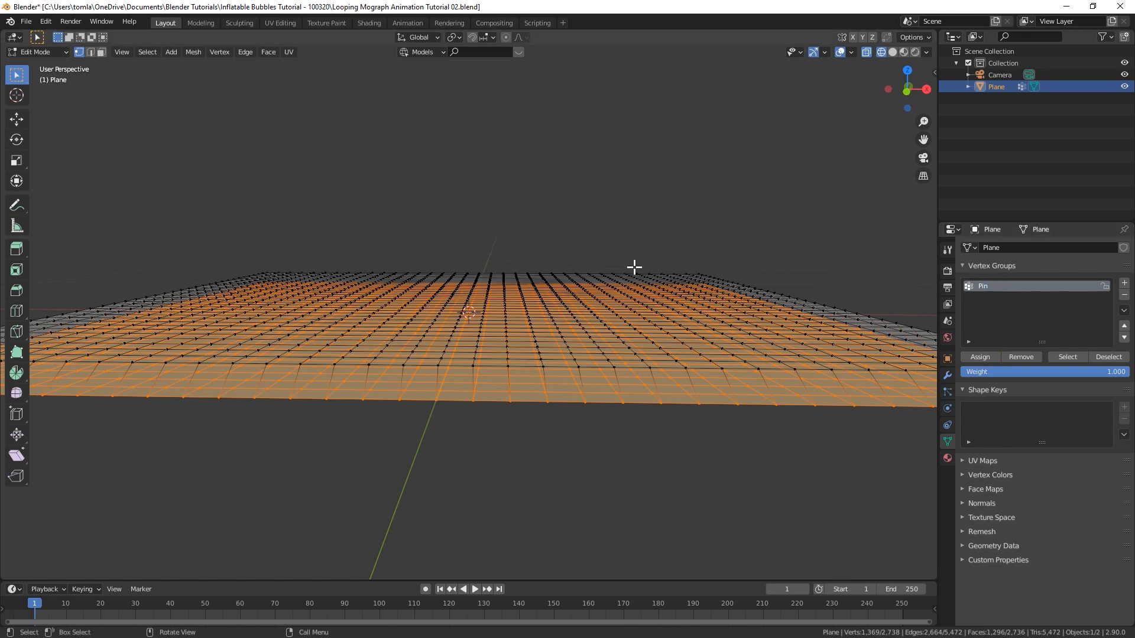
Select the outer border edges along all four sides of the plane, mark them as a seam, and return to Object Mode.
key("KP_7")
scroll(559, 361, "down", 4)
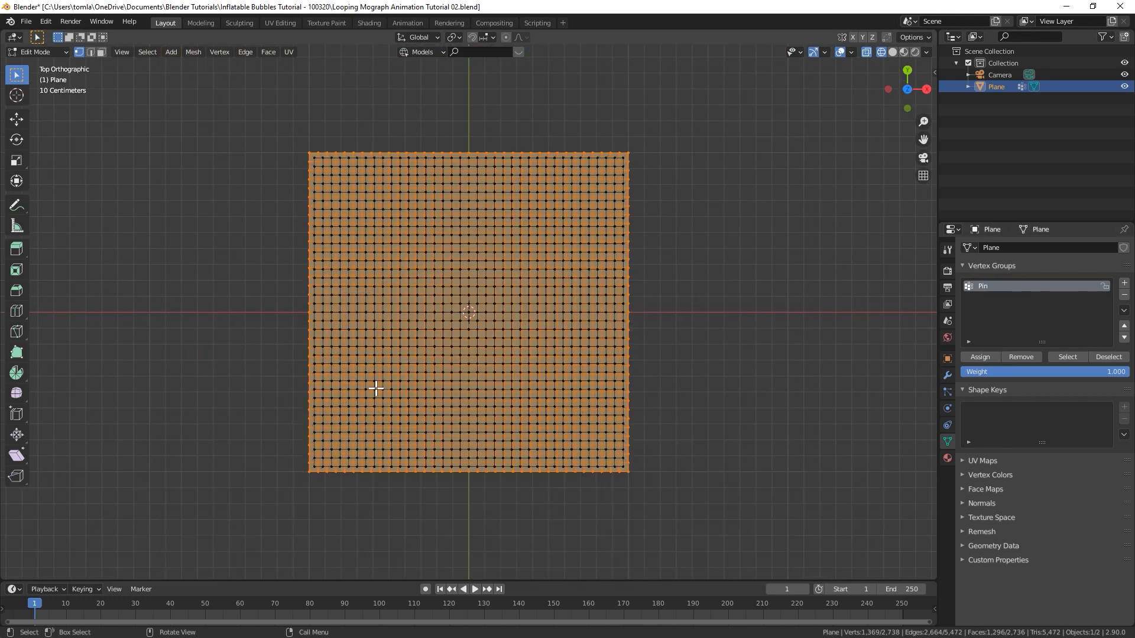
scroll(365, 424, "up", 2)
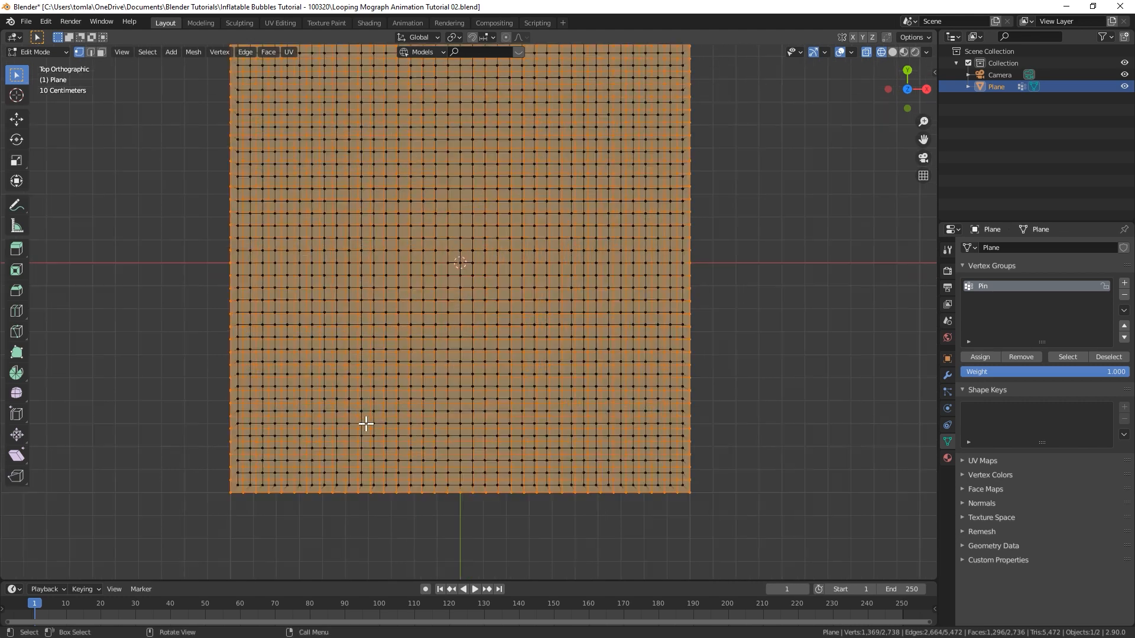
left_click_drag(193, 487, 745, 561)
scroll(290, 345, "down", 1)
left_click_drag(219, 93, 790, 537)
left_click_drag(726, 73, 651, 500, "shift")
left_click_drag(231, 81, 815, 106, "shift")
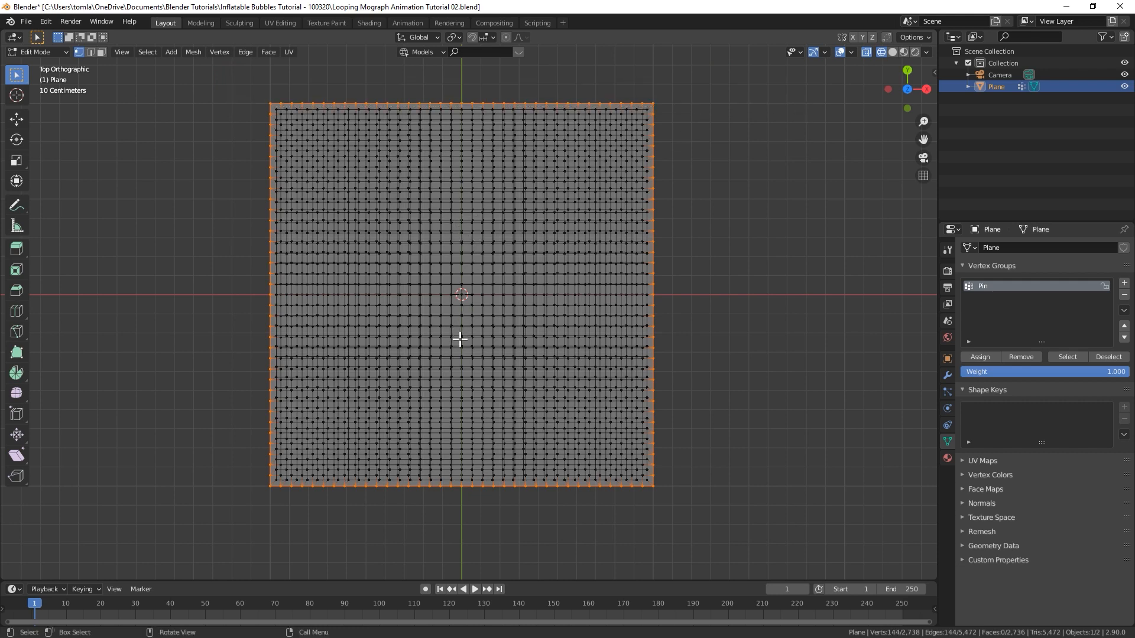
middle_click_drag(460, 339, 362, 286)
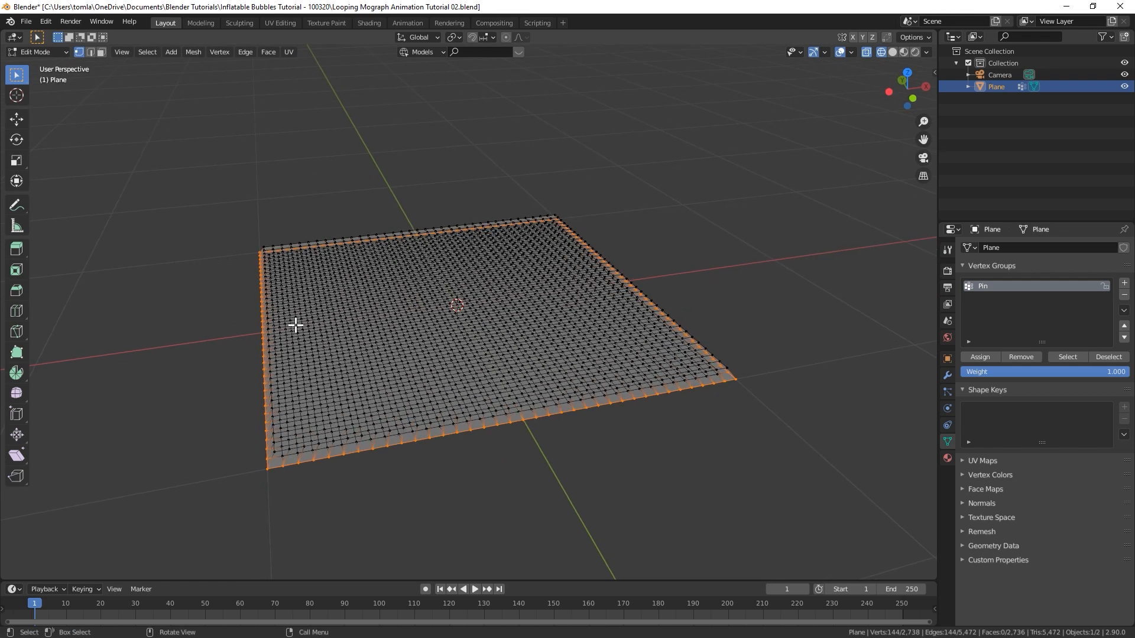
key("ctrl+e")
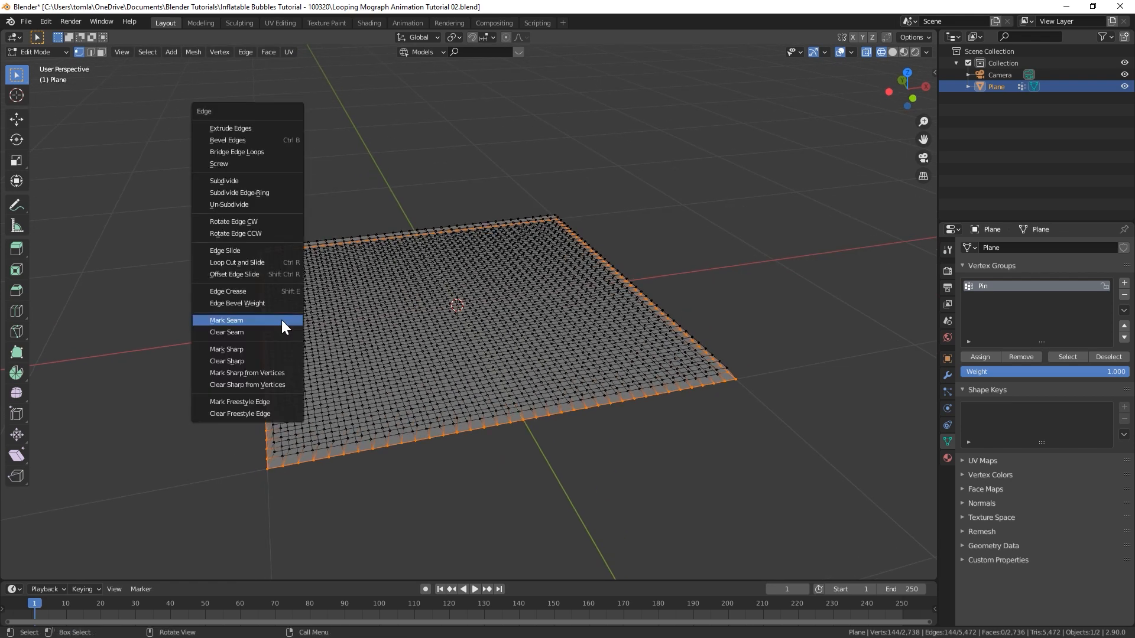
left_click(236, 321)
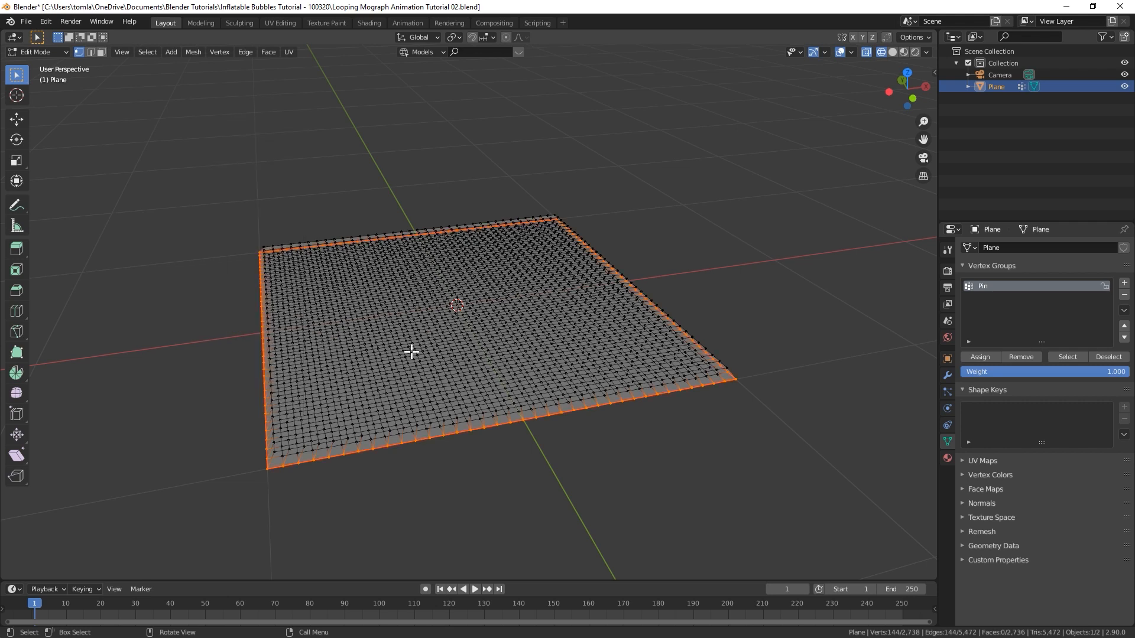
key("a")
key("Tab")
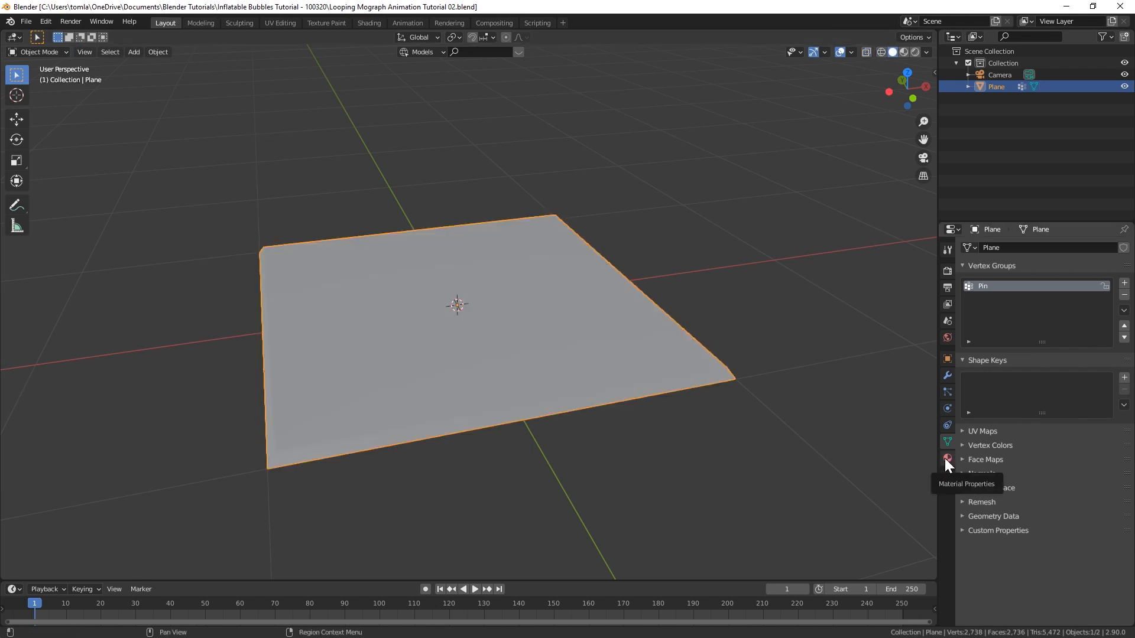
Add a new material to the plane and name it Cloth.
left_click(945, 457)
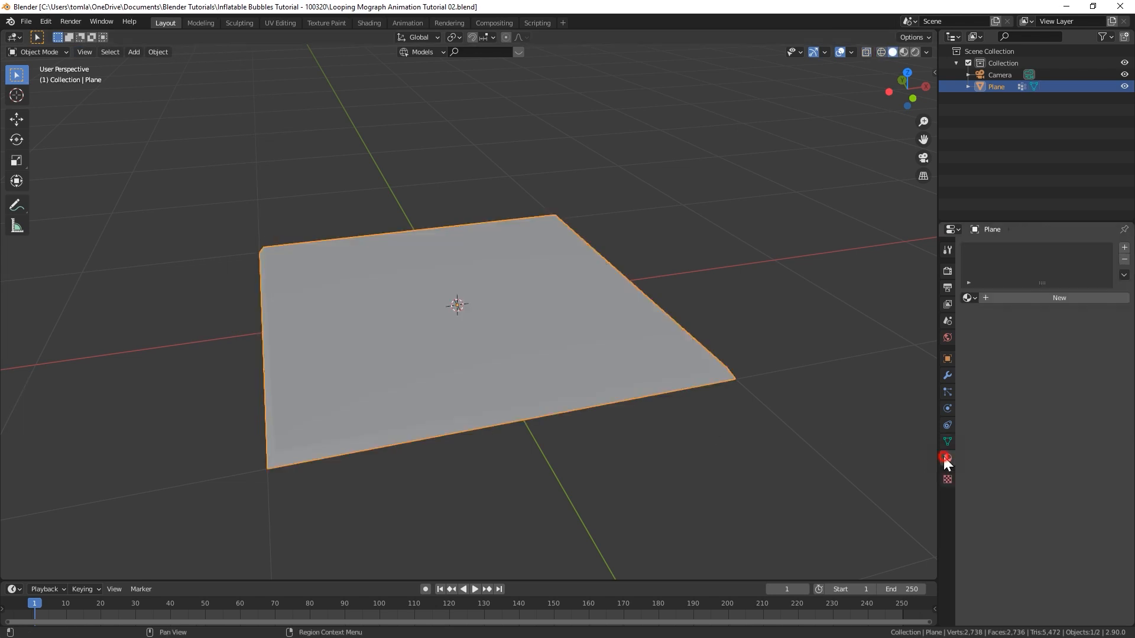
left_click(1013, 304)
double_click(1020, 299)
type("Cloth")
key("Return")
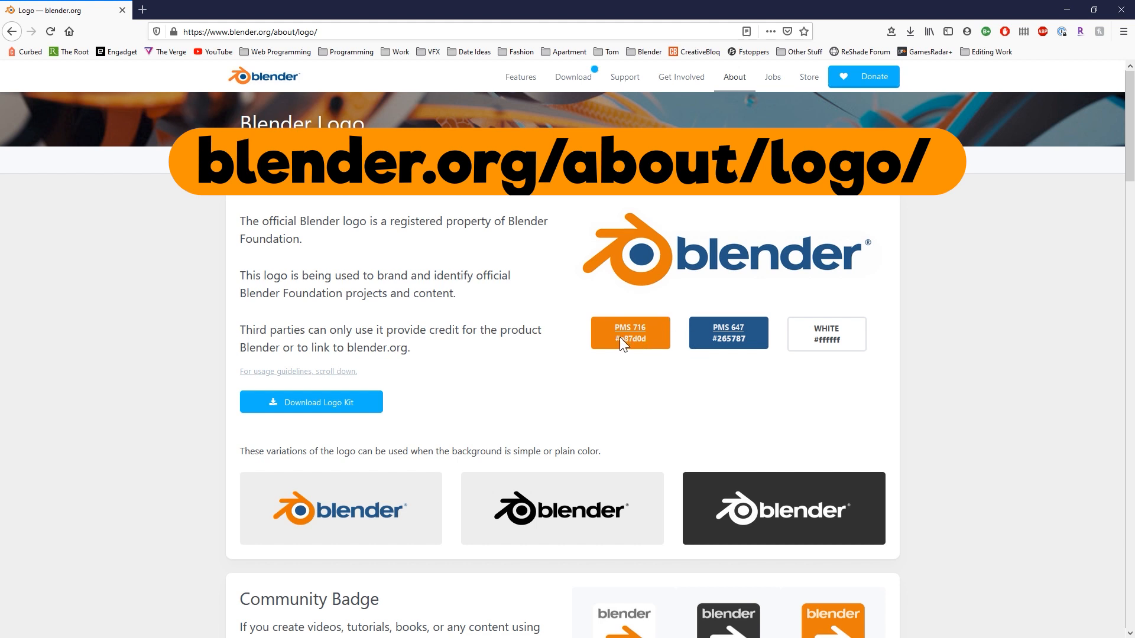
Copy the orange hex code e87d0d from the Blender logo web page and apply it as the Cloth material's Base Color in Blender.
left_click_drag(636, 344, 644, 343)
right_click(643, 346)
left_click(656, 356)
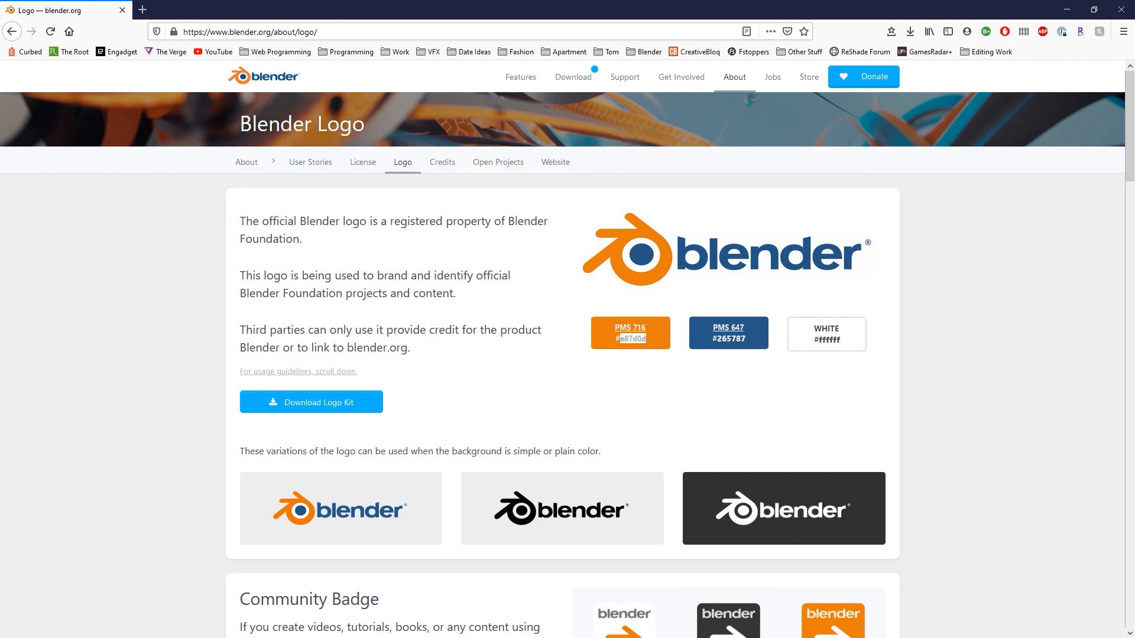
key("alt+Tab")
left_click(1052, 417)
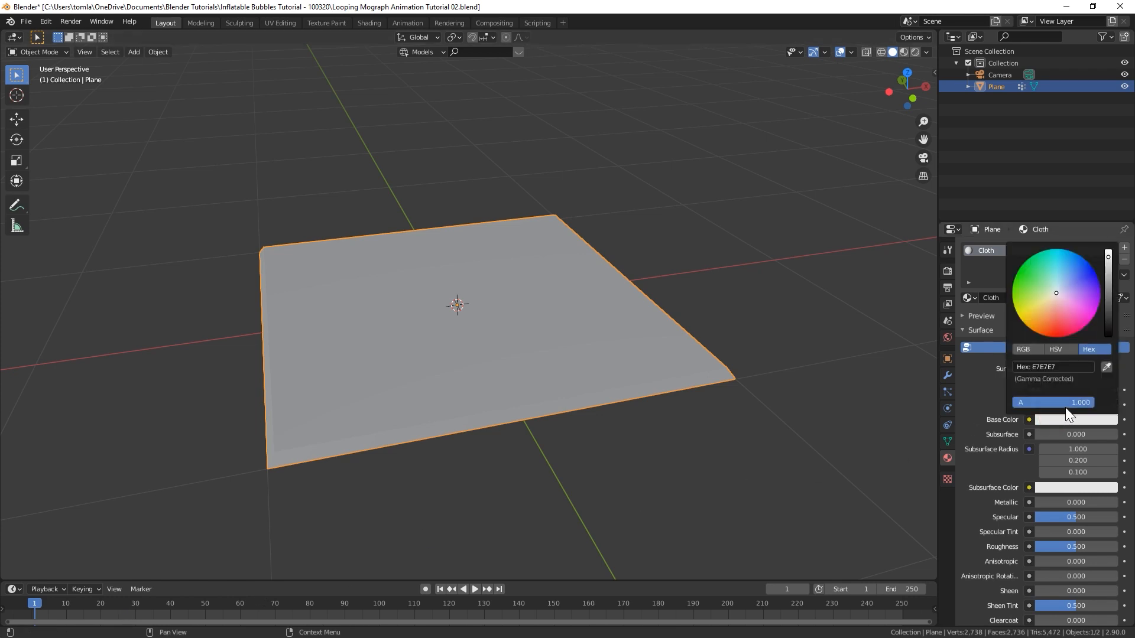
left_click(1078, 367)
key("ctrl+v")
key("Return")
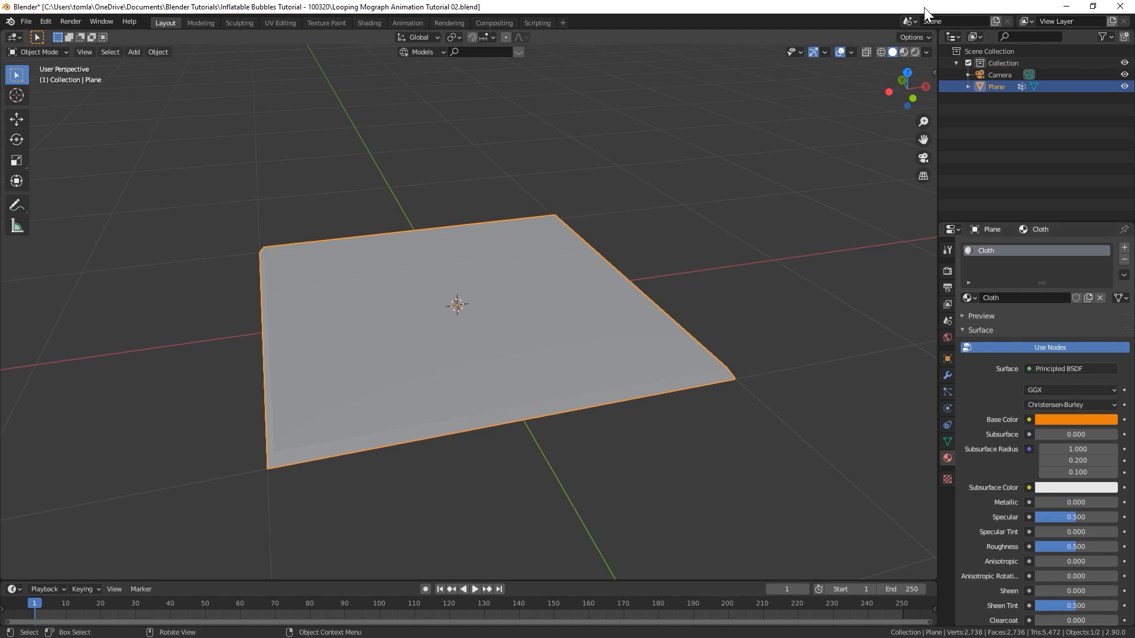
Display the plane in Material Preview shading and switch to the Shading workspace.
left_click(903, 52)
middle_click_drag(446, 325, 559, 357)
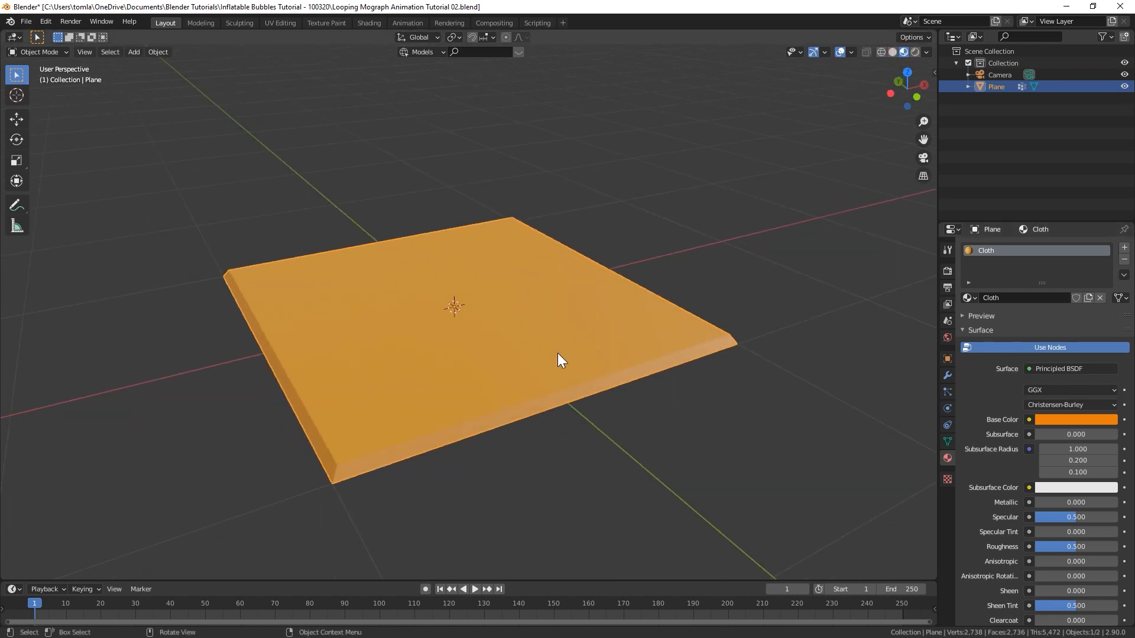
left_click(368, 23)
scroll(511, 299, "up", 6)
middle_click_drag(514, 242, 524, 196, "shift")
Duplicate the Cloth material's Principled BSDF node and place the copy beside the original.
left_click(520, 397)
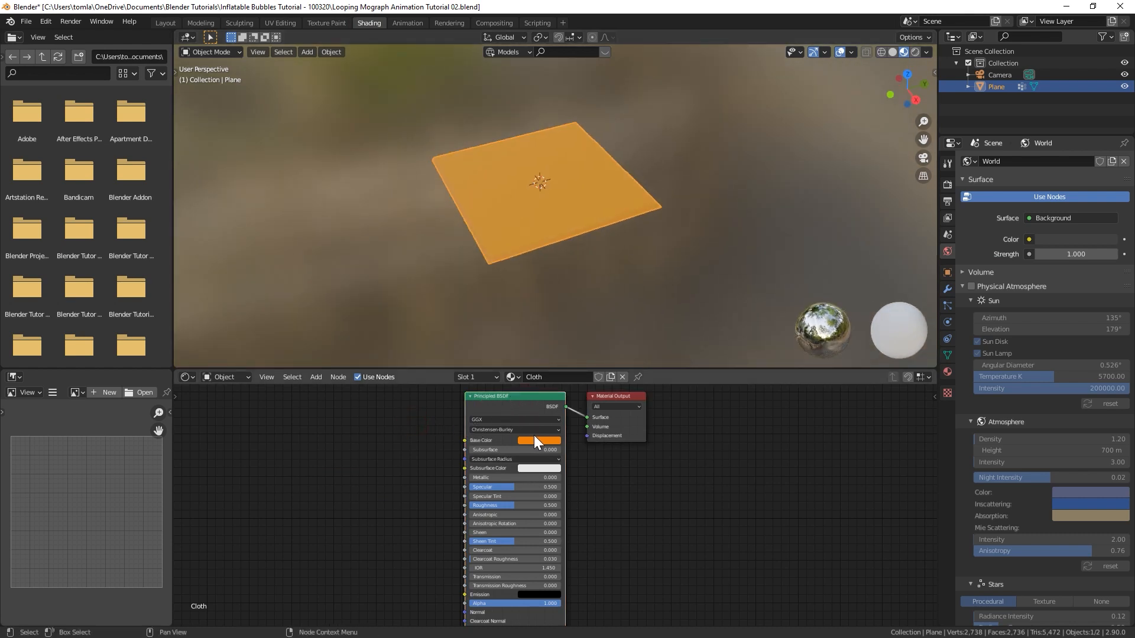
scroll(533, 435, "down", 1)
key("shift+d")
left_click(407, 460)
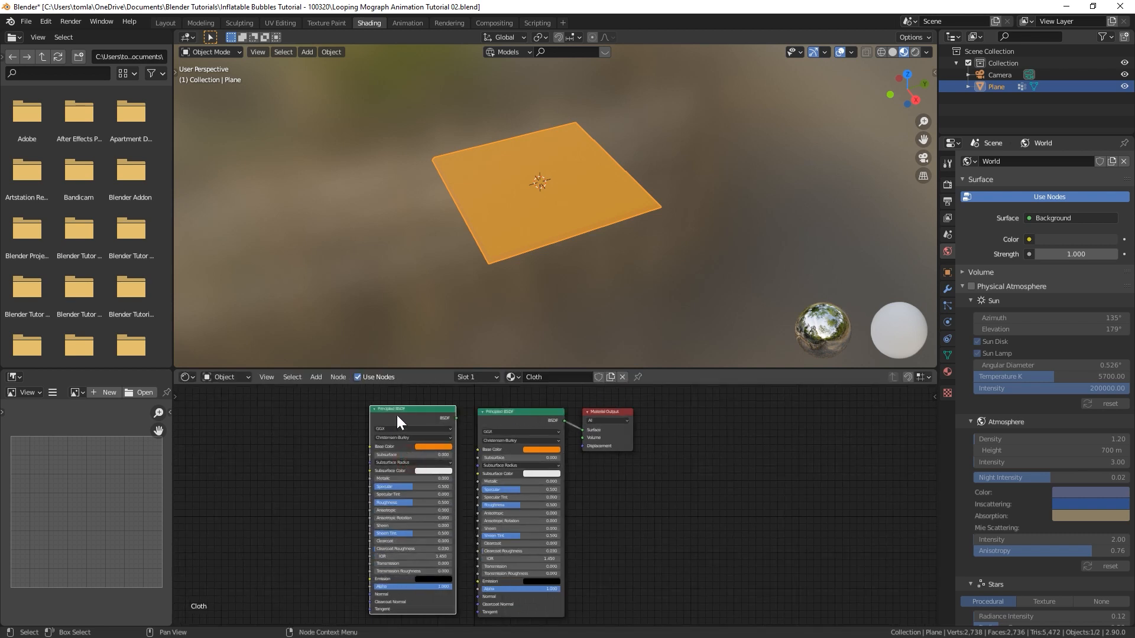
Add an Image Texture with Mapping and Texture Coordinate nodes to the duplicated Principled BSDF's Base Color, and space them out before it.
key("ctrl+t")
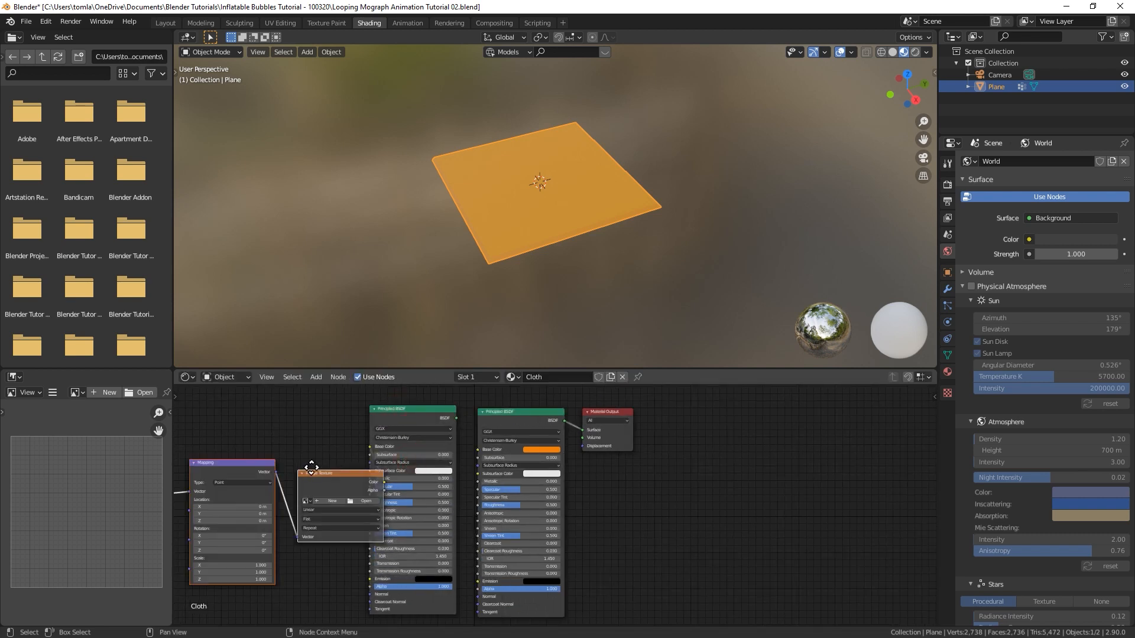
middle_click_drag(274, 462, 355, 474)
key("g")
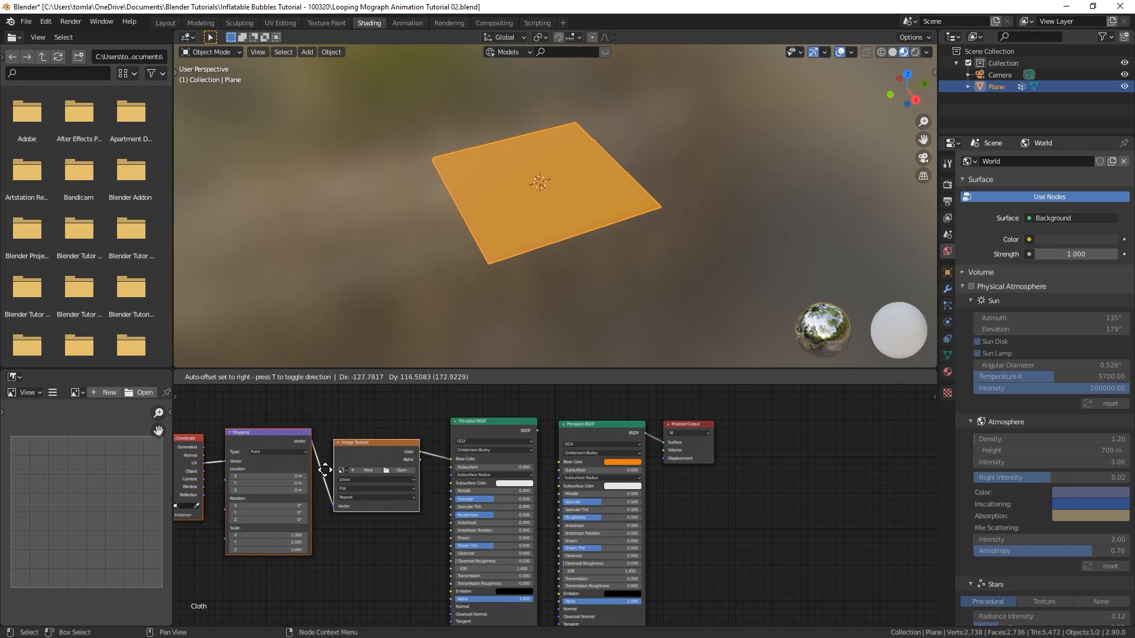
left_click(318, 476)
middle_click_drag(395, 475, 496, 484)
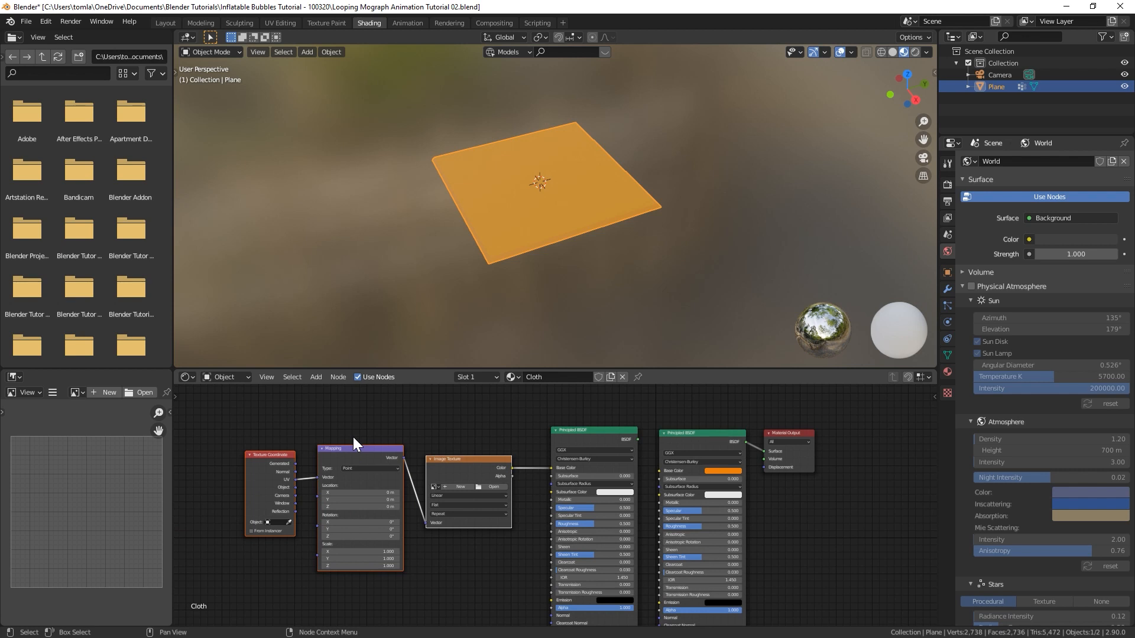
scroll(353, 437, "up", 2)
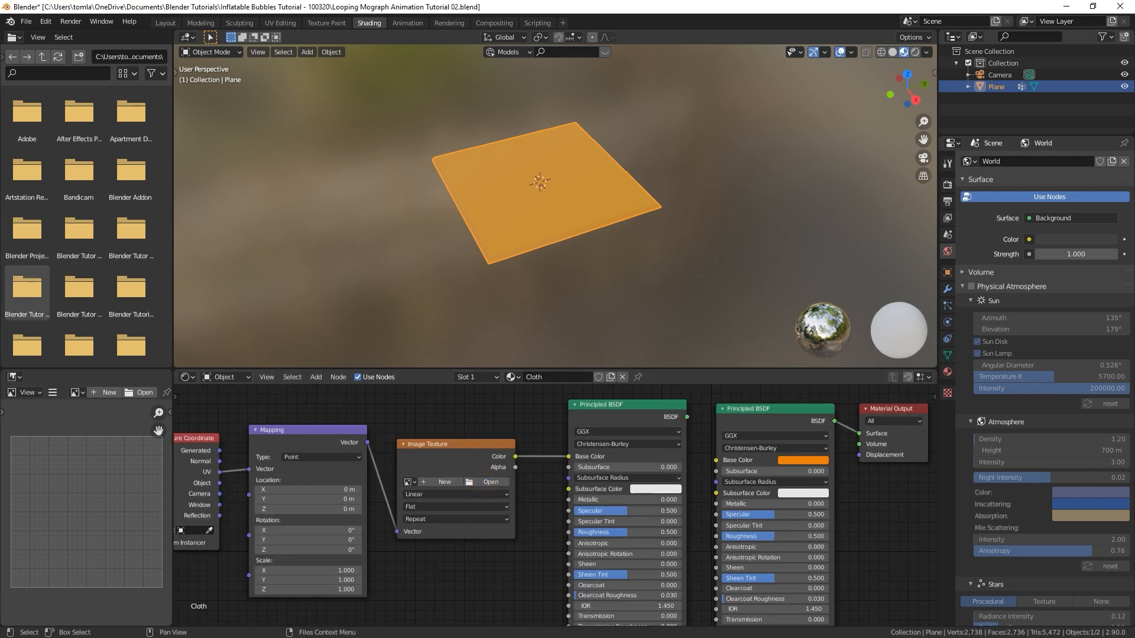
Find the Community Badge on the Blender logo web page, then load blender_community_badge_white.png into the Image Texture node and output its shader.
key("alt+Tab")
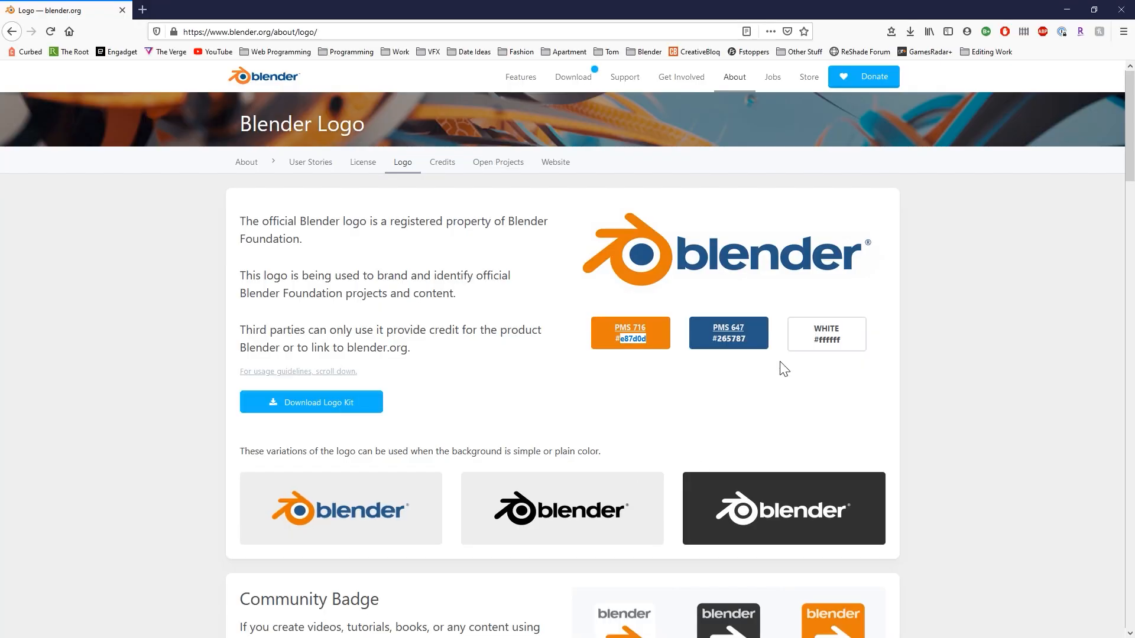
scroll(693, 431, "down", 1)
scroll(694, 432, "down", 1)
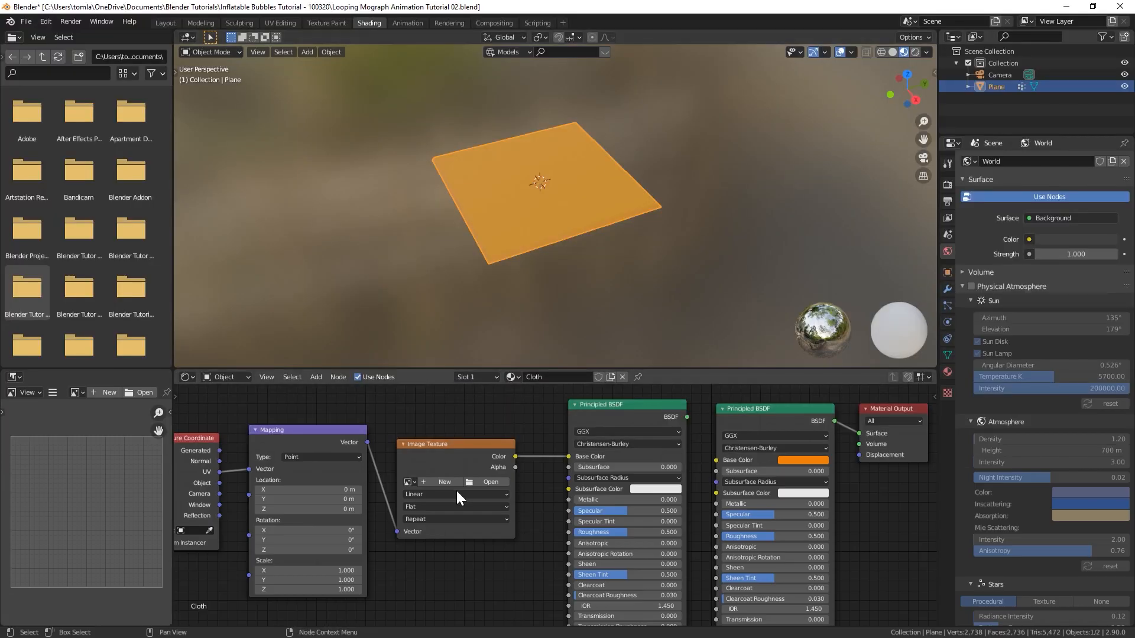
left_click(498, 483)
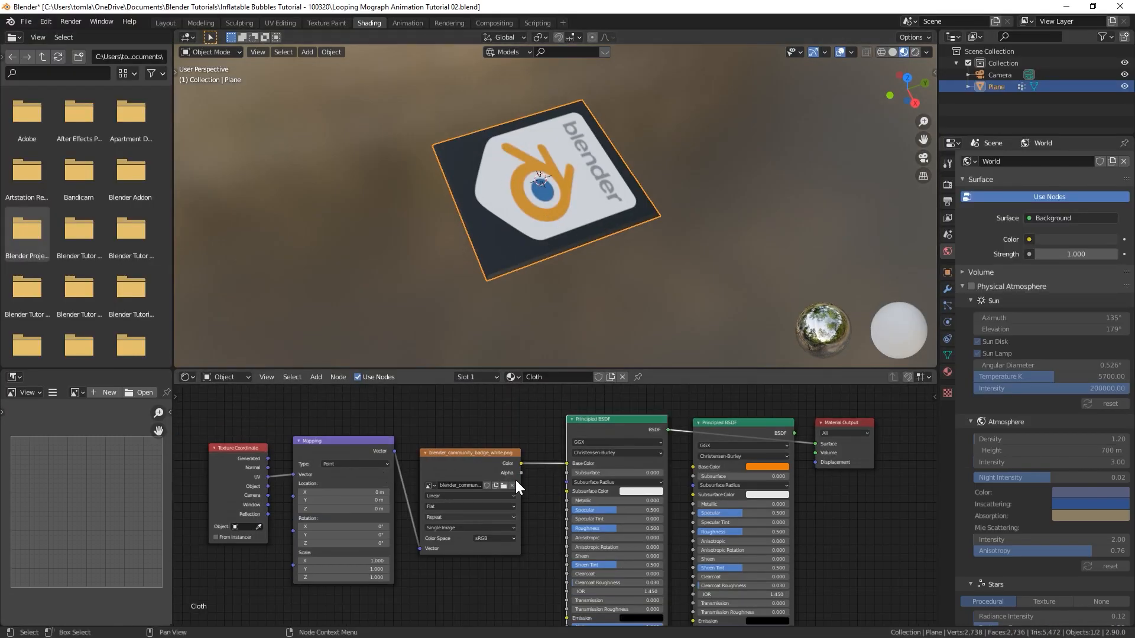
Apply the plane's scale in Object Mode.
key("Tab")
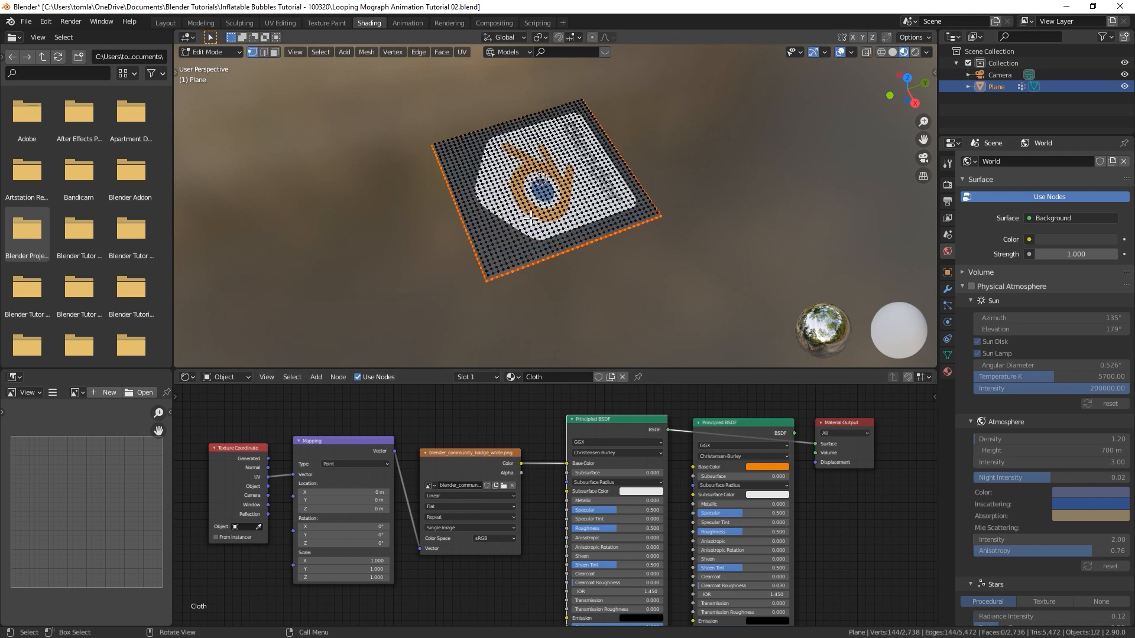
key("Tab")
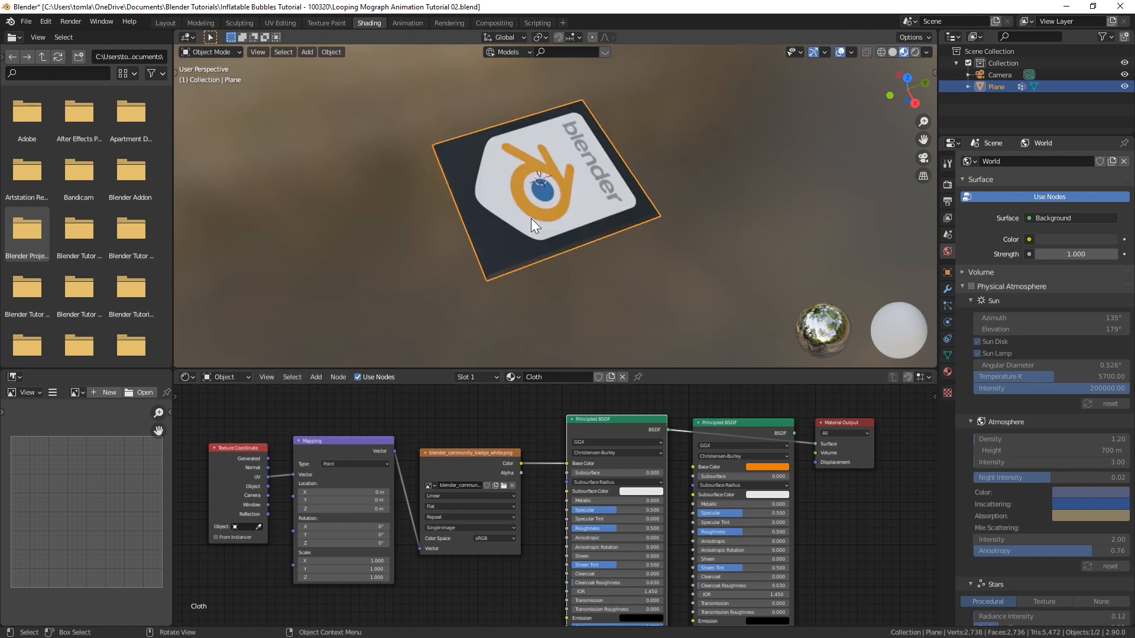
key("ctrl+a")
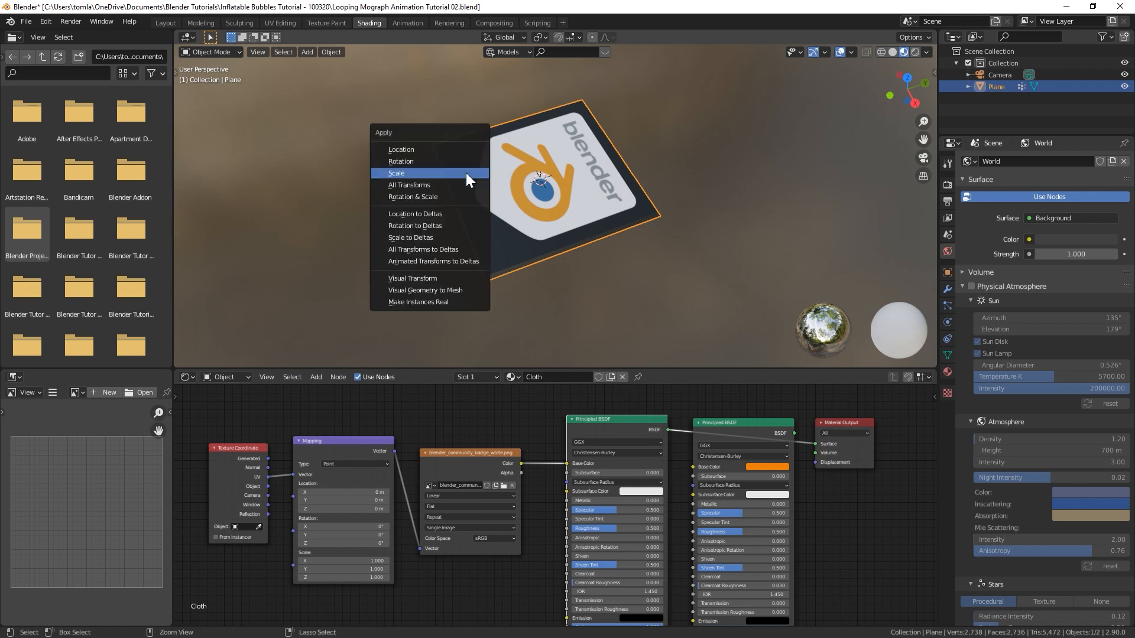
left_click(466, 173)
Select the plane's entire mesh in top view and unwrap it along the marked seam.
key("KP_7")
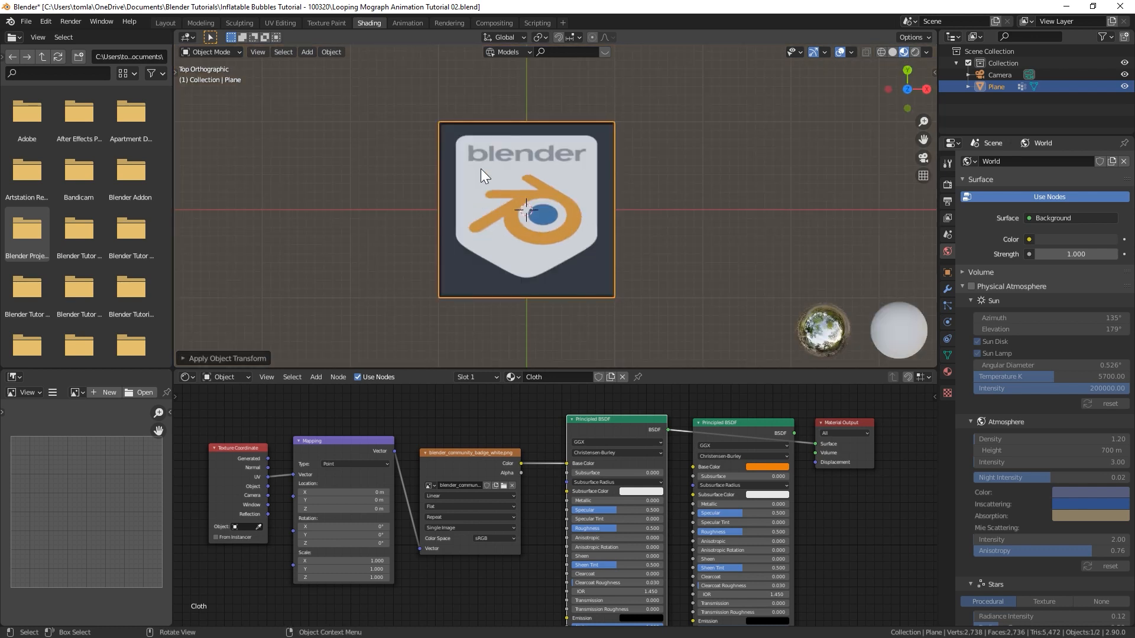
key("Tab")
key("a")
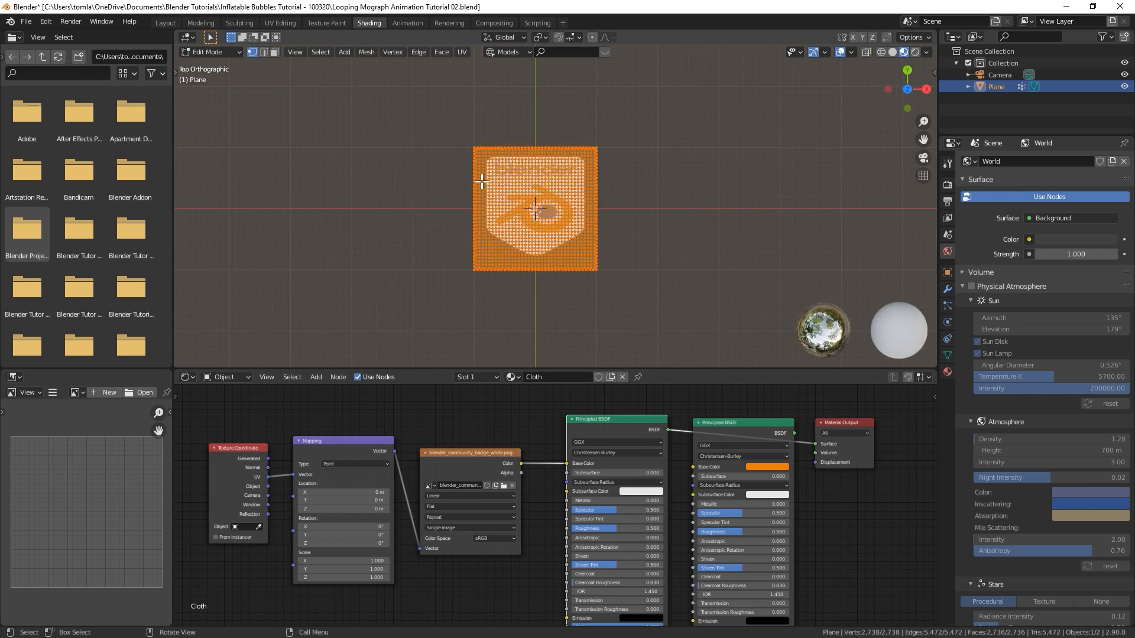
key("u")
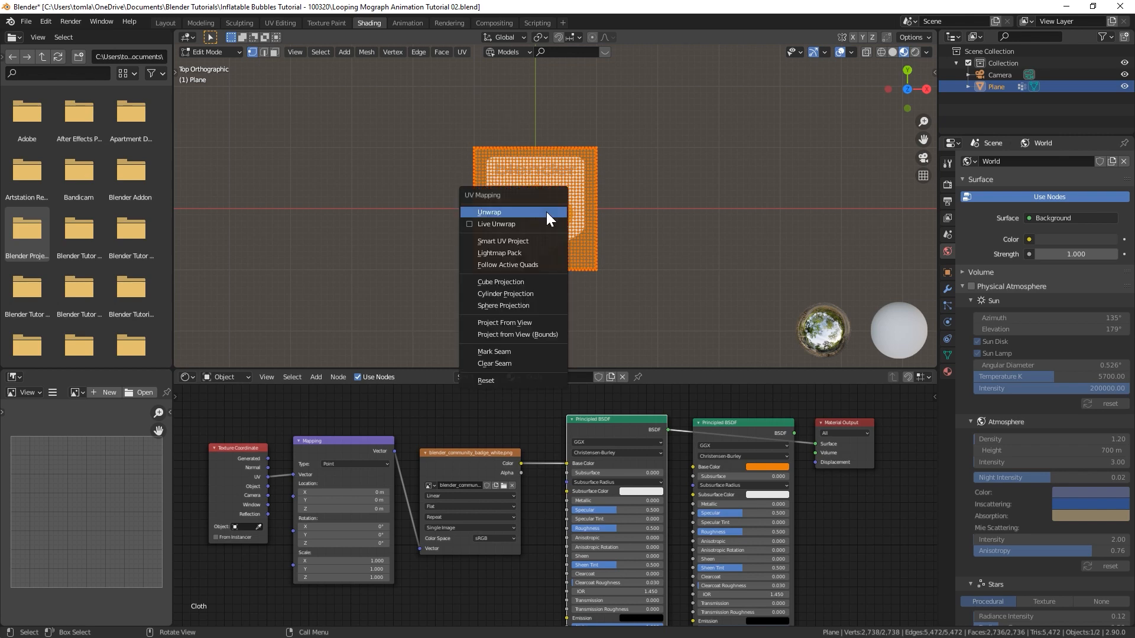
left_click(546, 212)
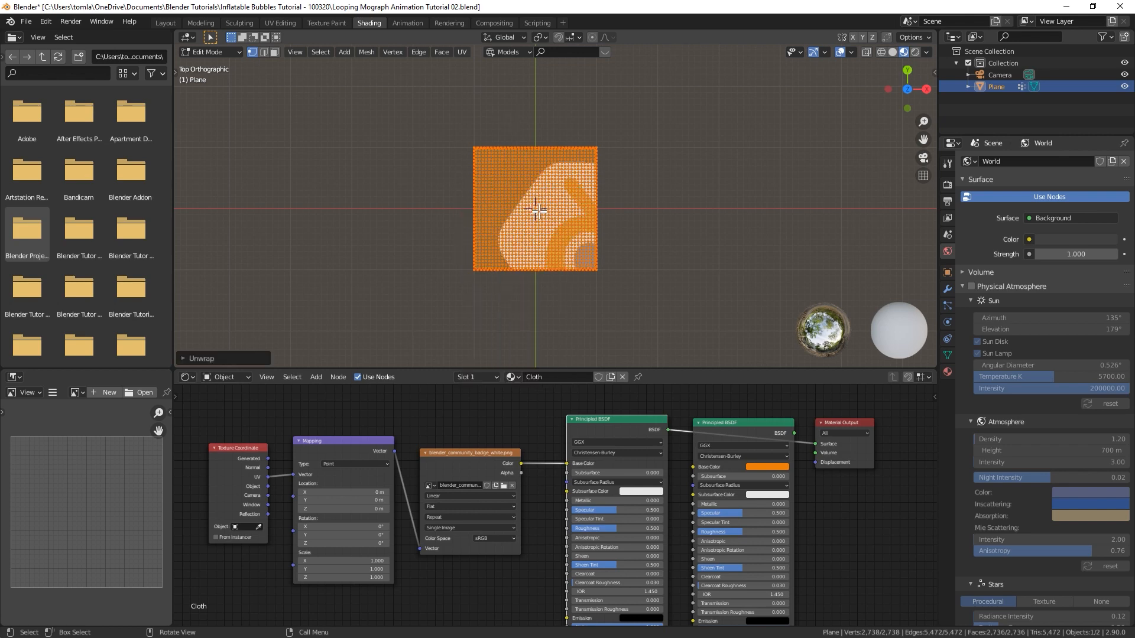
Turn the image editor into a wider UV Editor and merge the file browser area into the 3D viewport.
left_click(14, 376)
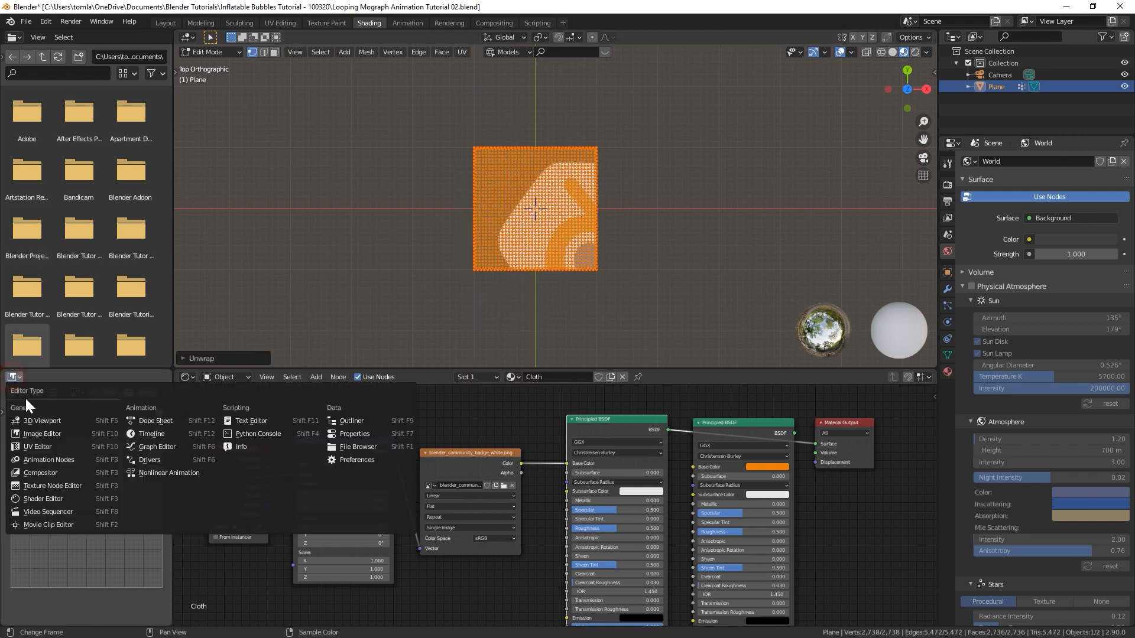
left_click(43, 446)
left_click_drag(171, 443, 343, 414)
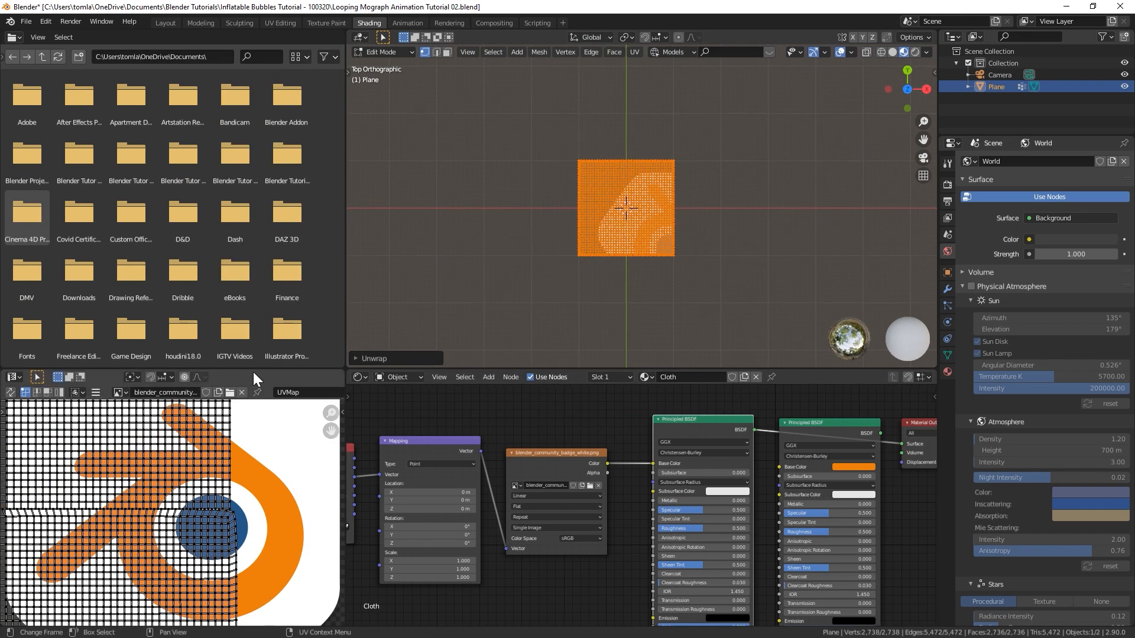
right_click(344, 326)
left_click(345, 326)
left_click(249, 298)
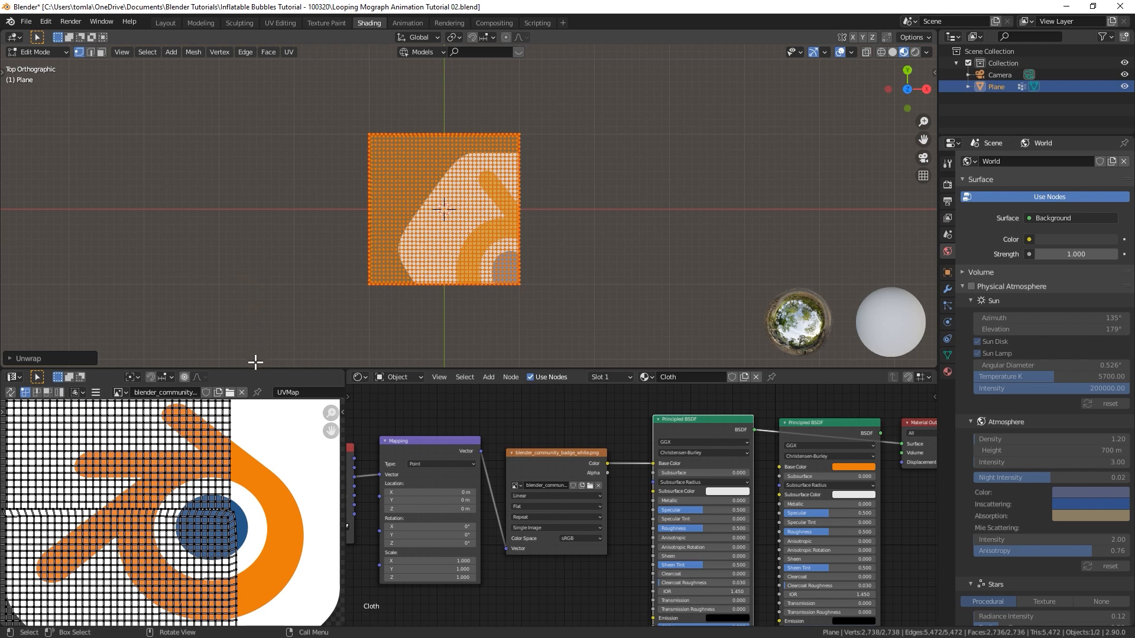
Enlarge the UV Editor, frame the whole image, and scale up the lower UV island over the badge.
left_click_drag(249, 370, 254, 189)
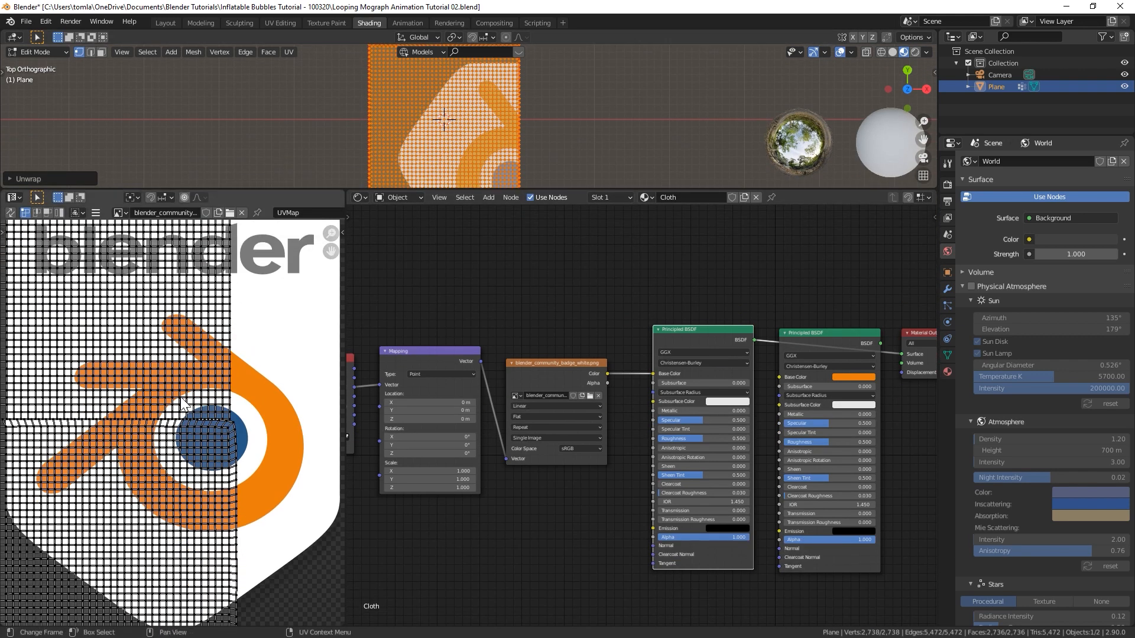
key("Home")
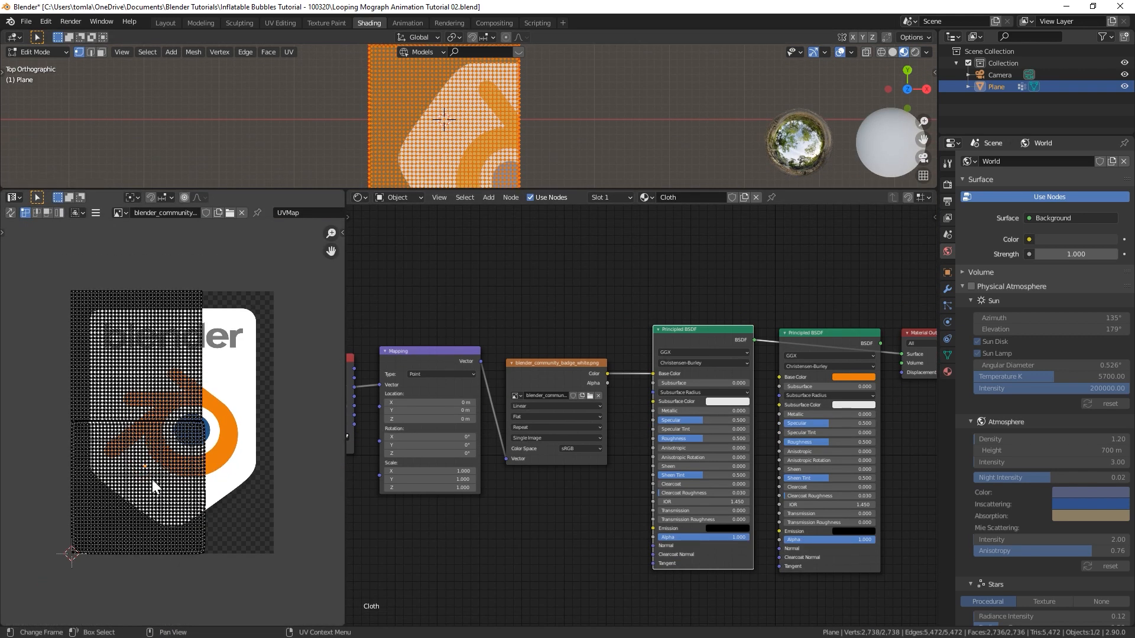
key("l")
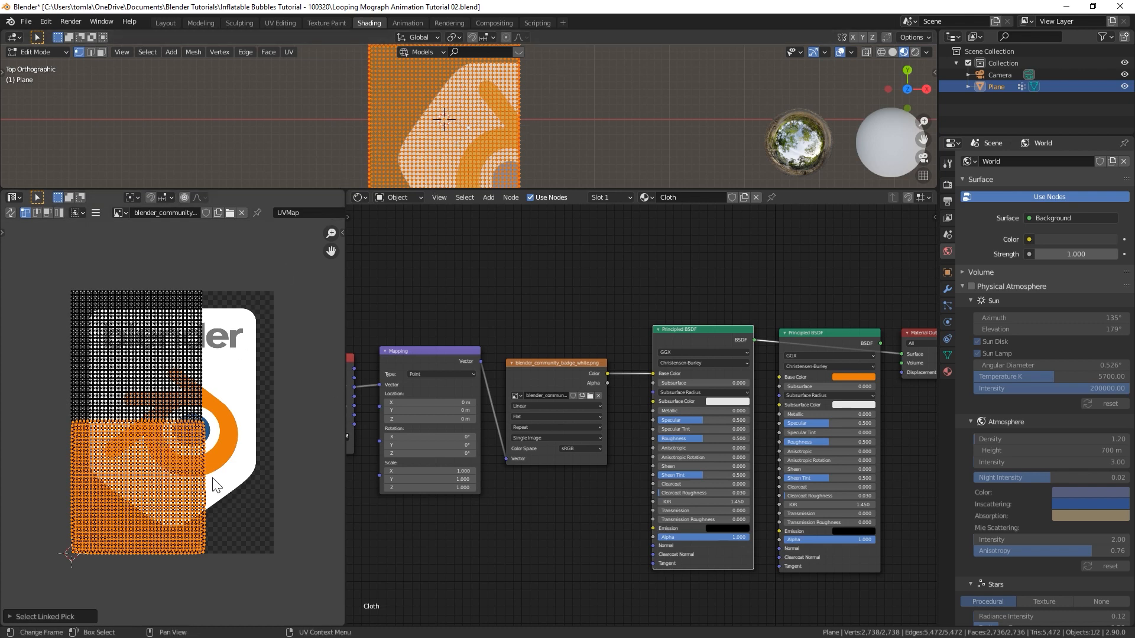
key("s")
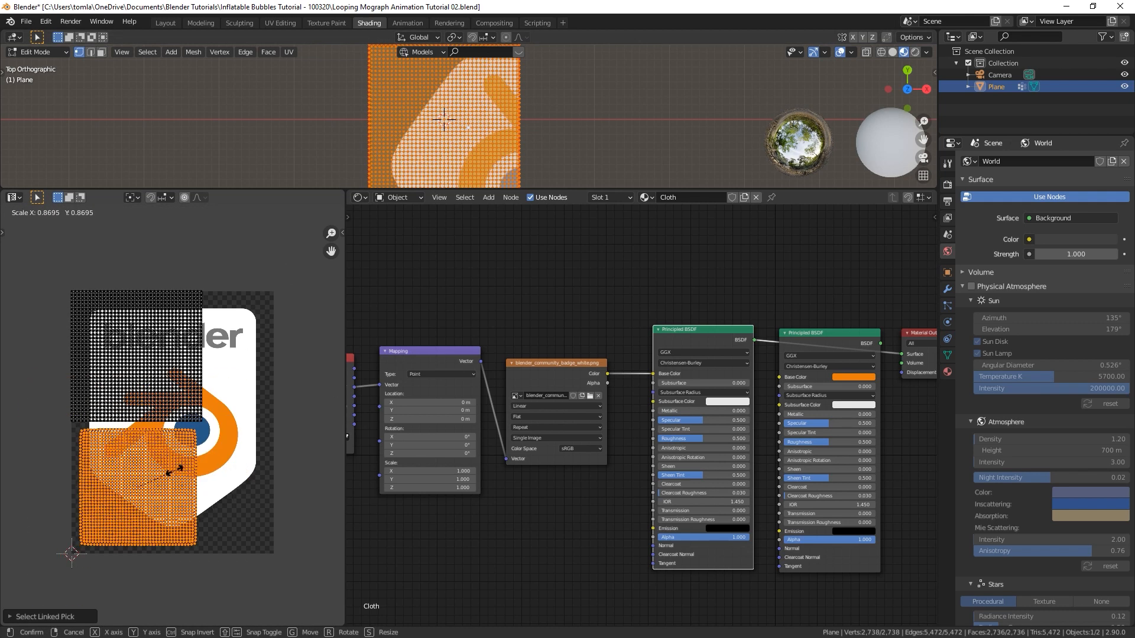
left_click(132, 326)
key("alt+a")
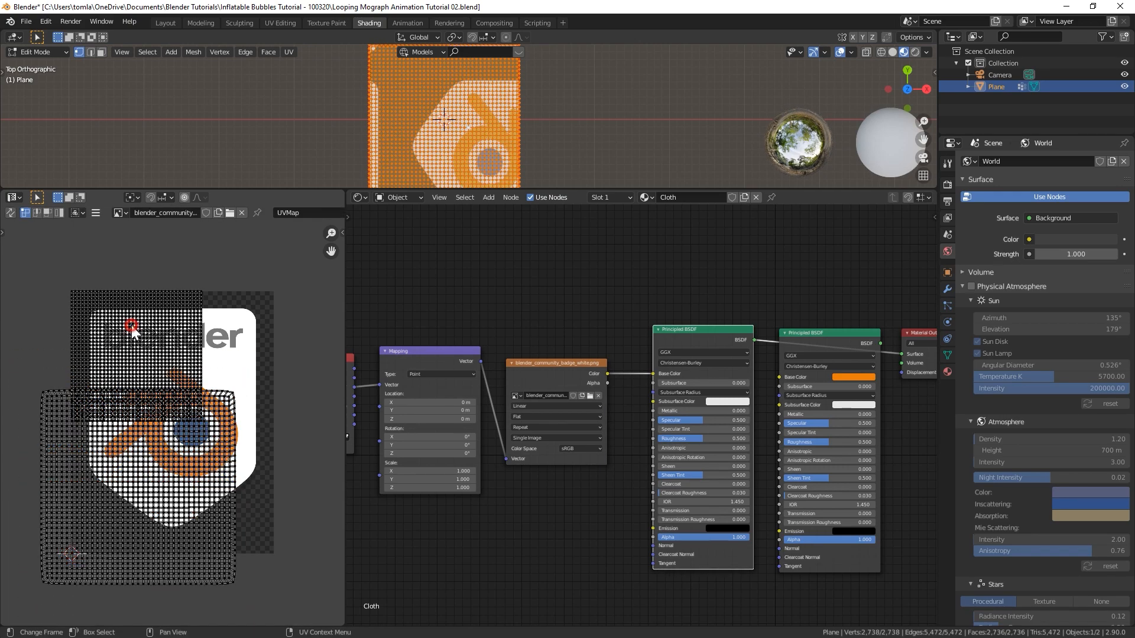
Shrink the upper UV island to a small square and move it onto the transparent area beside the badge's lower tip.
key("l")
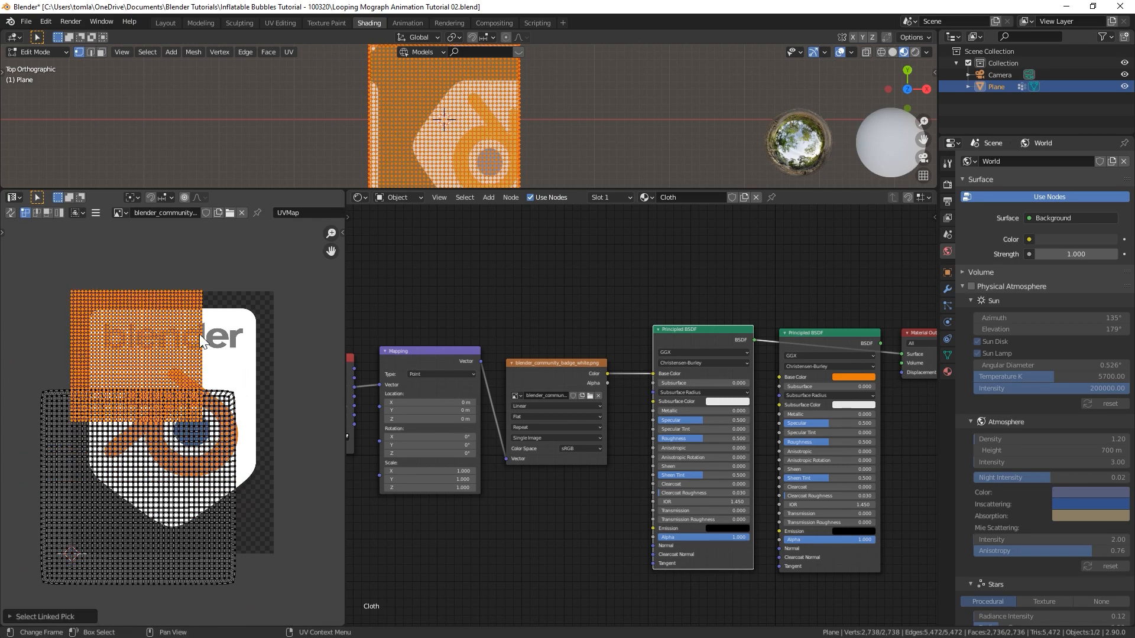
key("s")
left_click(142, 356)
key("g")
left_click(262, 512)
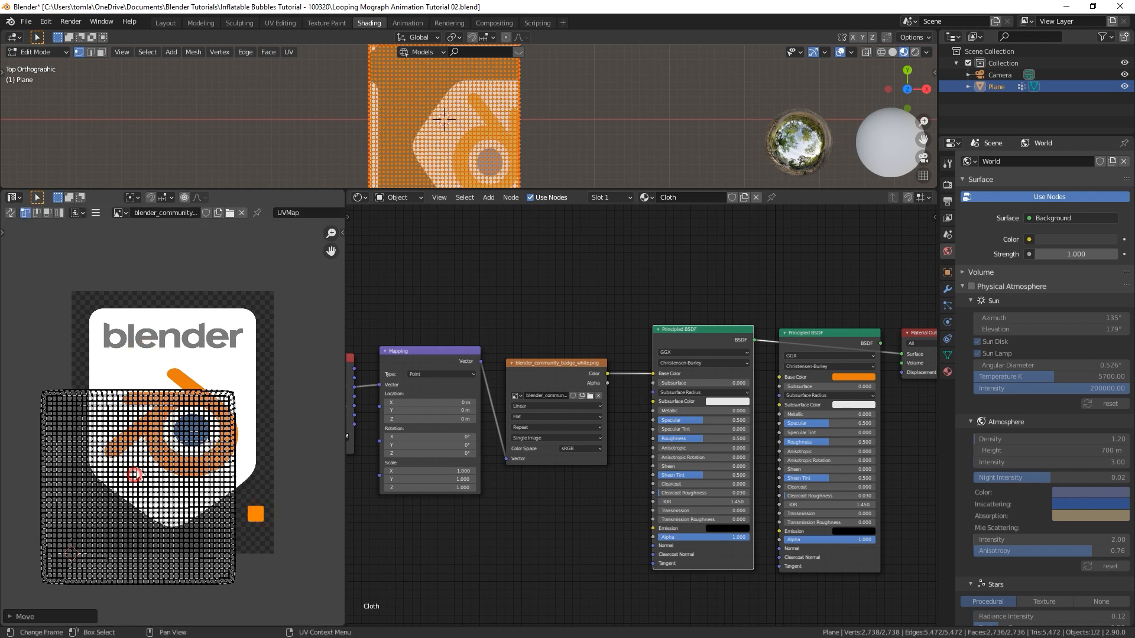
Centre the large UV island over the badge, scale it up to surround the badge, and rotate it 90 degrees.
key("l")
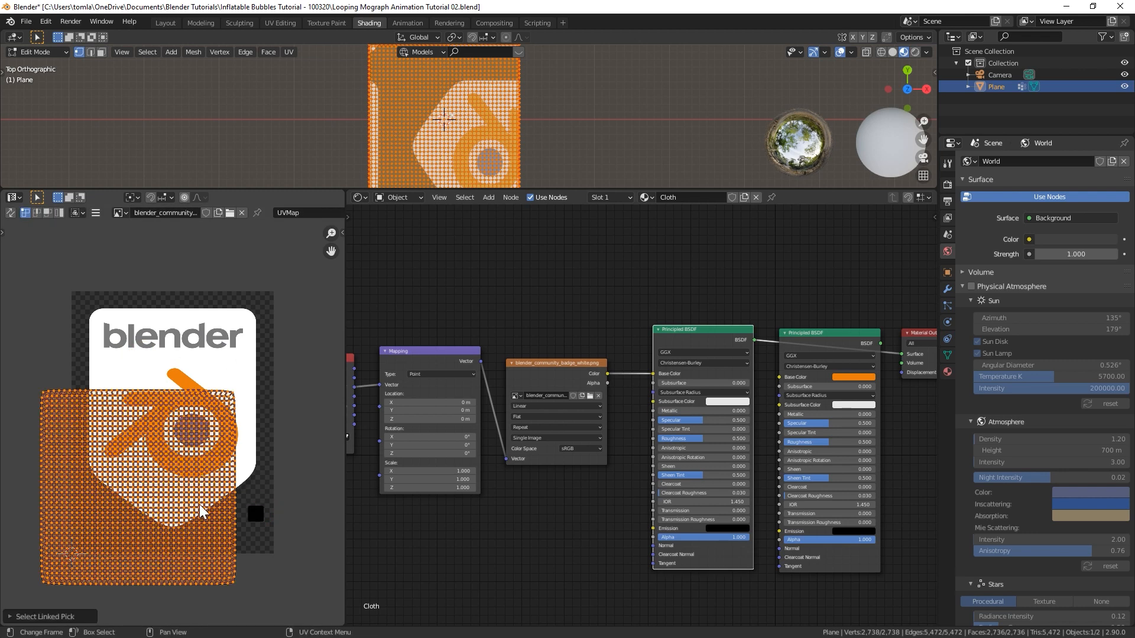
key("g")
left_click(189, 423)
key("s")
left_click(224, 432)
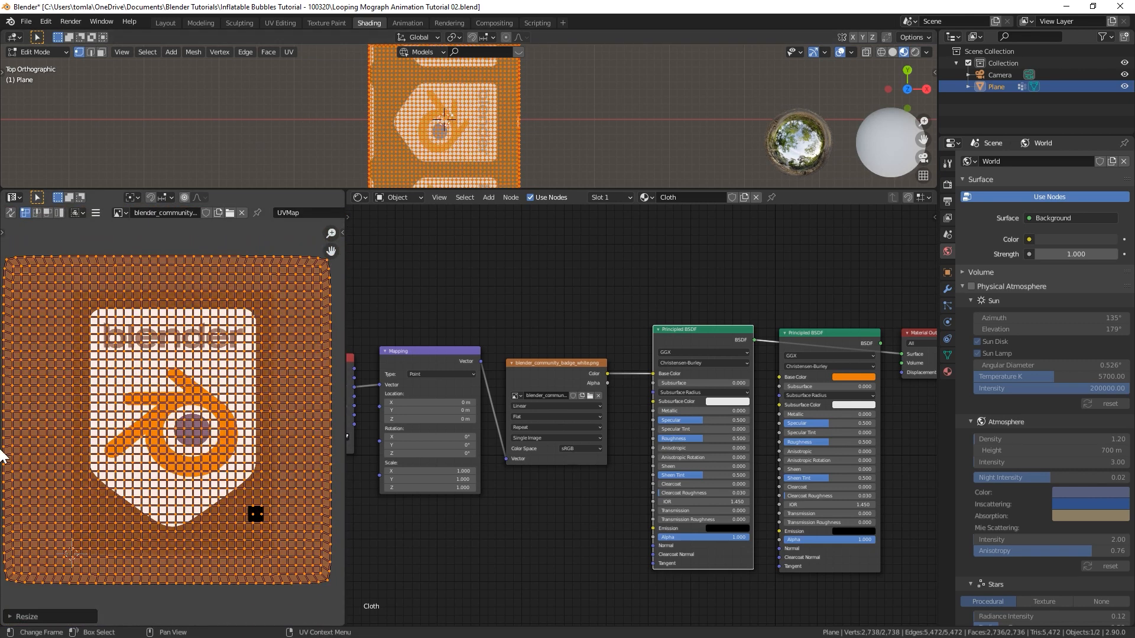
key("r")
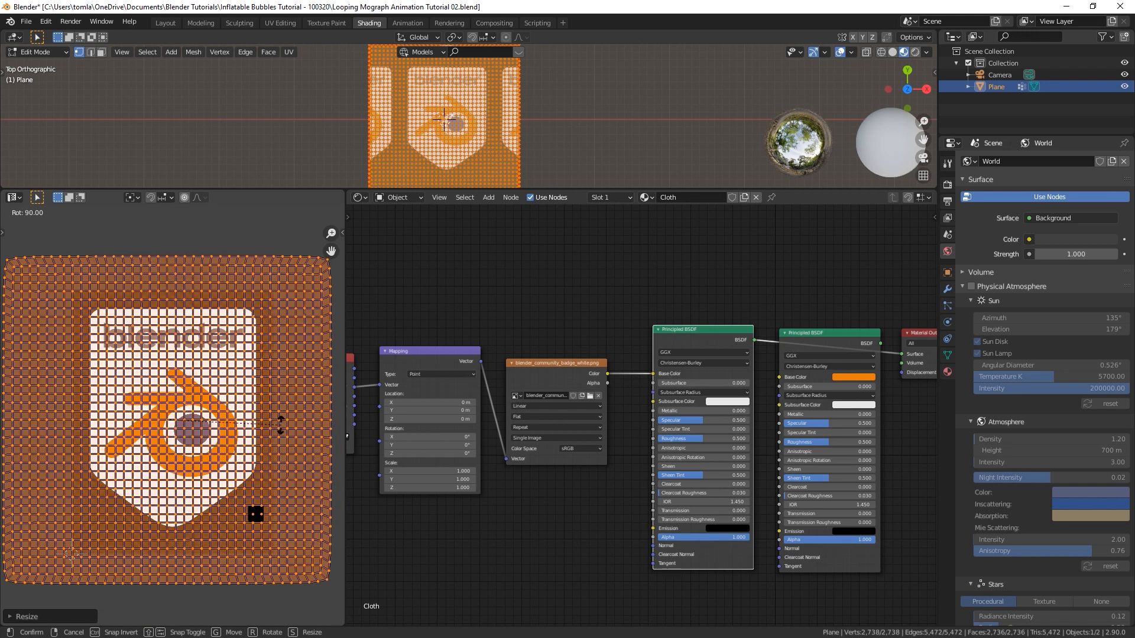
left_click(278, 416)
Set the badge Image Texture node's extension to Clip.
scroll(278, 417, "down", 3)
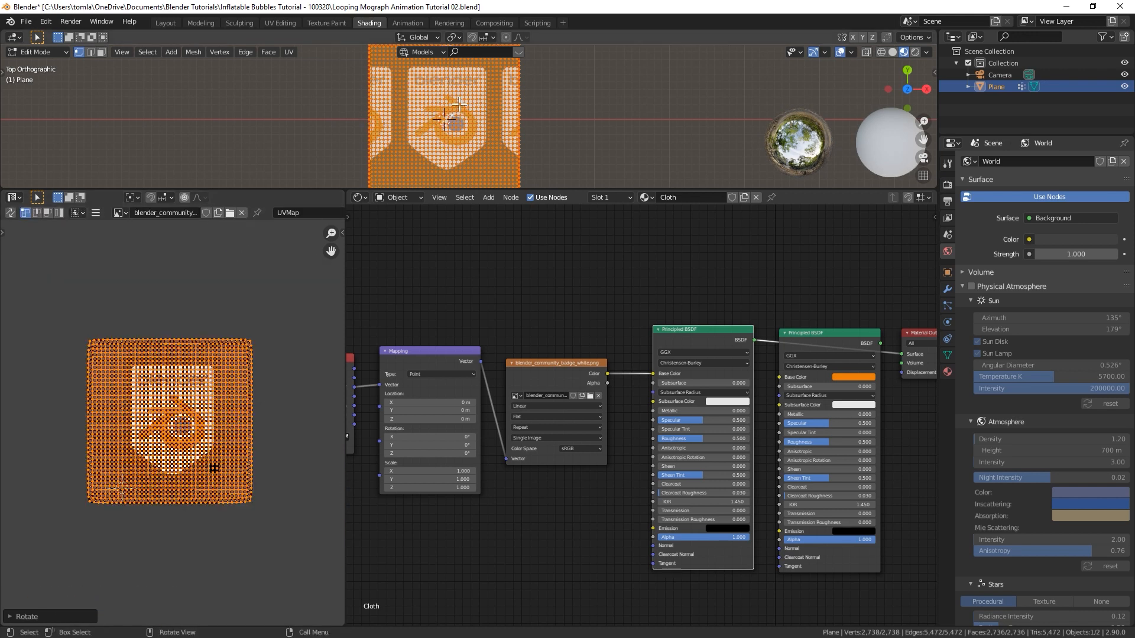
scroll(578, 383, "up", 2)
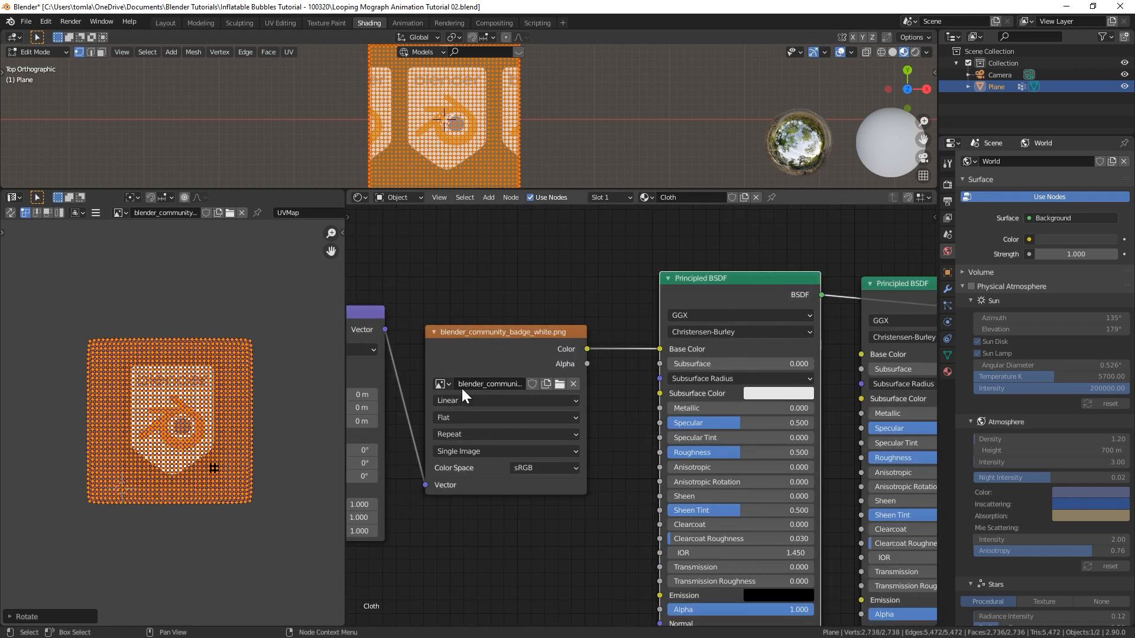
left_click(452, 436)
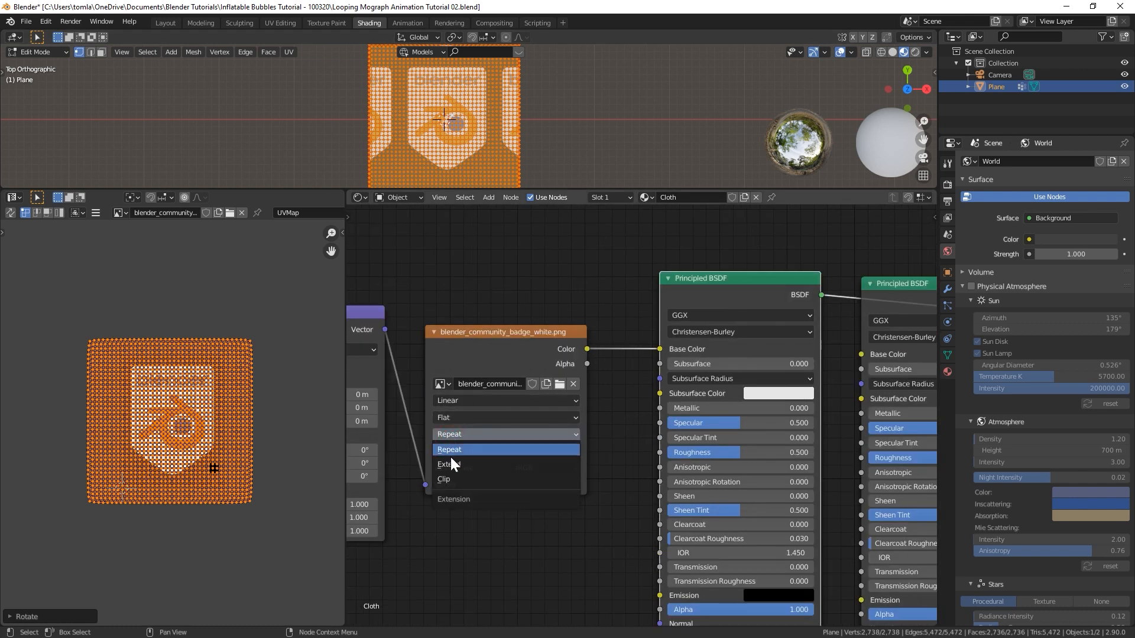
left_click(452, 479)
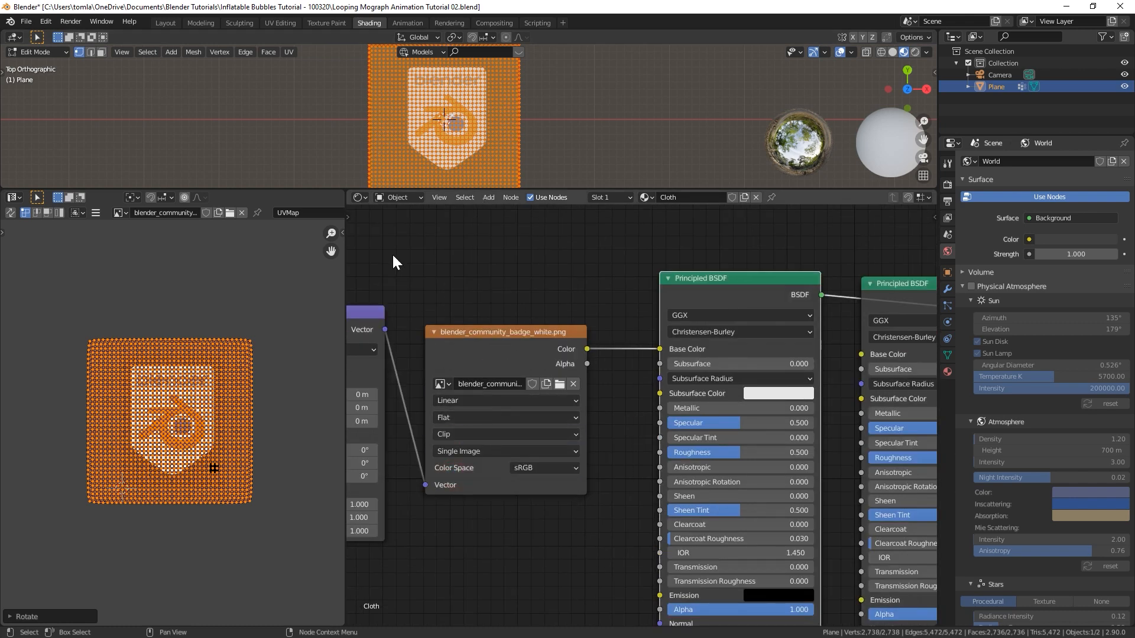
Enlarge the 3D viewport, scale up the large UV island to make the badge smaller, and return to Object Mode.
scroll(199, 399, "up", 2)
scroll(200, 398, "down", 2)
left_click_drag(523, 189, 523, 294)
key("s")
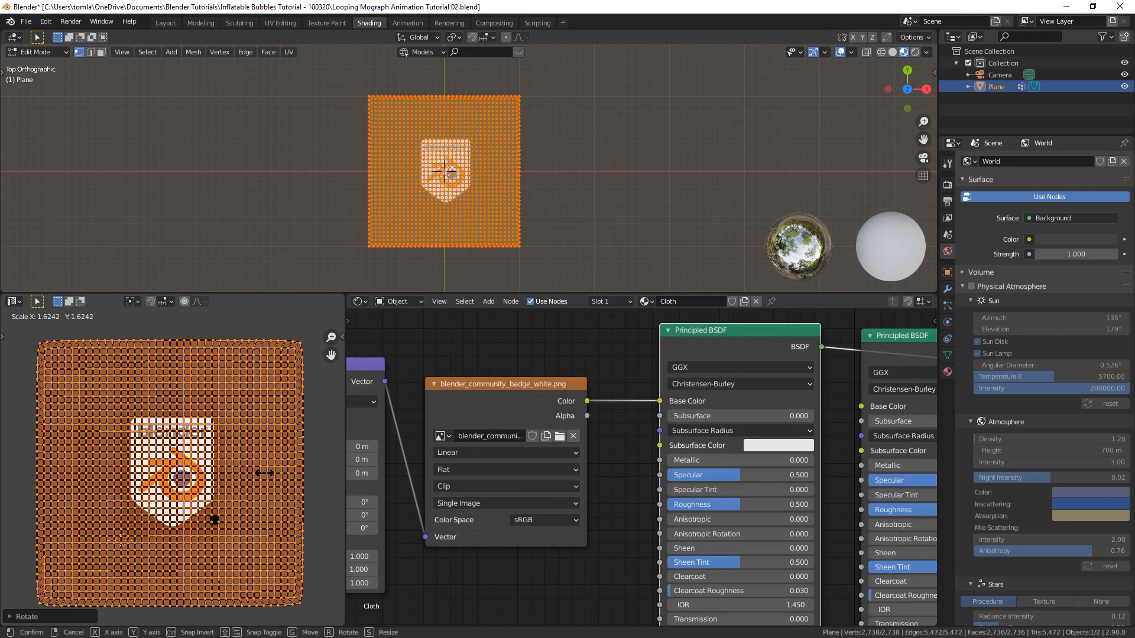
left_click(233, 485)
key("Tab")
scroll(437, 203, "up", 3)
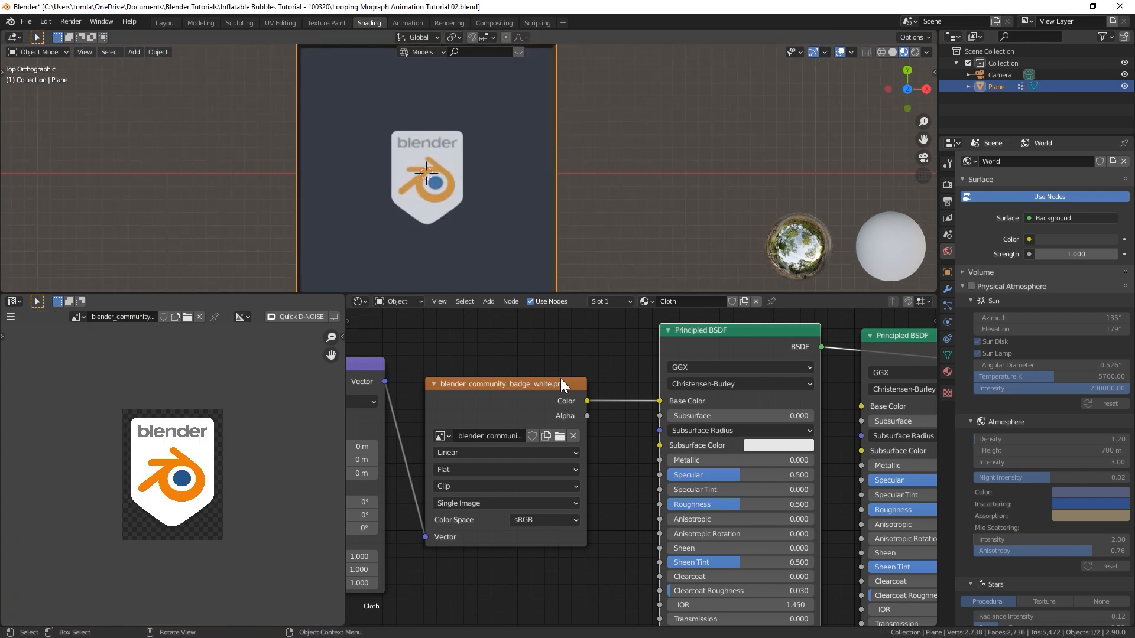
Rearrange the shader nodes and insert a Mix Shader between the badge's Principled BSDF and the Material Output.
middle_click_drag(708, 360, 458, 371)
scroll(457, 372, "down", 3)
left_click_drag(674, 374, 668, 433)
left_click_drag(806, 372, 930, 362)
scroll(717, 398, "down", 2)
key("shift+a")
mouse_move(678, 433)
left_click(771, 315)
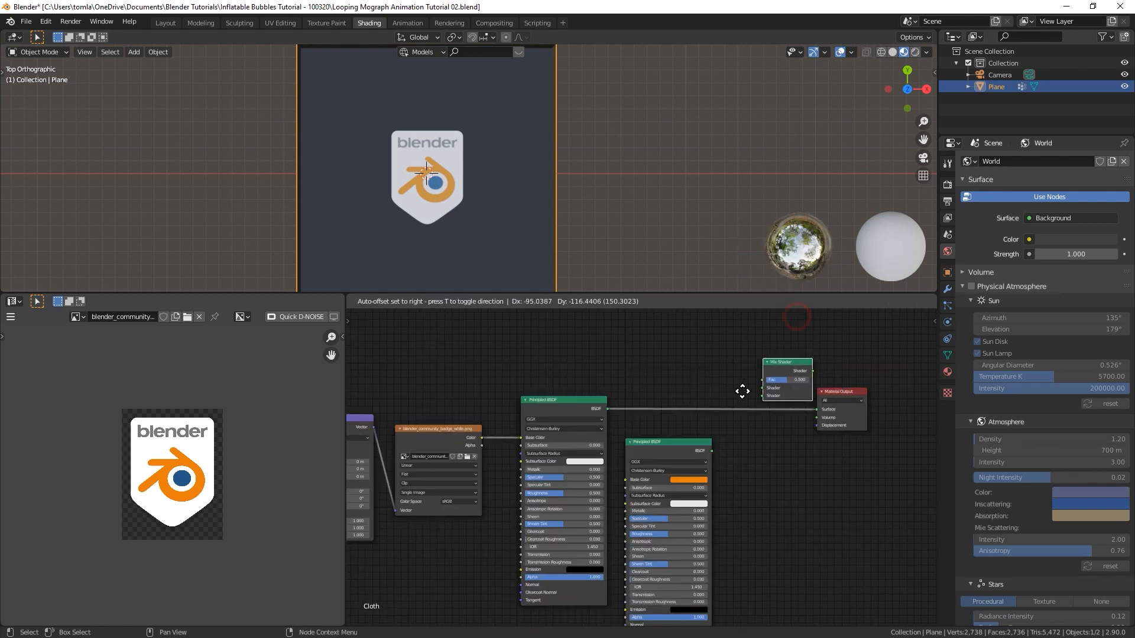
left_click(722, 425)
Connect the orange Principled BSDF to the Mix Shader and use the badge image's Alpha as its Fac.
left_click_drag(712, 450, 738, 428)
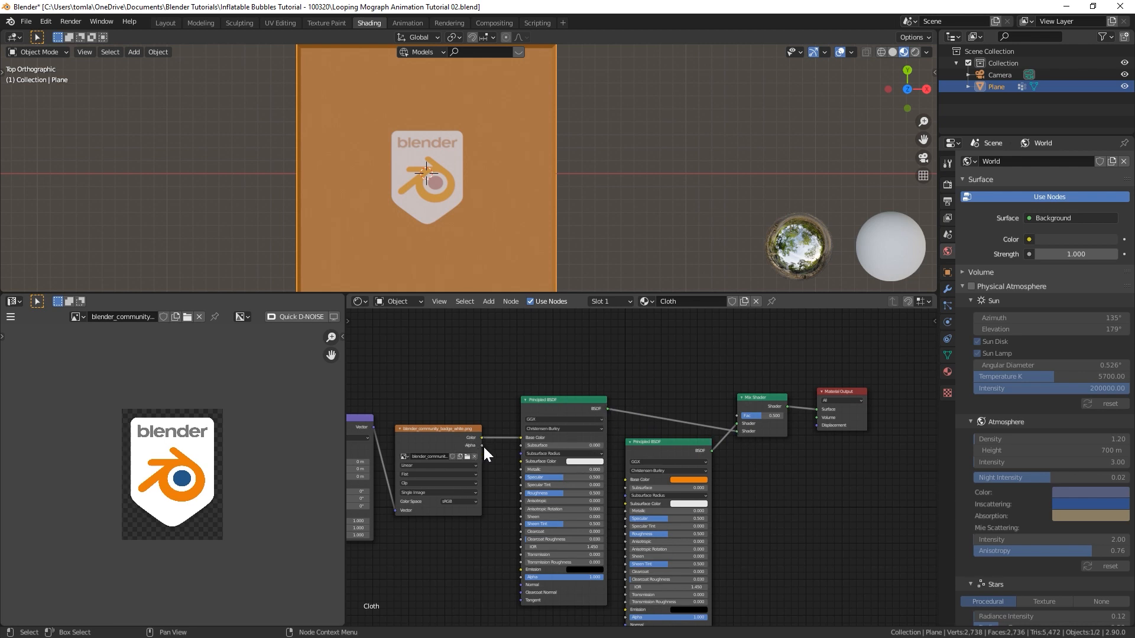
left_click_drag(483, 445, 740, 414)
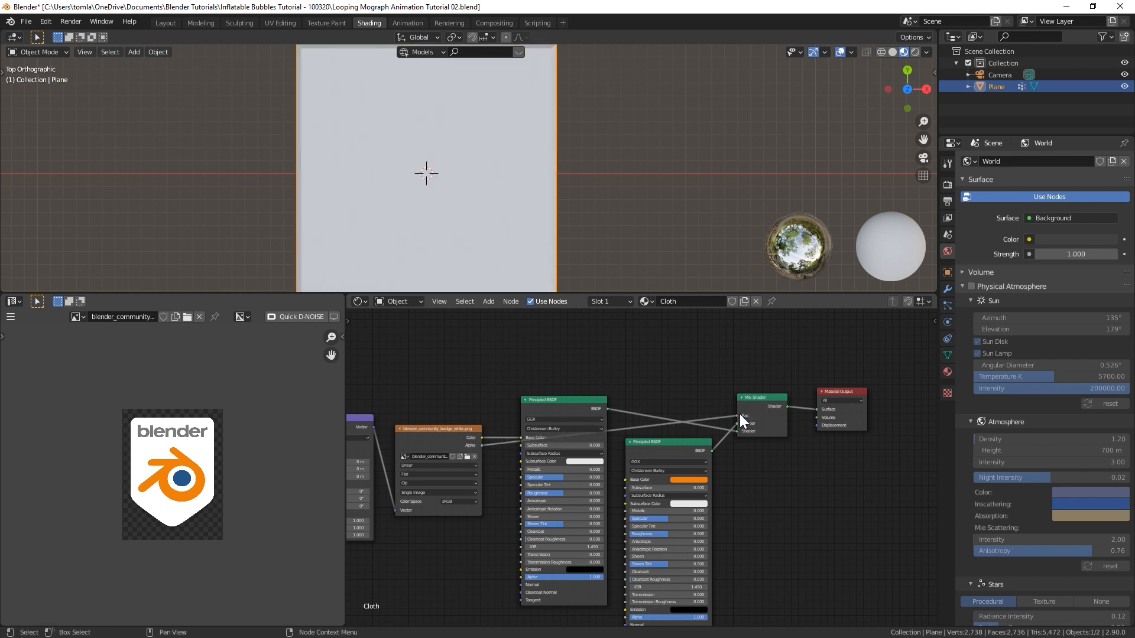
scroll(420, 183, "up", 1)
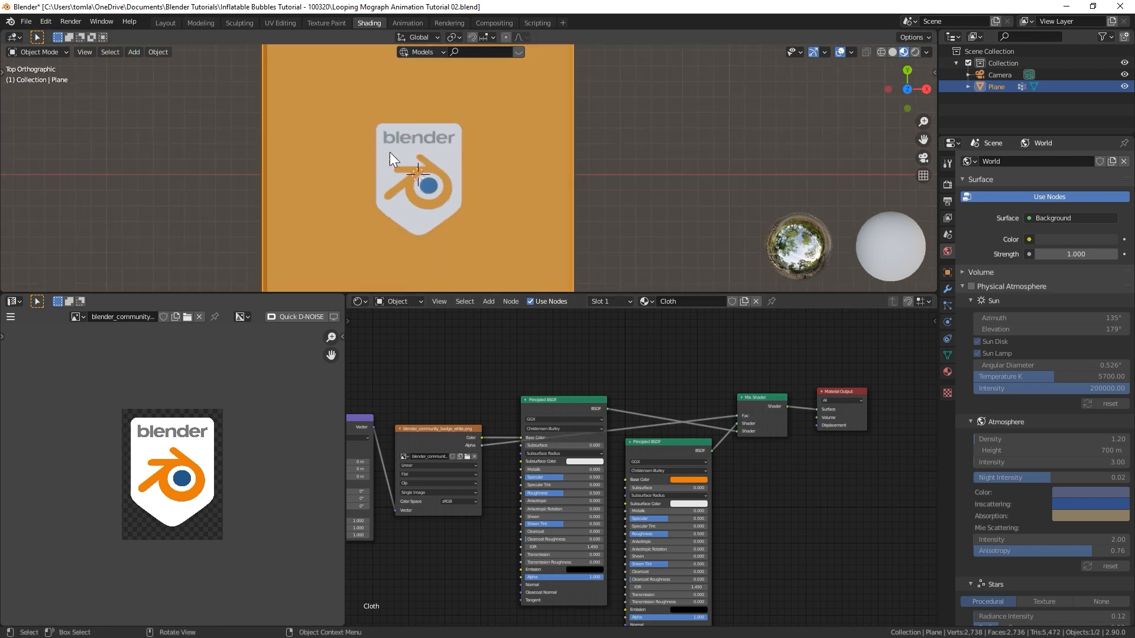
middle_click_drag(452, 194, 423, 130)
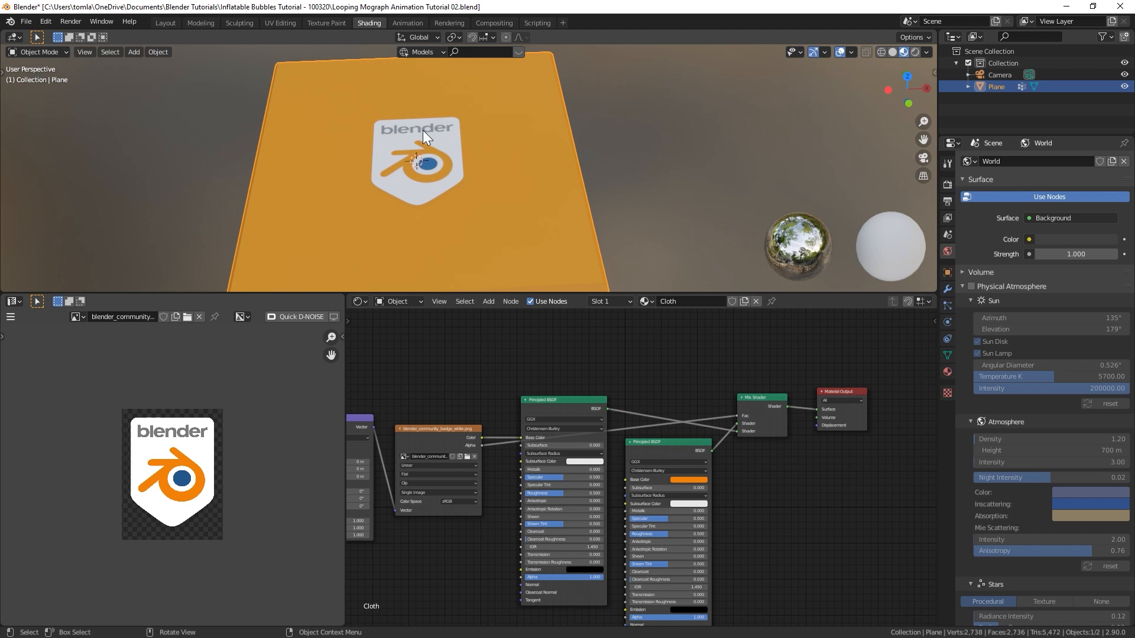
scroll(541, 121, "down", 3)
Switch the viewport to solid shading, add a new mesh plane, and scale it up into a large ground surface.
left_click(892, 52)
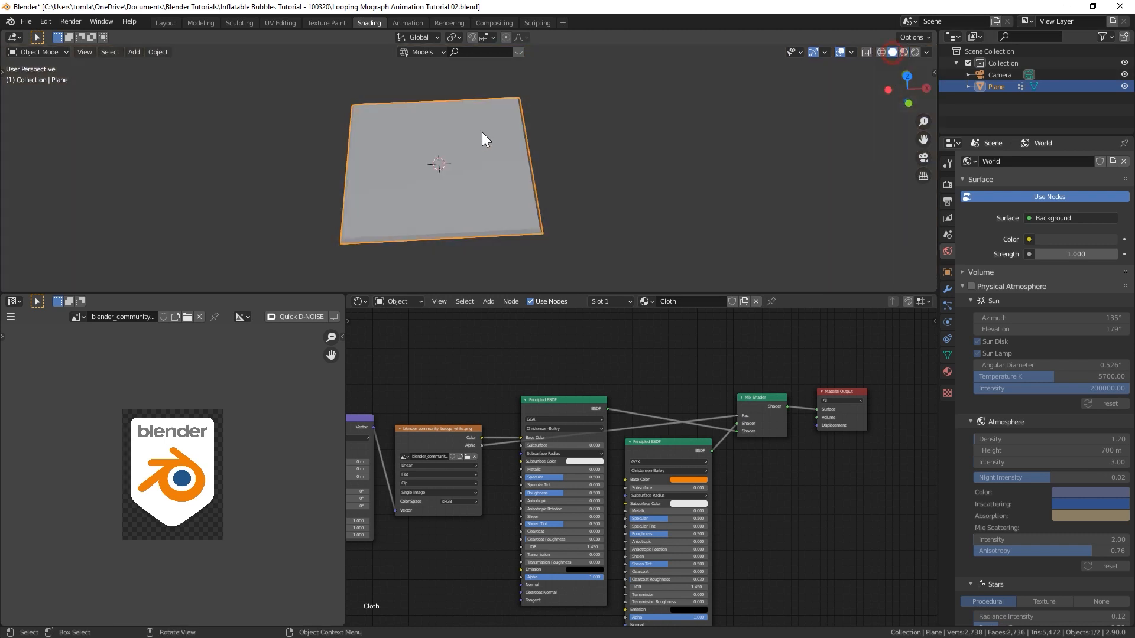
scroll(532, 171, "down", 2)
key("shift+a")
mouse_move(494, 179)
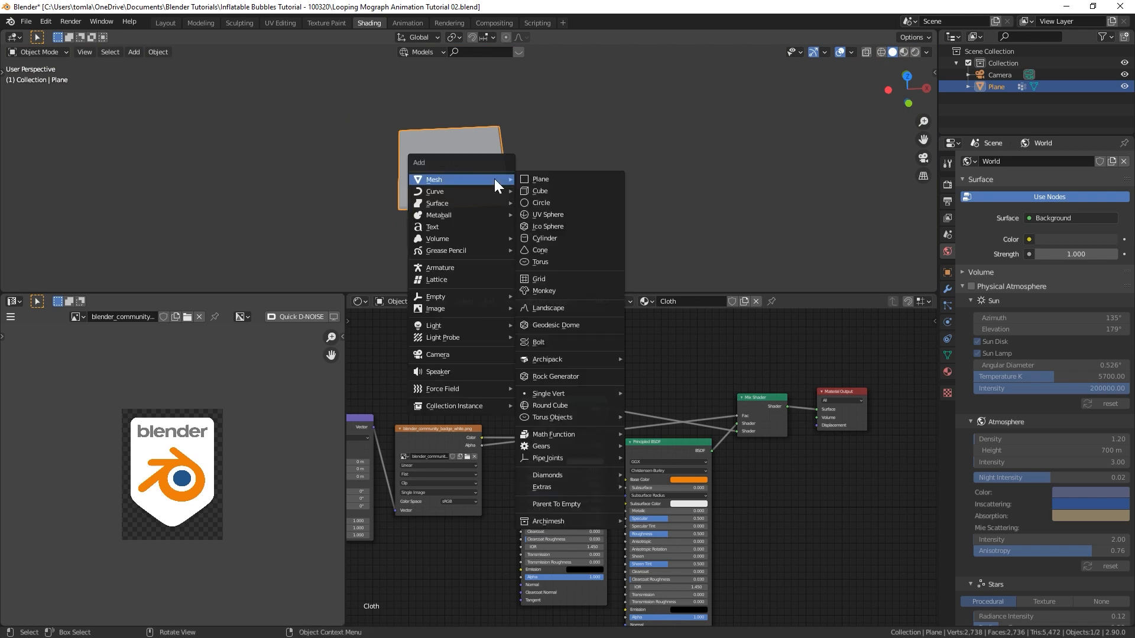
left_click(547, 179)
scroll(503, 175, "down", 2)
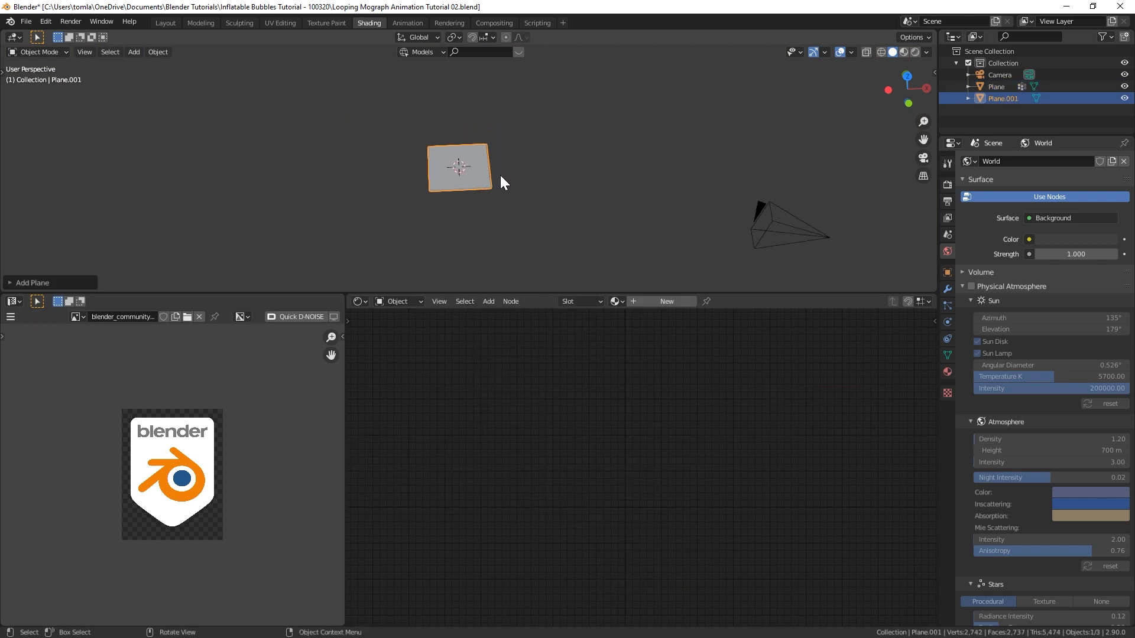
key("s")
left_click(612, 169)
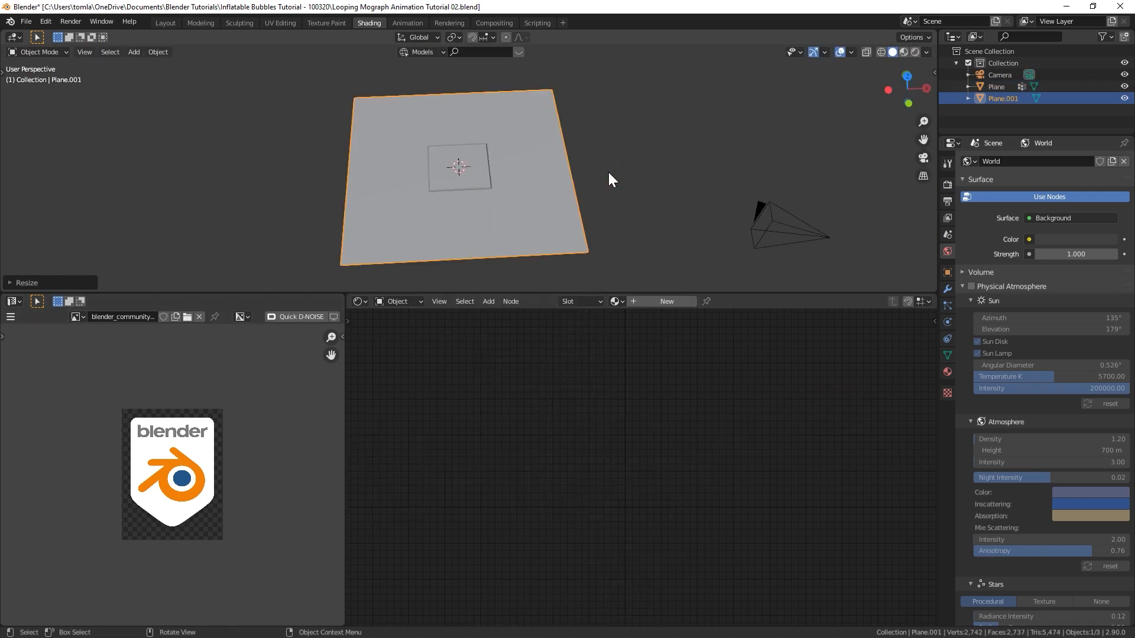
key("s")
left_click(792, 172)
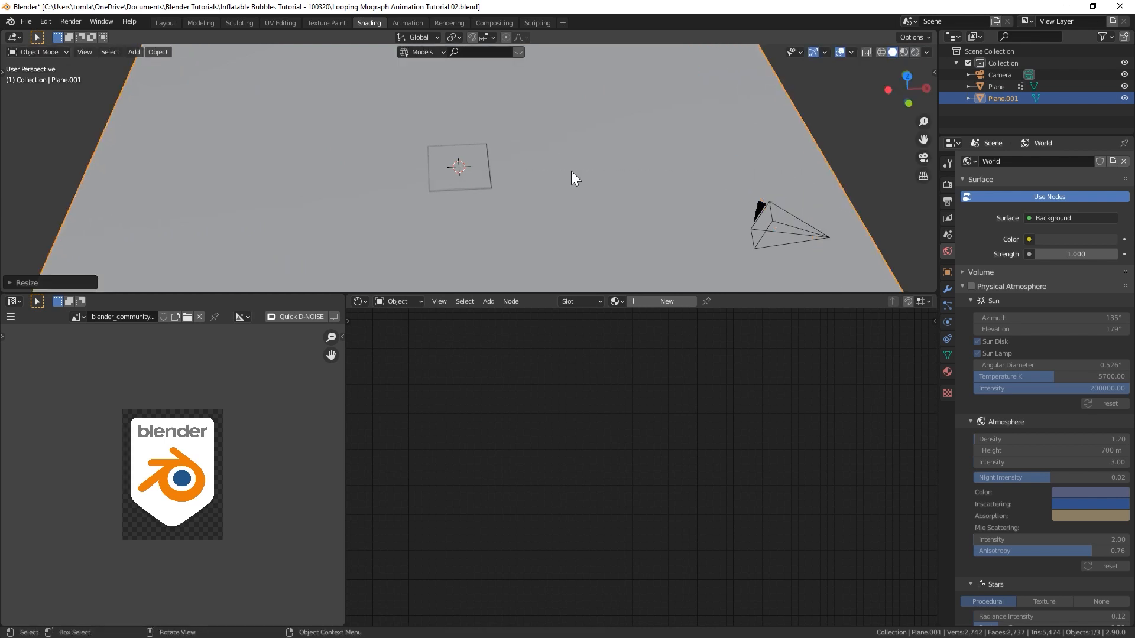
Adjust the ground plane's height slightly along Z to meet the underside of the cloth plane.
middle_click_drag(487, 182, 482, 159)
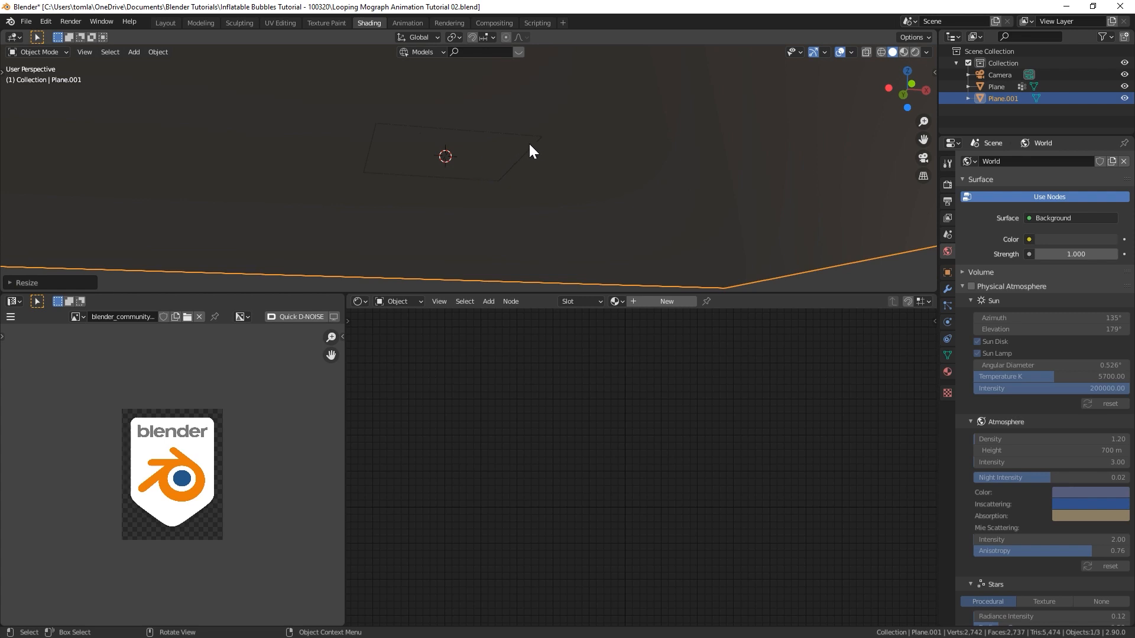
key("g")
key("z")
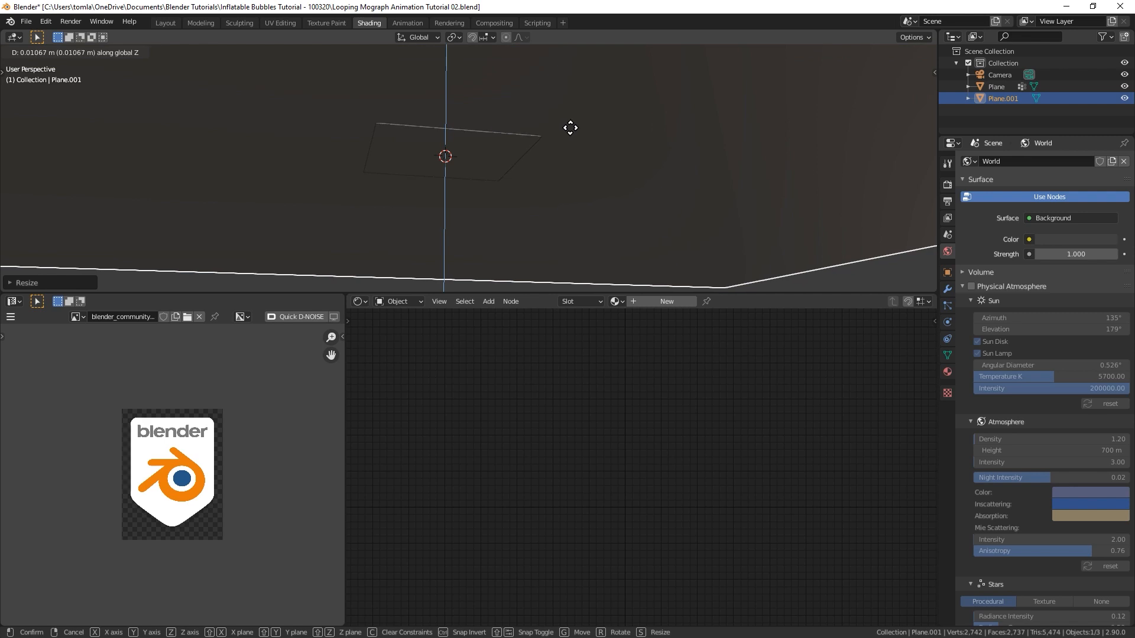
left_click(581, 127)
scroll(569, 182, "down", 6)
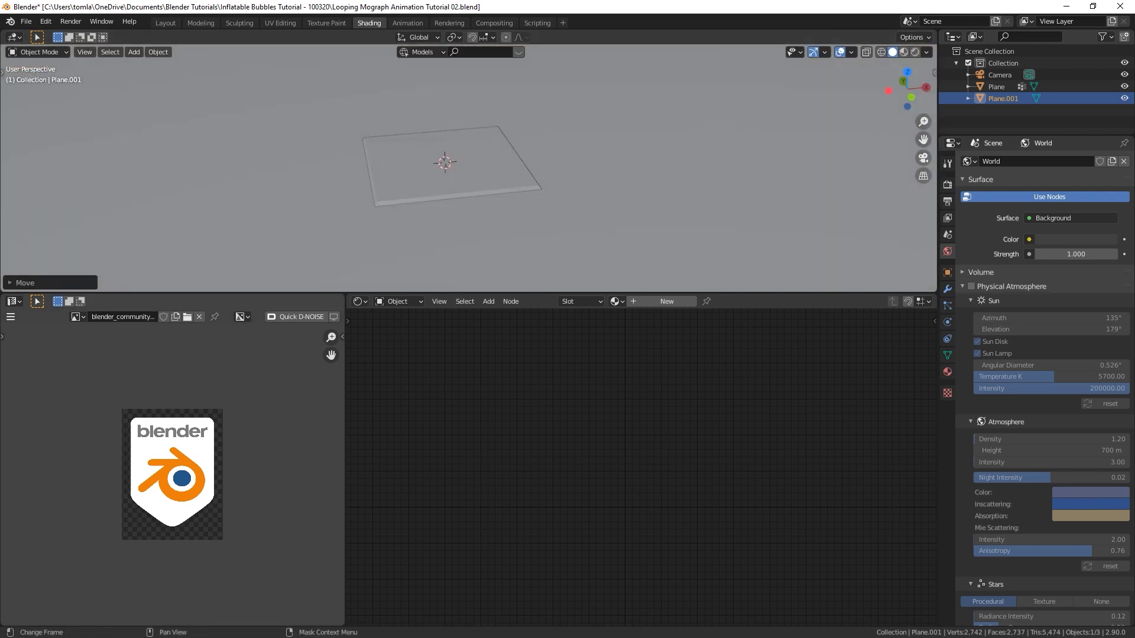
Switch to the Blender logo web page to get the blue hex code 265787, then return to Blender.
key("alt+Tab")
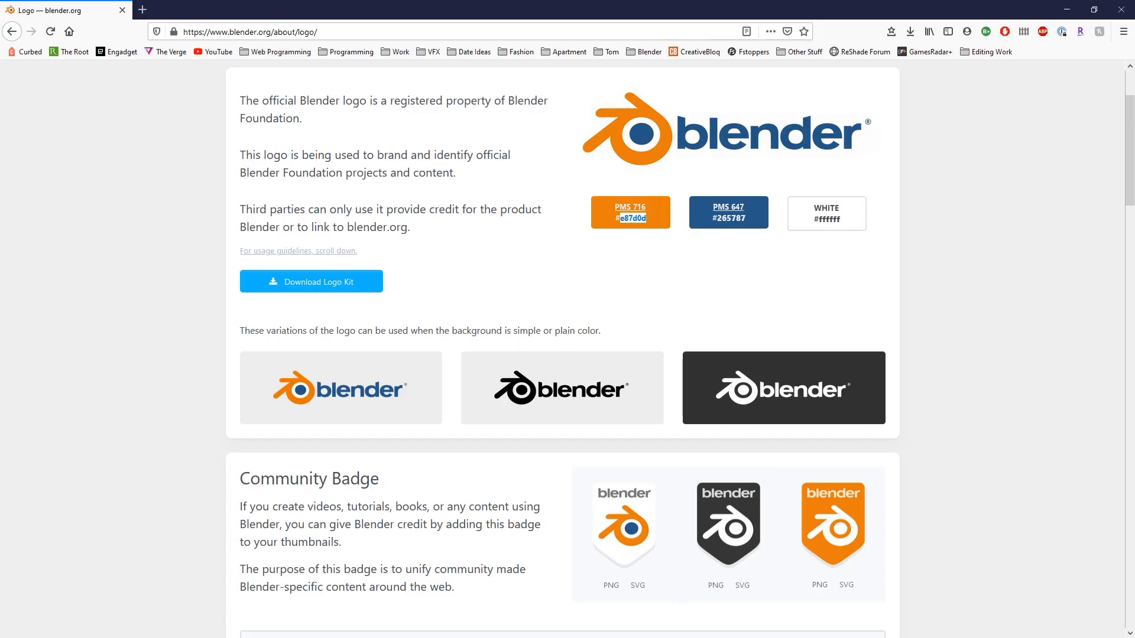
left_click(728, 217)
key("alt+Tab")
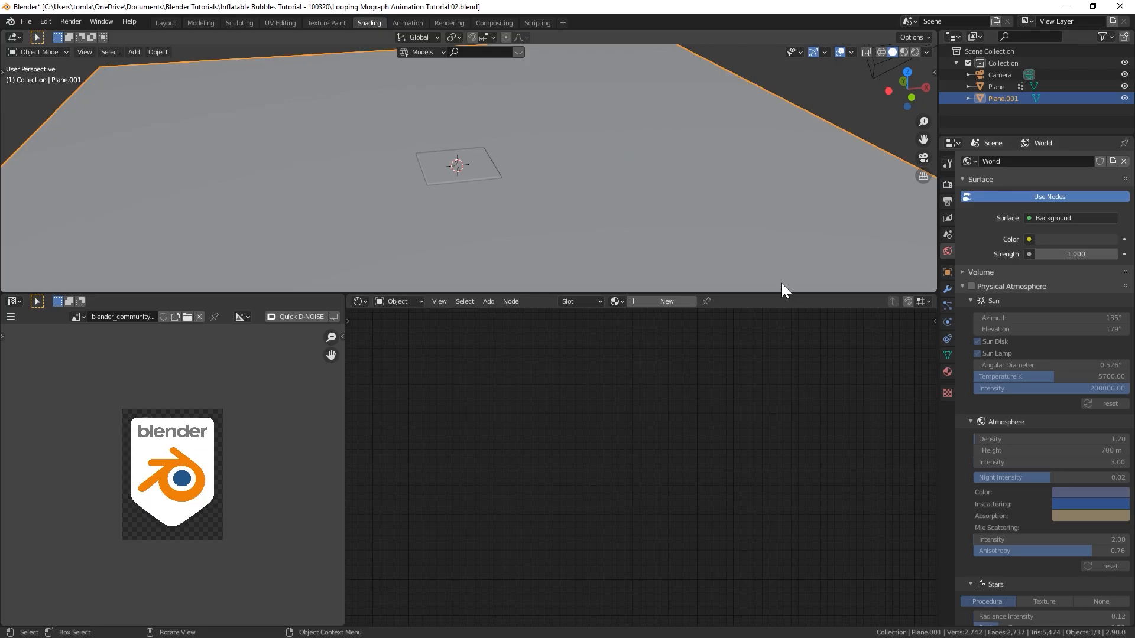
Create a new material on the ground plane and name it Ground.
left_click(948, 371)
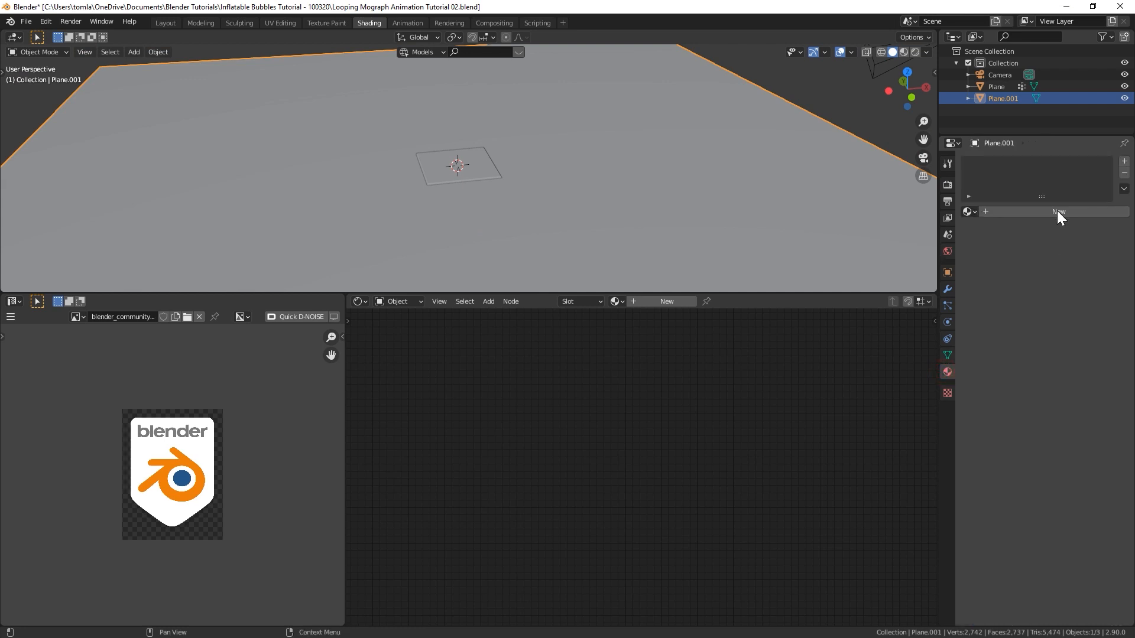
left_click(1056, 211)
double_click(1012, 205)
type("Ground")
key("Return")
Set the Ground material's Base Color to hex 265787 and show the scene in Material Preview shading.
left_click(1043, 333)
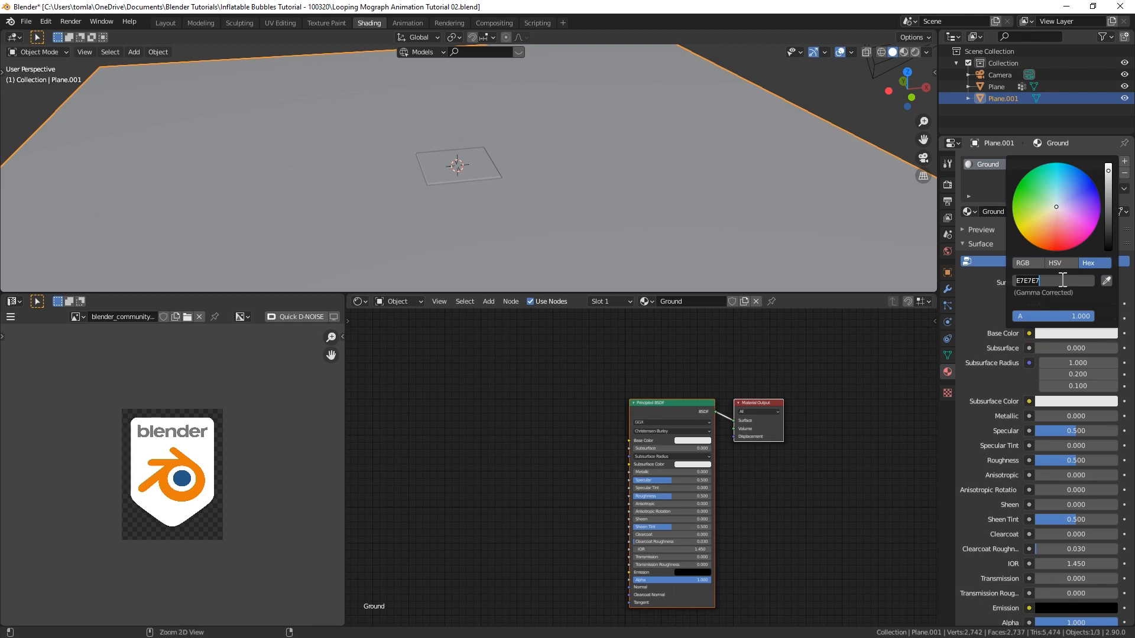
type("265787")
key("Return")
left_click(903, 52)
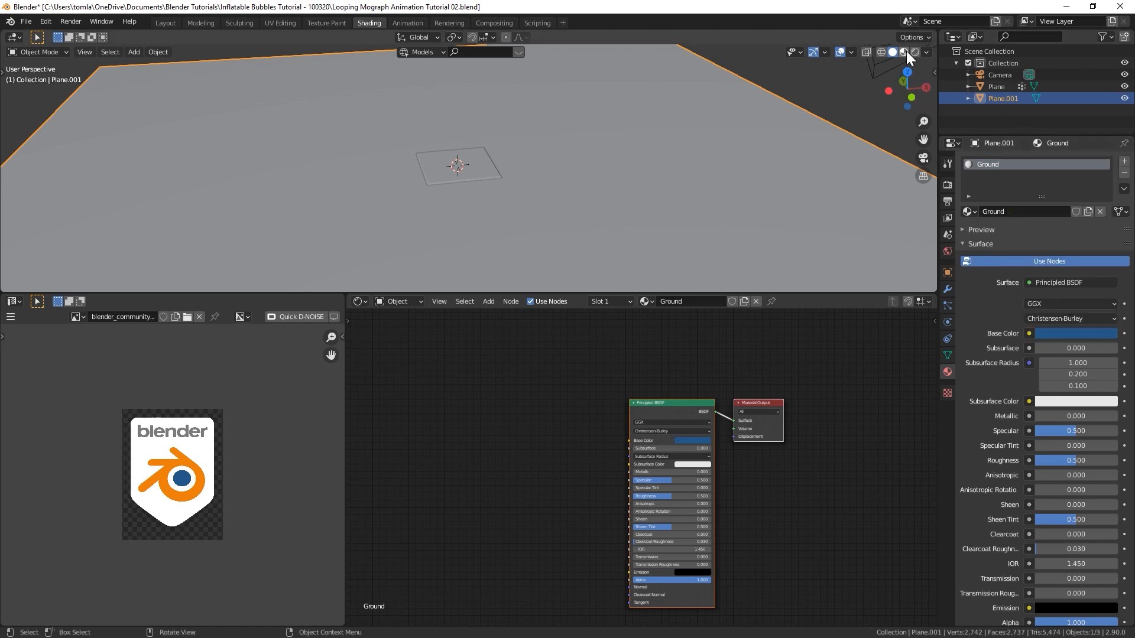
middle_click_drag(566, 150, 511, 184)
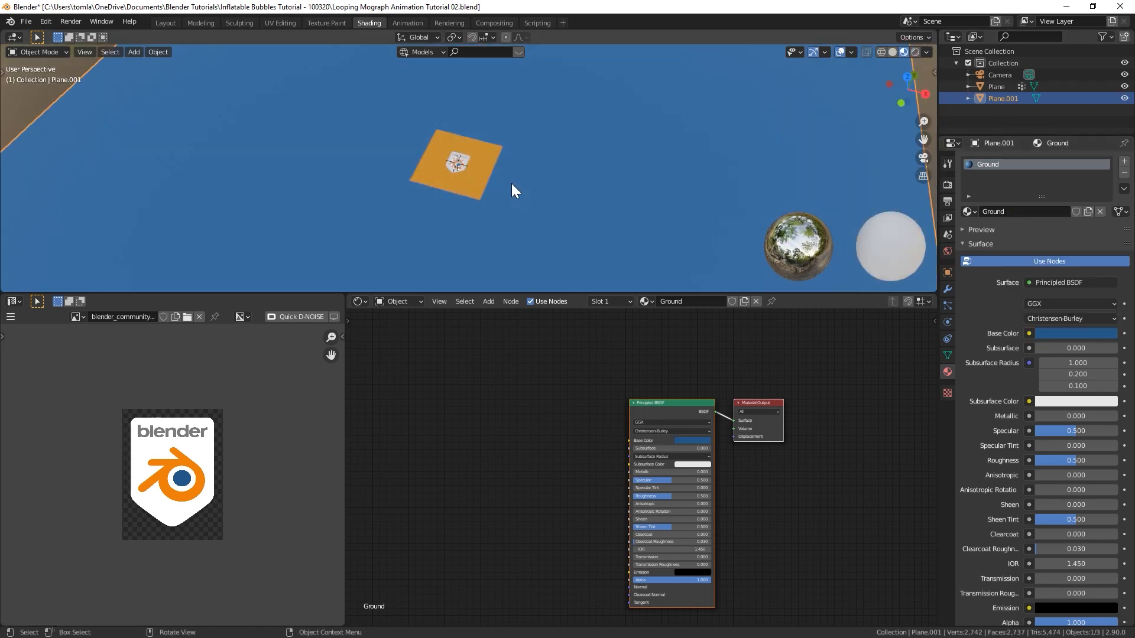
In the Layout workspace's camera view, temporarily lock the camera to the view and orbit it to a higher angle around the cloth plane.
key("KP_0")
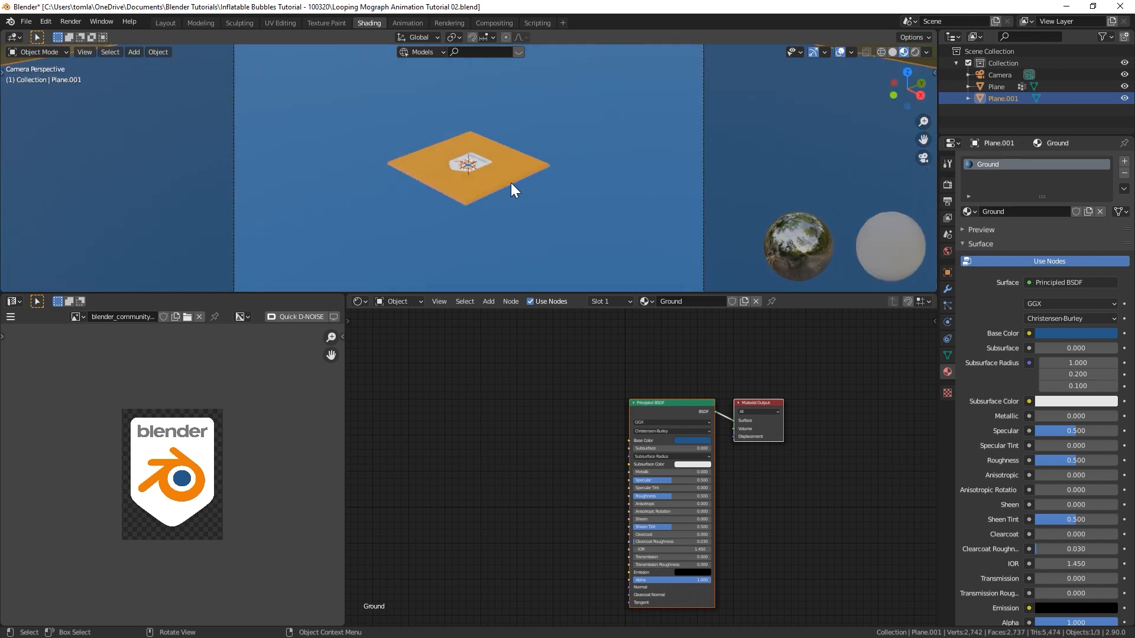
left_click(166, 22)
key("KP_0")
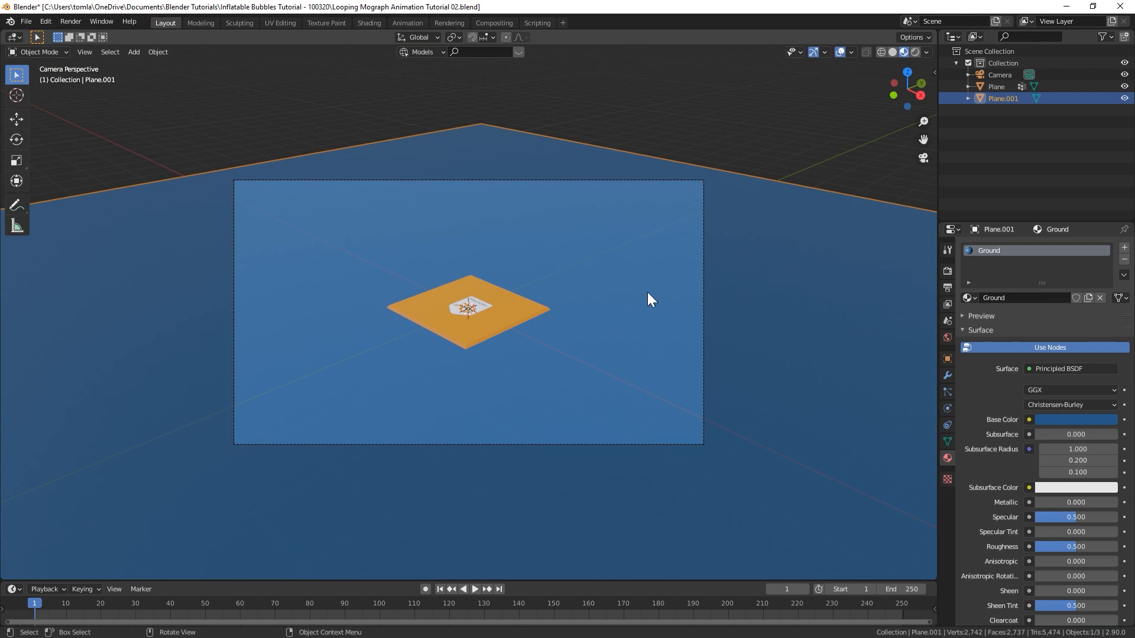
key("n")
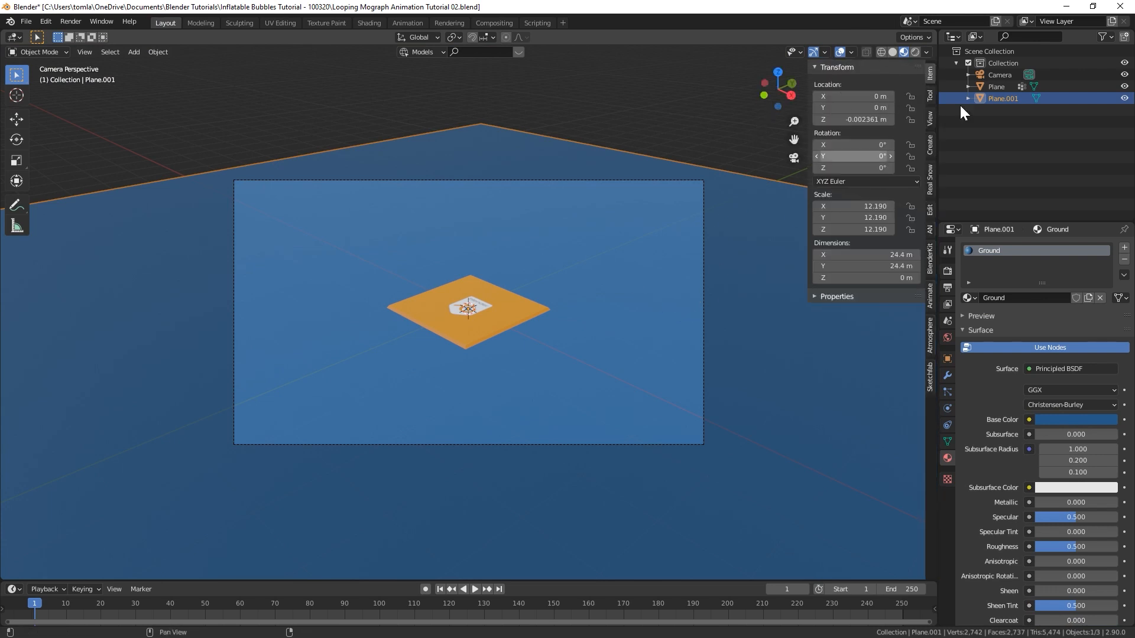
left_click(930, 121)
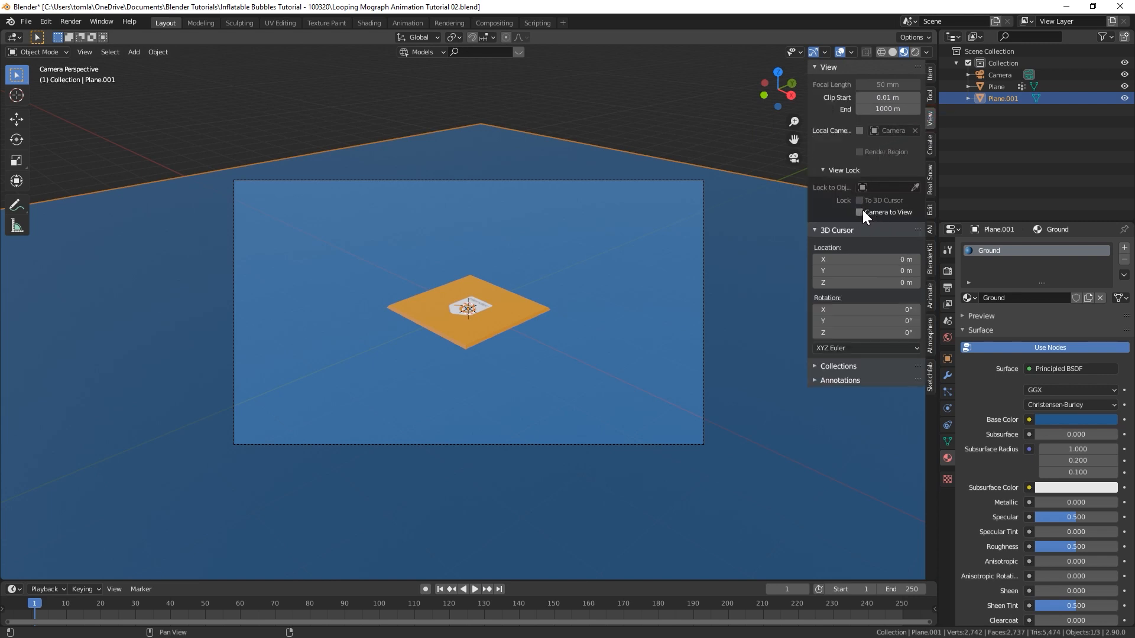
middle_click_drag(519, 286, 536, 338)
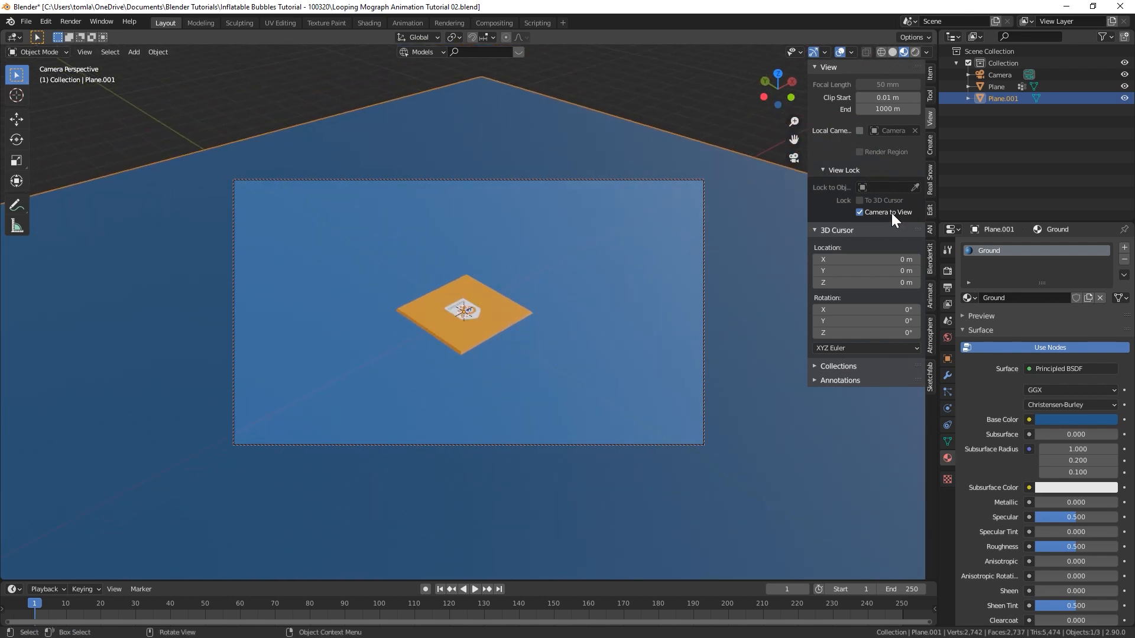
left_click(860, 213)
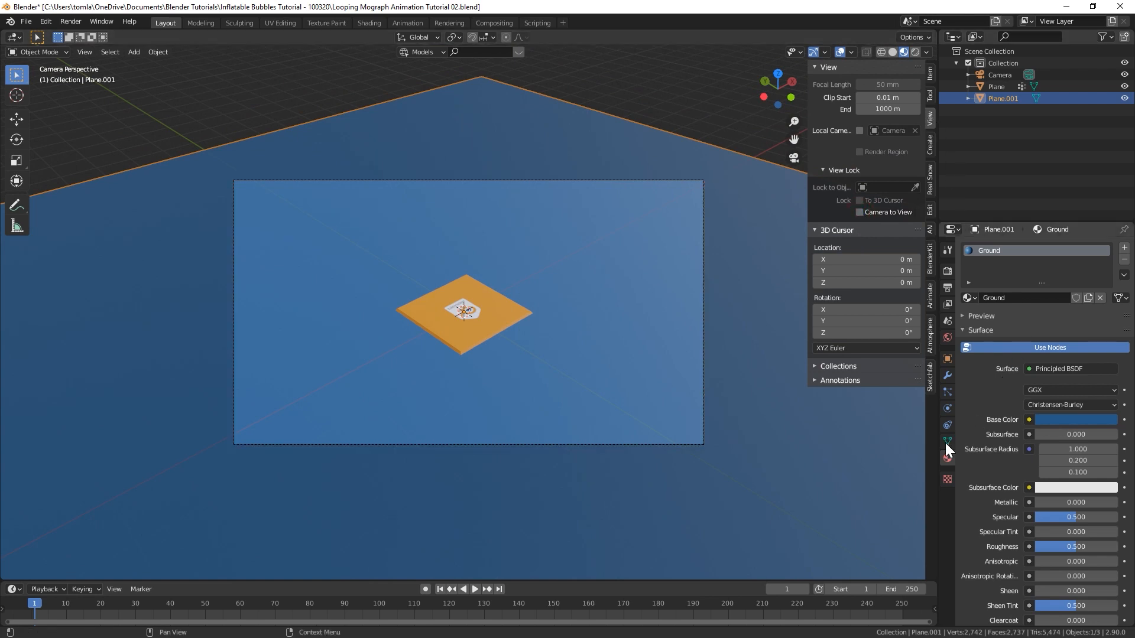
Select the camera and change its lens type to Orthographic.
left_click(702, 205)
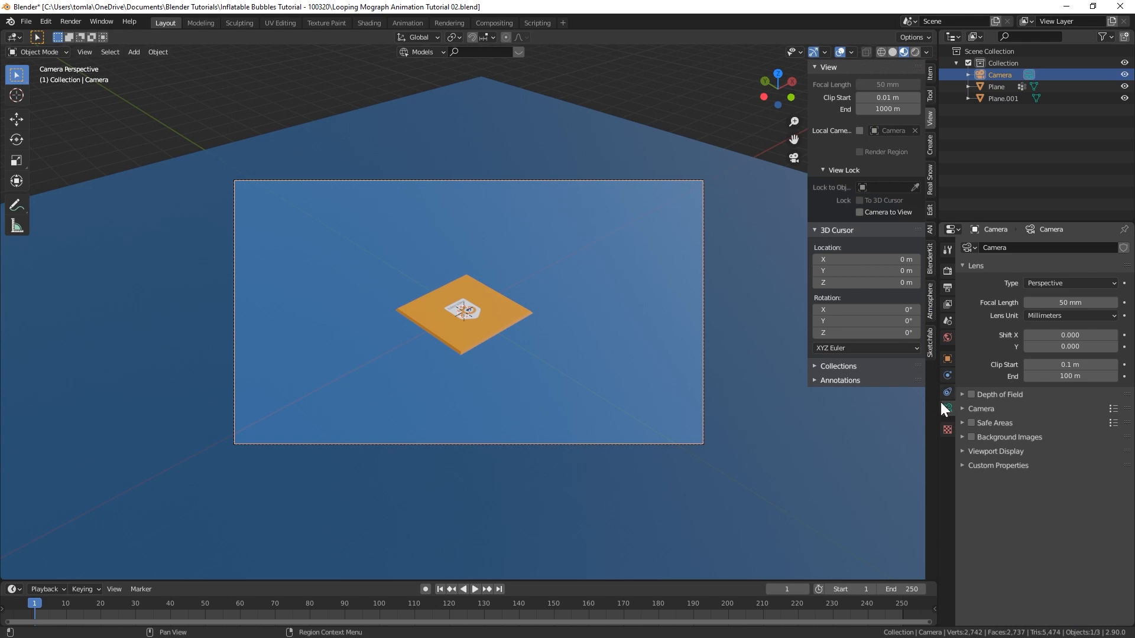
left_click(1052, 282)
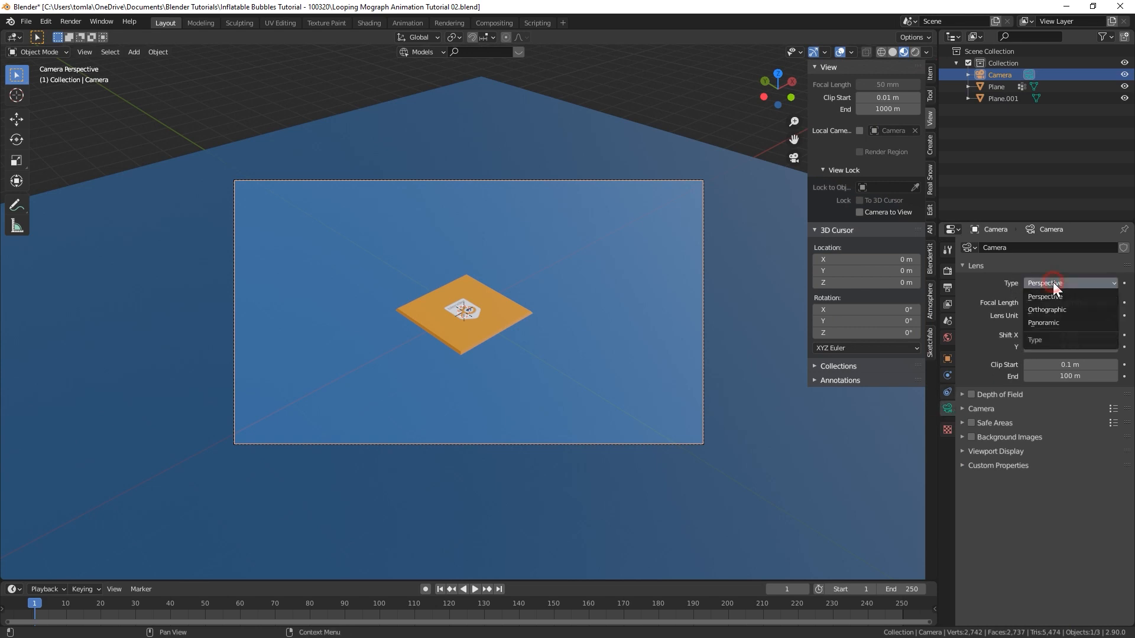
left_click(1051, 310)
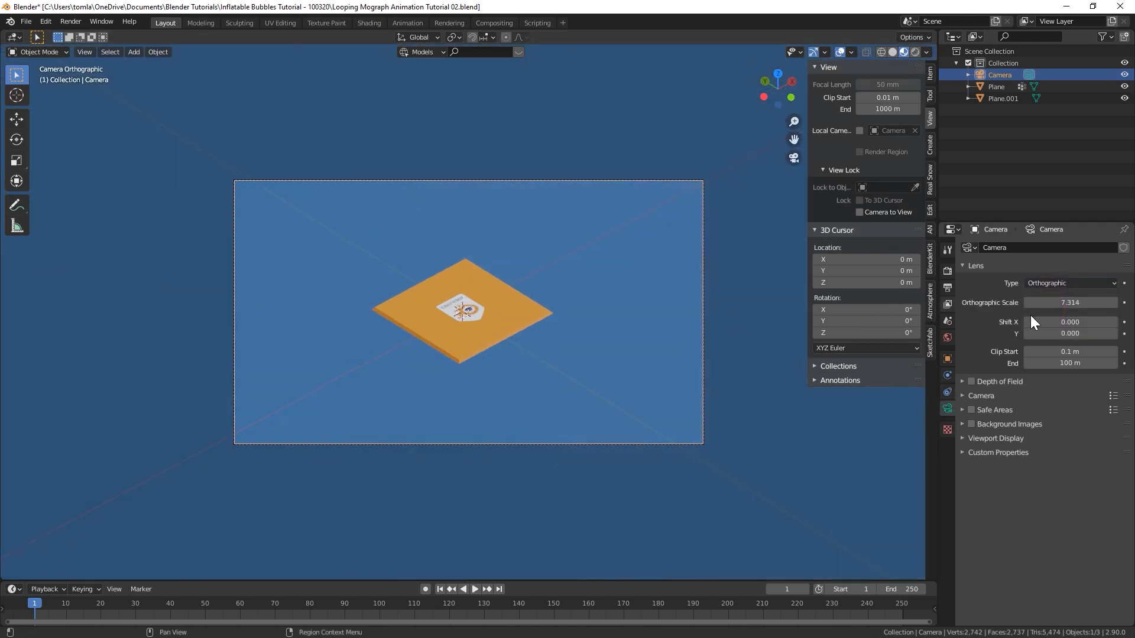
Enable the Center composition guide in the camera's viewport display settings.
left_click(963, 438)
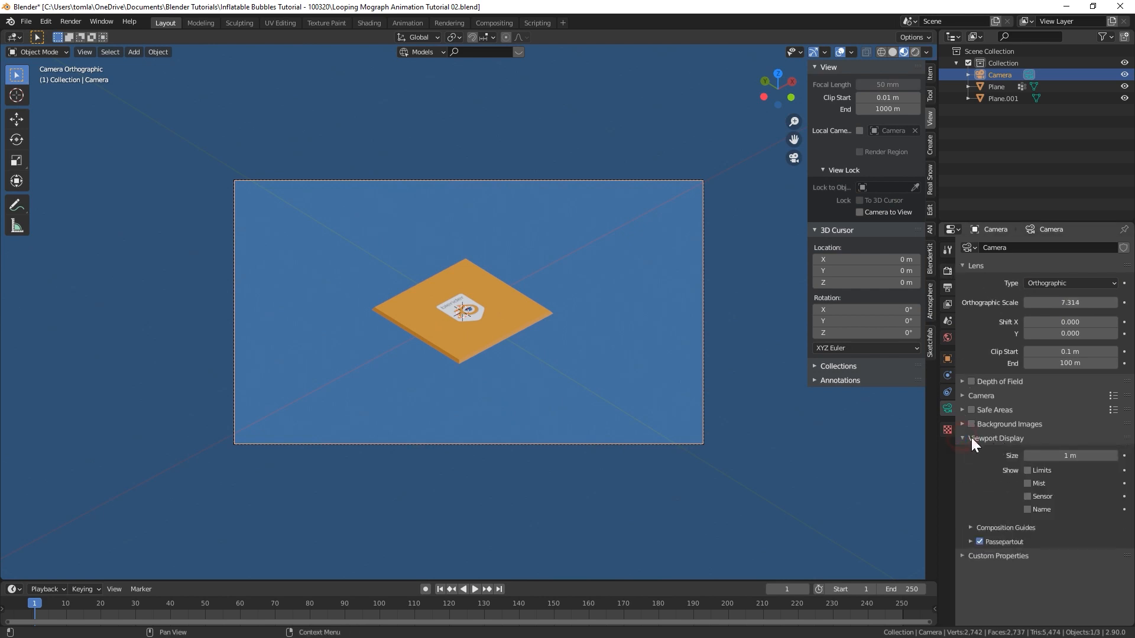
left_click(970, 524)
scroll(999, 520, "down", 2)
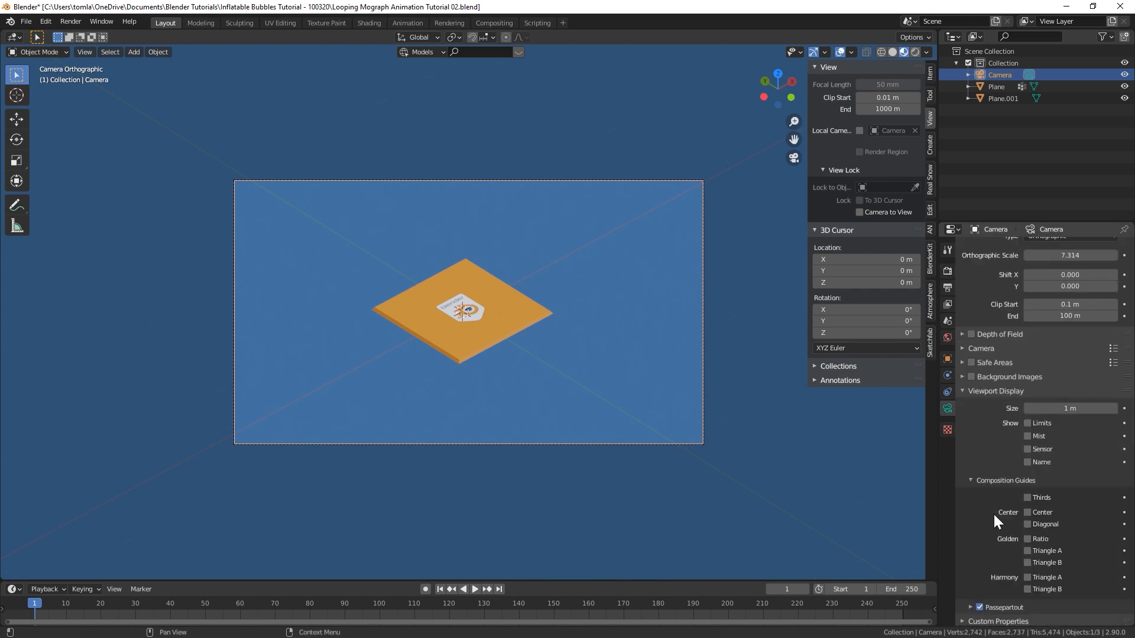
left_click(1026, 512)
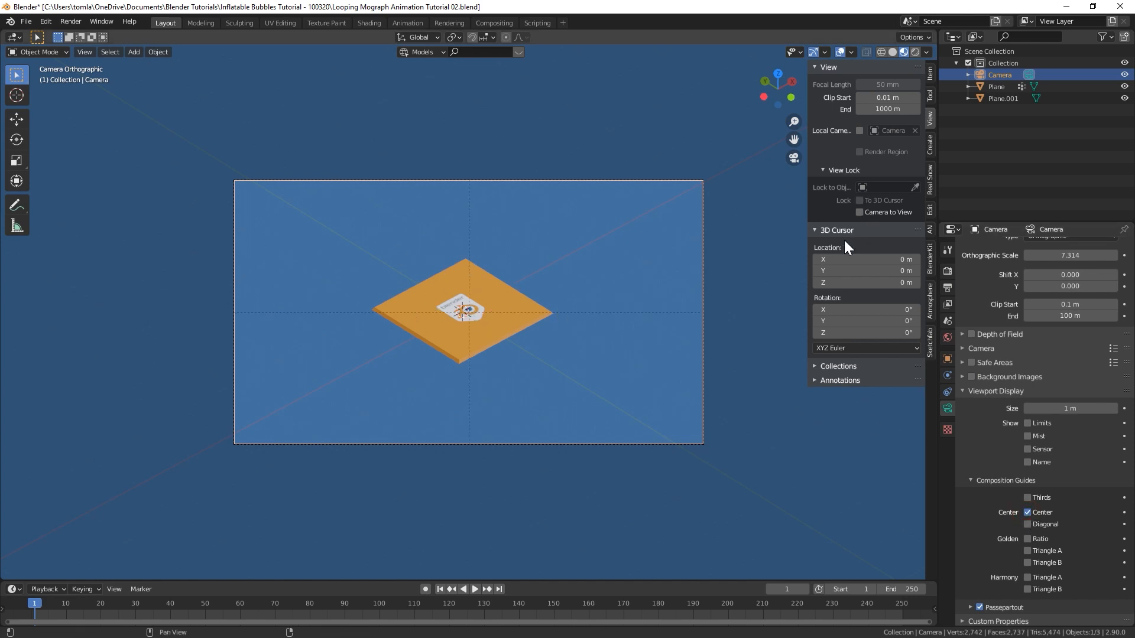
Set the camera's rotation to 45° on X and -45° on Z.
left_click(929, 72)
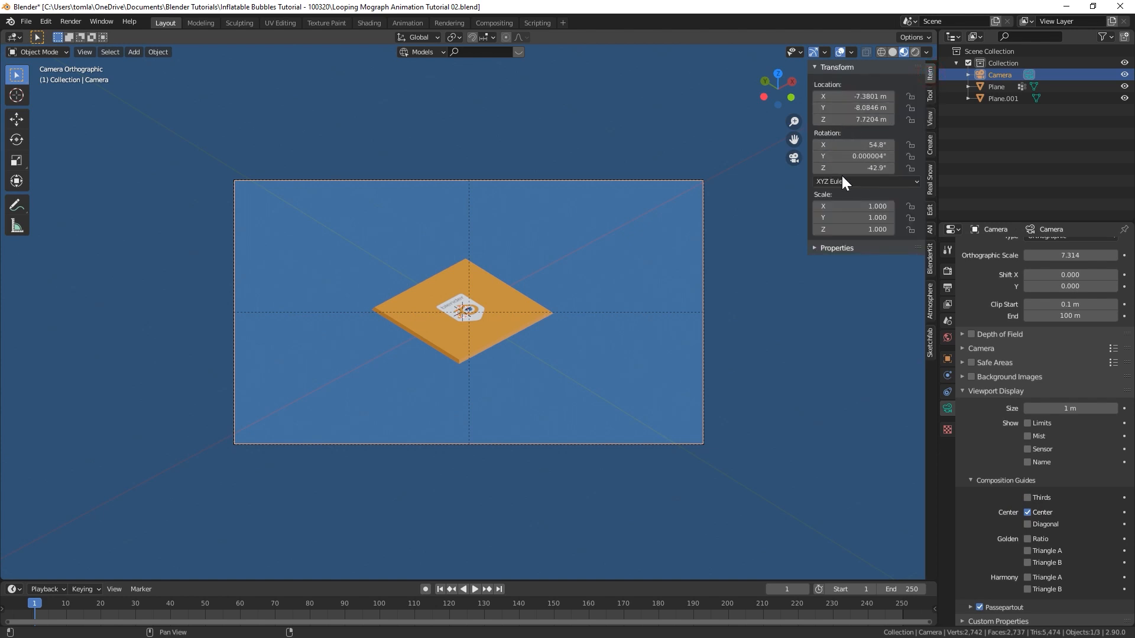
left_click(858, 142)
type("45")
key("Return")
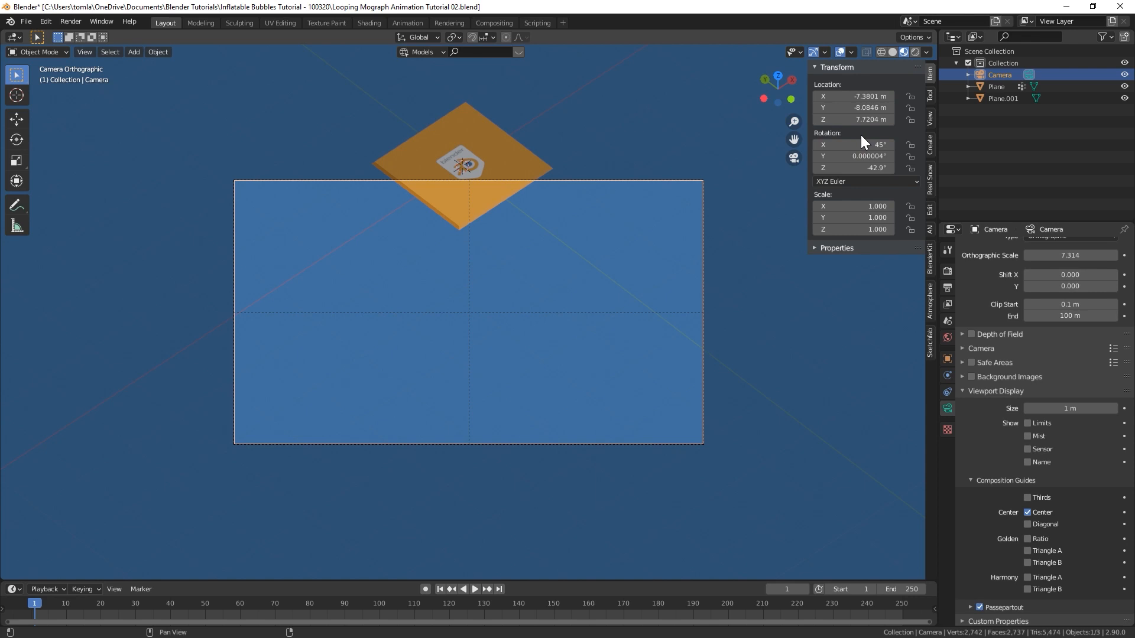
left_click(861, 168)
key("BackSpace")
type("-45")
key("Return")
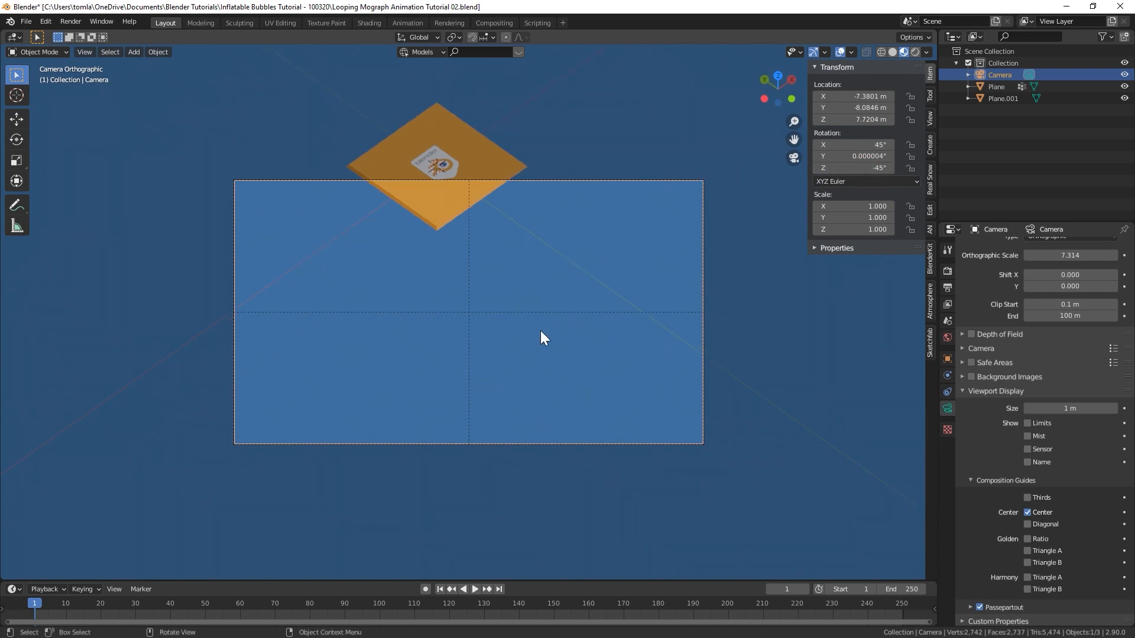
Move the camera so the cloth plane's corners line up with the center guides, at about X -6.596, Y -6.596, Z 9.328 m.
key("g")
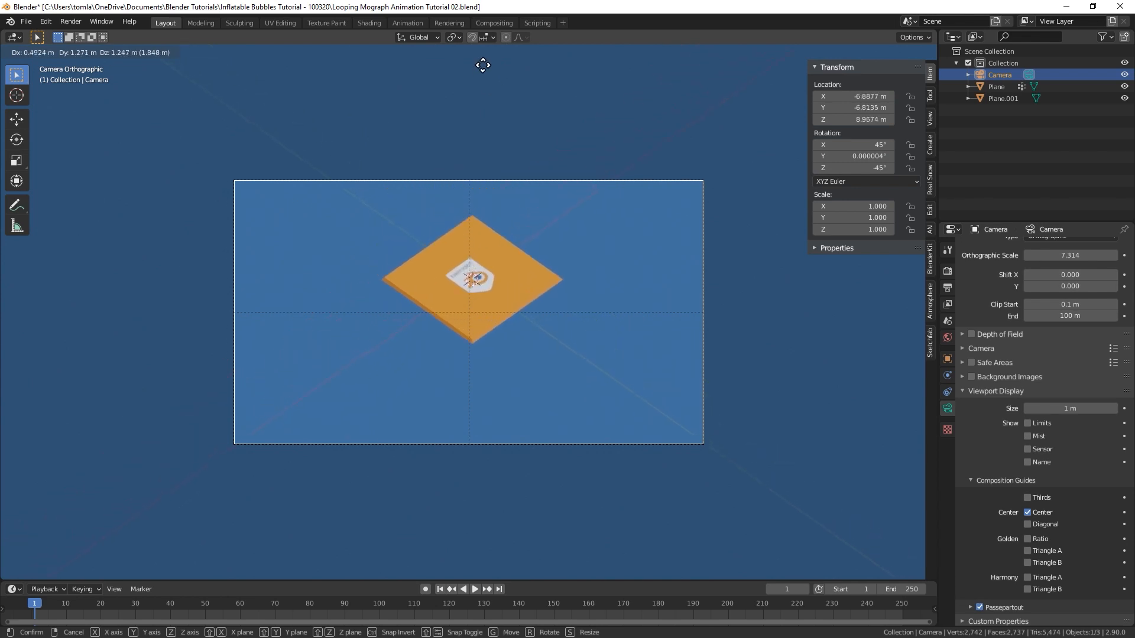
left_click(483, 65)
key("g")
left_click(466, 107)
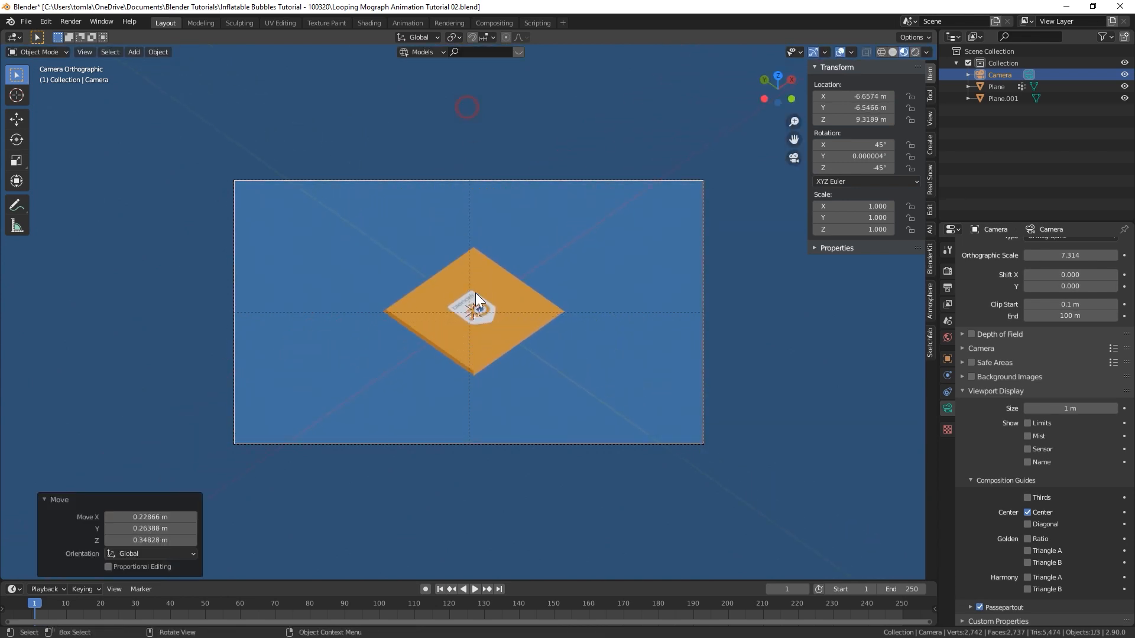
scroll(476, 296, "up", 2)
scroll(457, 315, "up", 3)
key("g")
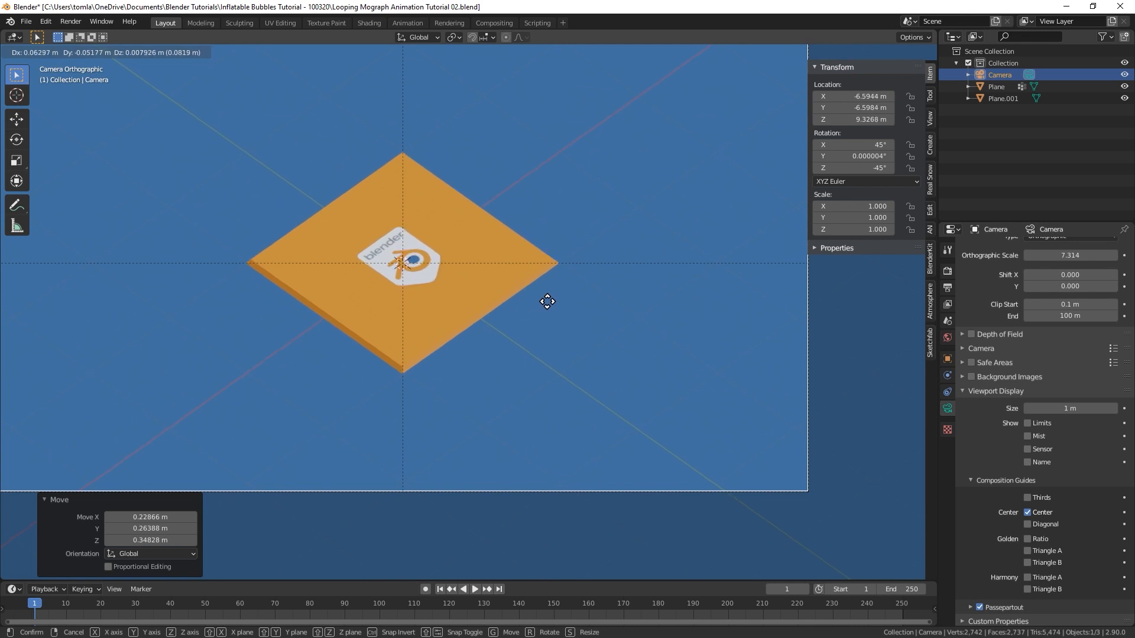
left_click(543, 301)
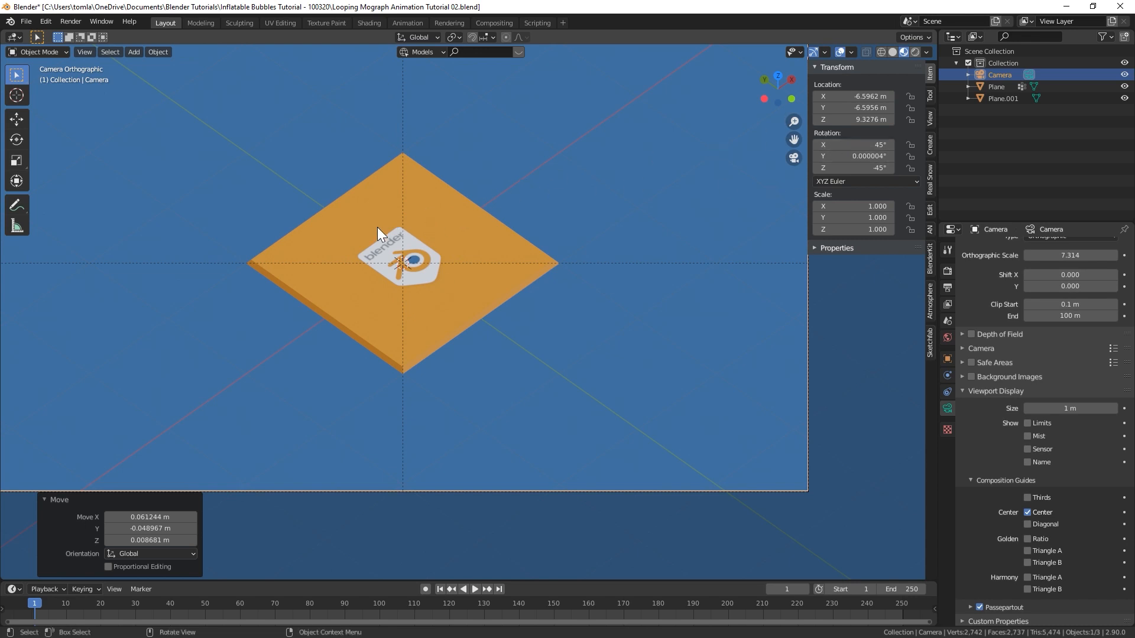
scroll(434, 284, "down", 1)
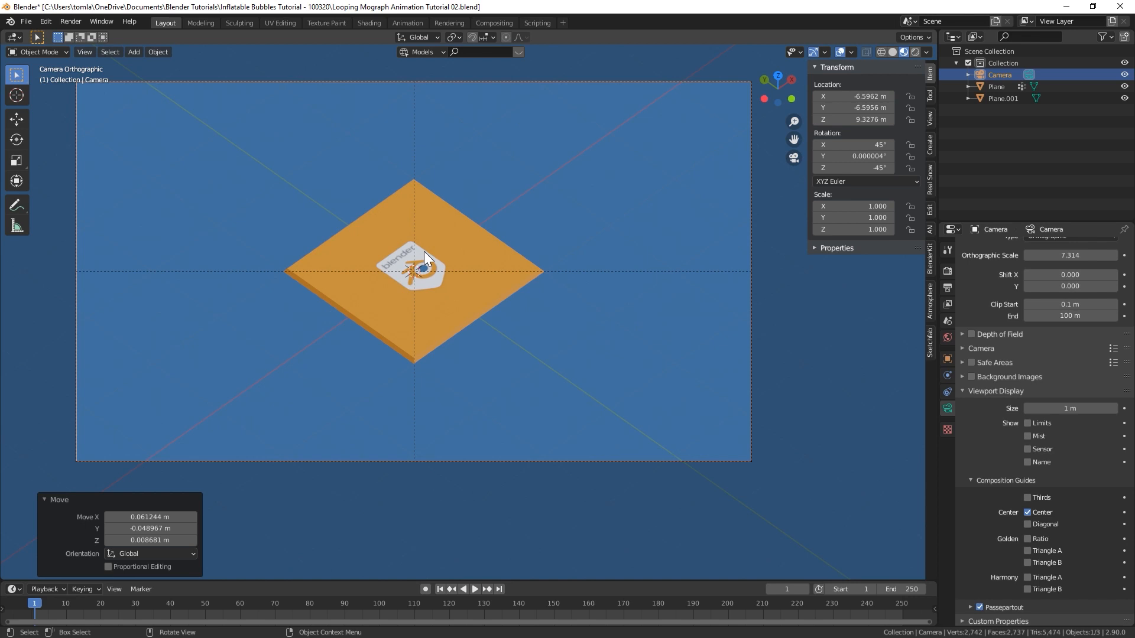
scroll(424, 250, "down", 1)
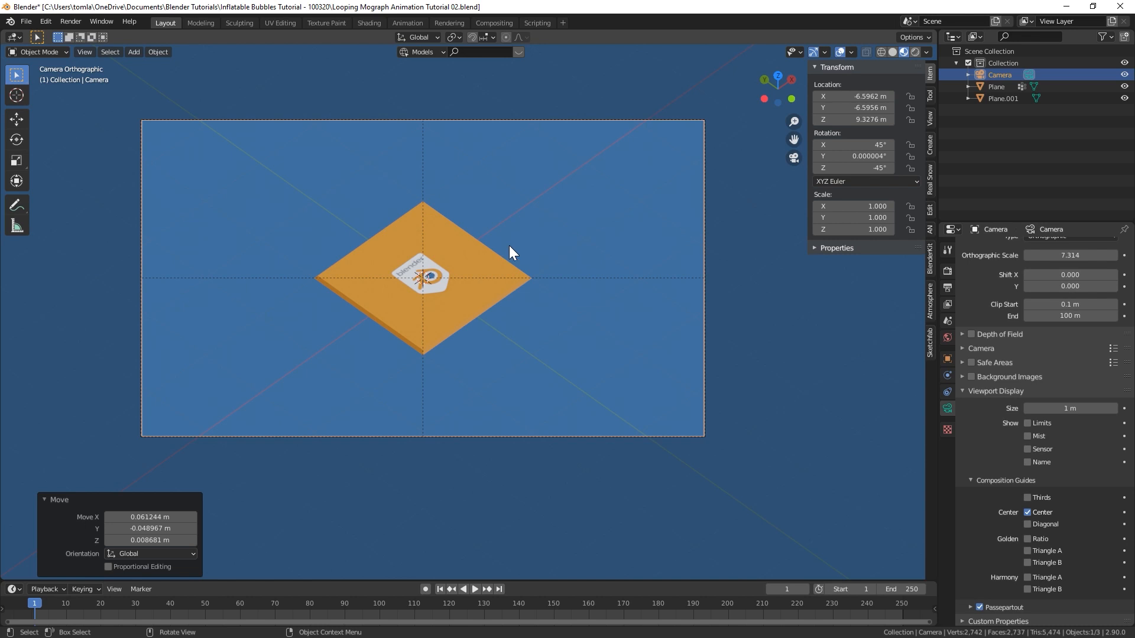
Set the render output resolution to a square 1200 by 1200 px.
left_click(947, 287)
left_click(1066, 261)
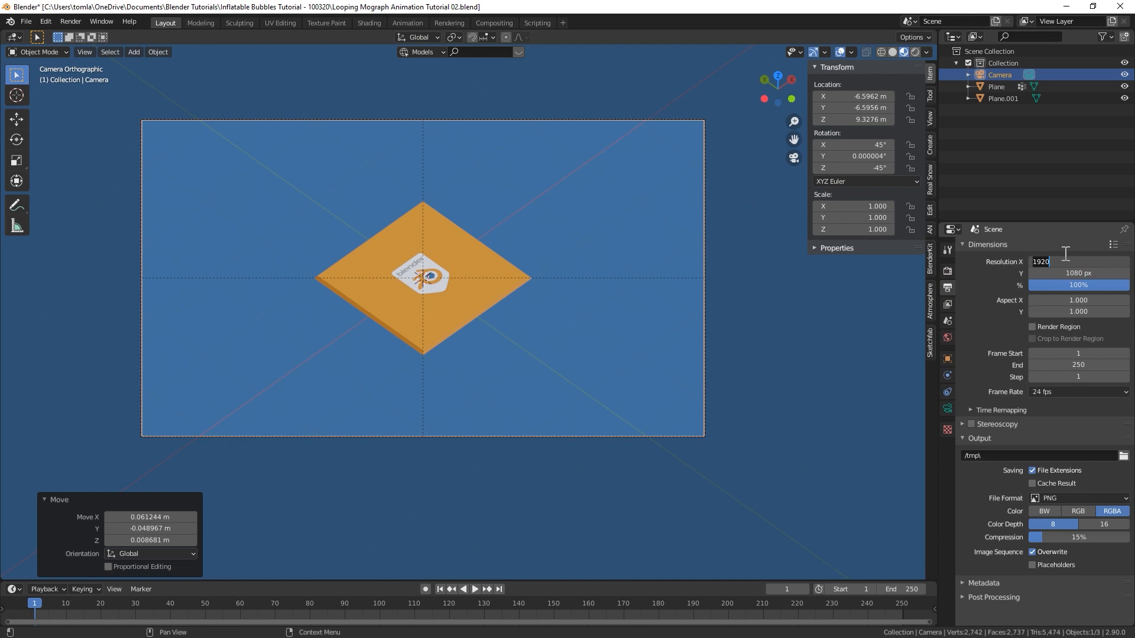
type("12")
key("Return")
left_click(1072, 273)
type("1200")
key("Return")
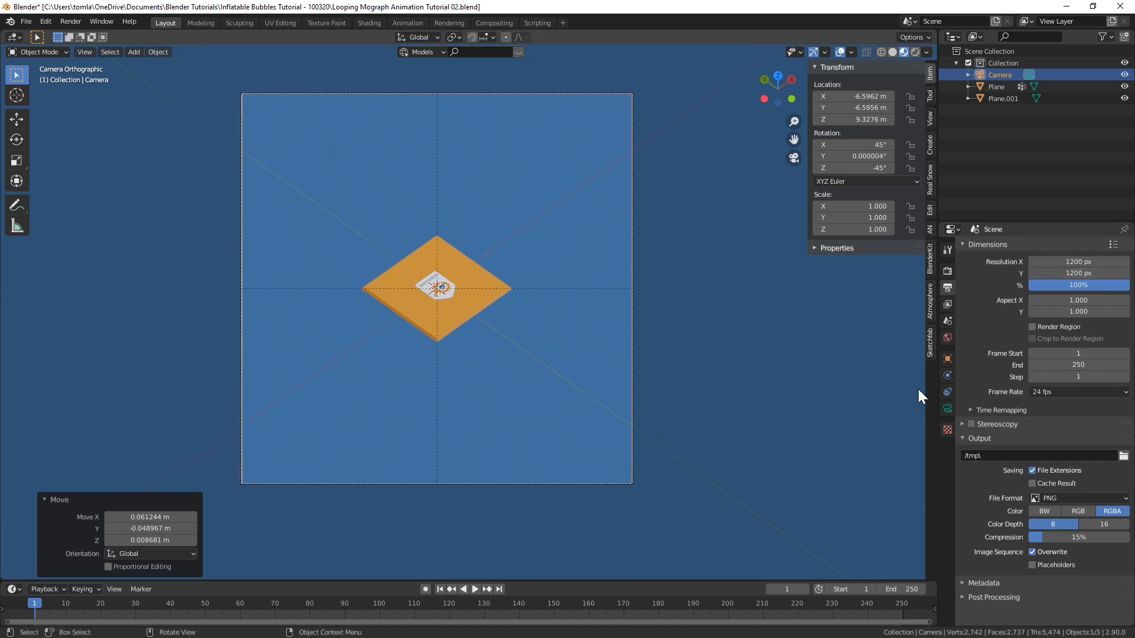
Reduce the camera's orthographic scale to about 3.834 so the cloth plane fills more of the frame, and save the file.
left_click(947, 409)
left_click_drag(1068, 254, 1049, 255)
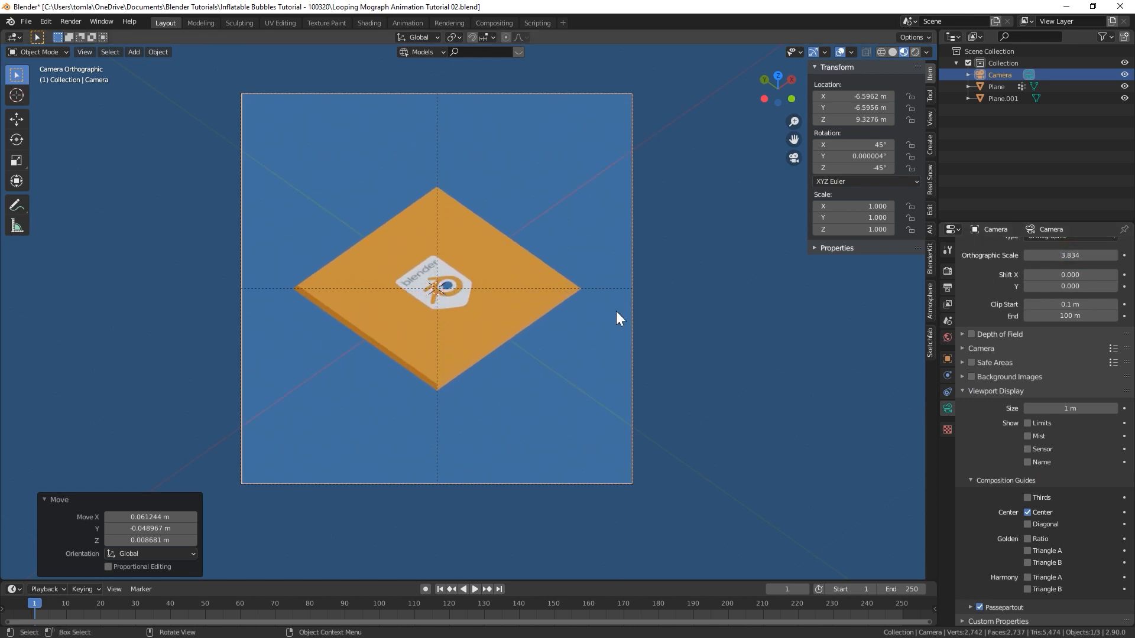
key("ctrl+s")
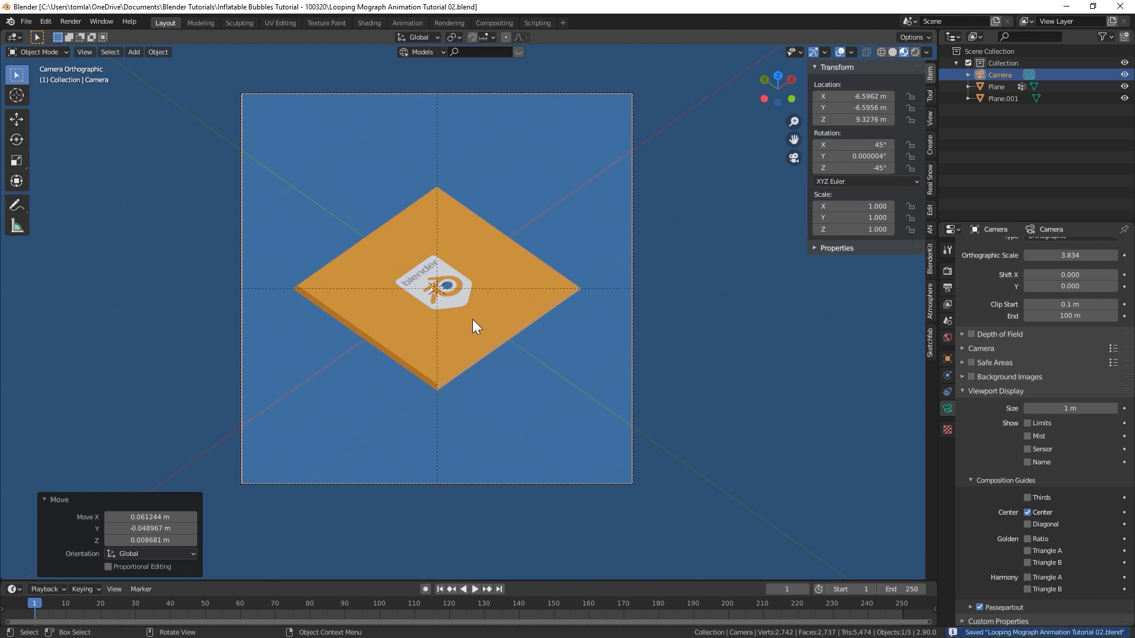
Give the World color an Environment Texture using studio_small_03_4k.hdr from the HDRI folder, and show the scene in Rendered shading.
left_click(946, 337)
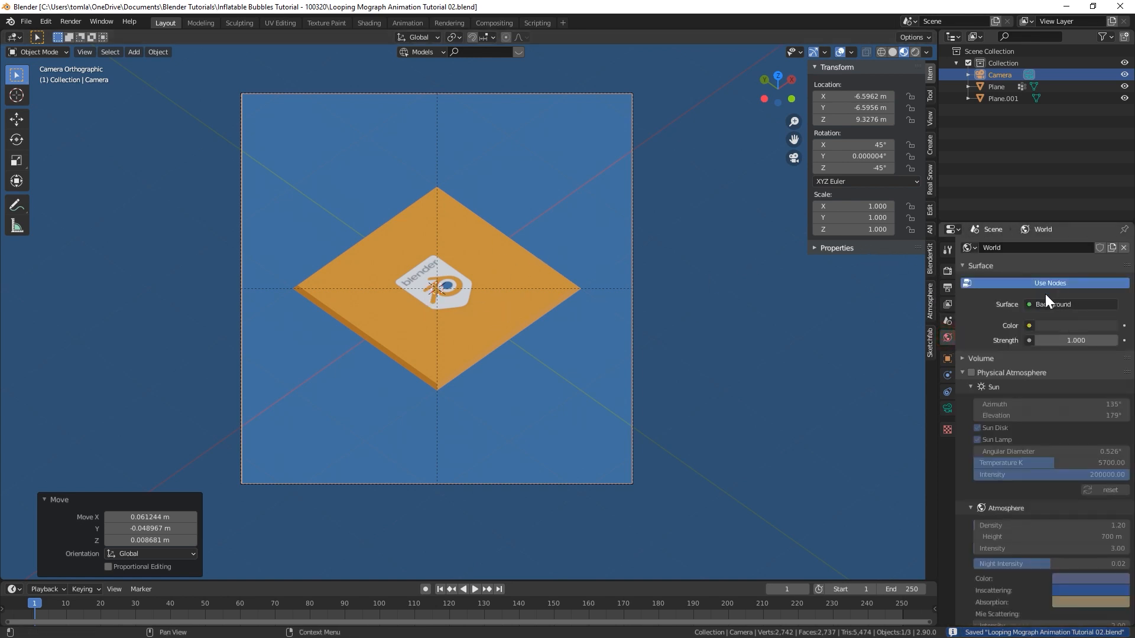
left_click(1029, 325)
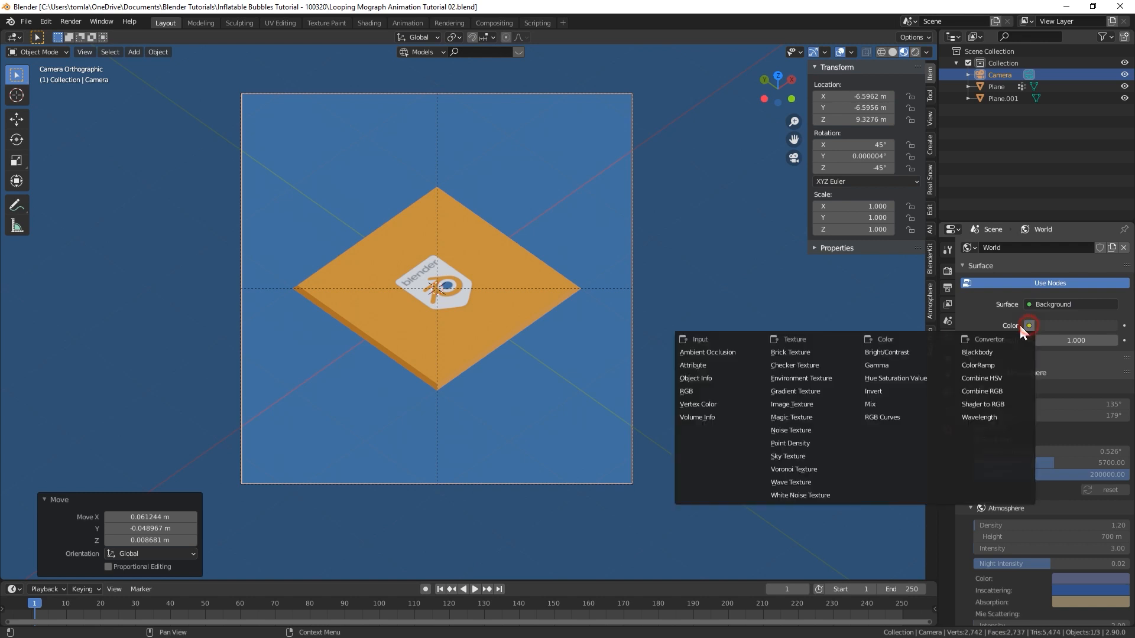
left_click(805, 379)
left_click(1076, 342)
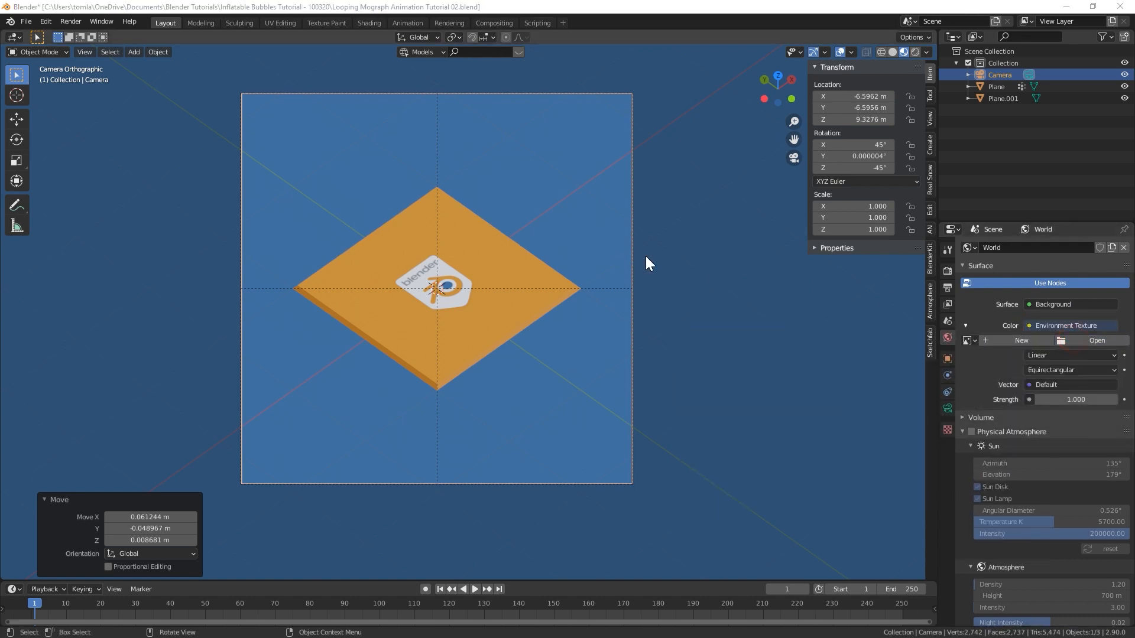
left_click(196, 315)
scroll(509, 319, "down", 3)
scroll(508, 326, "down", 5)
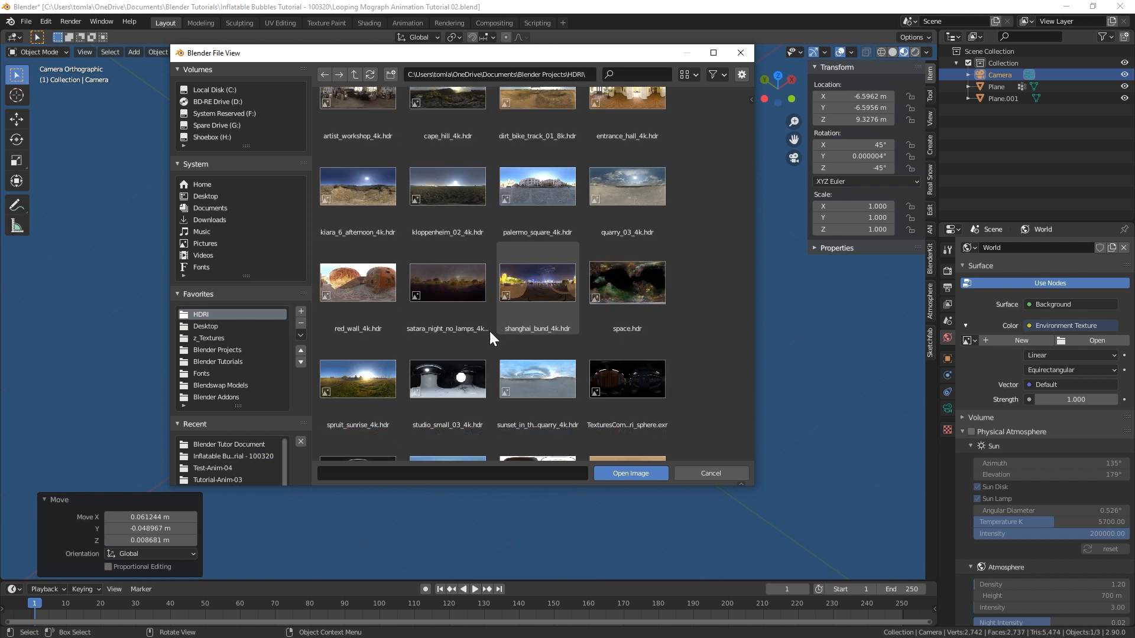
left_click(448, 392)
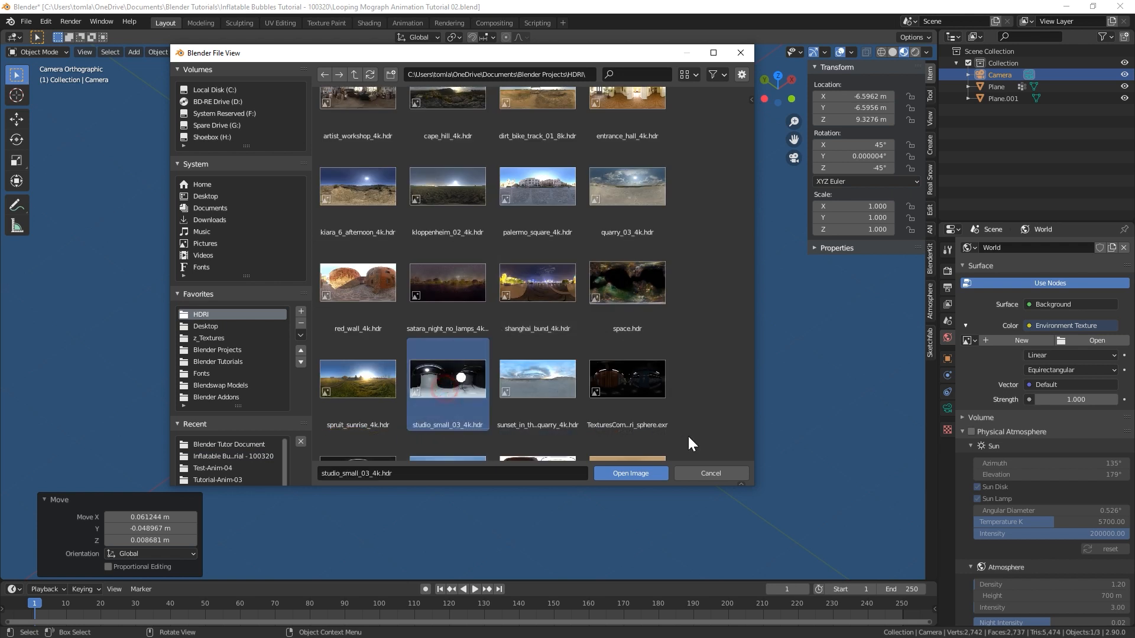
left_click(637, 470)
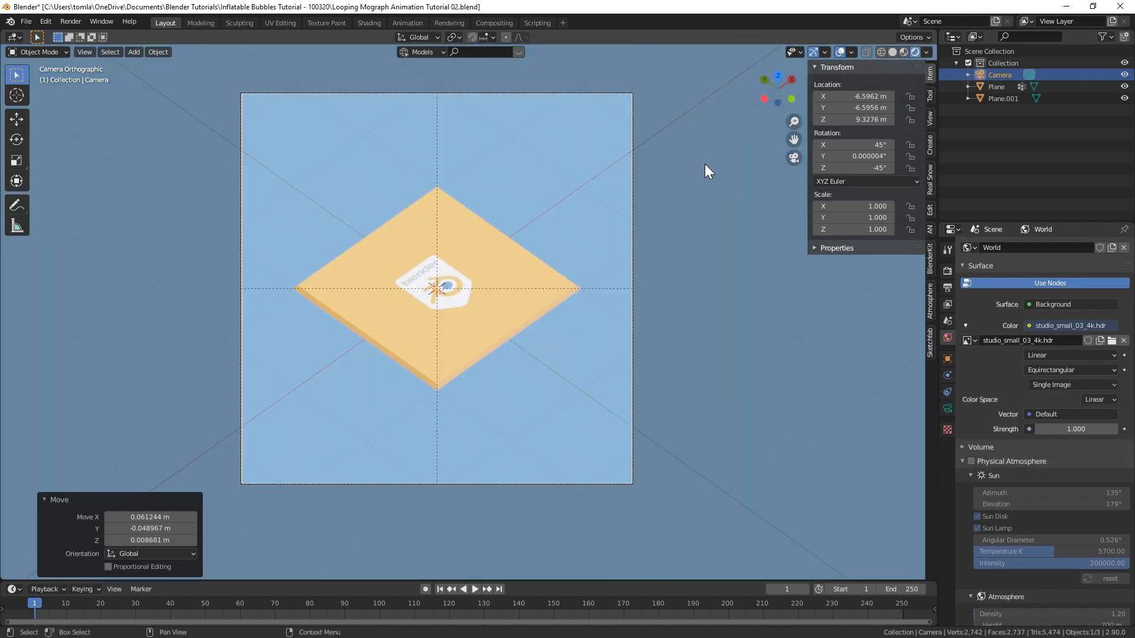
Set the scene's color management Exposure to -1.6.
scroll(493, 311, "down", 4)
middle_click_drag(552, 327, 495, 263)
key("KP_0")
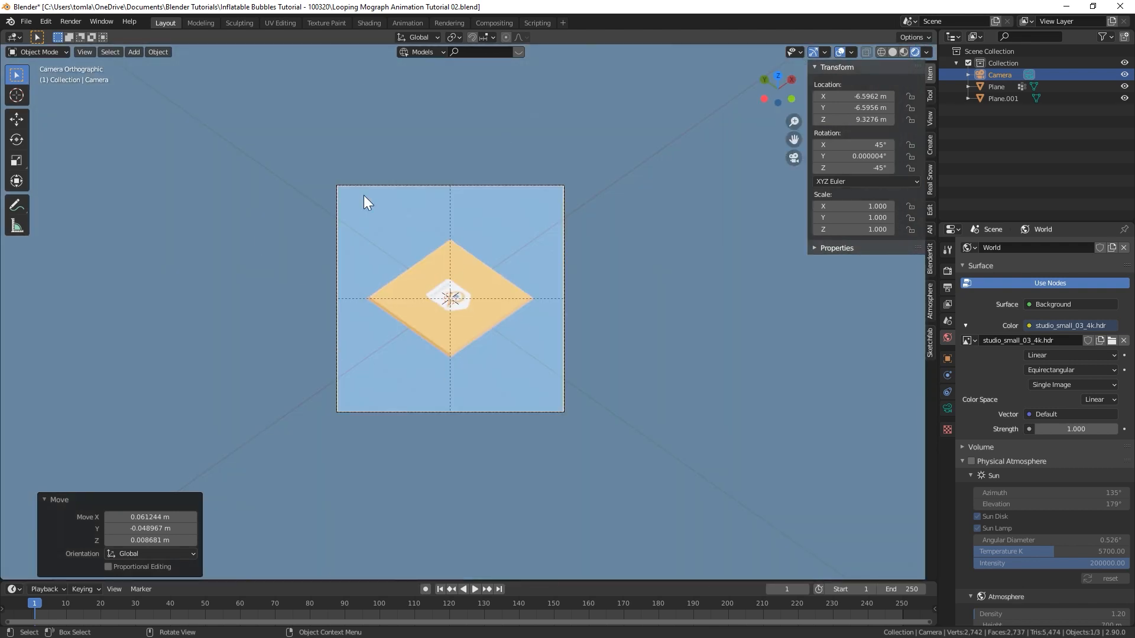
scroll(408, 269, "up", 2)
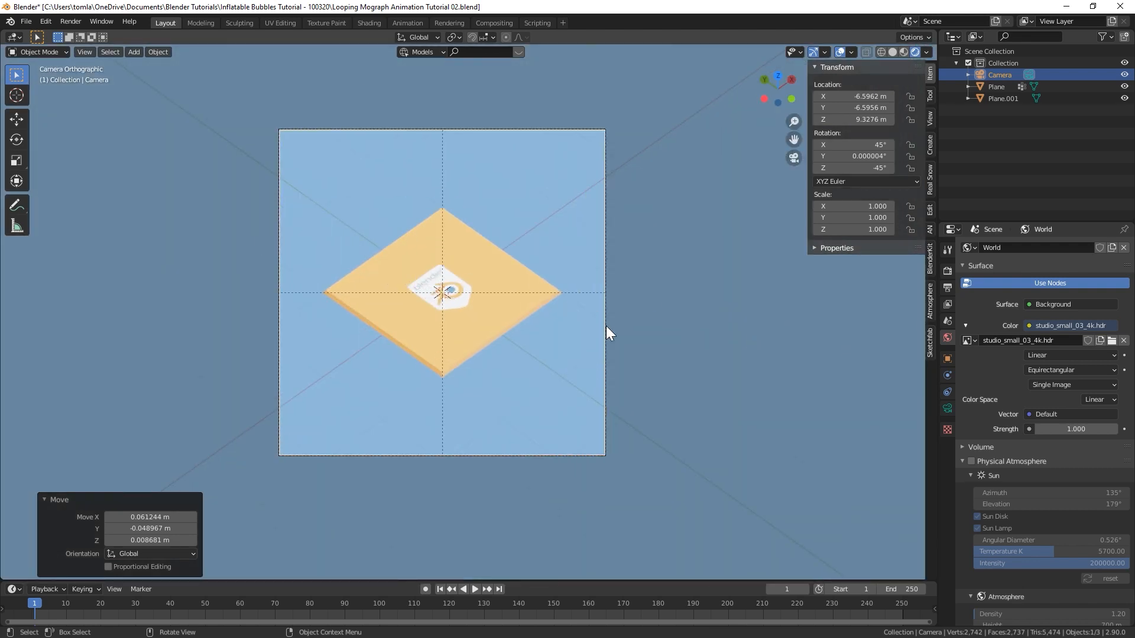
left_click(947, 270)
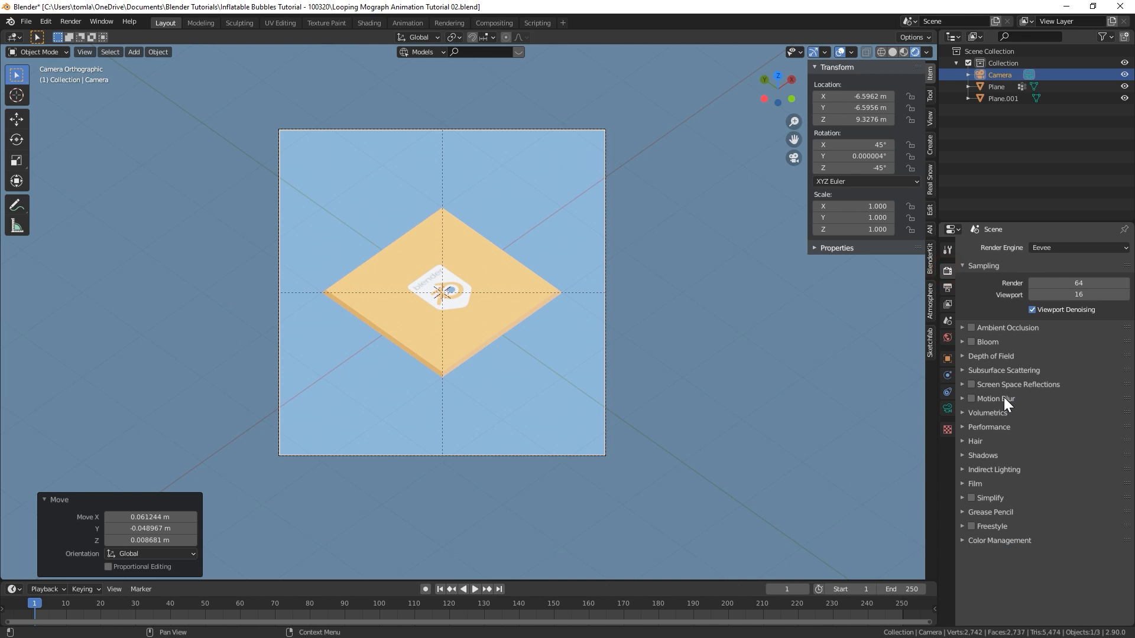
left_click(972, 541)
scroll(993, 547, "down", 1)
left_click(1057, 569)
type("-1.")
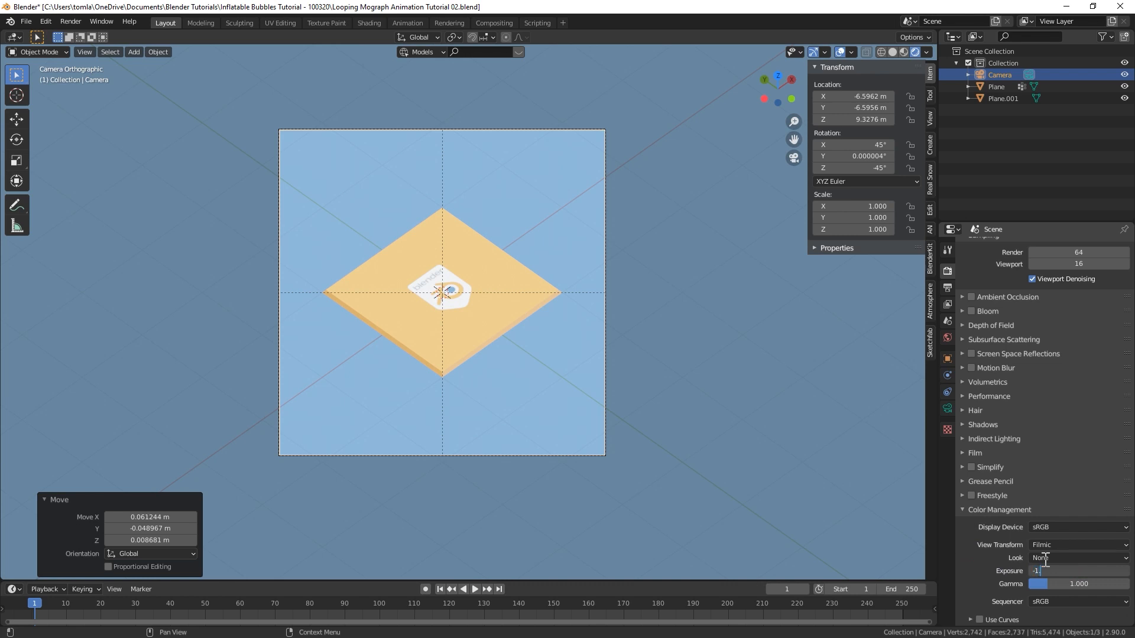
type("6")
key("Return")
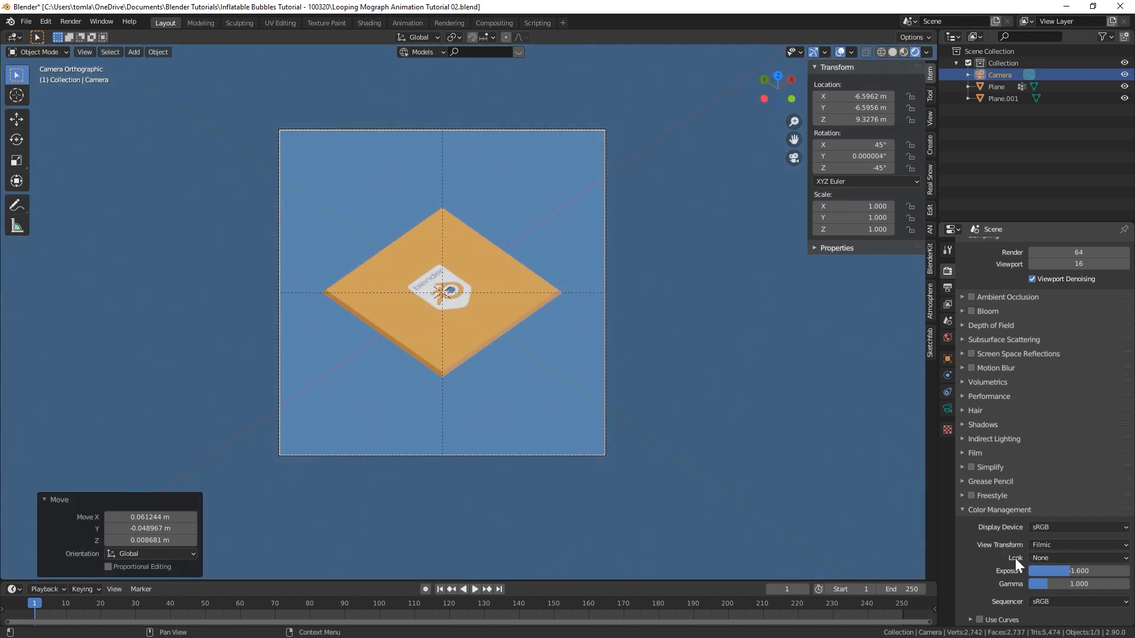
Change the color management Look to High Contrast and save the file.
left_click(1043, 558)
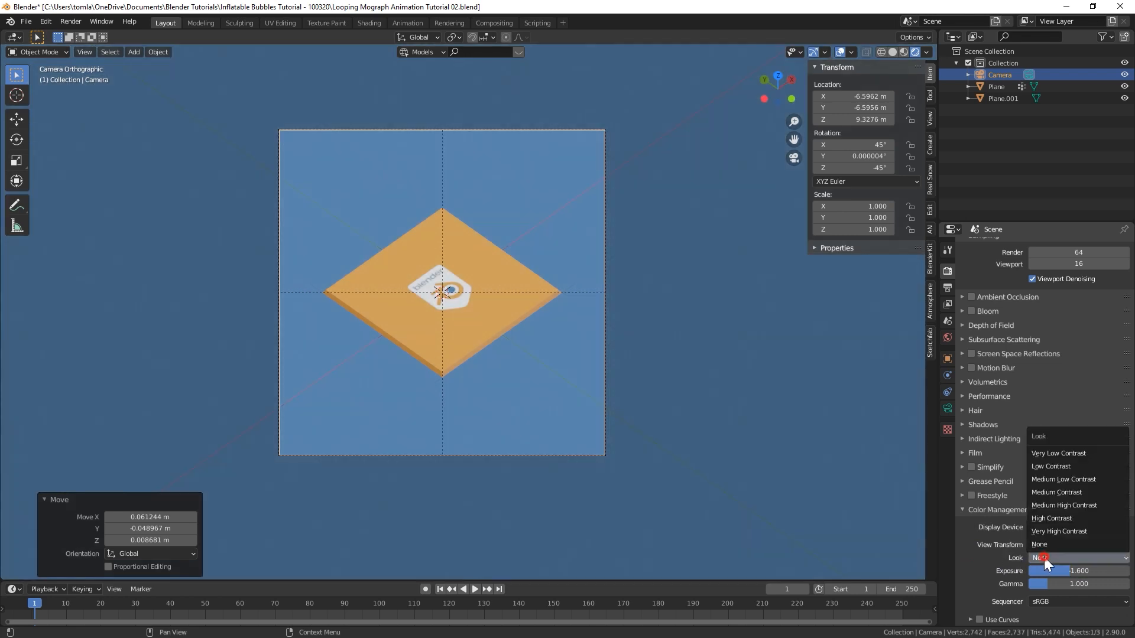
left_click(1052, 517)
key("ctrl+s")
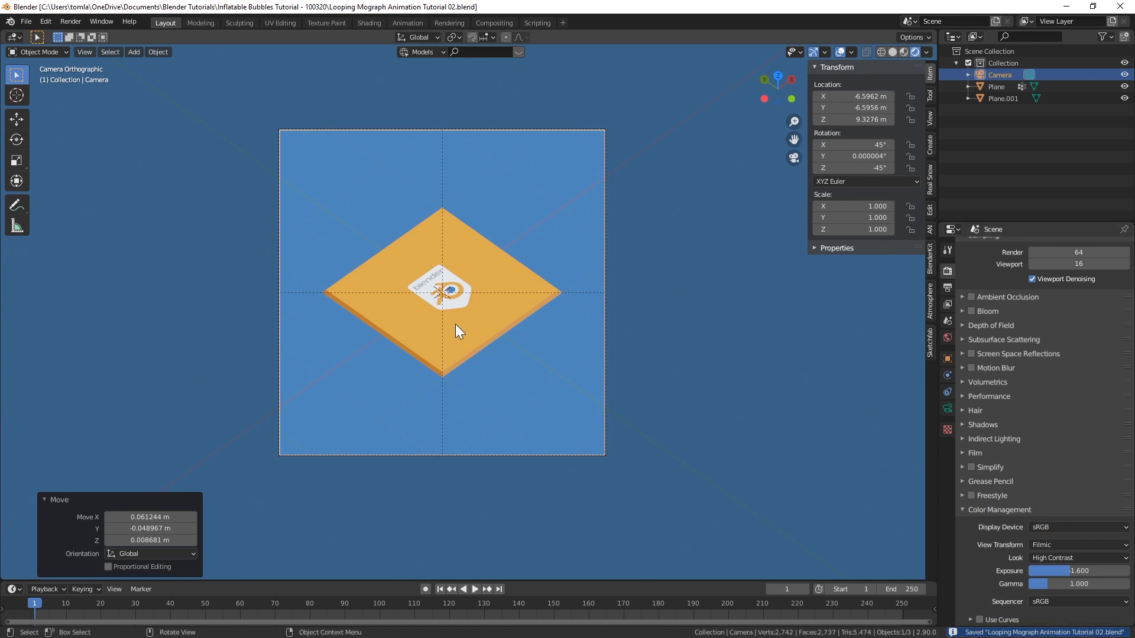
Enable Ambient Occlusion in the Eevee render settings with a distance of 1.2 m.
scroll(455, 326, "up", 2)
scroll(454, 324, "down", 2)
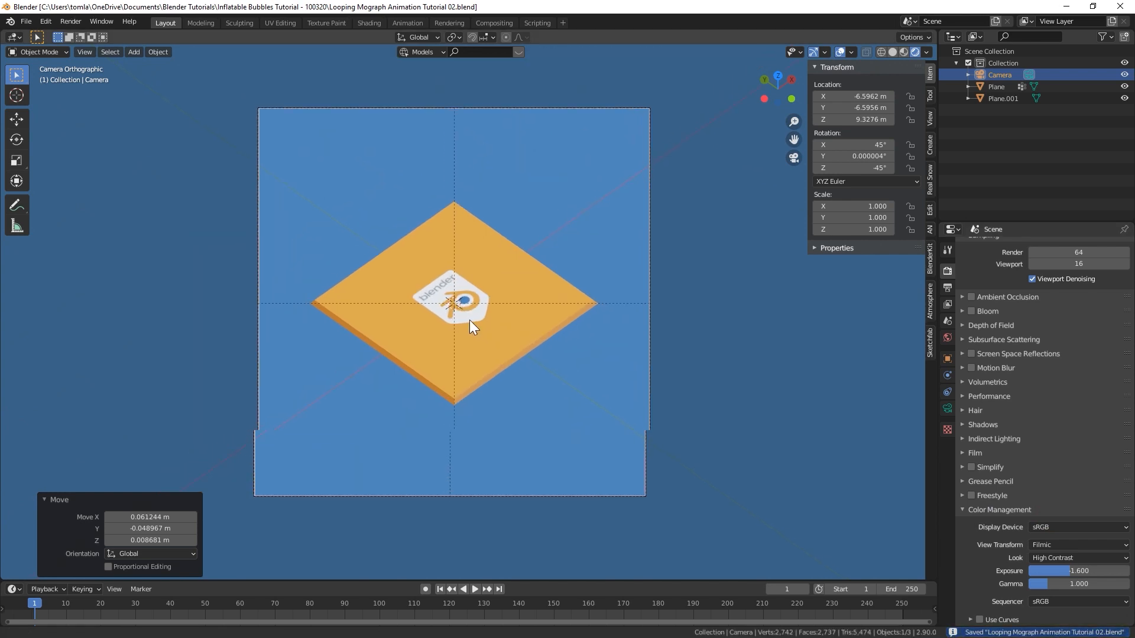
left_click(971, 296)
left_click(962, 296)
left_click(1066, 315)
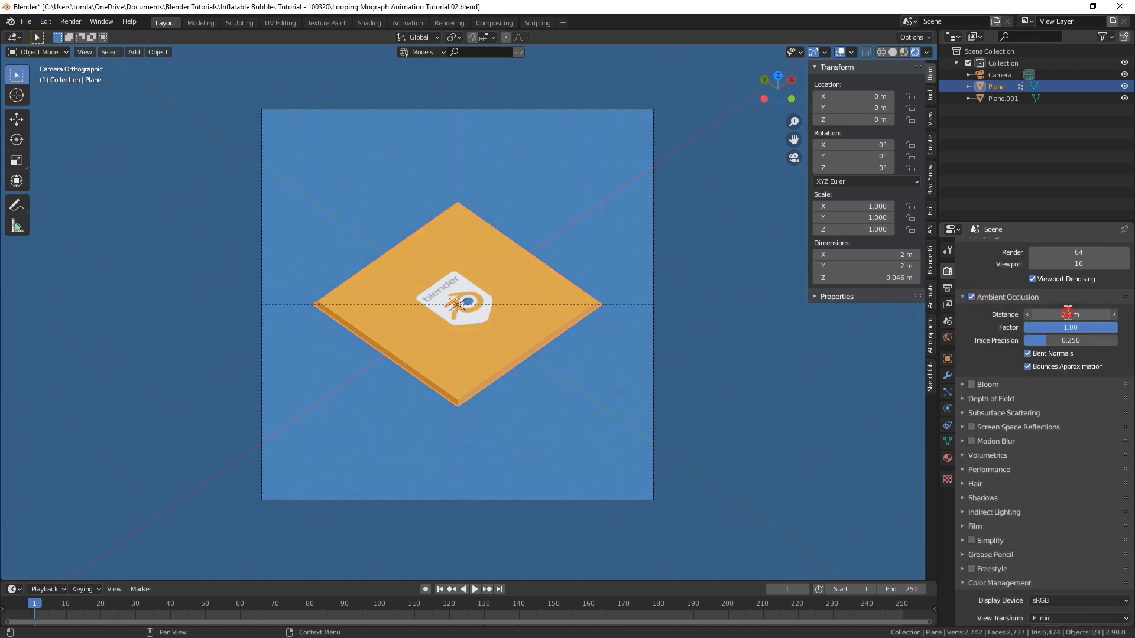
type("1.2")
key("Return")
left_click(962, 297)
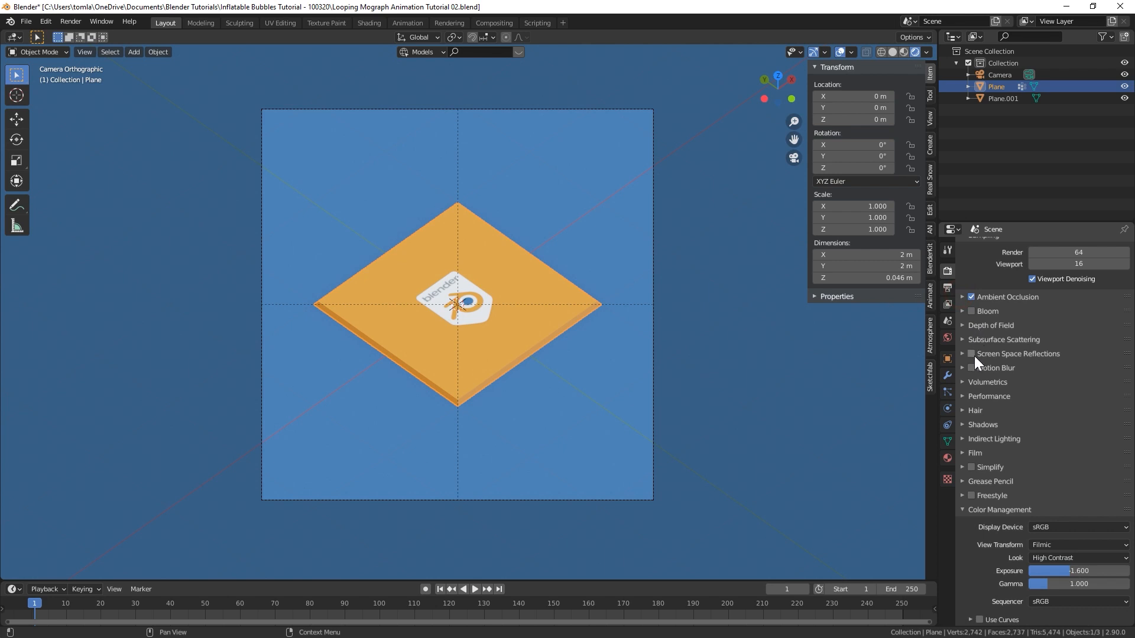
Enable Screen Space Reflections with Refraction, check the Shadows settings, and save the file.
left_click(972, 353)
left_click(971, 358)
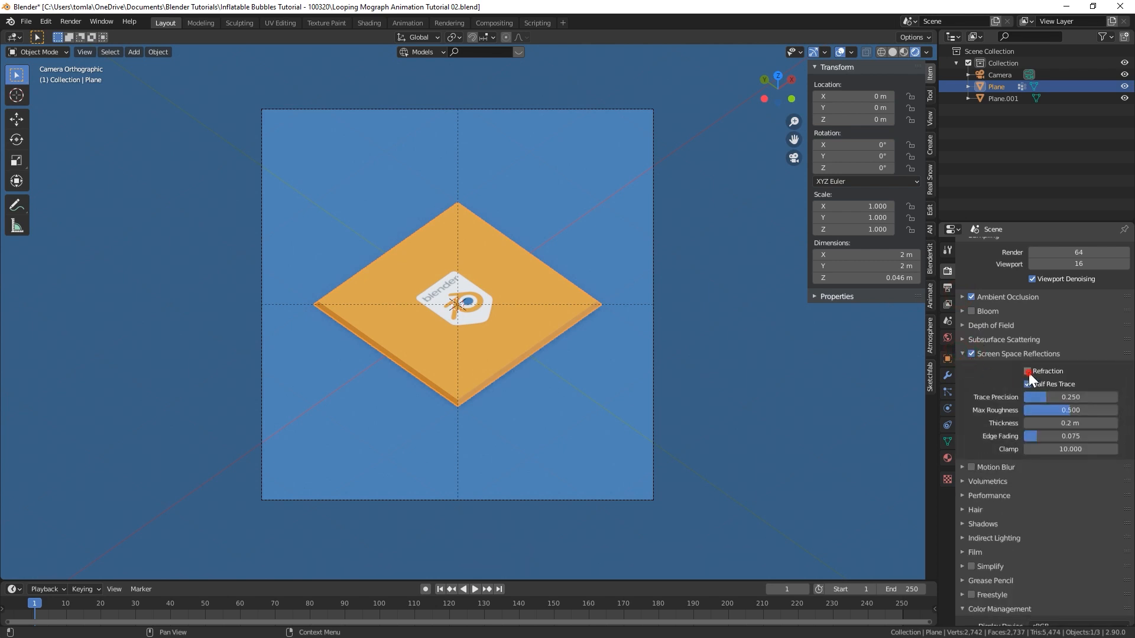
left_click(962, 354)
left_click(963, 426)
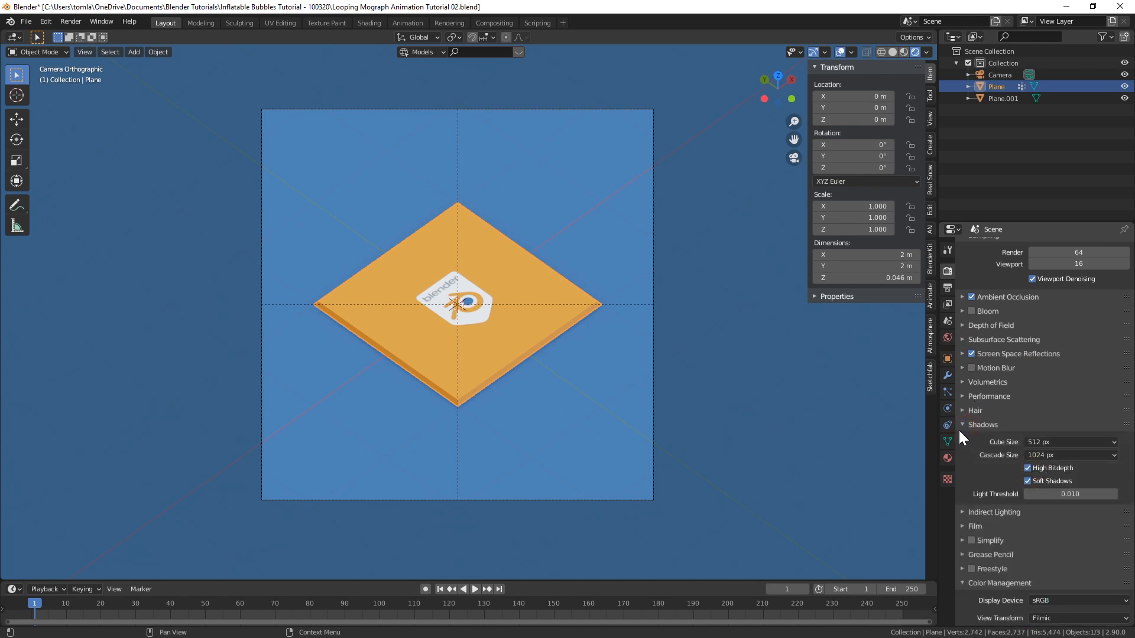
left_click(964, 423)
key("ctrl+s")
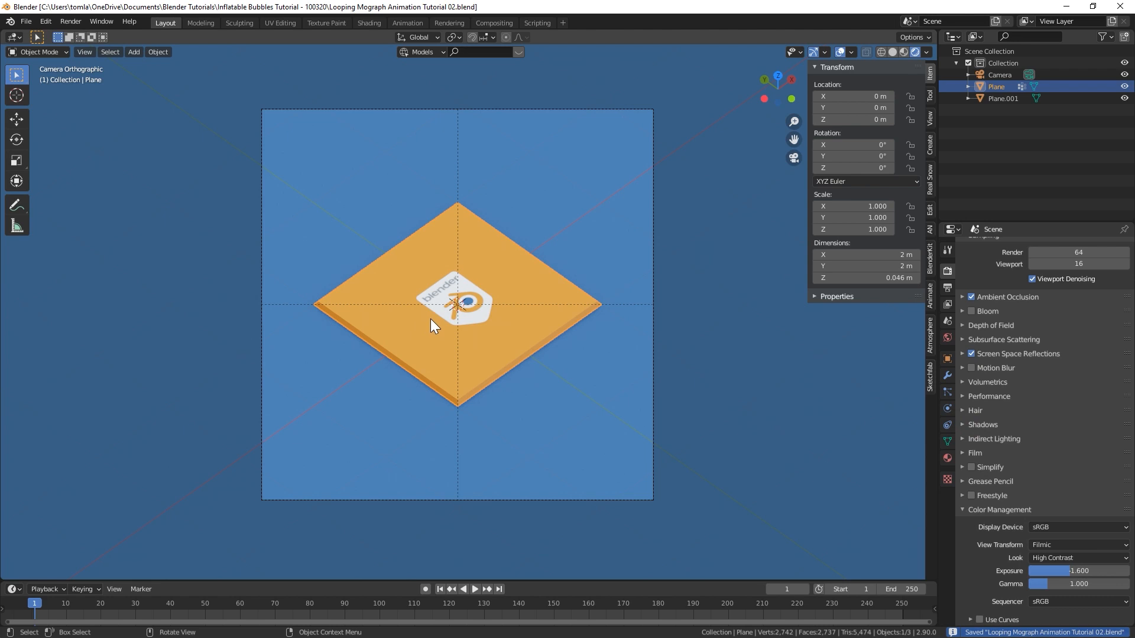
Add Cloth physics to the orange badge plane with 10 quality steps and a vertex mass of 0.2 kg.
scroll(437, 319, "up", 1)
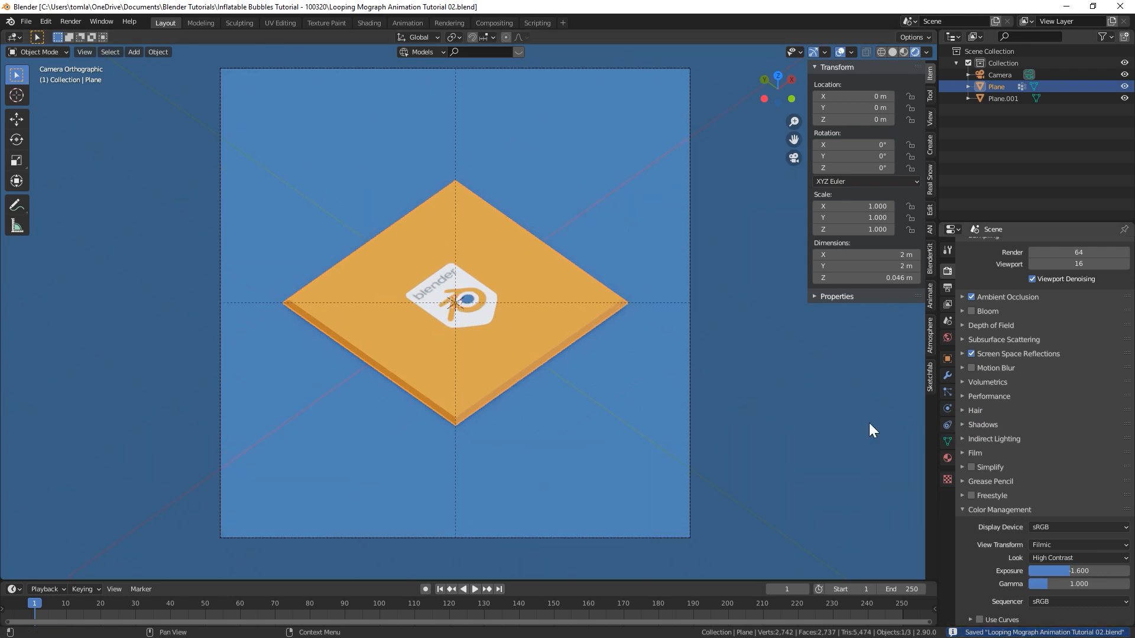
left_click(947, 409)
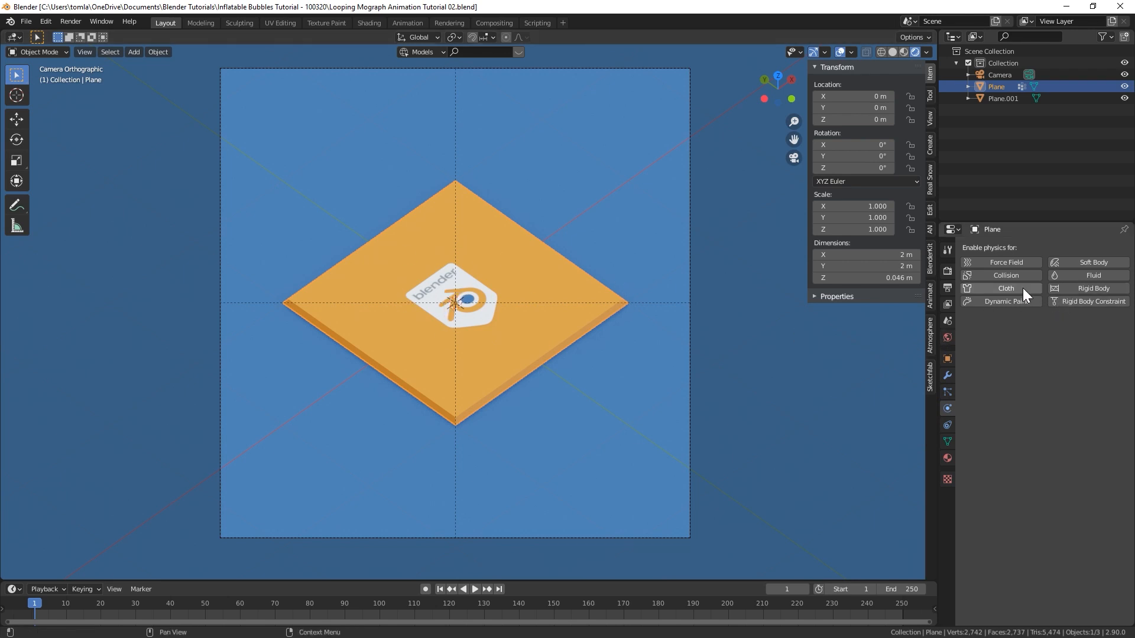
left_click(1002, 288)
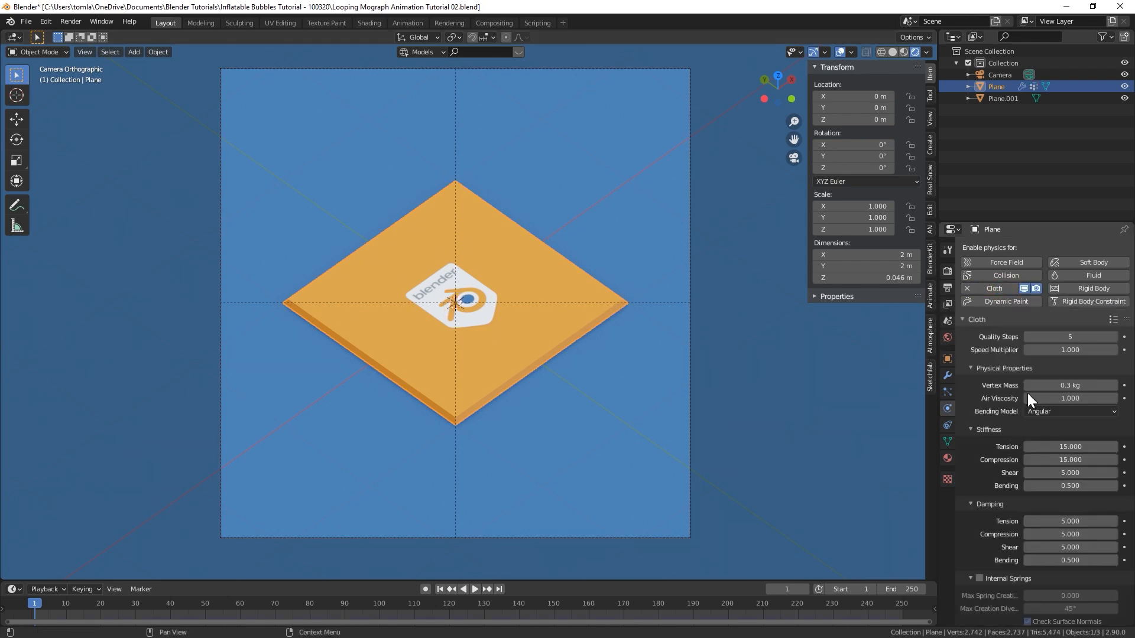
left_click(1065, 338)
type("10")
key("Return")
left_click(1069, 386)
type(".2")
key("Return")
Set the cloth's Tension and Compression stiffness to 5.
left_click(1070, 444)
type("5")
key("Tab")
type("5")
key("Return")
left_click(1070, 470)
key("Return")
Assign the Pin vertex group as the cloth's pin group.
scroll(972, 570, "down", 12)
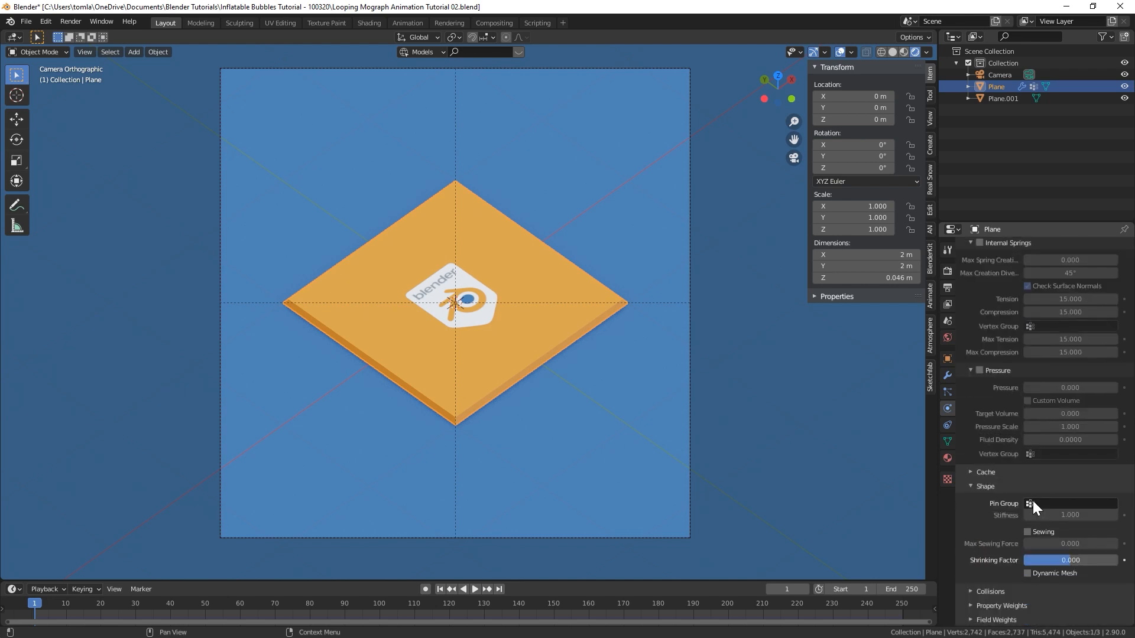
left_click(1035, 504)
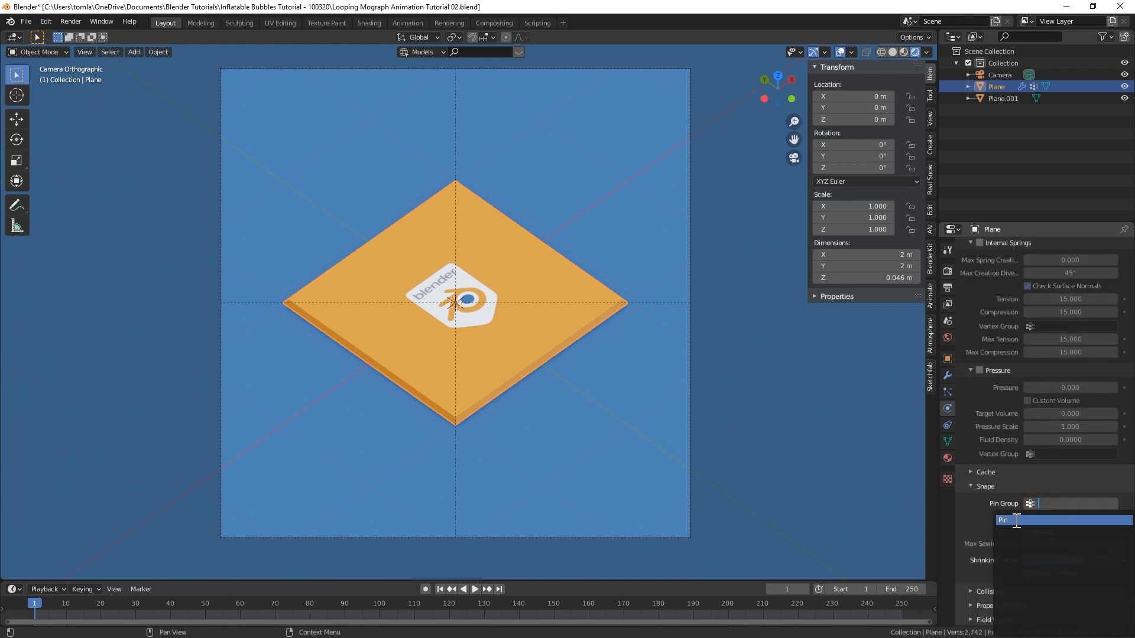
left_click(1016, 520)
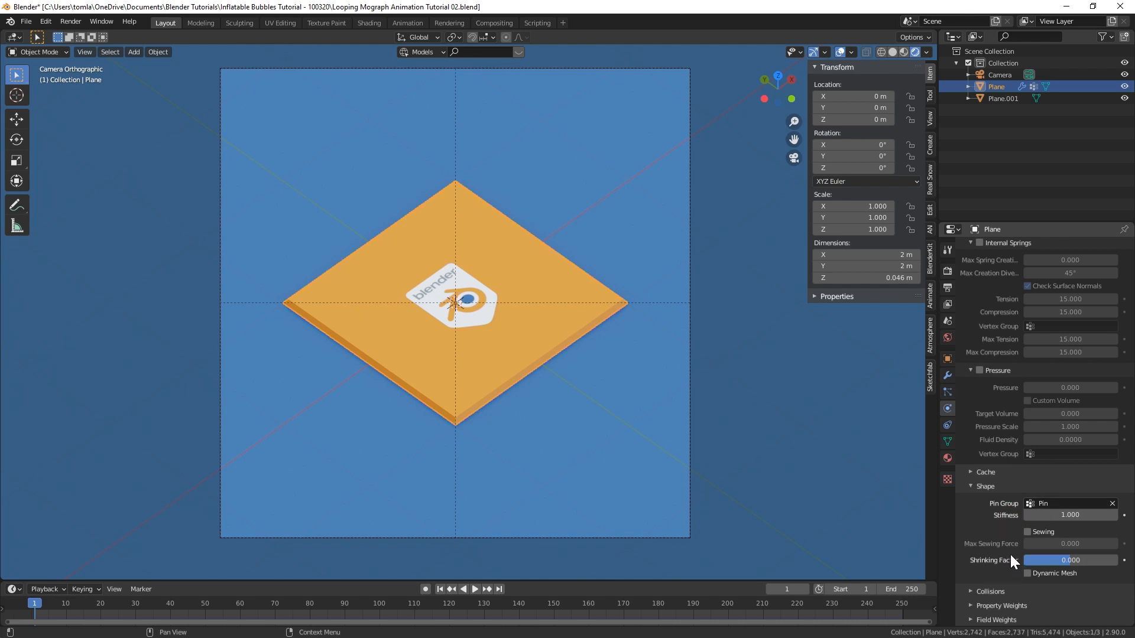
Set the cloth's collision quality to 5 and enable Self Collisions.
left_click(982, 593)
scroll(1021, 512, "down", 5)
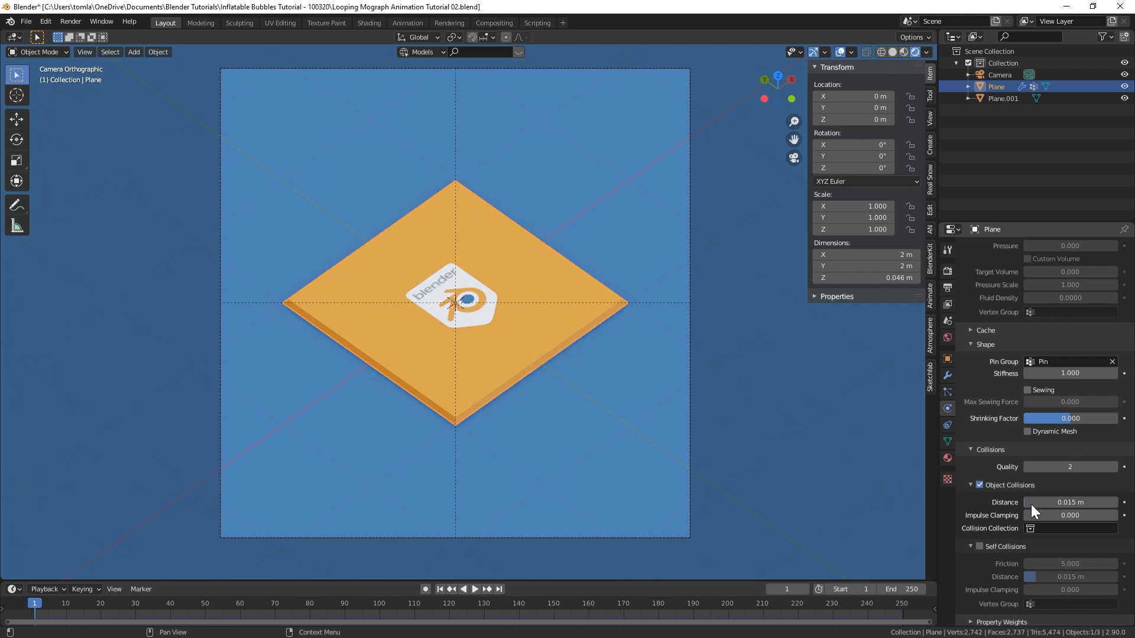
left_click(1057, 468)
type("5")
key("Return")
left_click(978, 546)
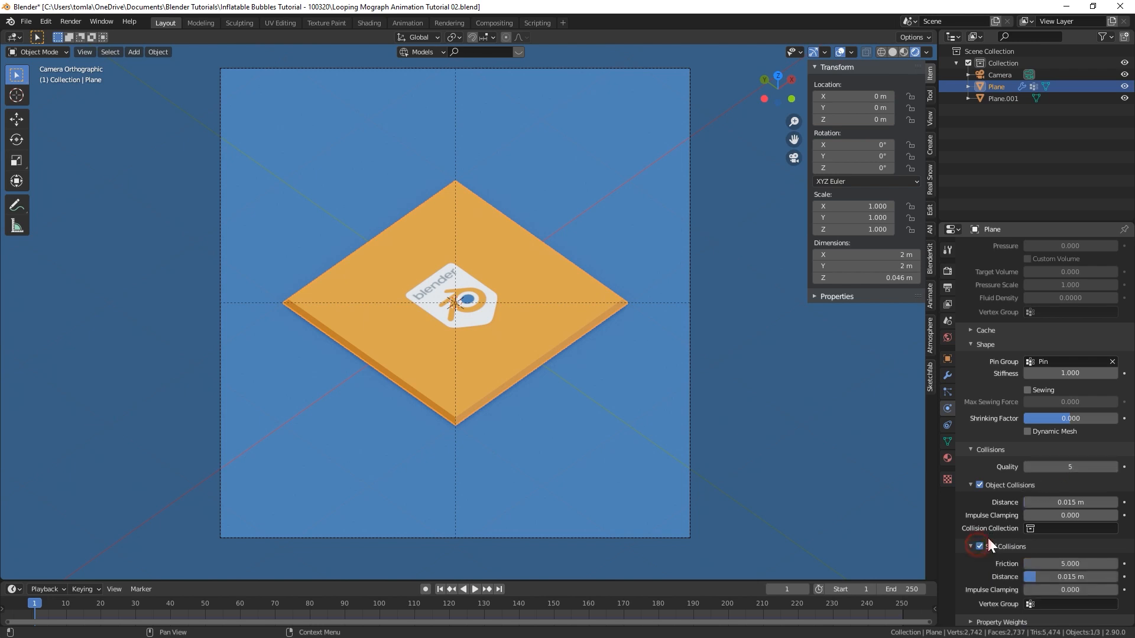
left_click(968, 450)
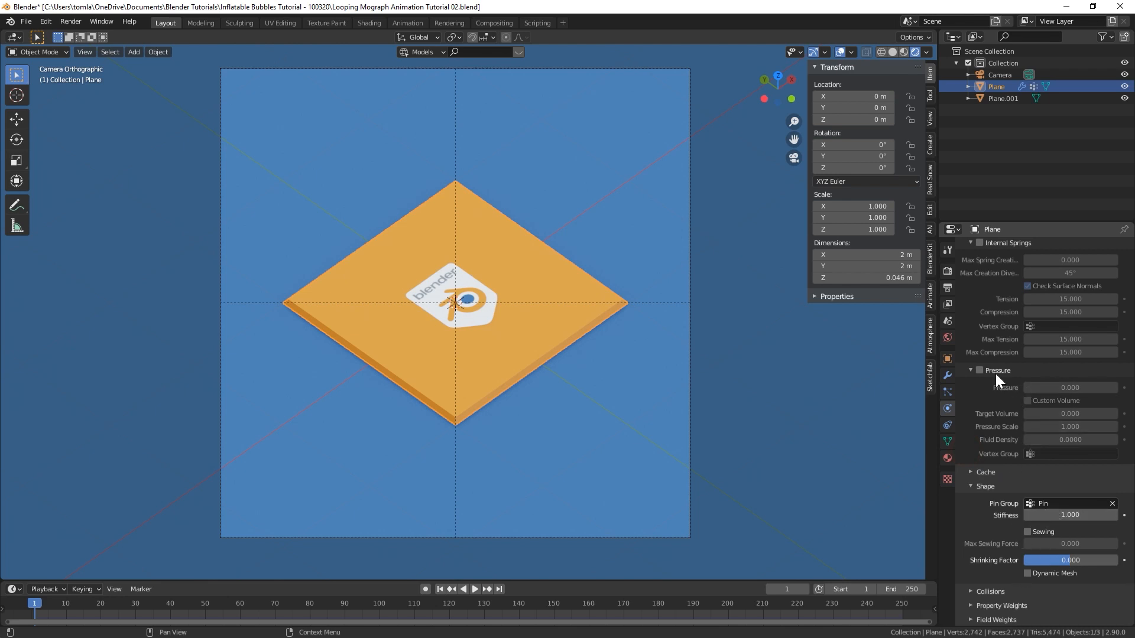
Enable the cloth's Pressure and set it to 5.
left_click(975, 371)
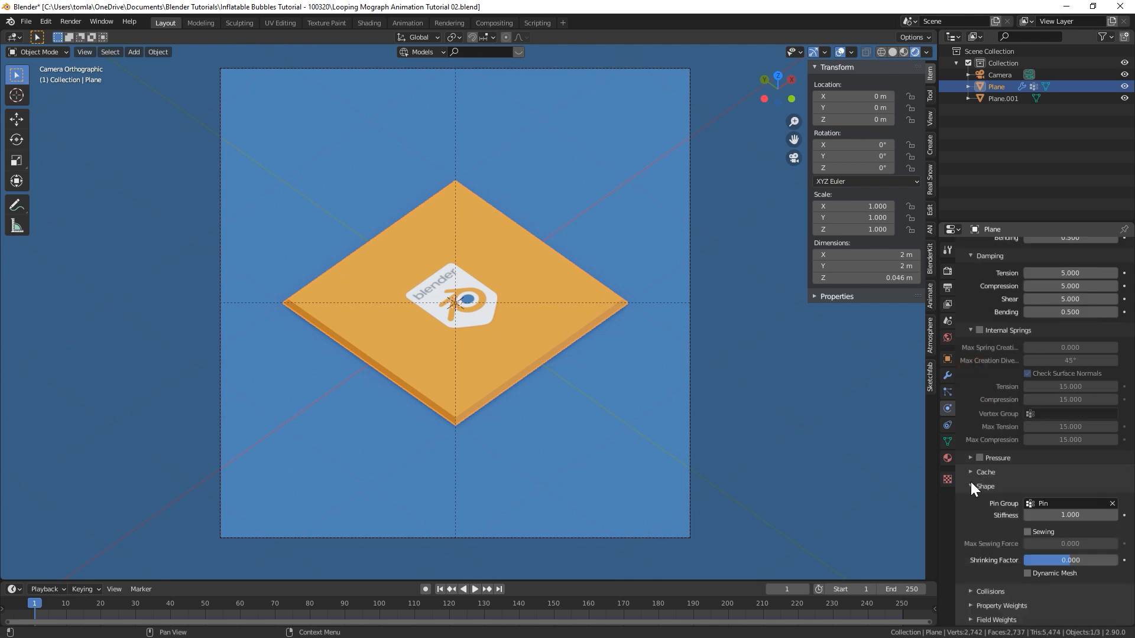
left_click(970, 459)
left_click(978, 370)
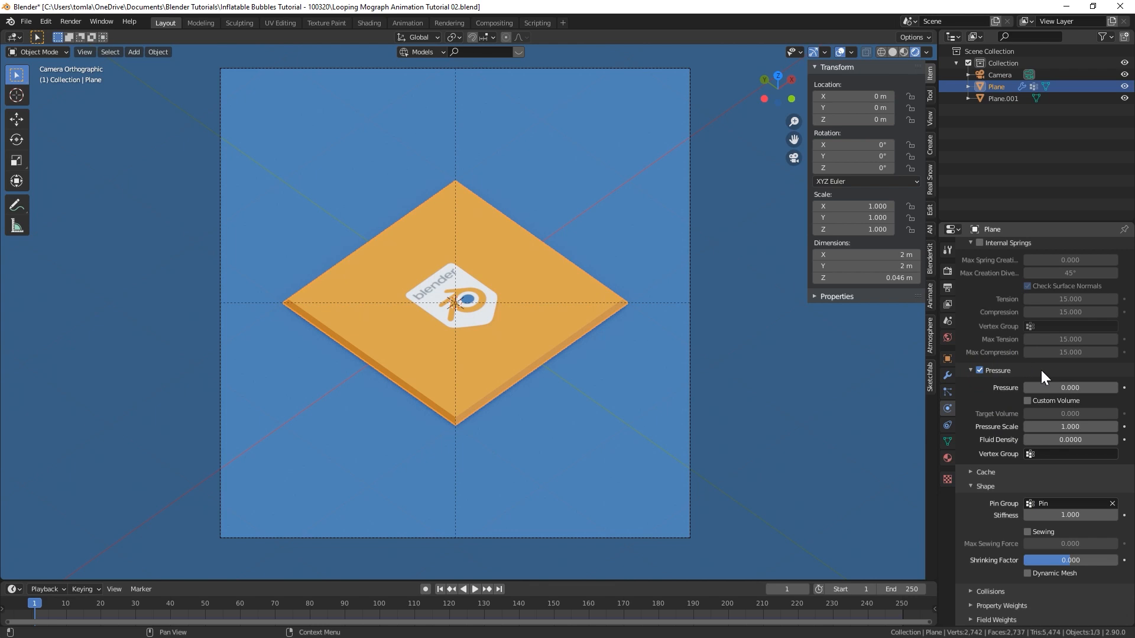
left_click(1070, 387)
type("0.0")
key("Return")
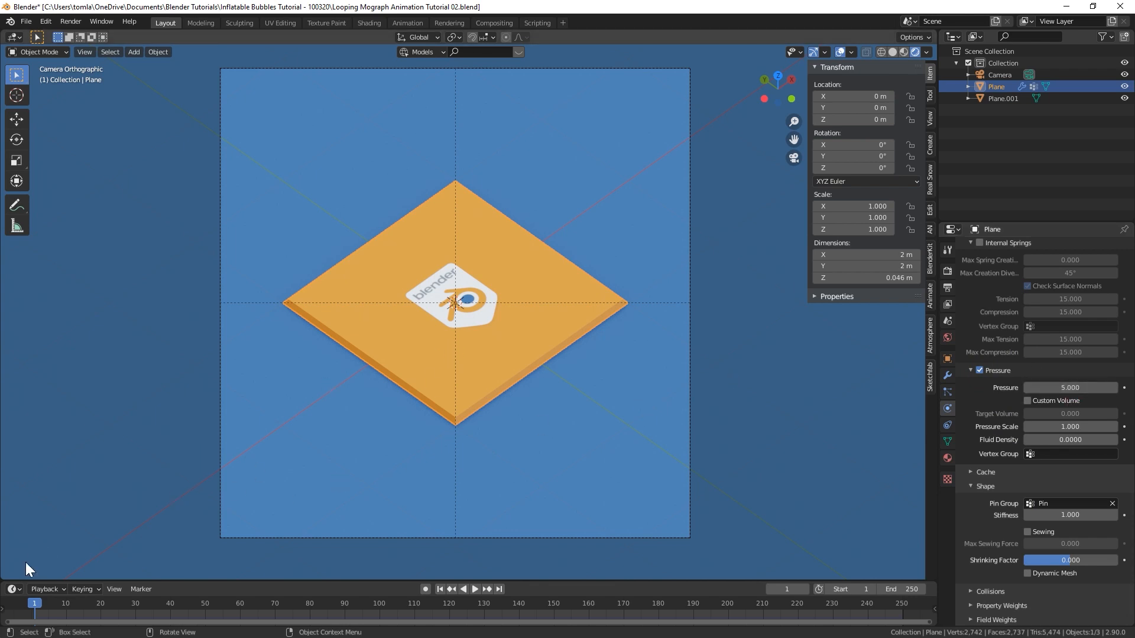
Play the cloth simulation to examine the inflation in camera and perspective views, and return to frame 1.
key("space")
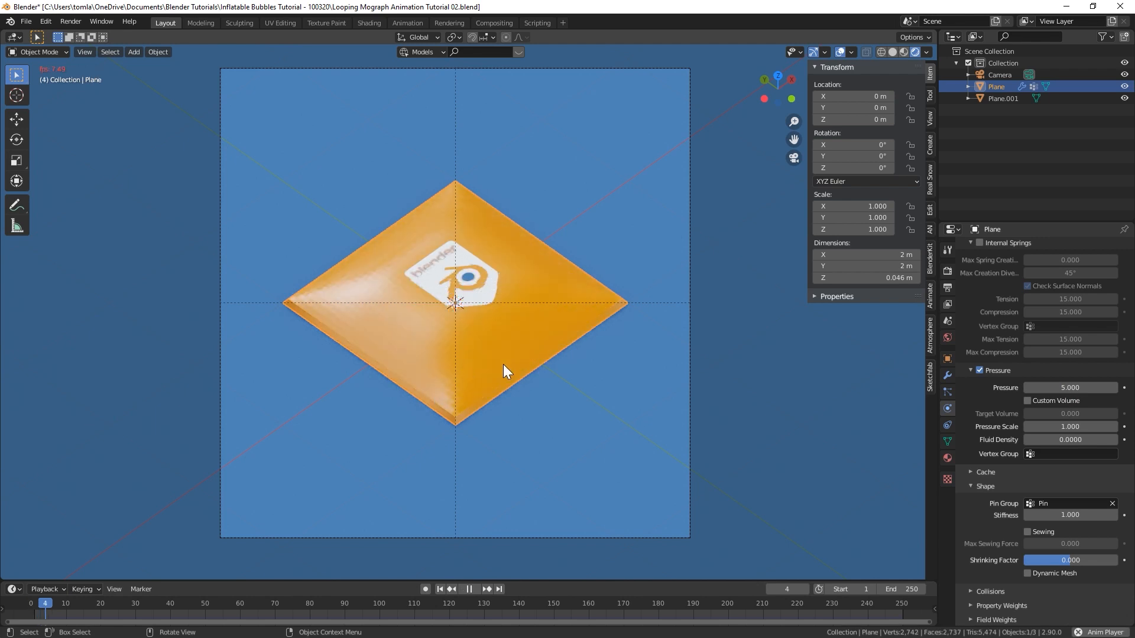
key("space")
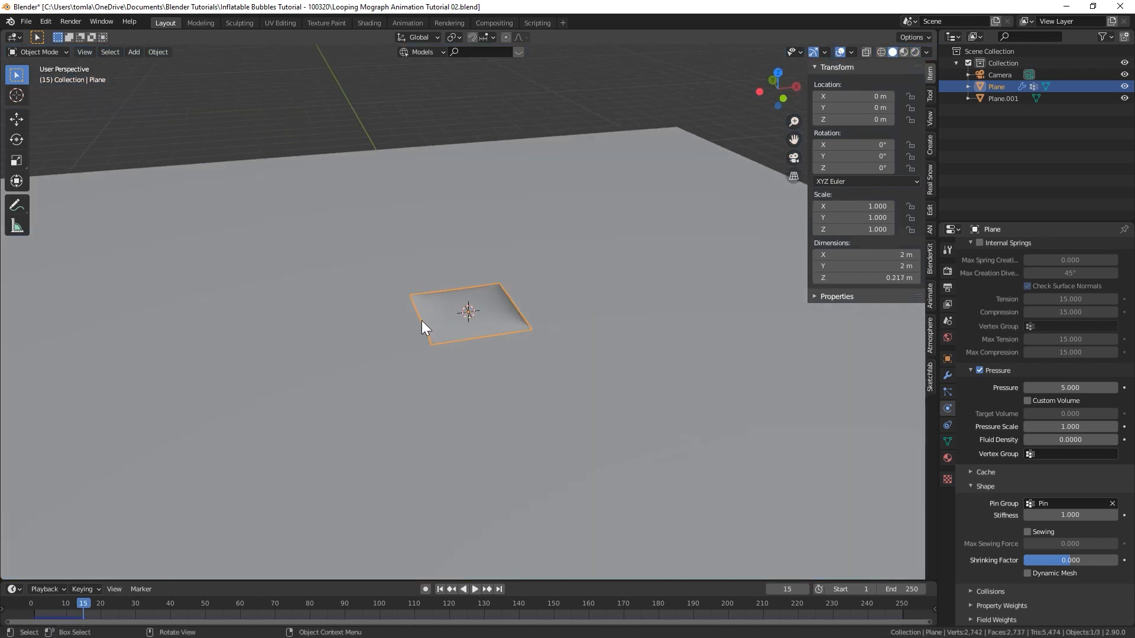
scroll(421, 320, "up", 4)
key("space")
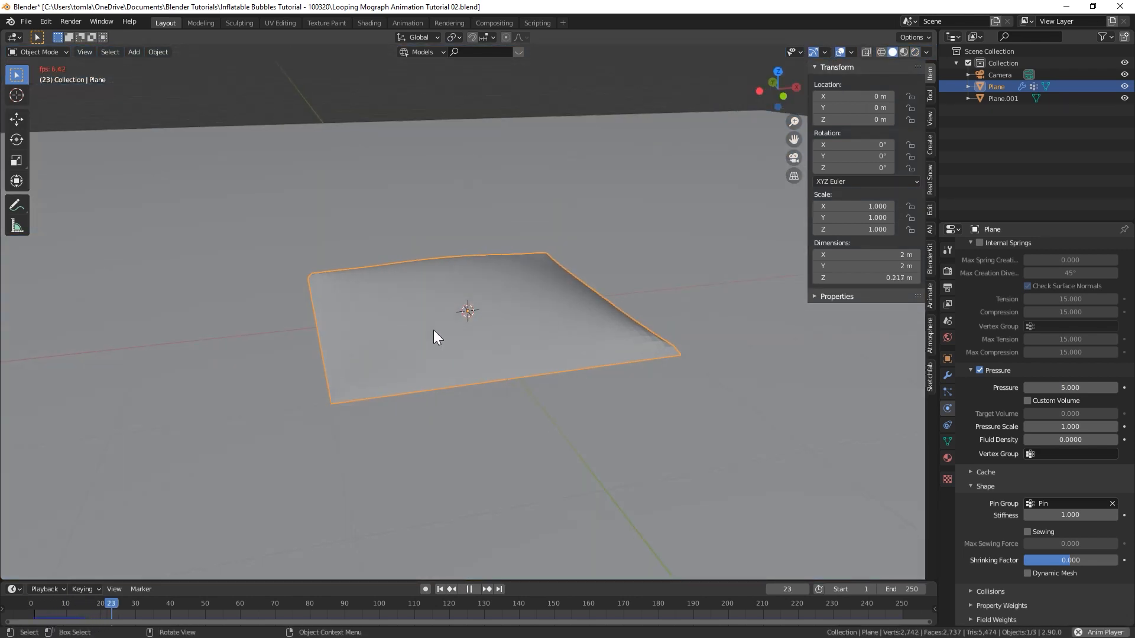
key("space")
left_click(441, 590)
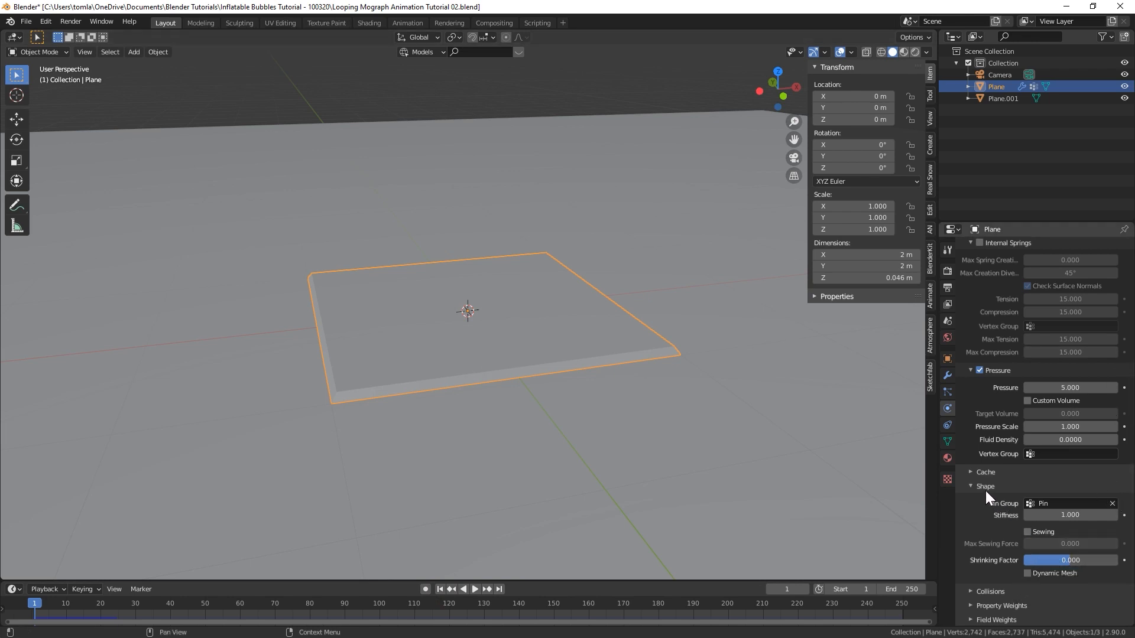
Set the cloth's Shrinking Factor to -0.25 and play the simulation from frame 1 to frame 21.
left_click(1079, 559)
type("-0.25")
key("Return")
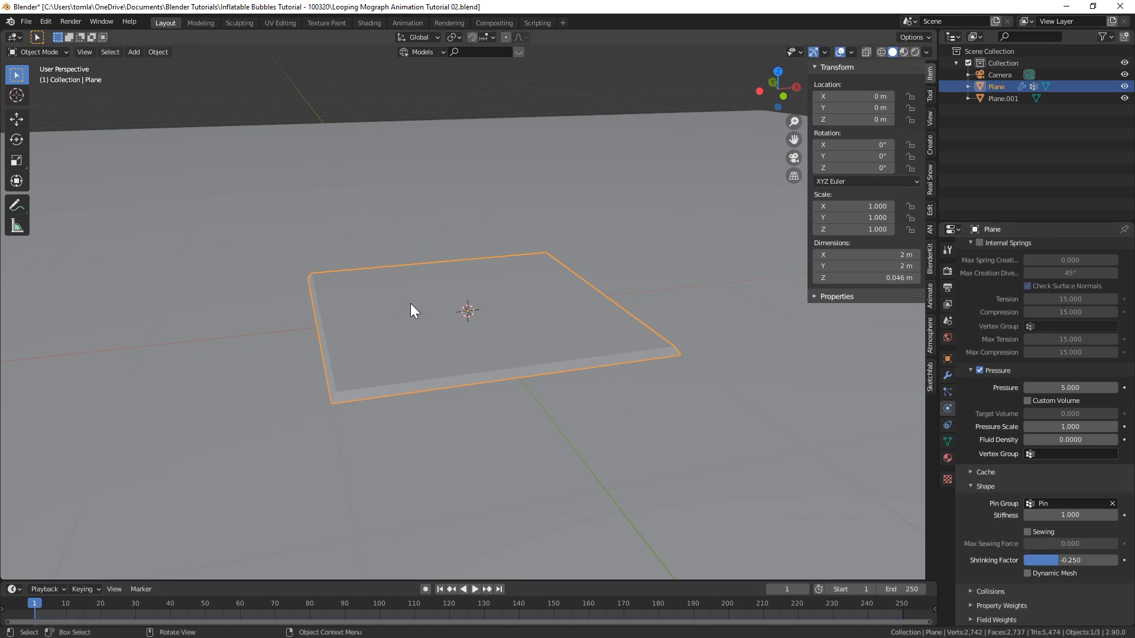
key("space")
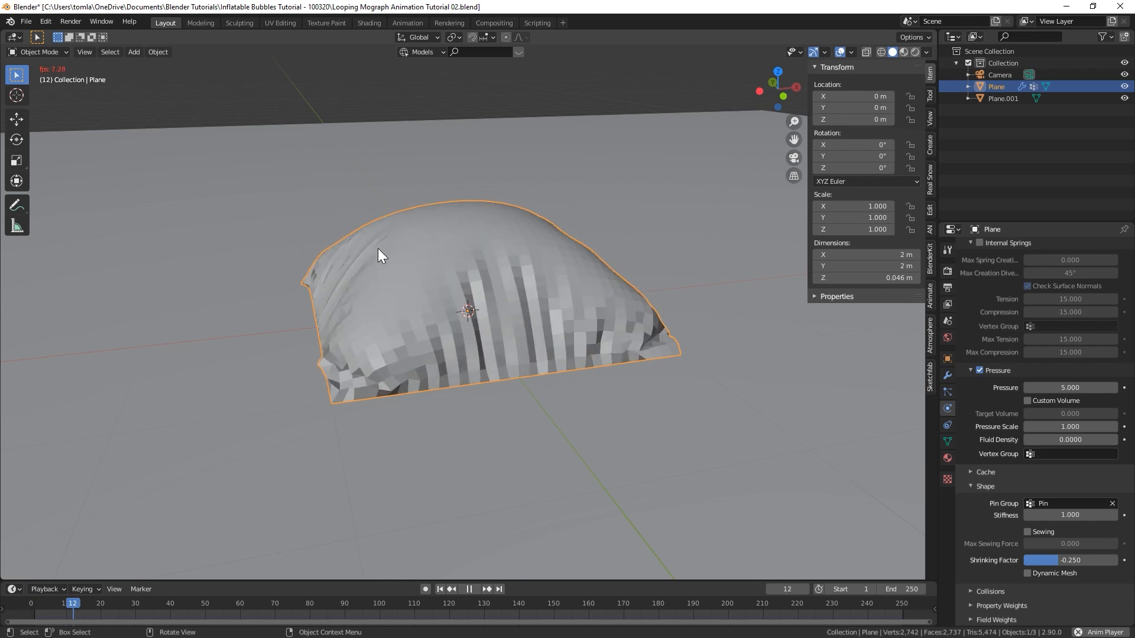
key("space")
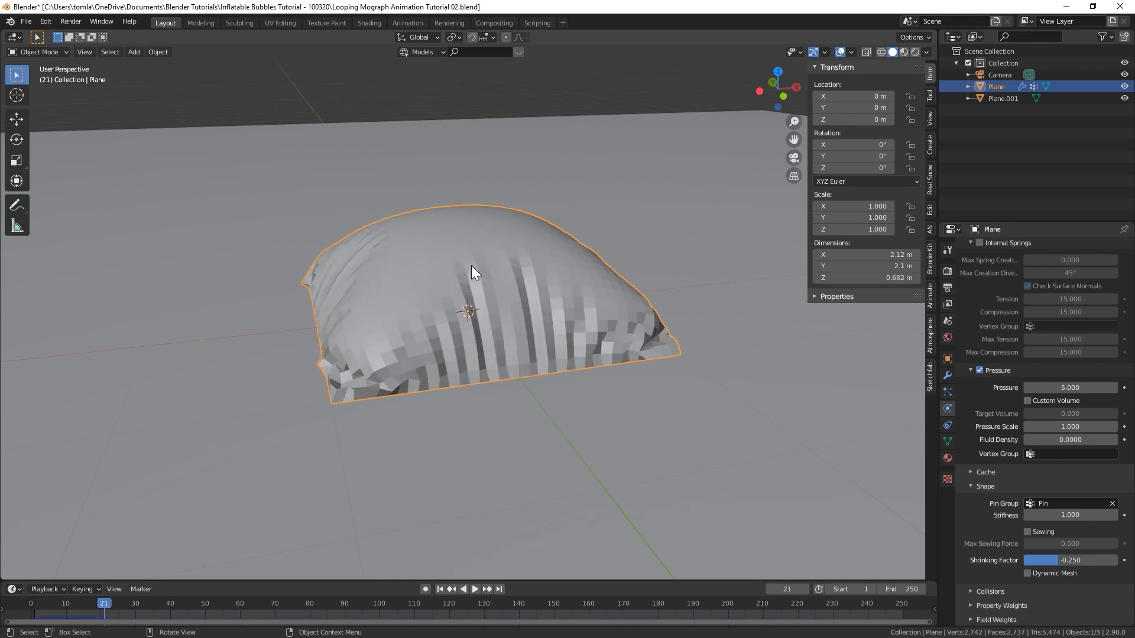
Shade the inflated badge plane smooth and add a Subdivision Surface modifier at level 2.
right_click(472, 267)
left_click(435, 262)
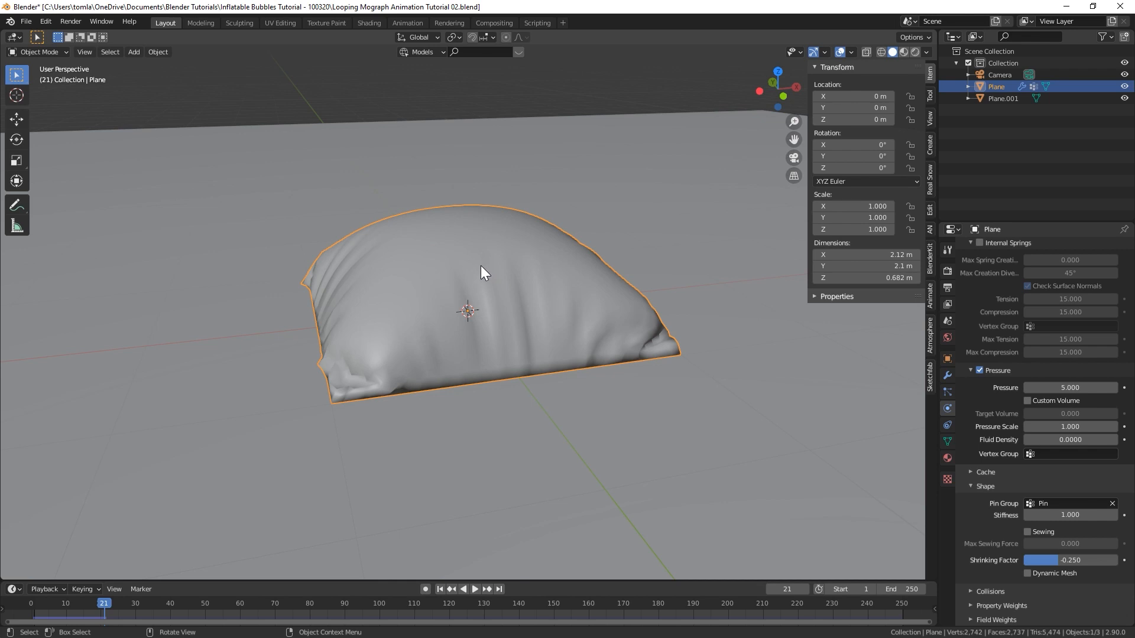
key("ctrl+2")
Show the inflated badge in Rendered shading, inspect it from several angles, and save the file.
middle_click_drag(445, 257, 425, 324)
left_click(915, 51)
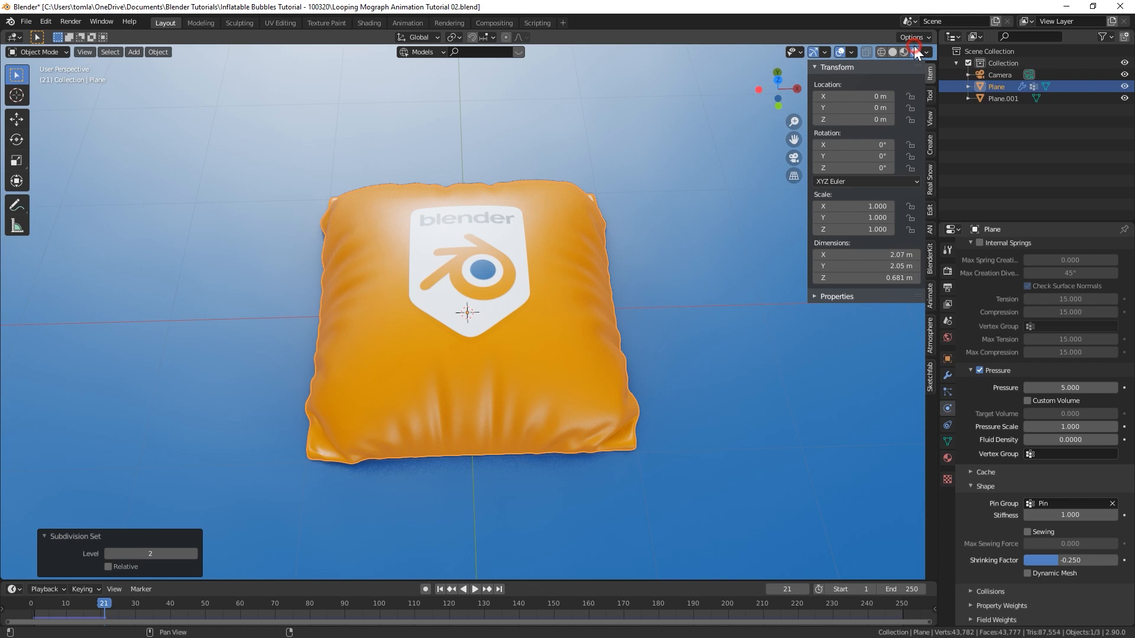
middle_click_drag(441, 281, 507, 255)
key("ctrl+s")
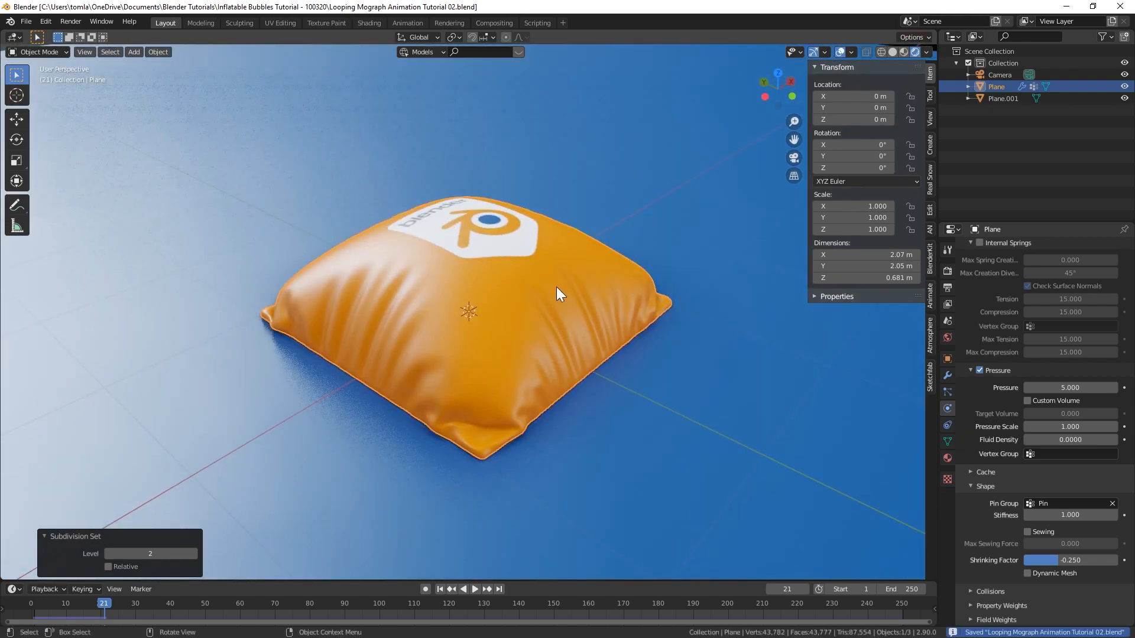
Inspect the inflated badge from several angles, return to frame 1, and set the cloth's Shrinking Factor to -1.
middle_click_drag(555, 286, 480, 322)
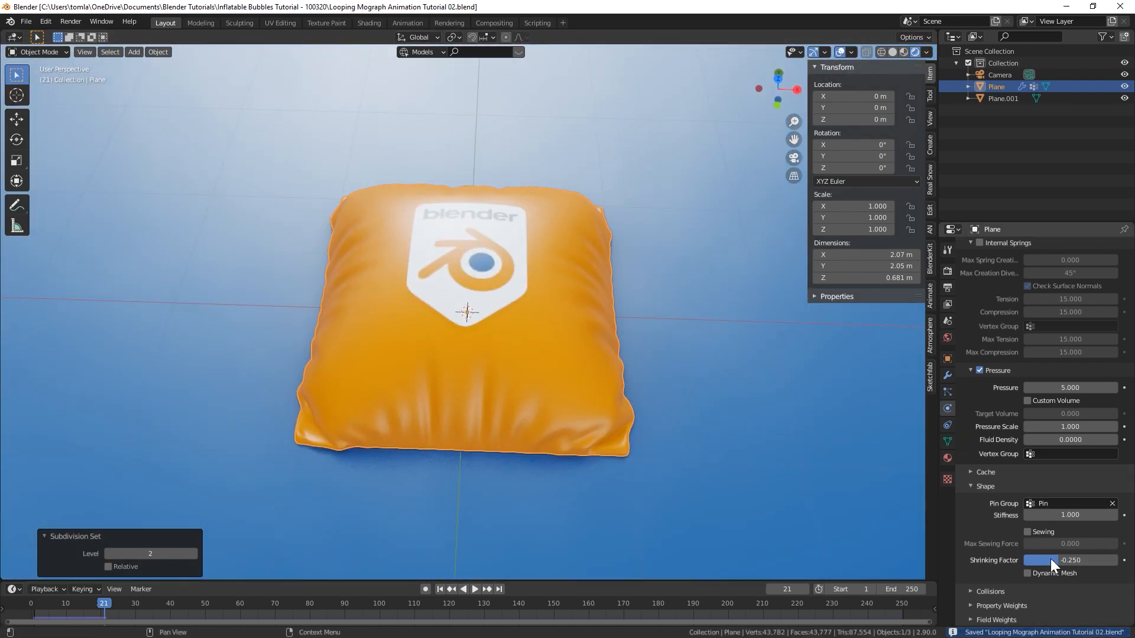
middle_click_drag(586, 363, 428, 349)
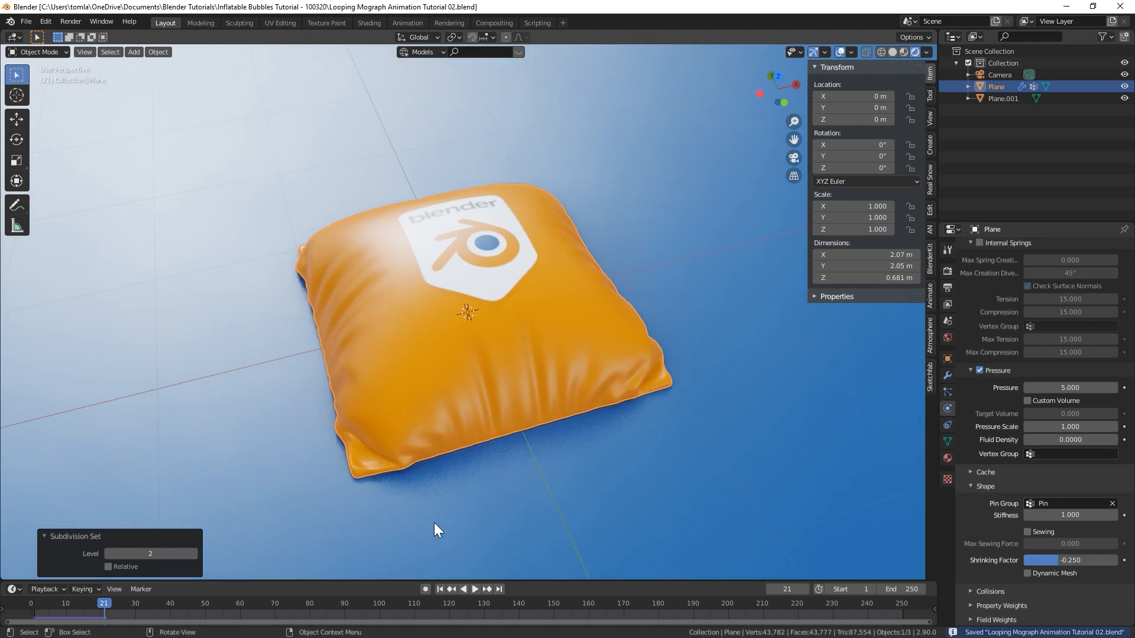
left_click(440, 589)
left_click(1040, 559)
key("BackSpace")
type("-1")
key("Return")
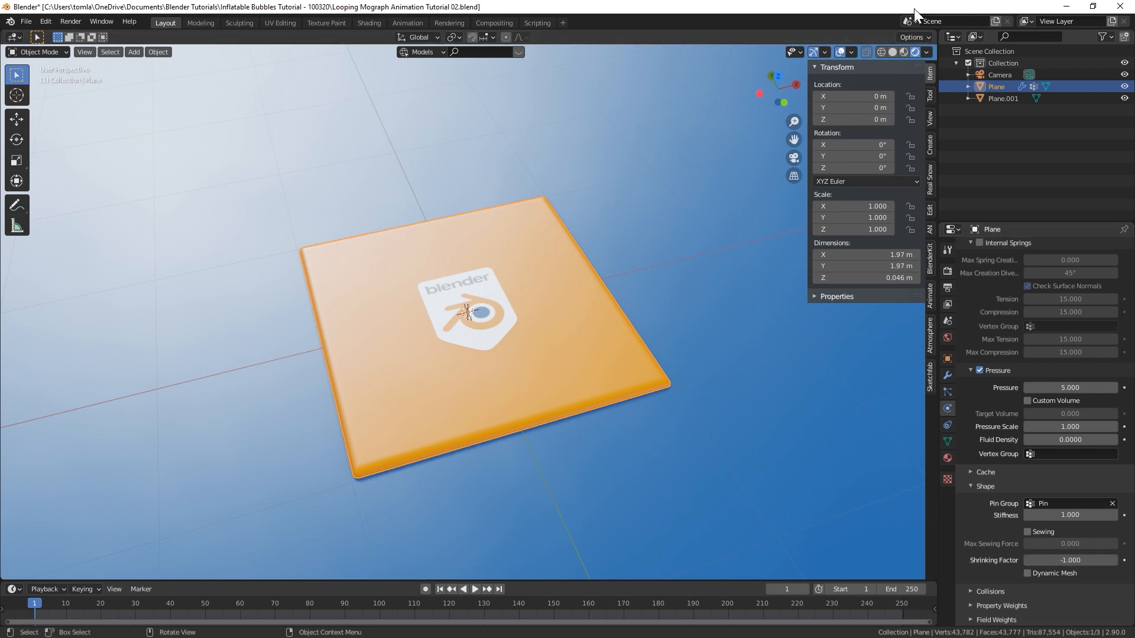
Play the cloth simulation to frame 21 in Solid shading and examine the inflated shape in Rendered shading.
left_click(891, 51)
key("space")
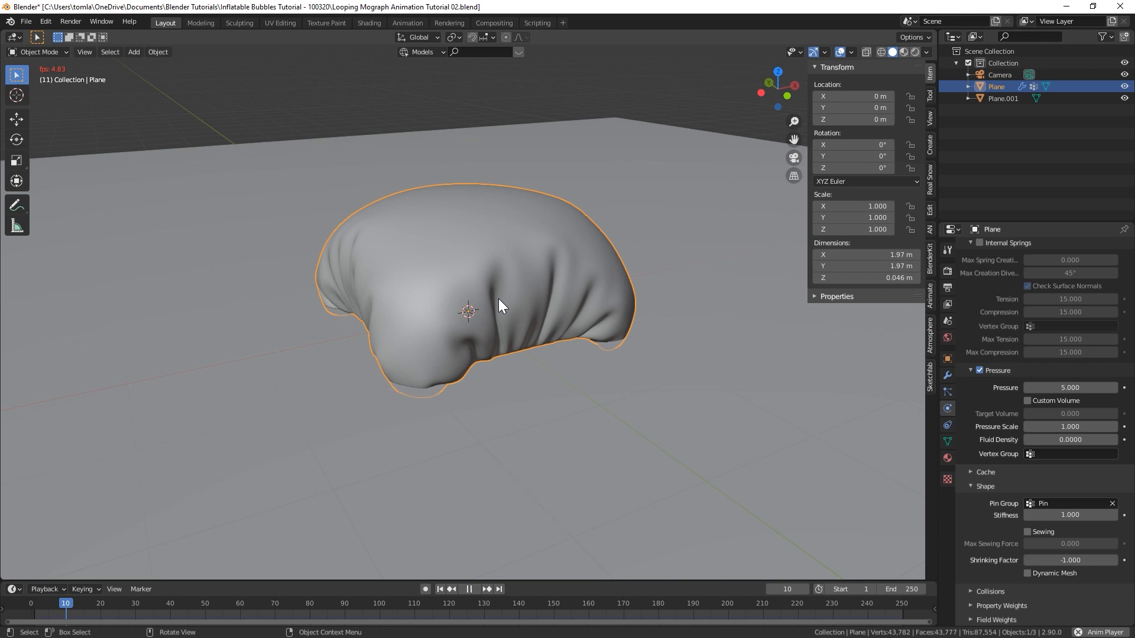
key("space")
middle_click_drag(391, 343, 454, 356)
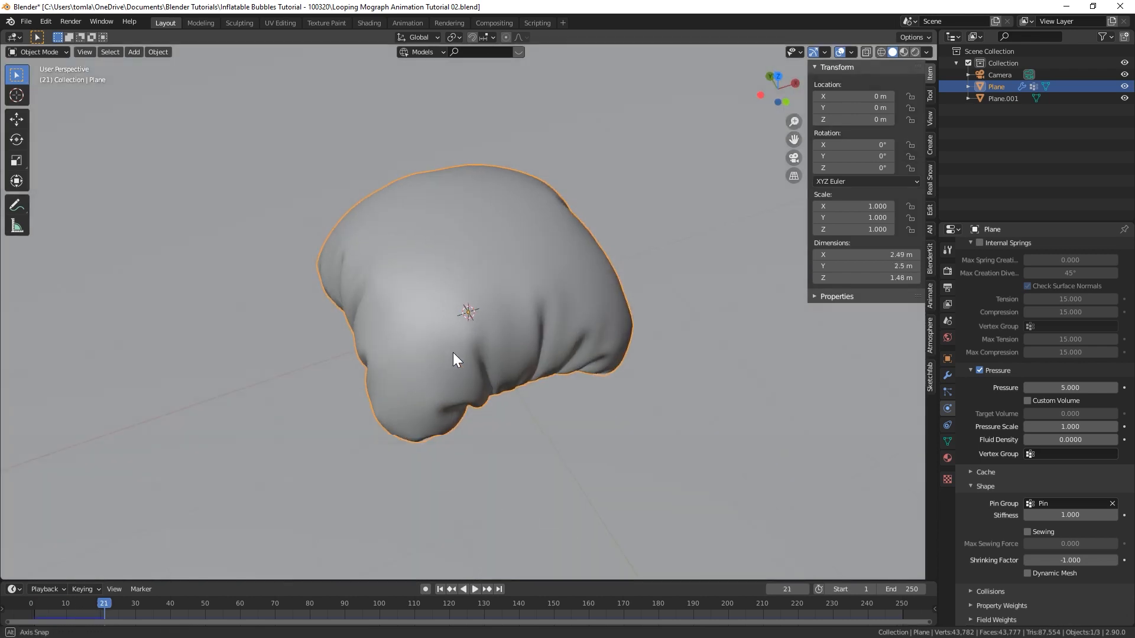
left_click(916, 52)
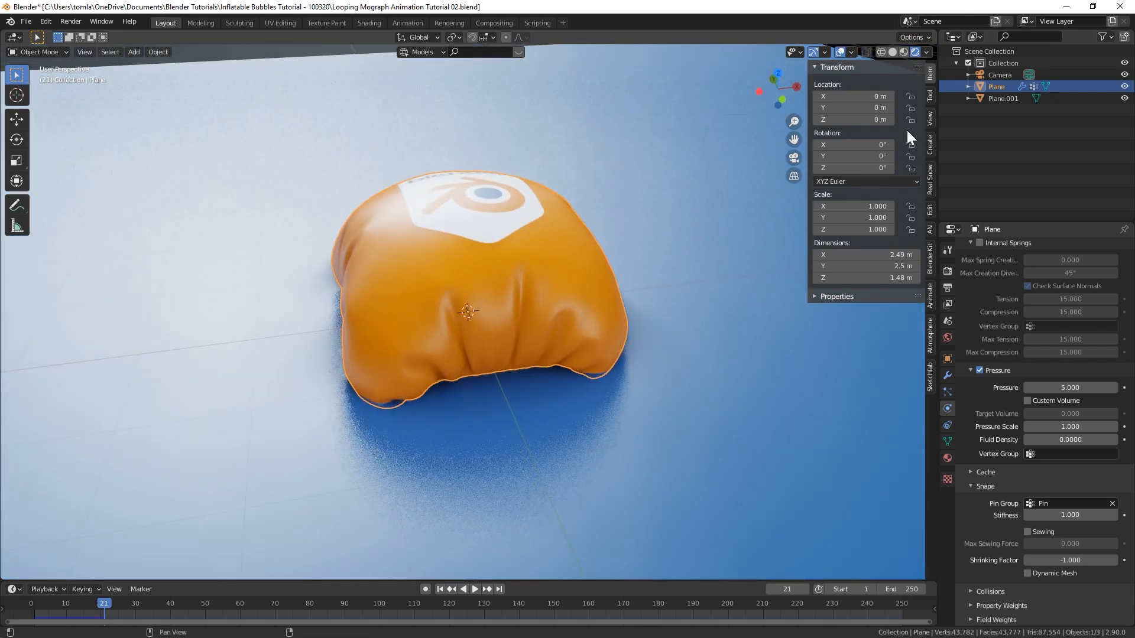
left_click(892, 52)
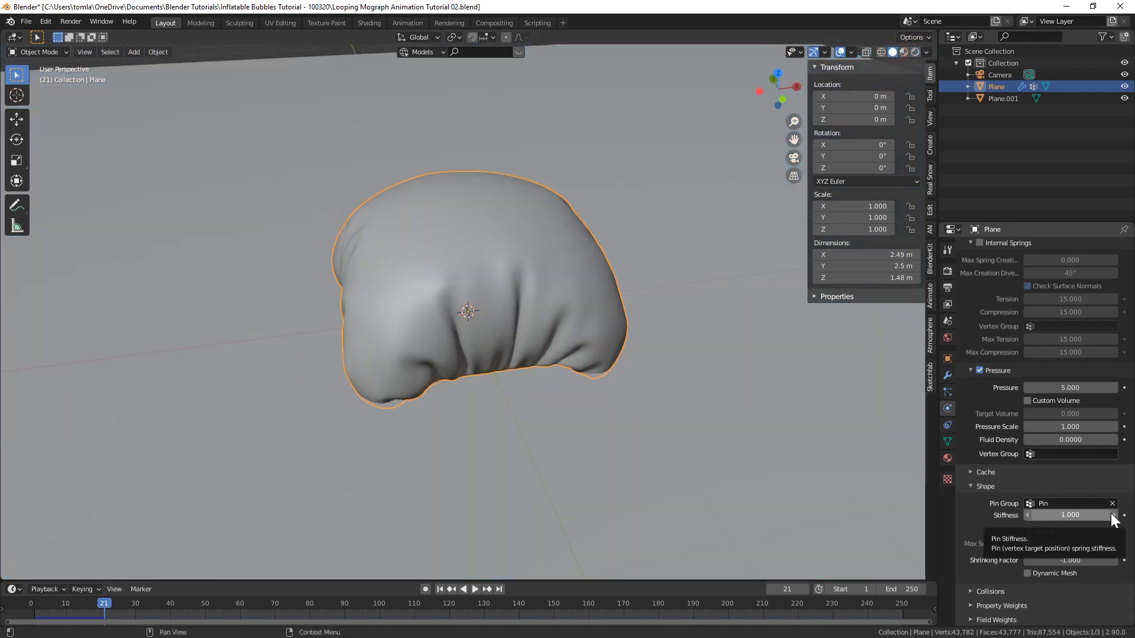
Set the cloth's Shrinking Factor to -0.25 and replay the simulation from frame 1 to frame 33.
left_click(1058, 560)
key("BackSpace")
type("-0.25")
key("Return")
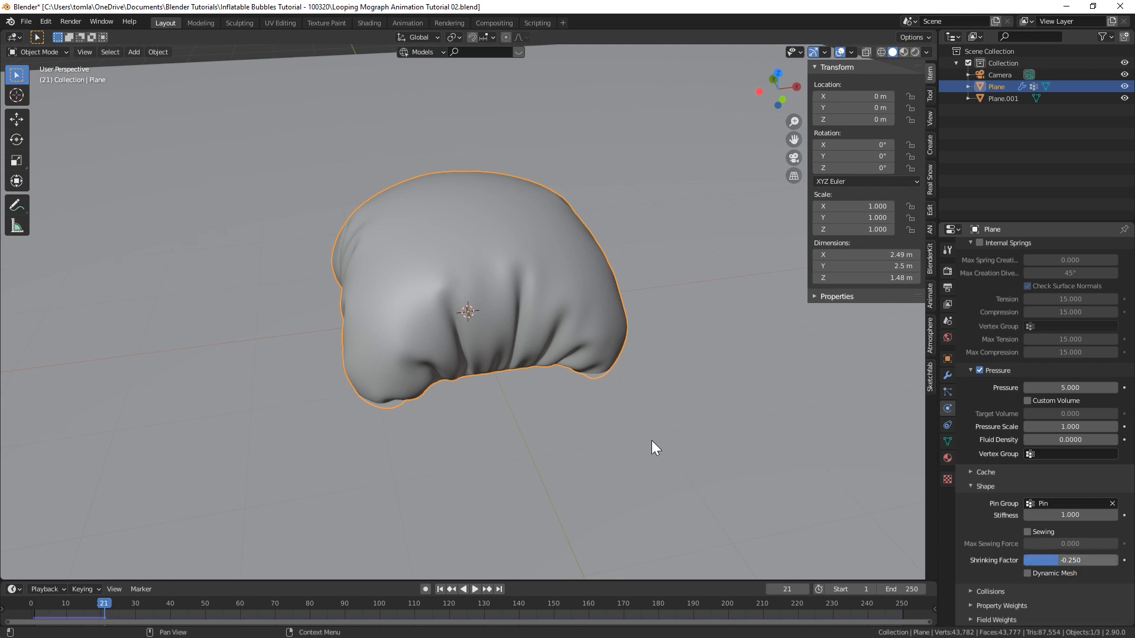
left_click(438, 586)
key("space")
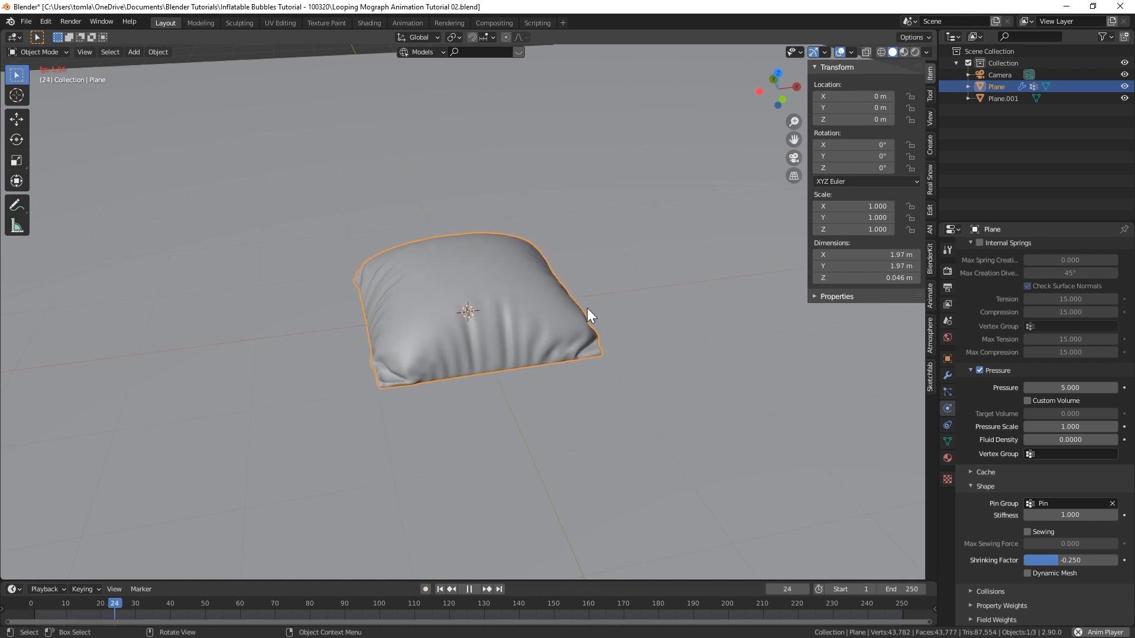
key("space")
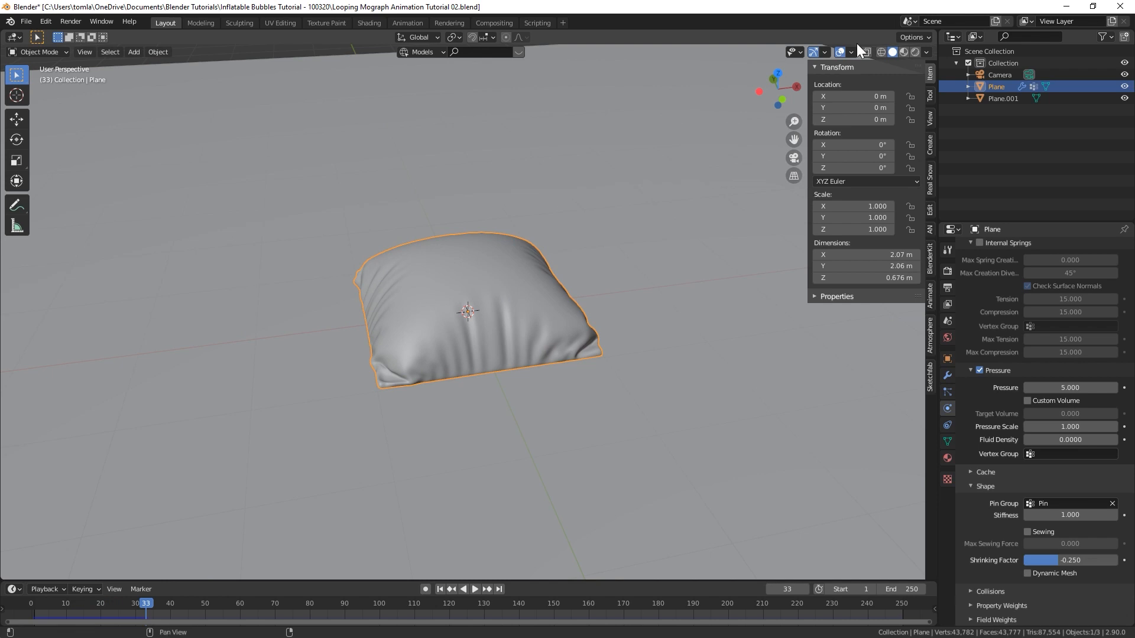
Show the inflated badge in Rendered shading, save the file, and look through the camera.
left_click(914, 51)
middle_click_drag(466, 289, 459, 322)
key("ctrl+s")
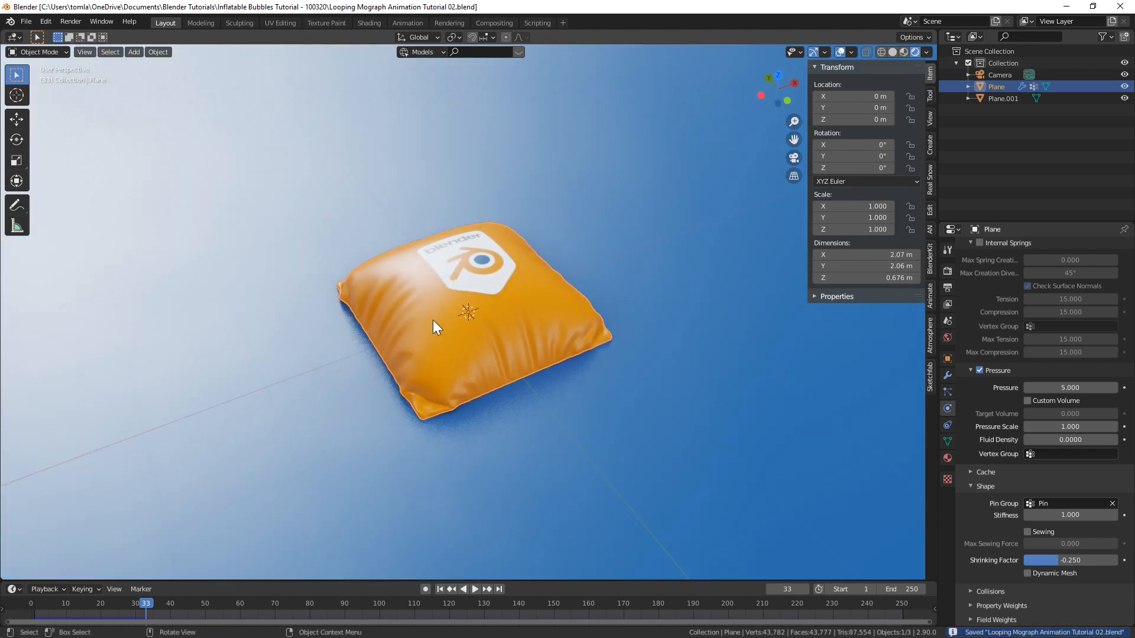
scroll(433, 321, "down", 2)
key("KP_0")
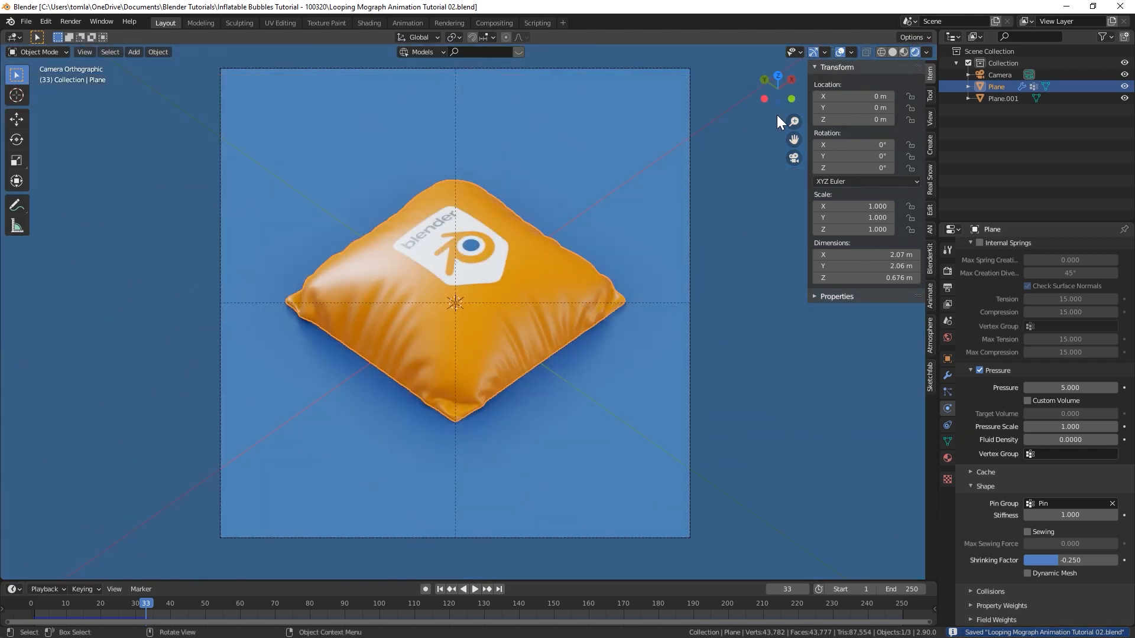
Switch the camera view to Solid shading, select the camera, and return to frame 1.
left_click(893, 52)
scroll(465, 240, "down", 2)
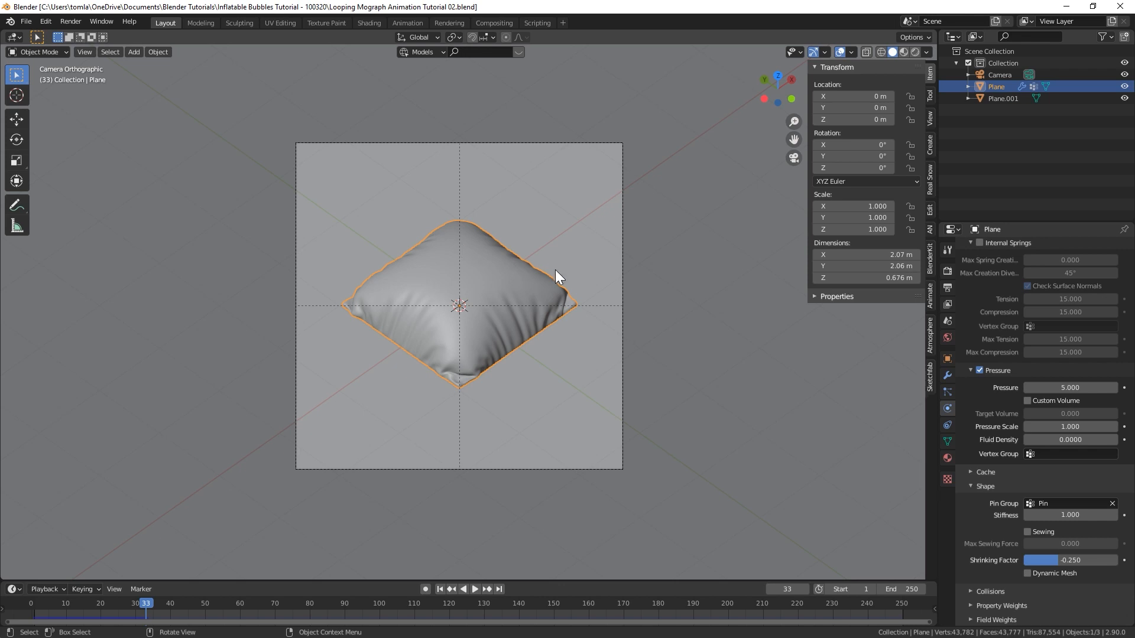
left_click(619, 249)
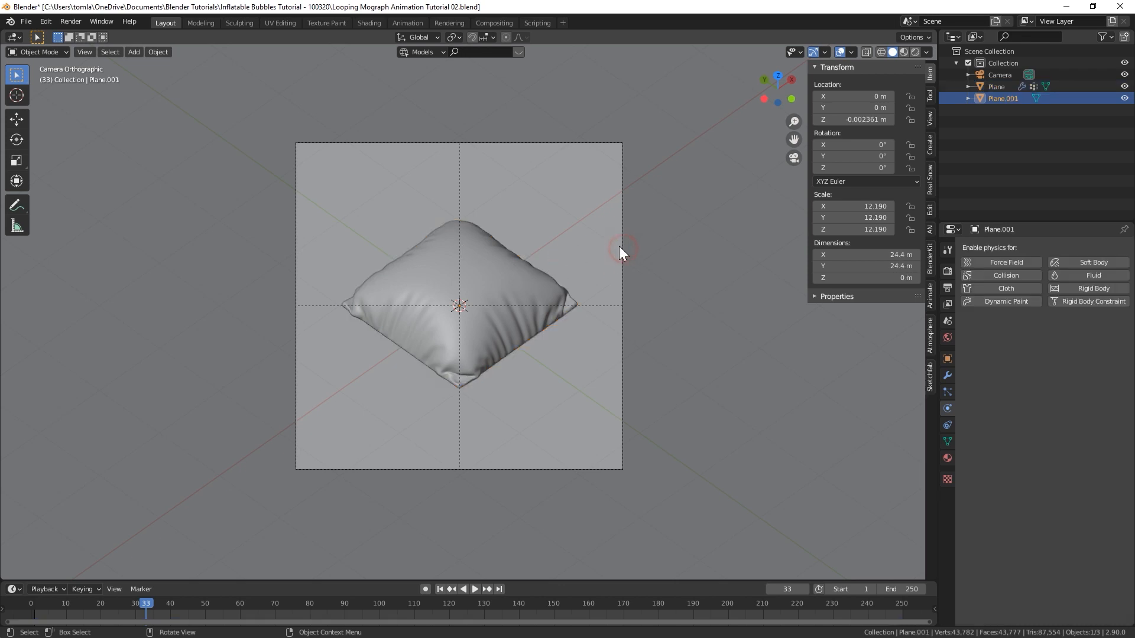
left_click(985, 76)
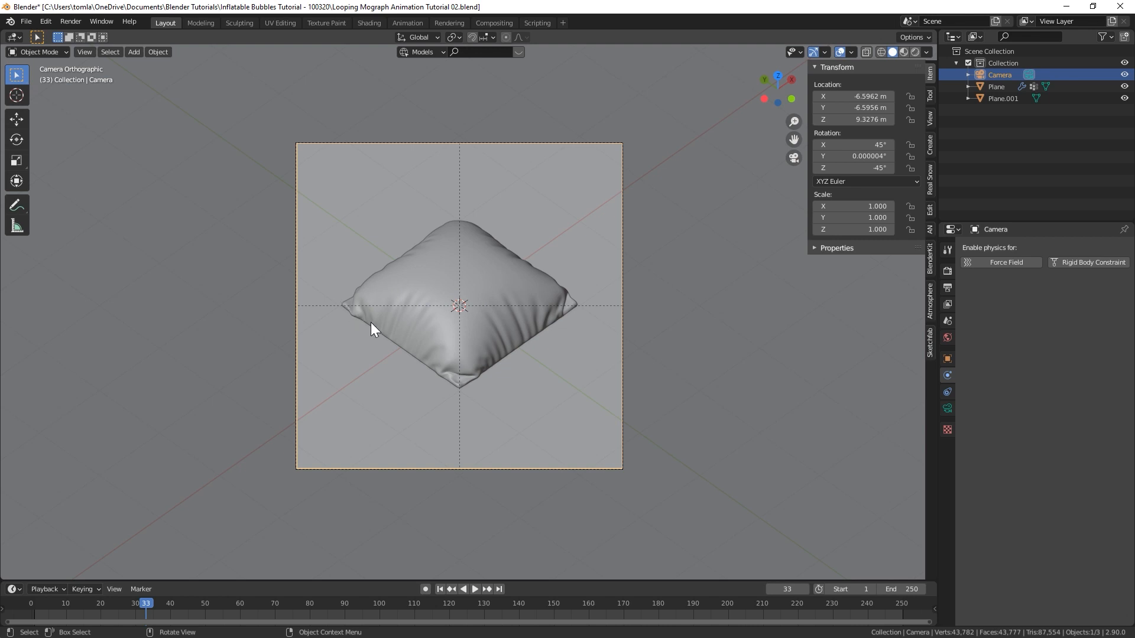
left_click(440, 589)
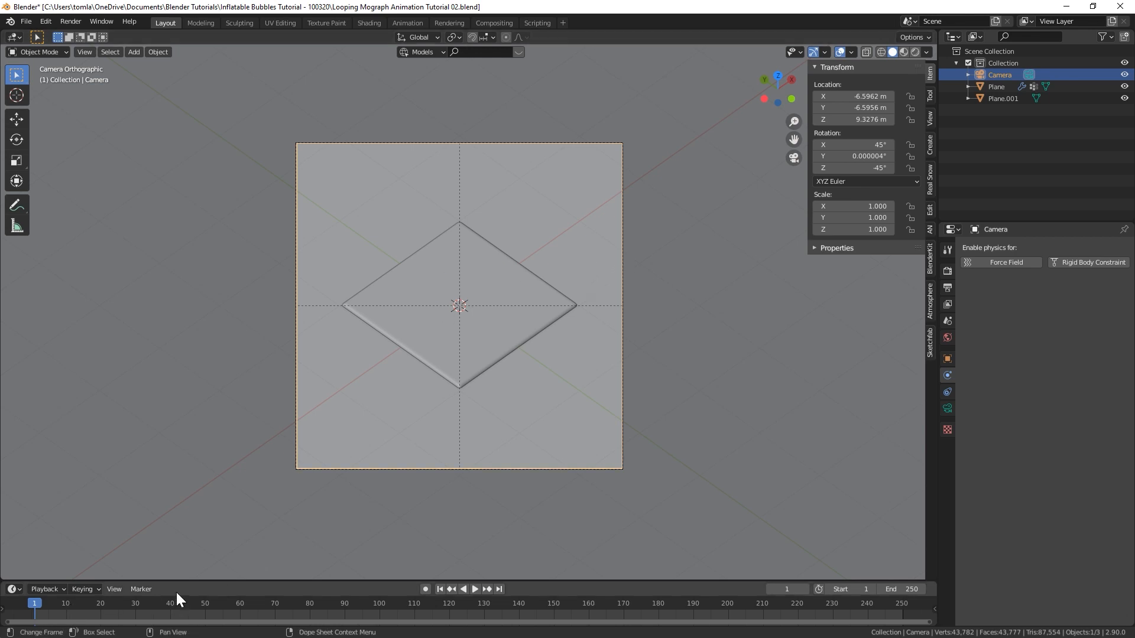
Enlarge the timeline area, set the animation's end frame to 48, and recentre the timeline's frame range.
left_click_drag(186, 581, 193, 539)
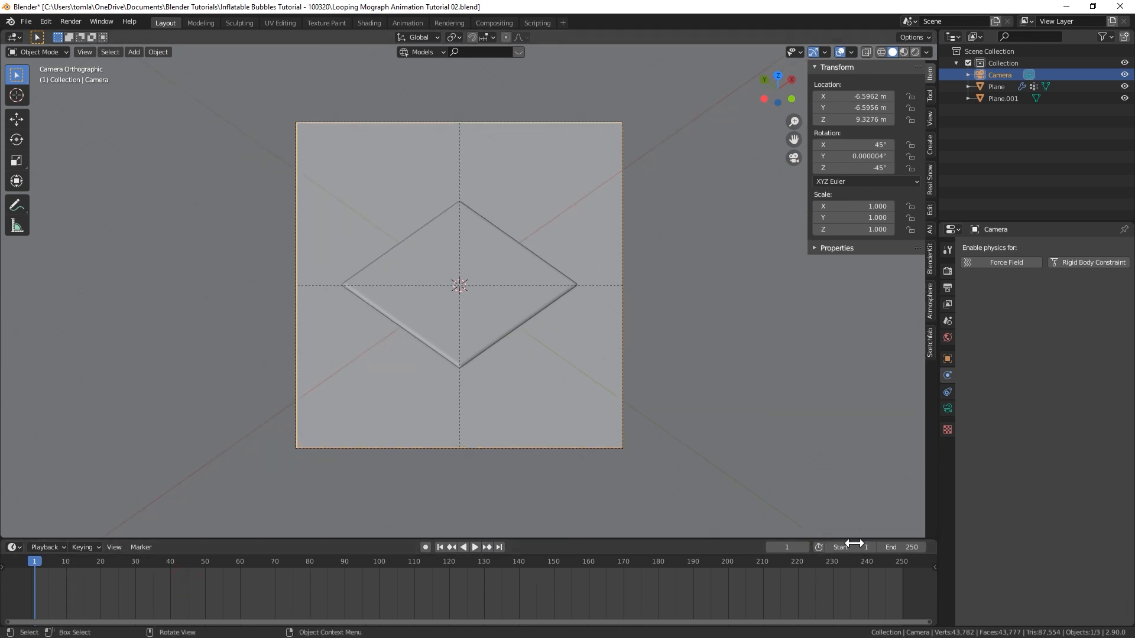
left_click(903, 547)
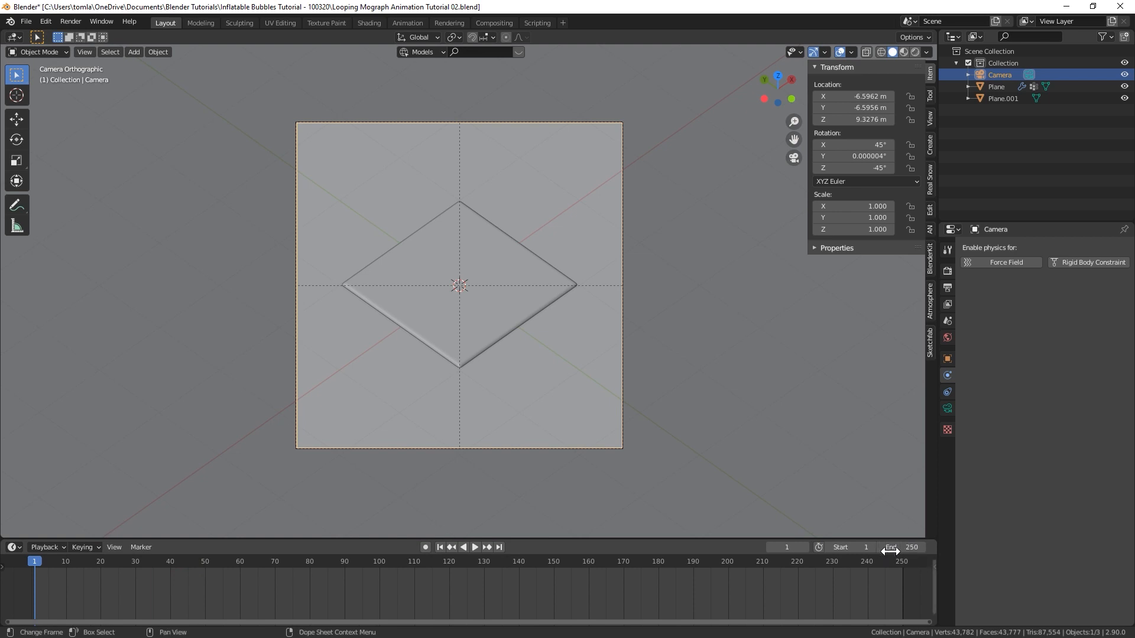
type("48")
key("Return")
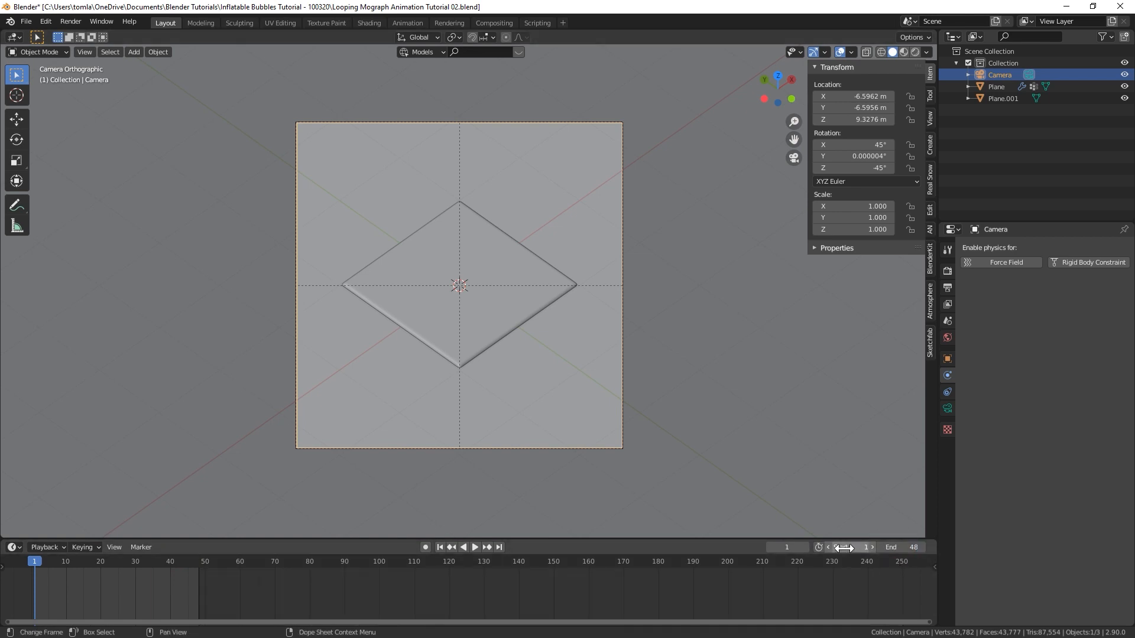
key("Home")
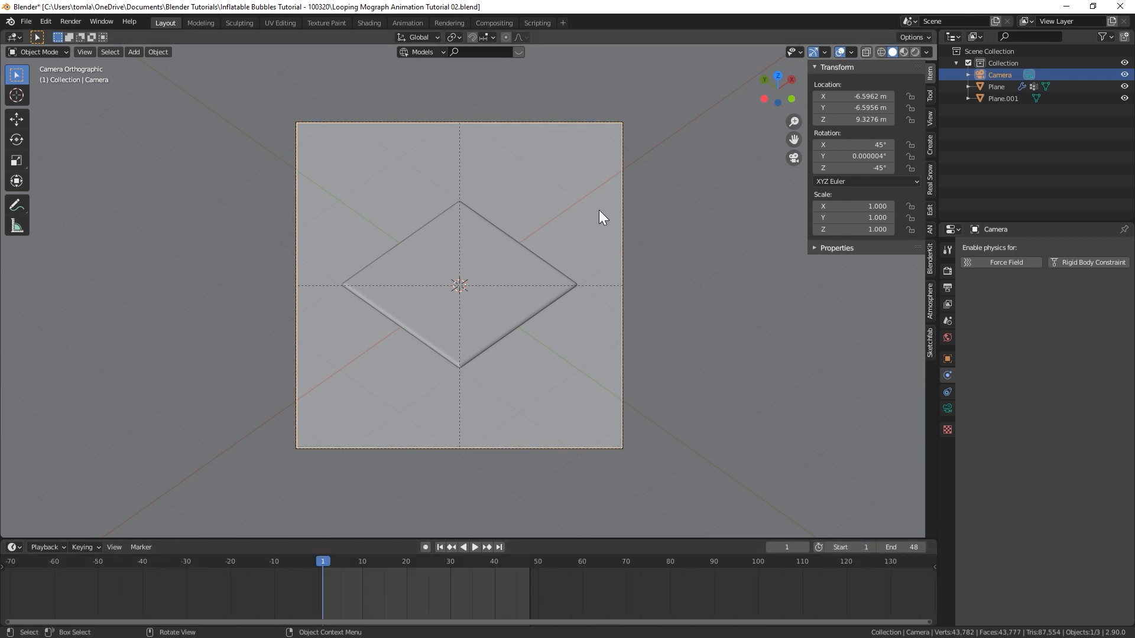
Move the camera -2 m along the X axis and insert a Location keyframe at frame 1.
key("g")
key("x")
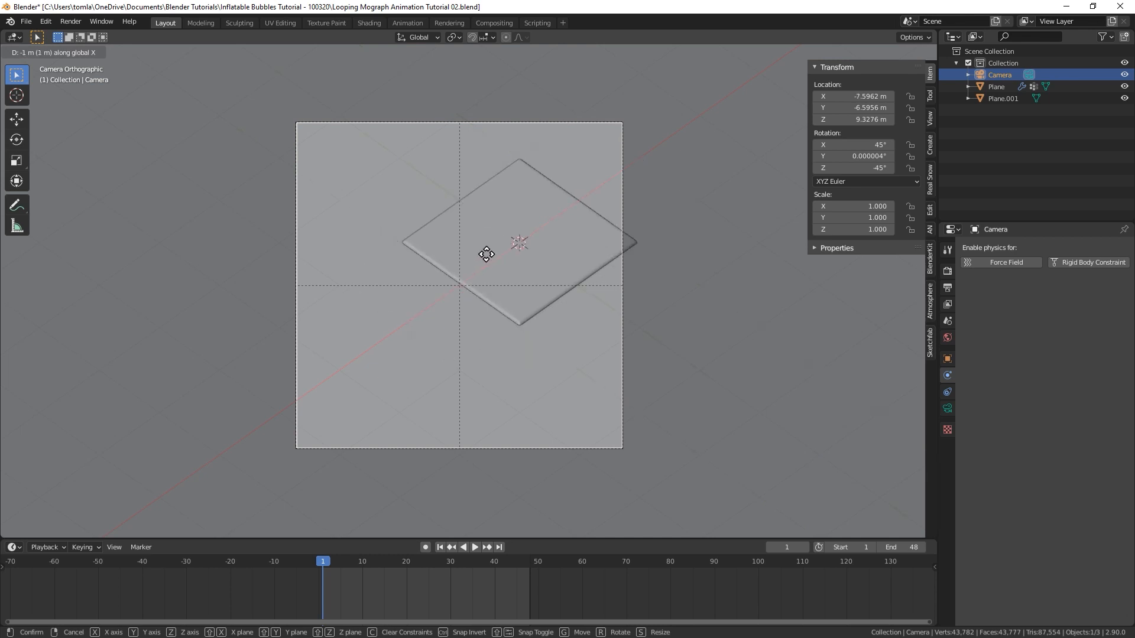
left_click(456, 278)
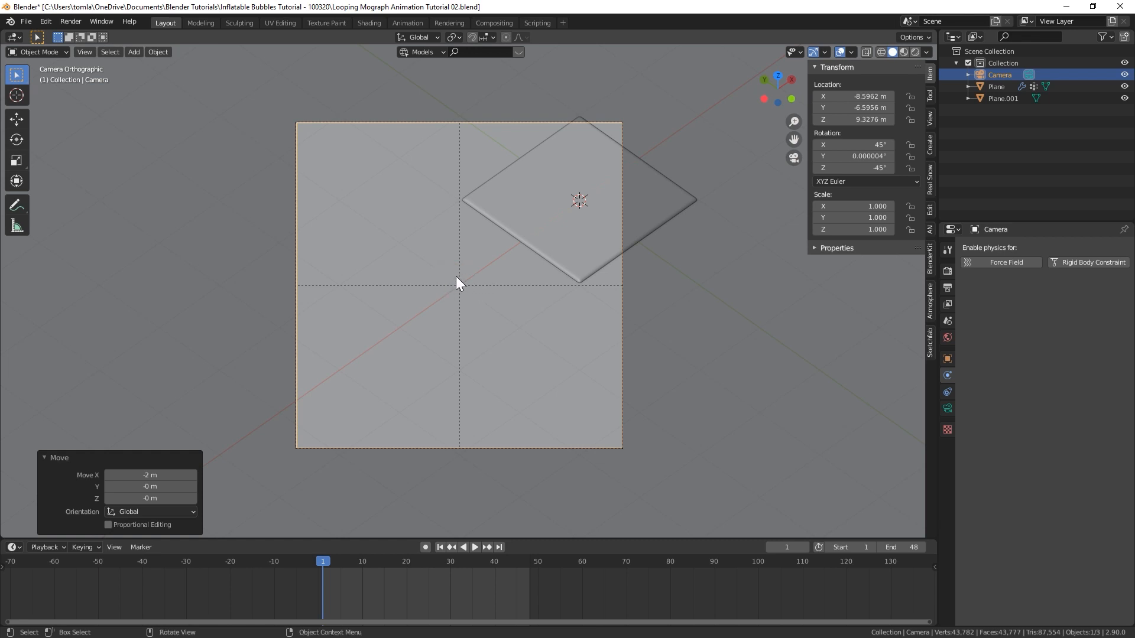
key("i")
left_click(456, 275)
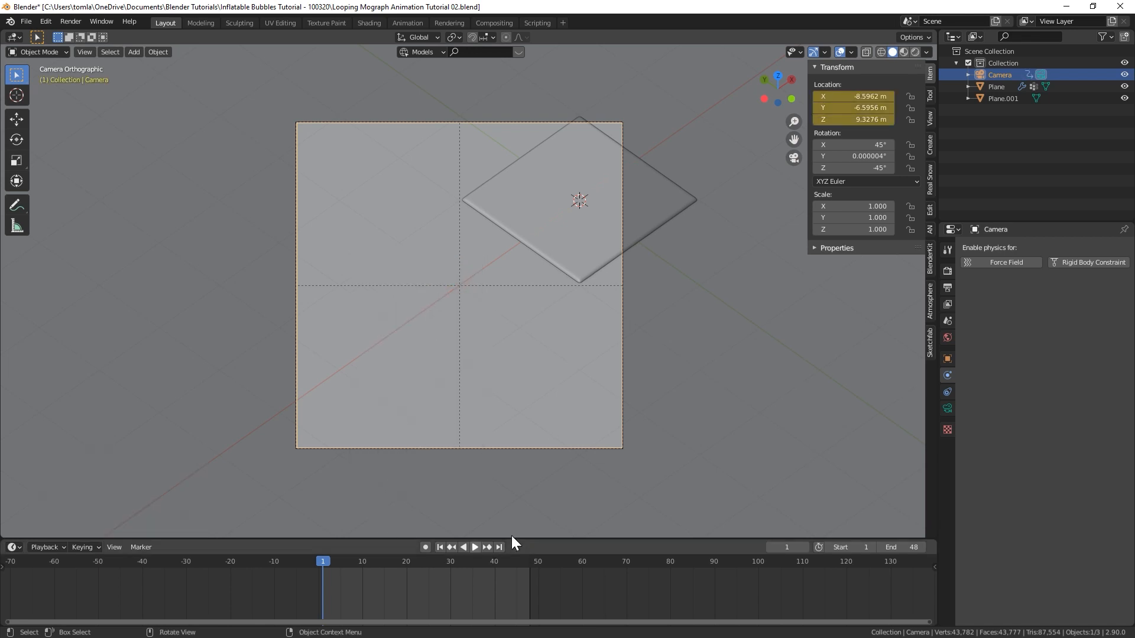
At frame 49, move the camera 4 m along the X axis and insert a Location keyframe.
left_click(500, 547)
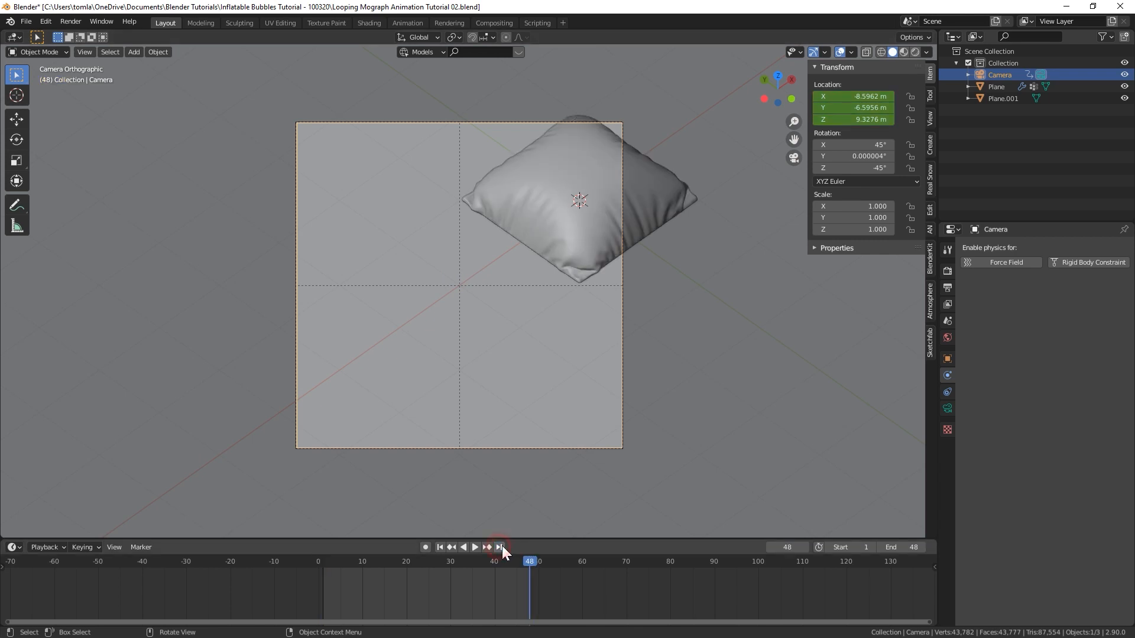
left_click(804, 547)
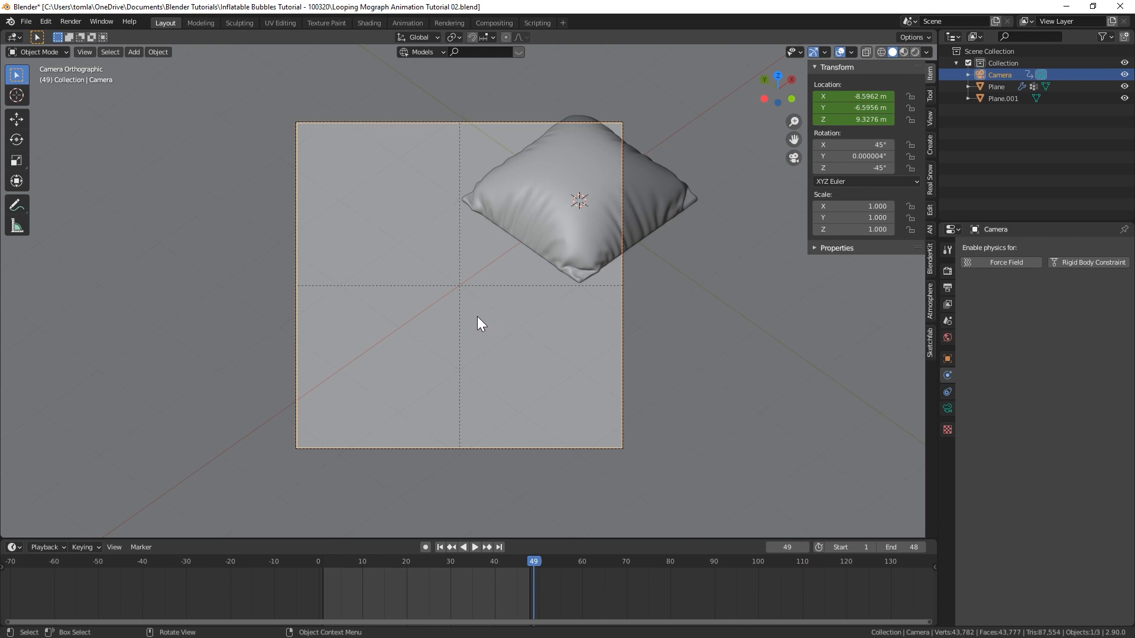
key("g")
key("x")
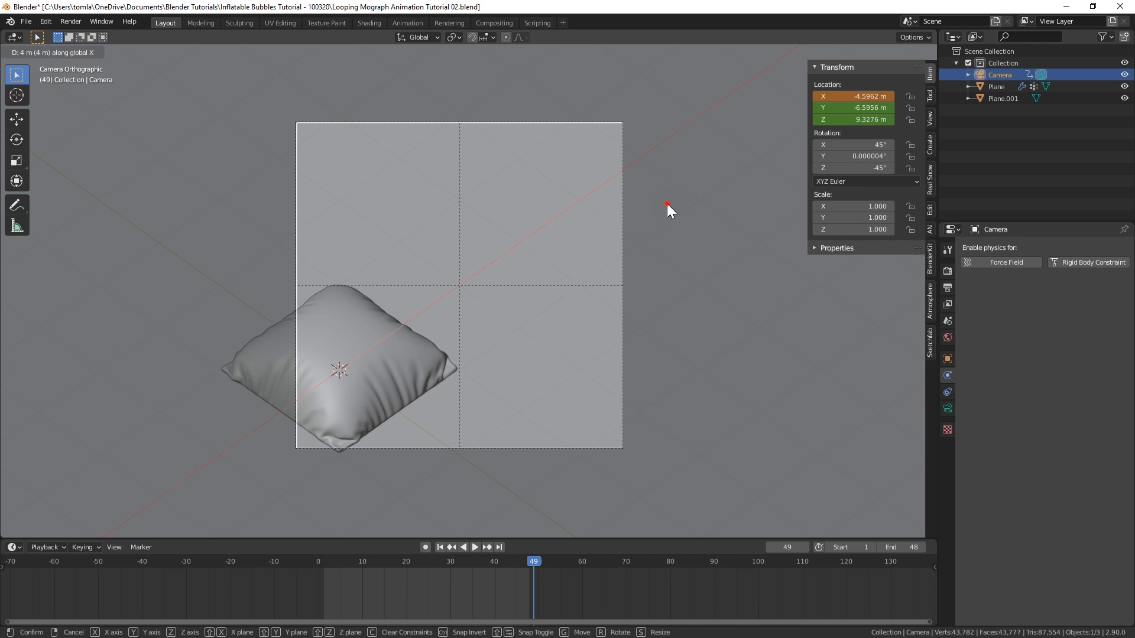
left_click(667, 203)
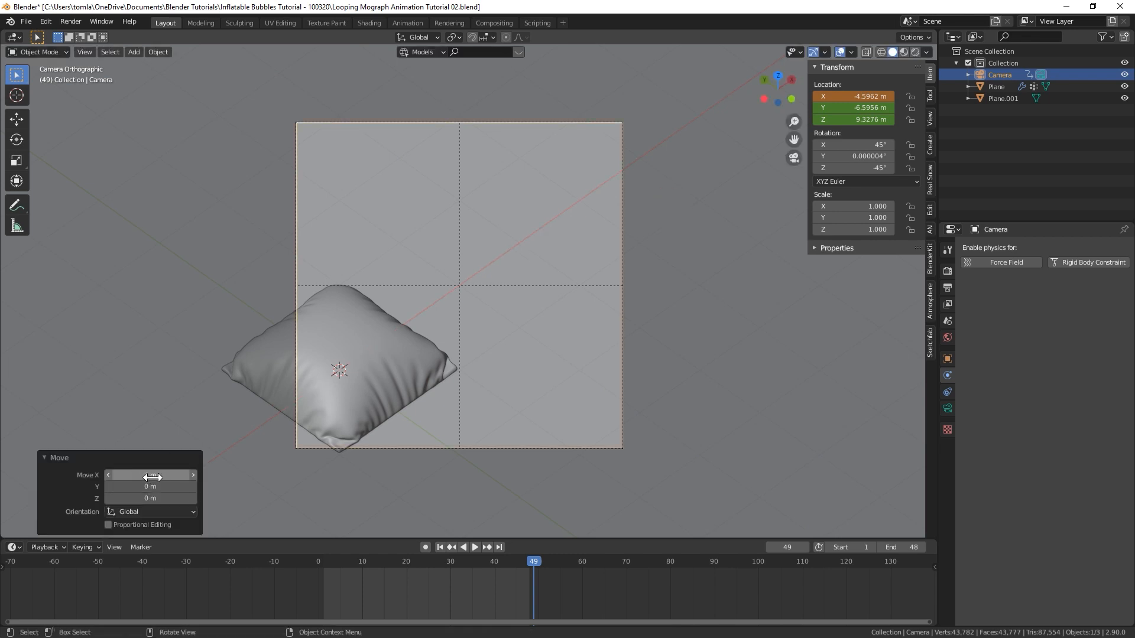
key("i")
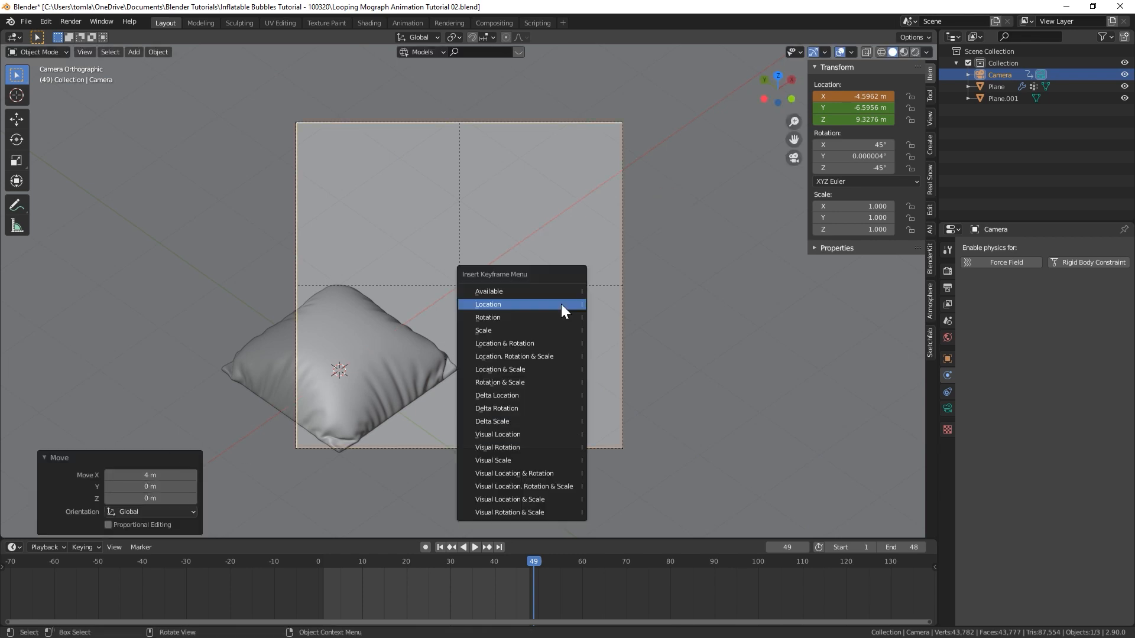
left_click(561, 304)
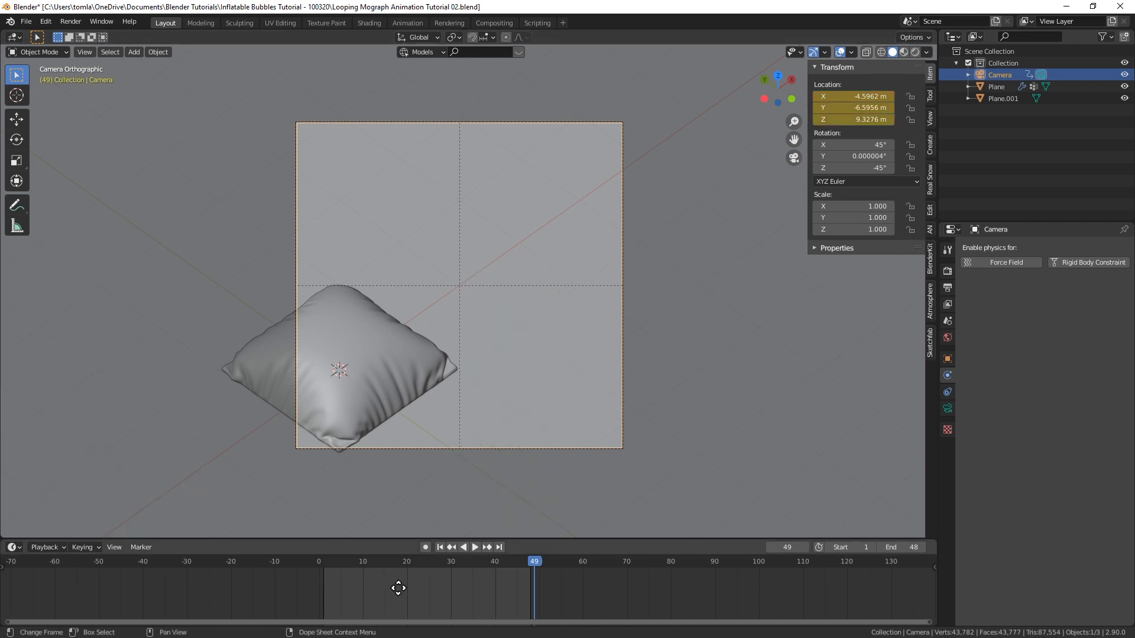
Play the camera animation from frame 1, stop it back at the first frame, and save the file.
middle_click_drag(396, 635, 463, 580)
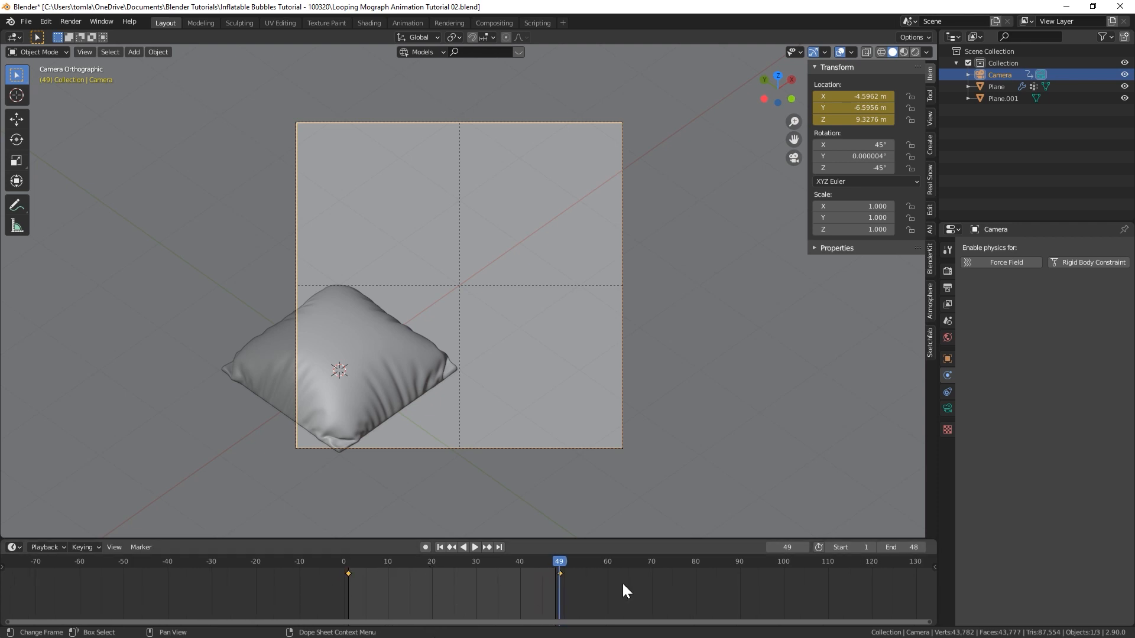
left_click(440, 547)
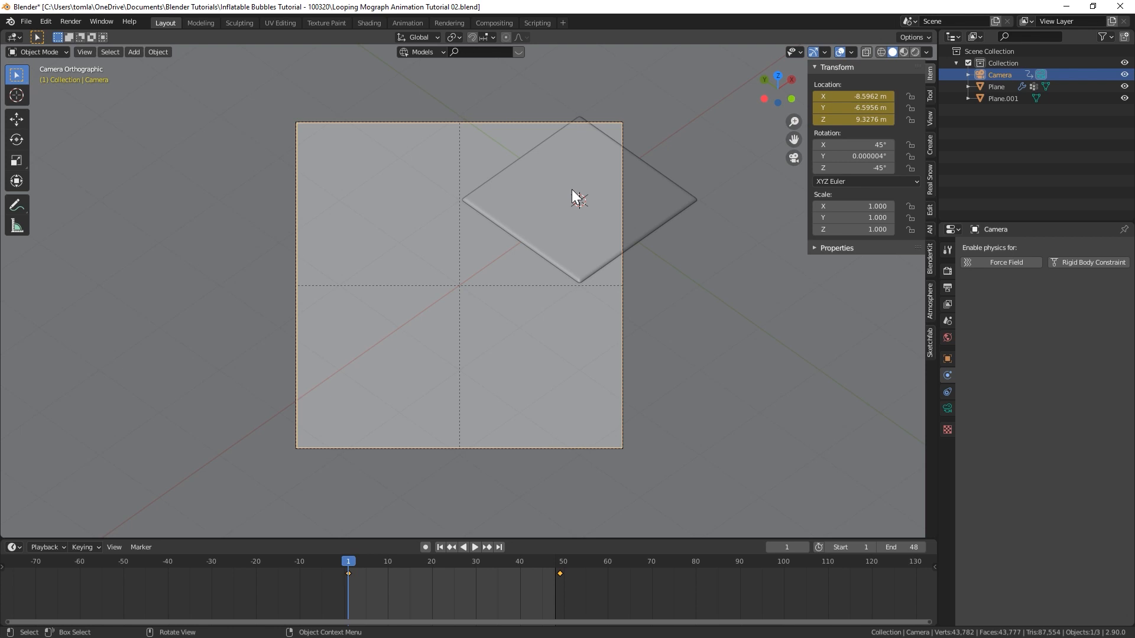
key("space")
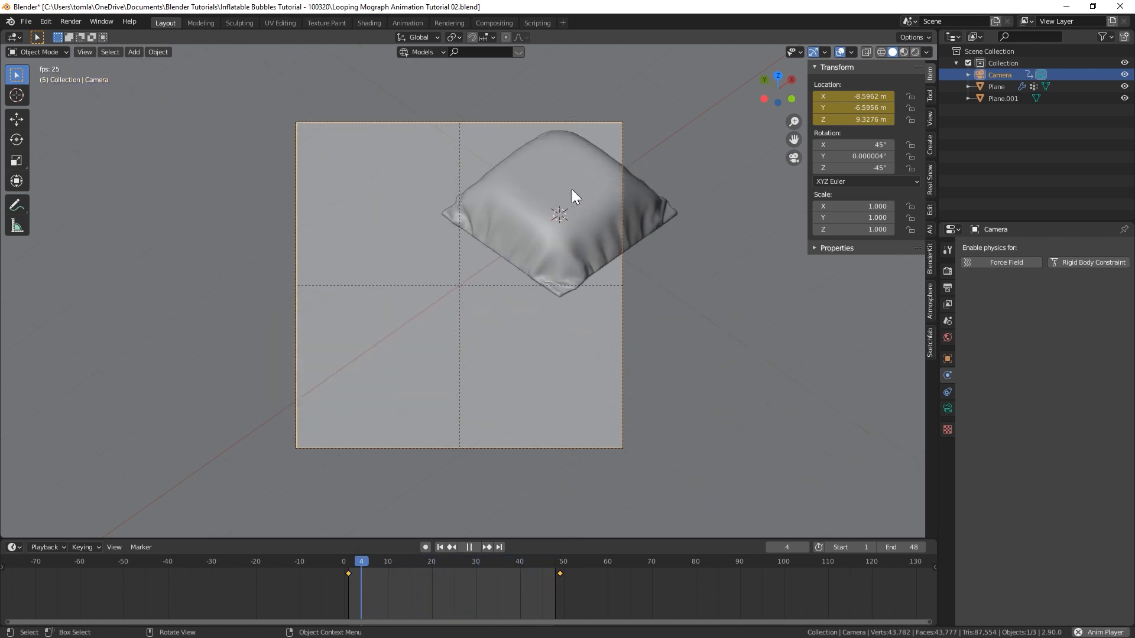
key("Escape")
key("ctrl+s")
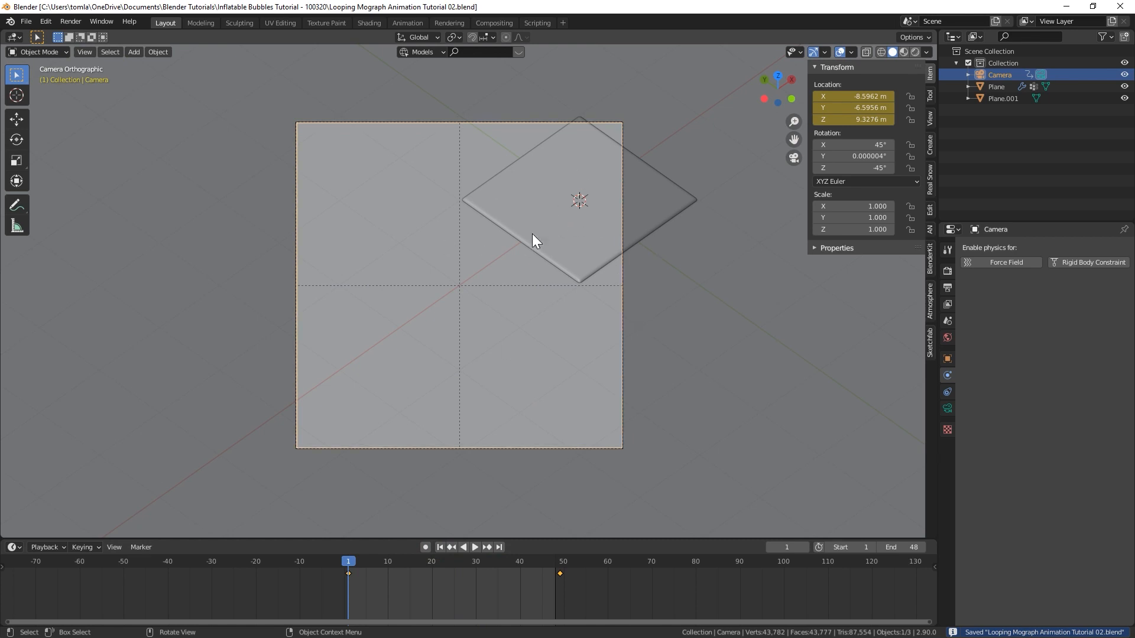
Move the badge plane -6 m along the X axis.
left_click(533, 230)
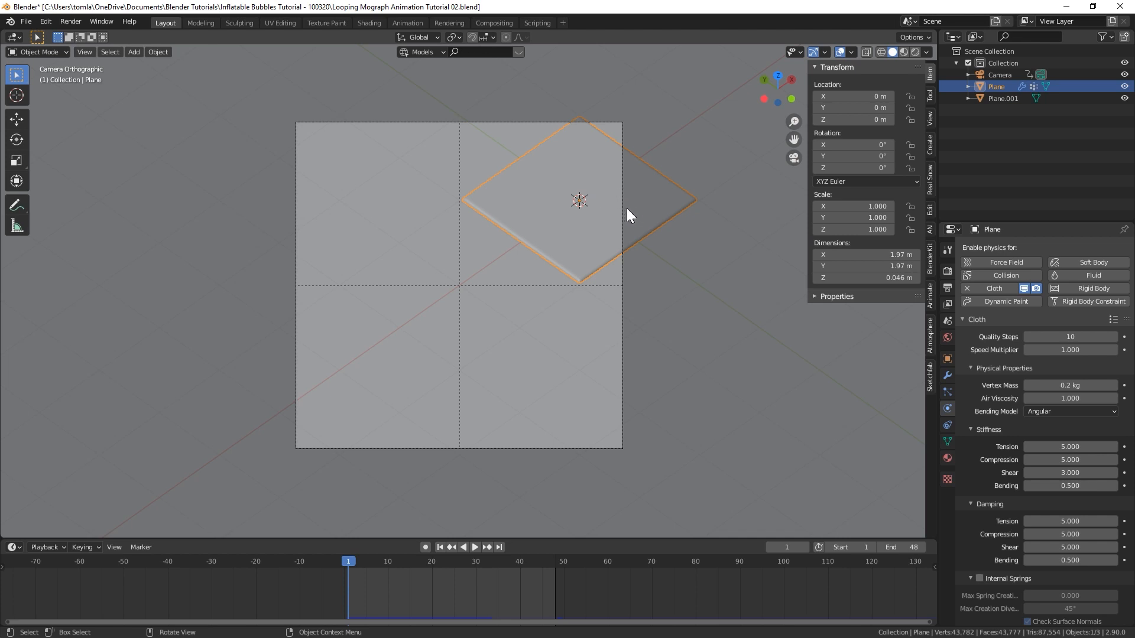
type("gx")
type("-6")
key("Return")
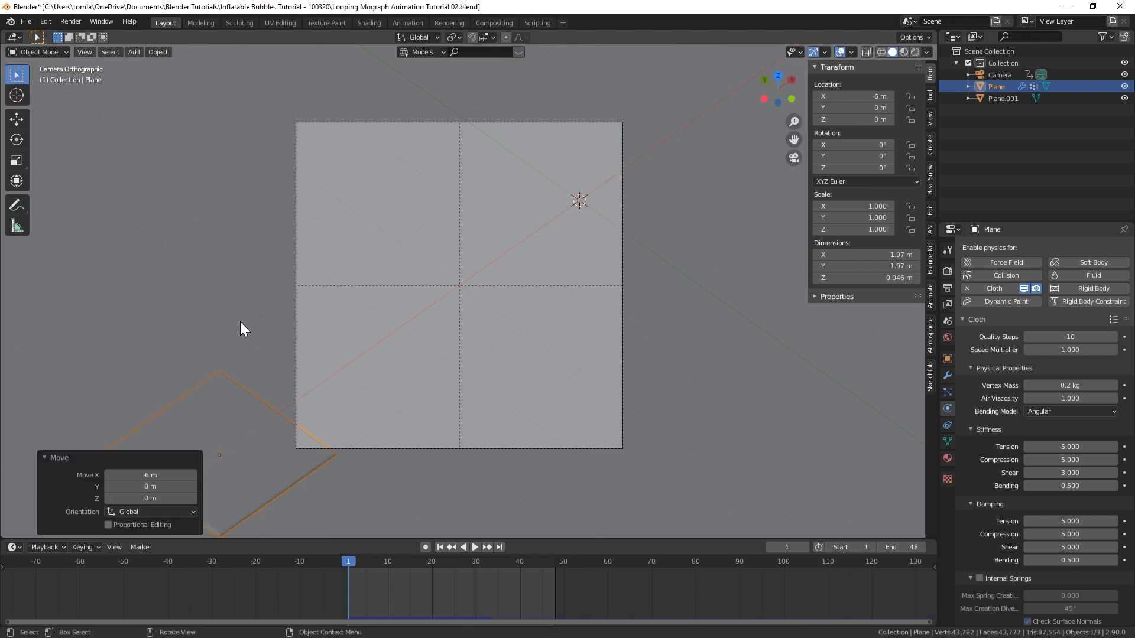
Play the animation from frame 1 to check the moved badge plane, and return to the starting frame.
scroll(241, 322, "down", 1)
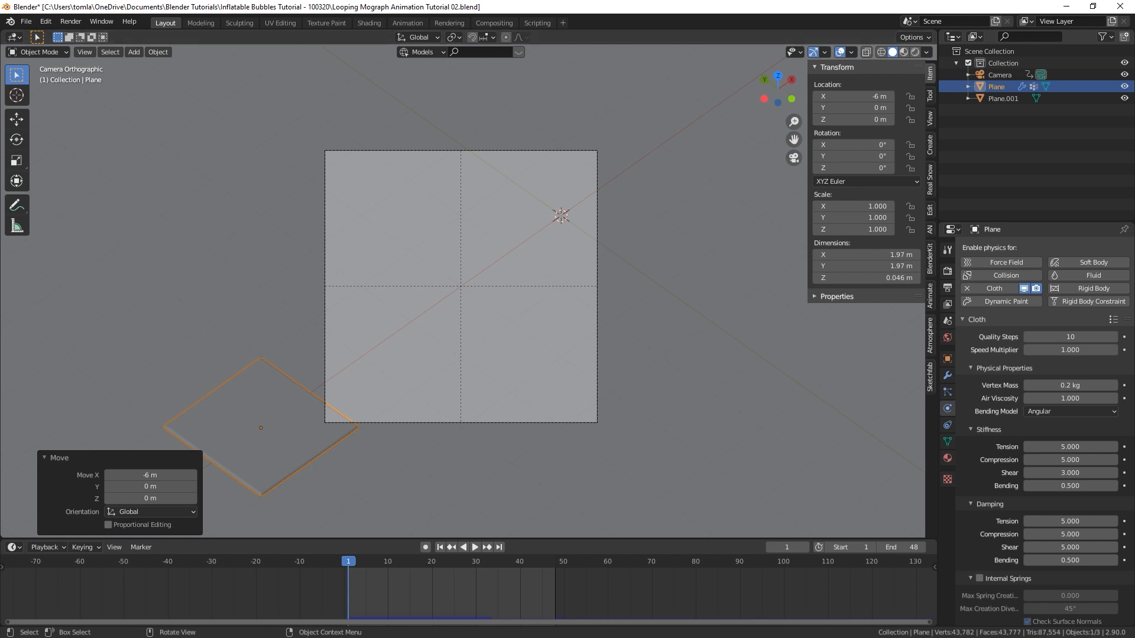
key("space")
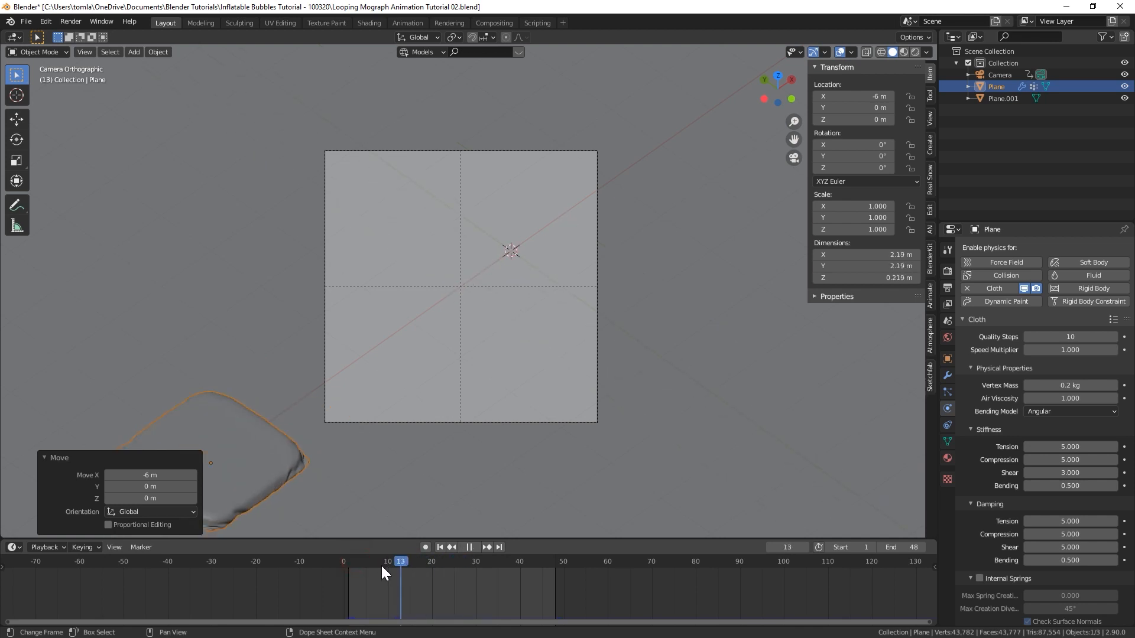
key("Escape")
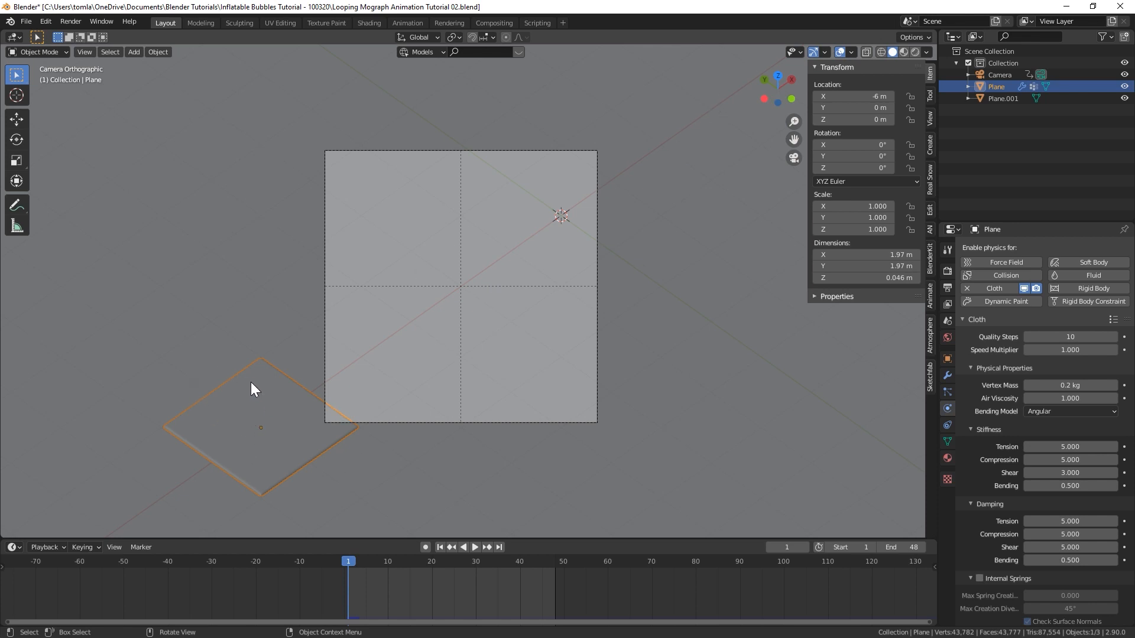
Move the badge plane -2 m along the Y axis, just outside the camera frame.
key("g")
key("y")
left_click(351, 498)
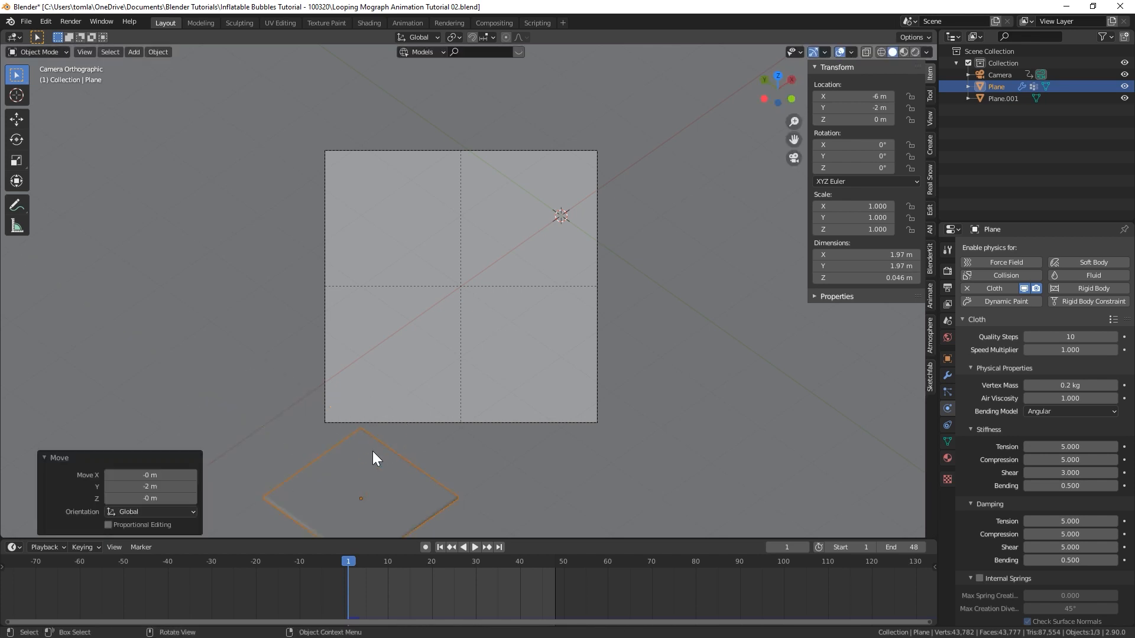
middle_click_drag(353, 406, 370, 374, "shift")
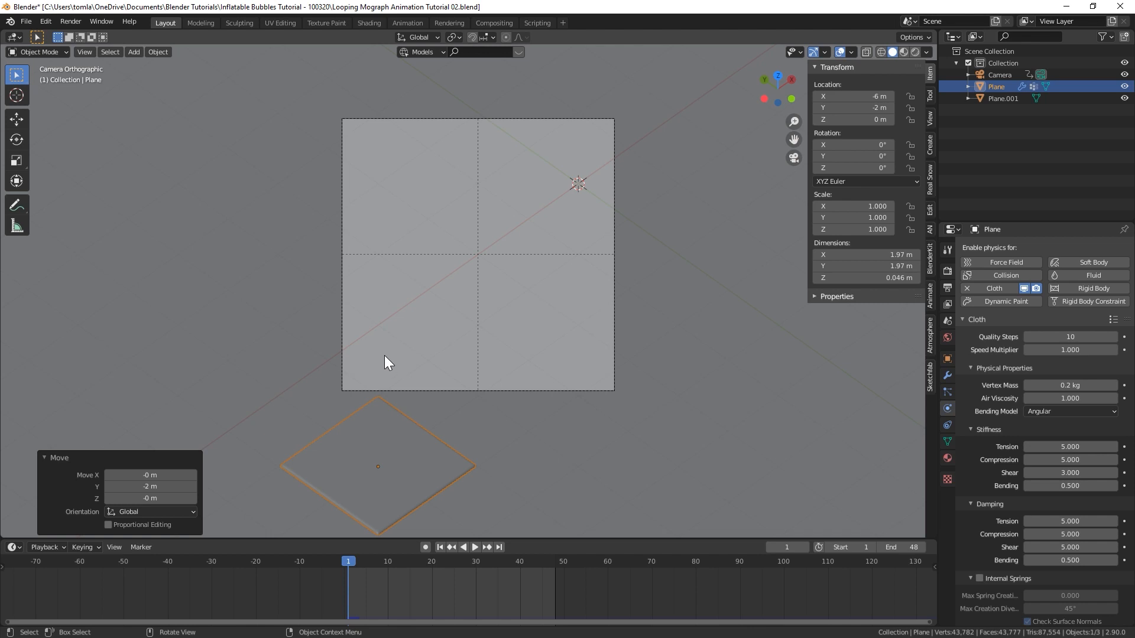
middle_click_drag(378, 397, 376, 403, "shift")
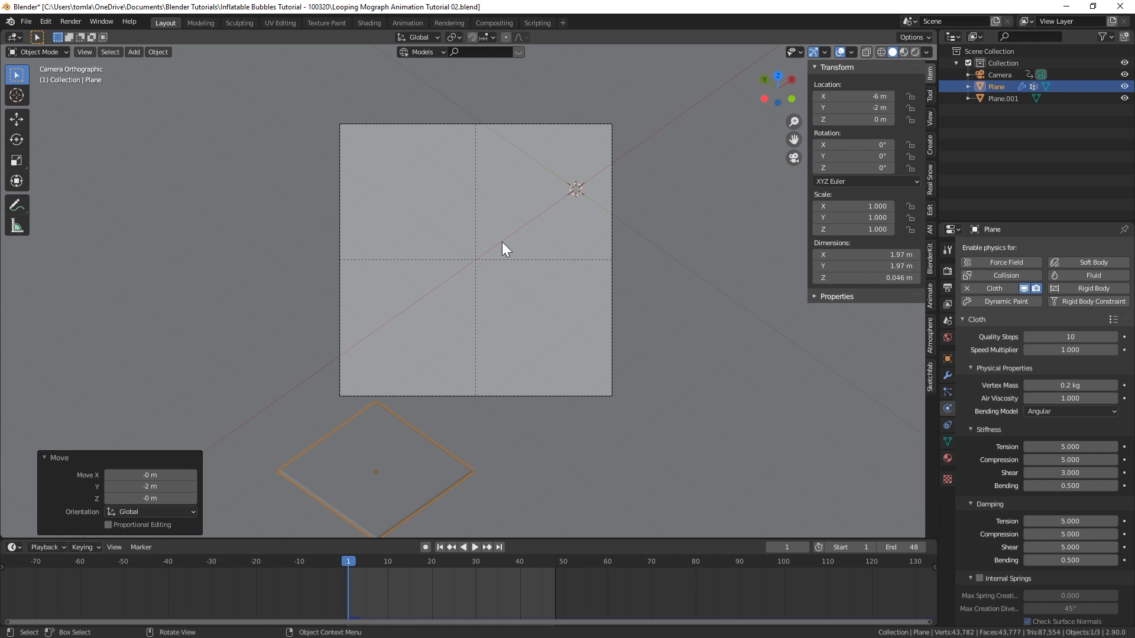
scroll(494, 250, "down", 1)
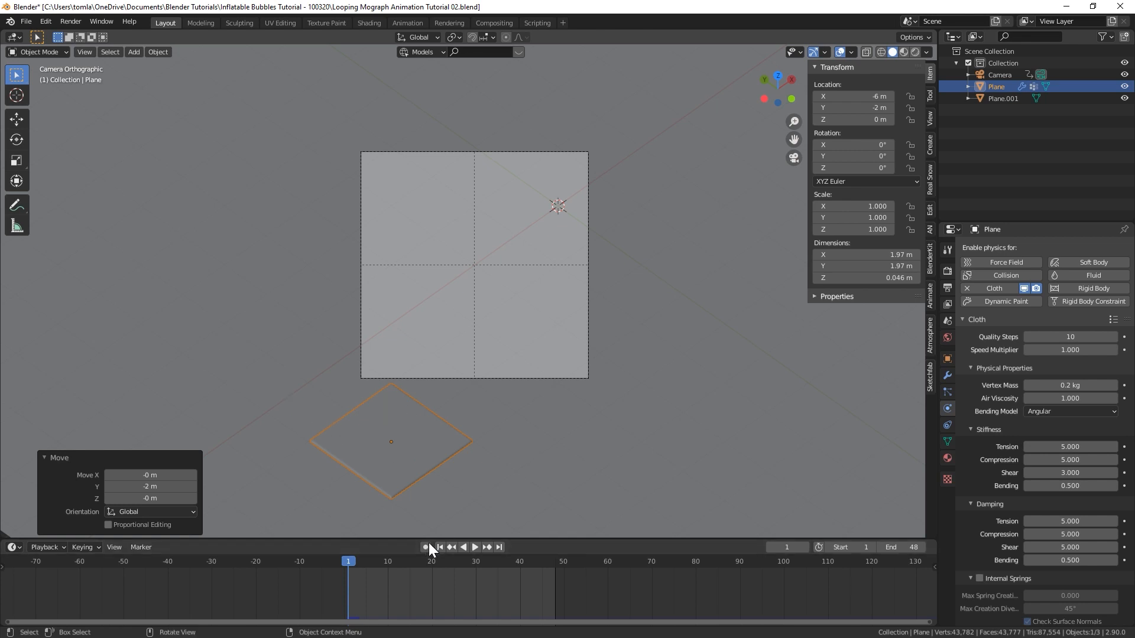
Play the cloth simulation up to frame 24 and insert a keyframe there on the badge's Pressure value of 5.
scroll(1016, 505, "down", 12)
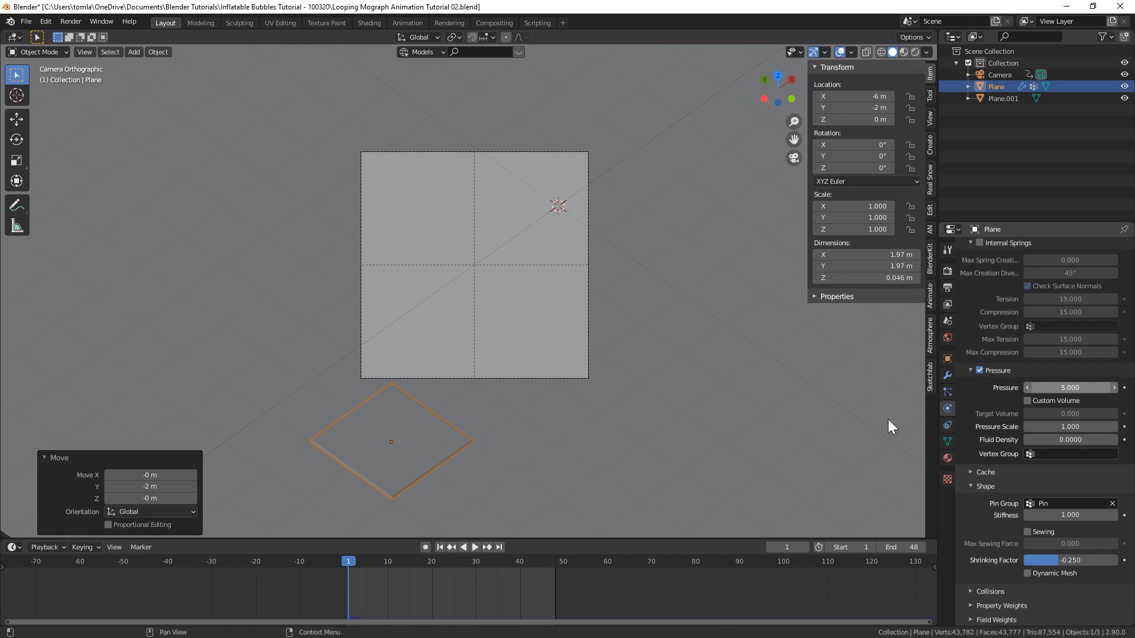
key("space")
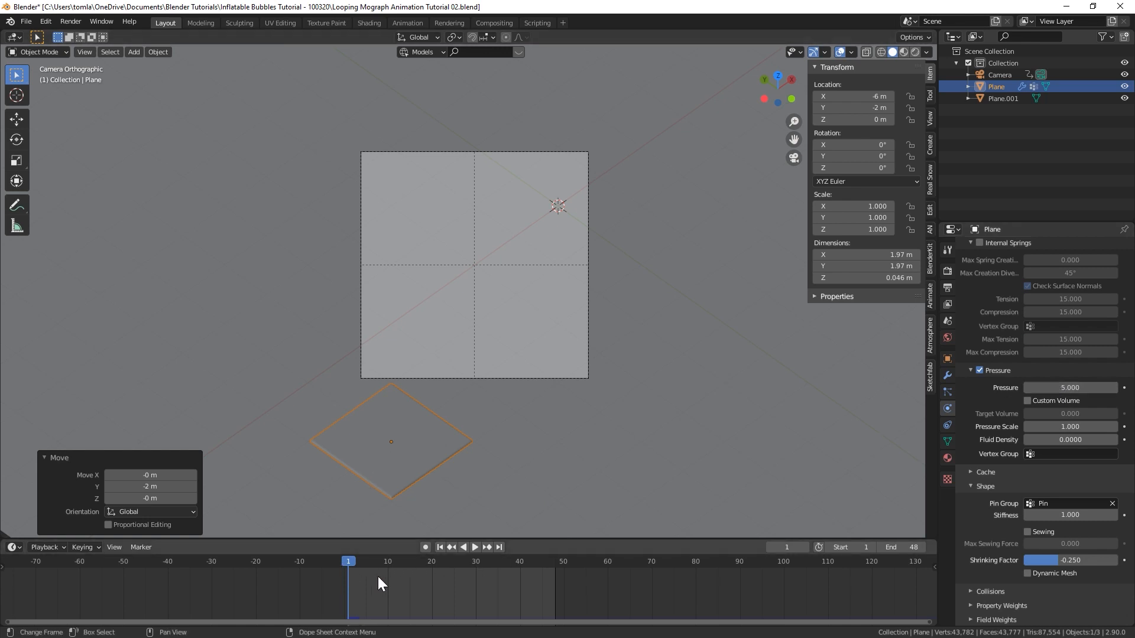
key("space")
middle_click_drag(501, 400, 508, 349, "shift")
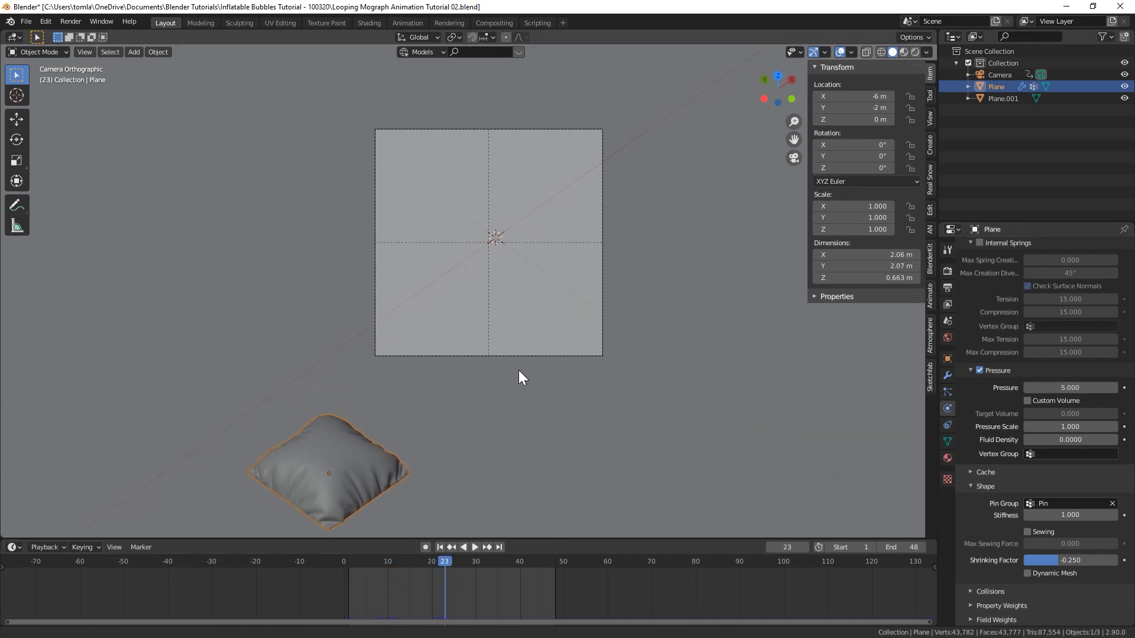
middle_click_drag(414, 423, 509, 254, "shift")
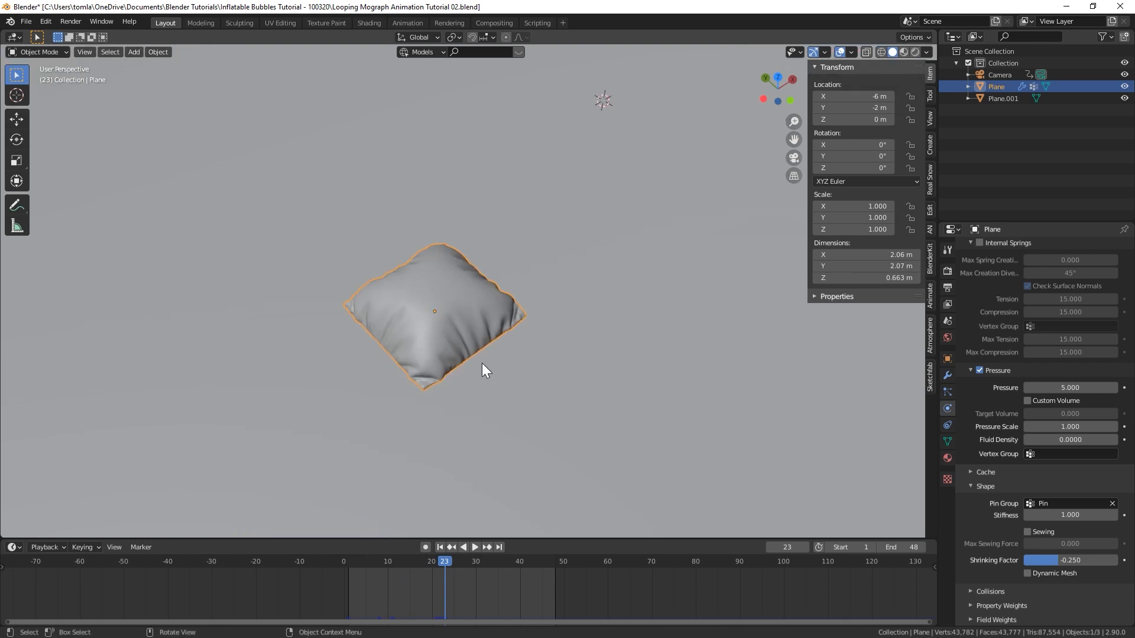
middle_click_drag(481, 384, 480, 363)
key("KP_Decimal")
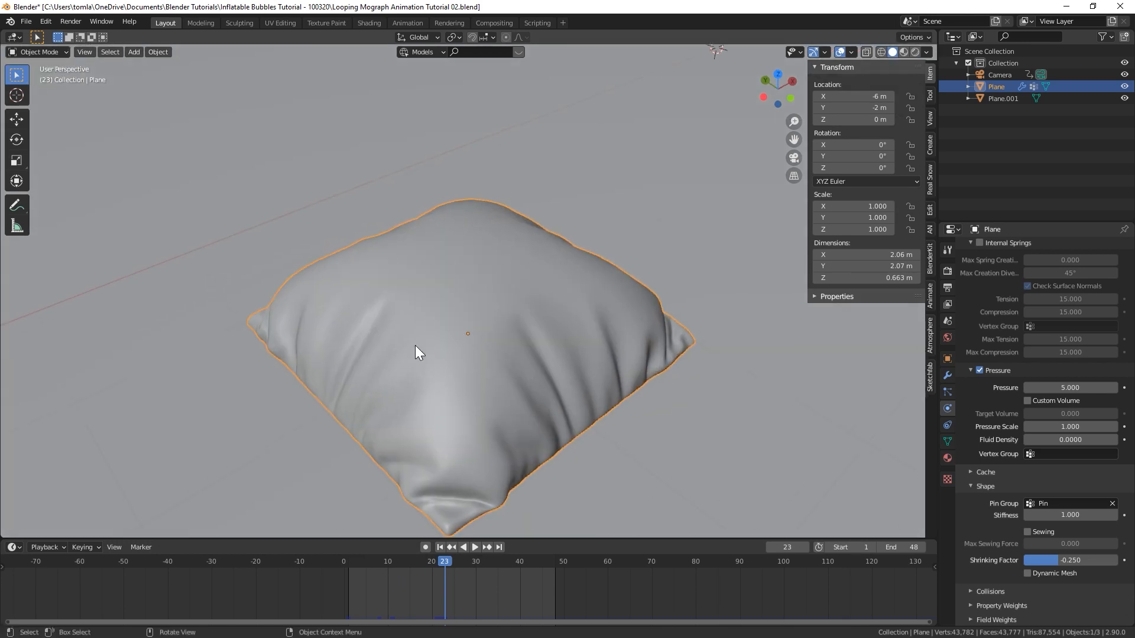
scroll(415, 345, "down", 5)
middle_click_drag(462, 320, 463, 330)
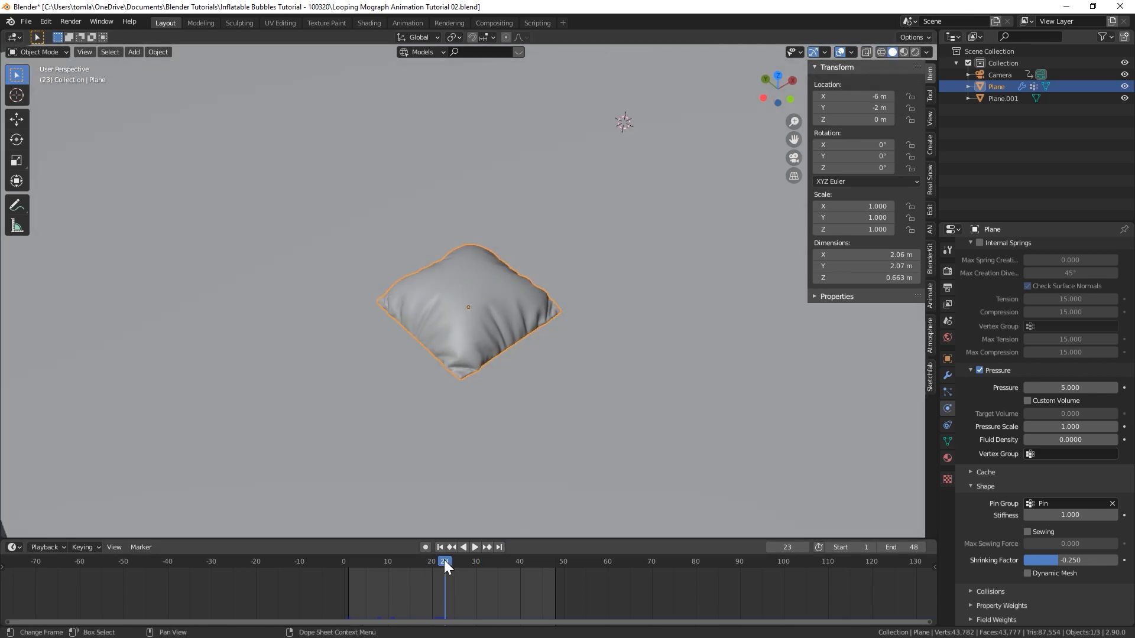
key("space")
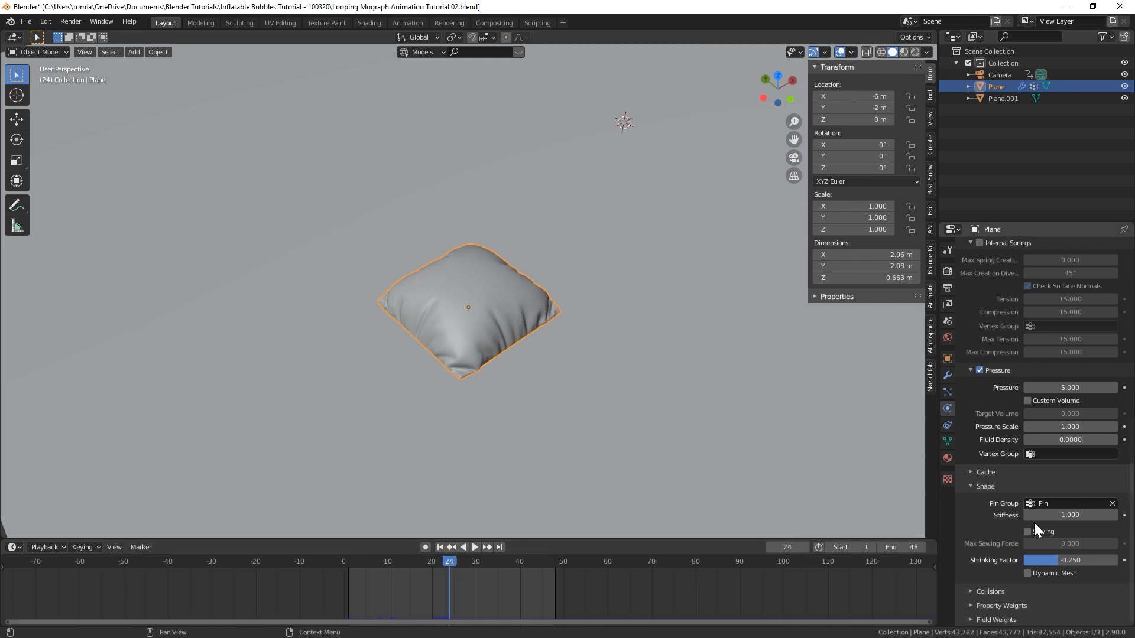
key("i")
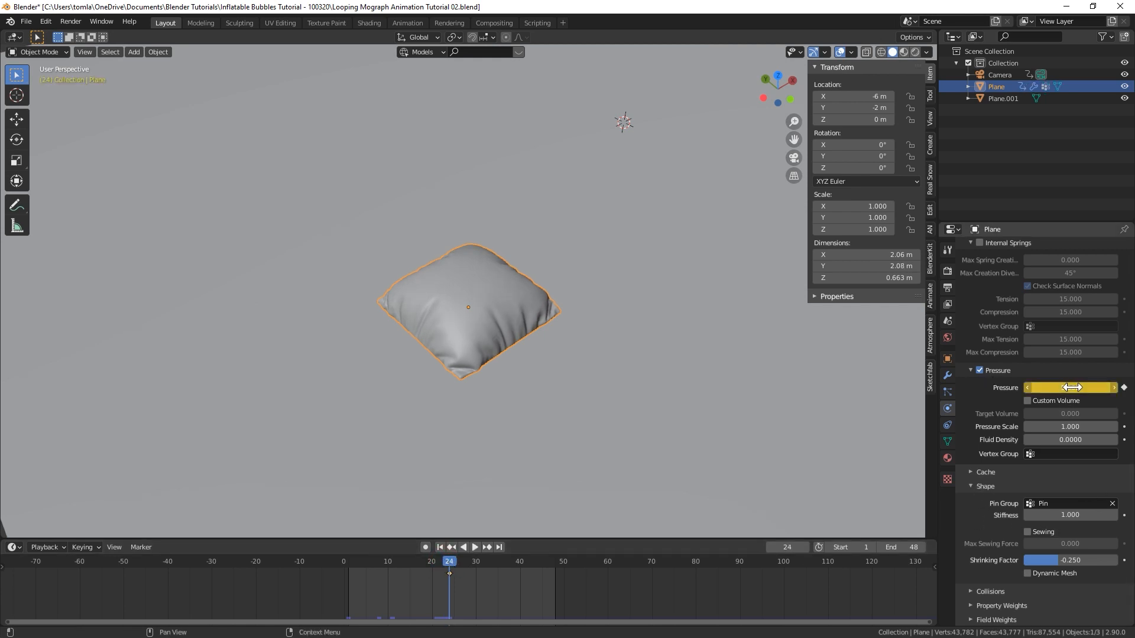
At frame 1, set the badge's cloth Pressure to 0.1 and insert a keyframe on it.
left_click(440, 547)
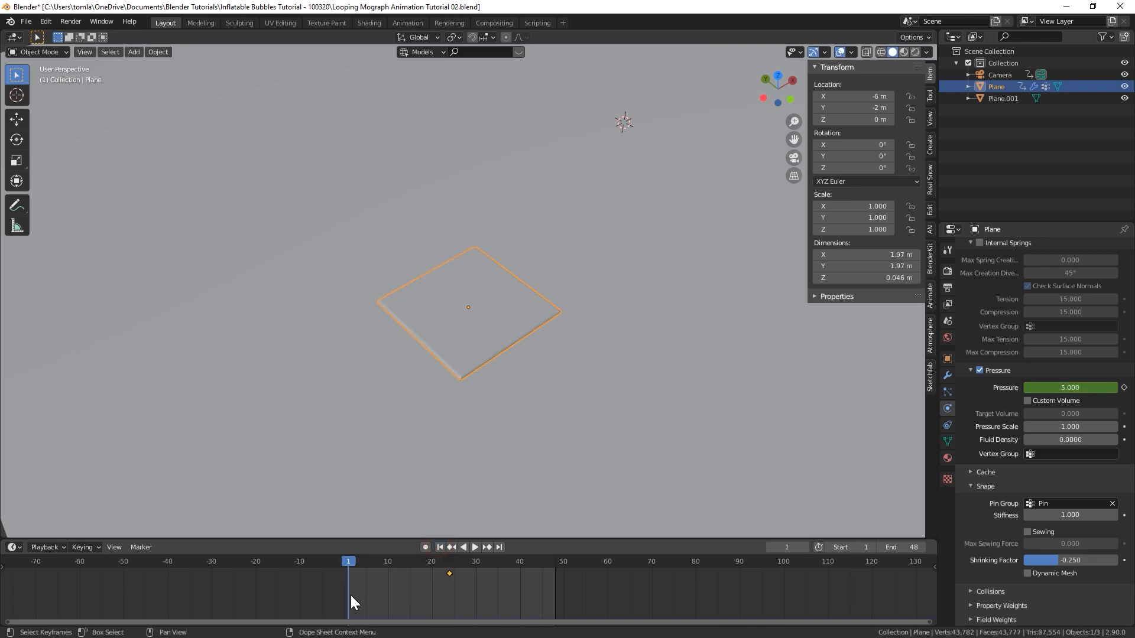
double_click(1067, 387)
key("BackSpace")
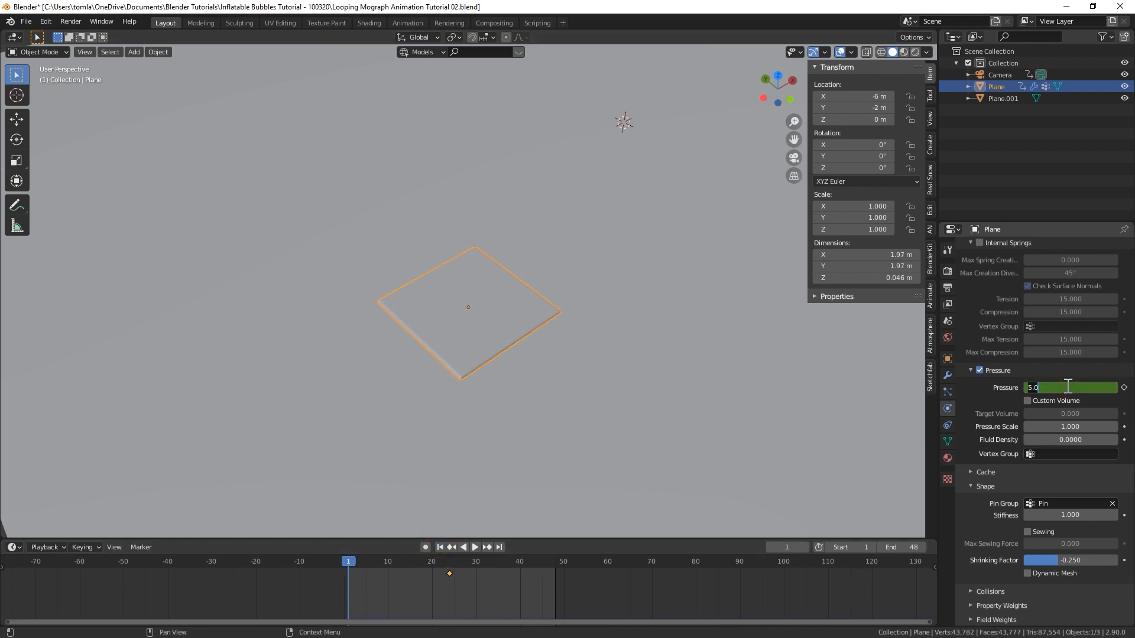
type("0")
key("Return")
key("i")
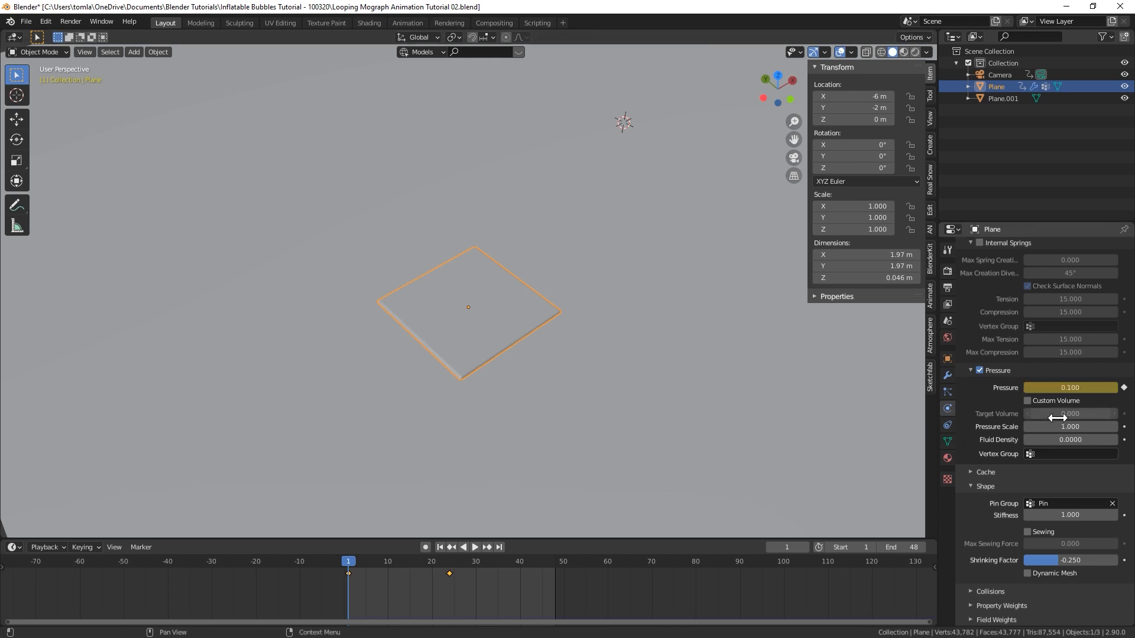
Set the end frame of the badge's cloth simulation cache to 24.
left_click(971, 471)
scroll(1027, 474, "down", 3)
left_click(1075, 457)
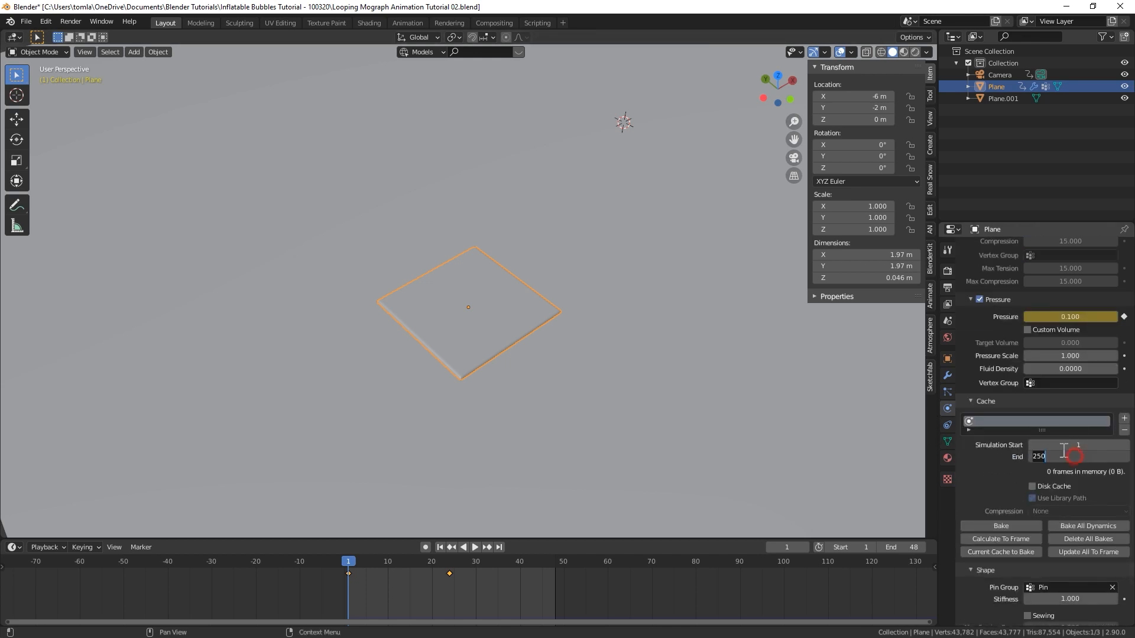
type("24")
key("Return")
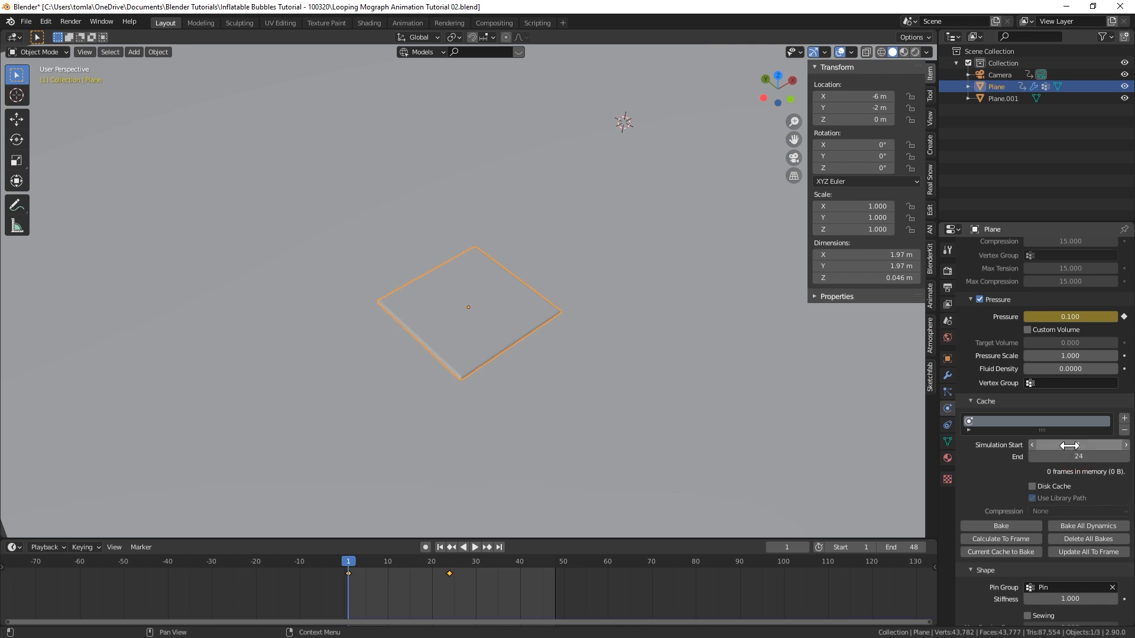
Bake all dynamics and play back the inflating badge, returning to frame 1.
left_click(1084, 526)
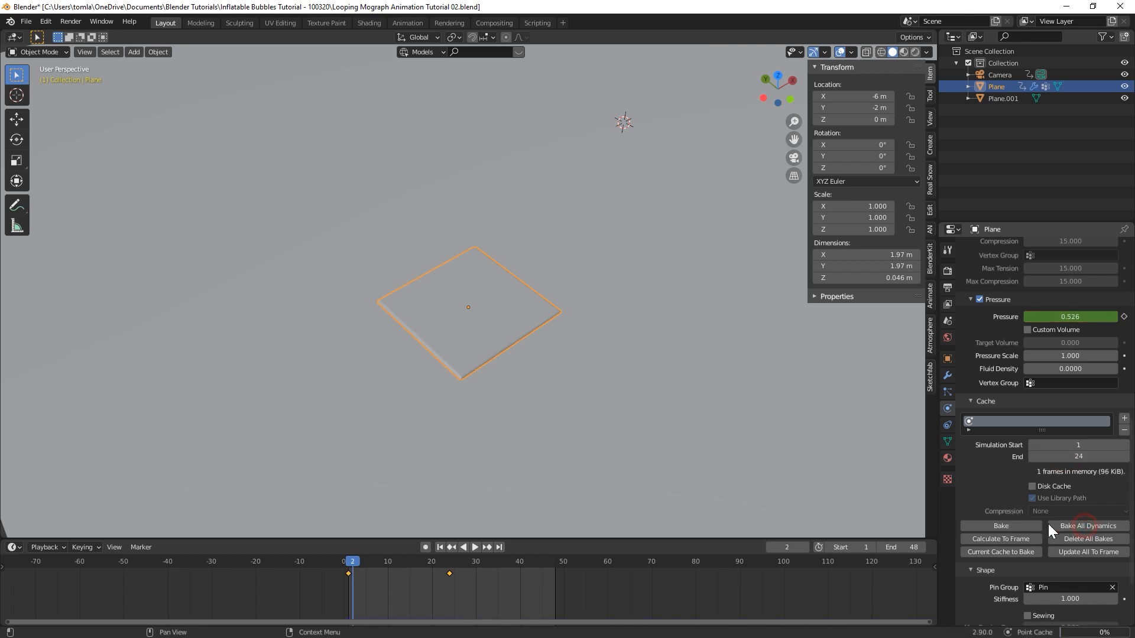
key("space")
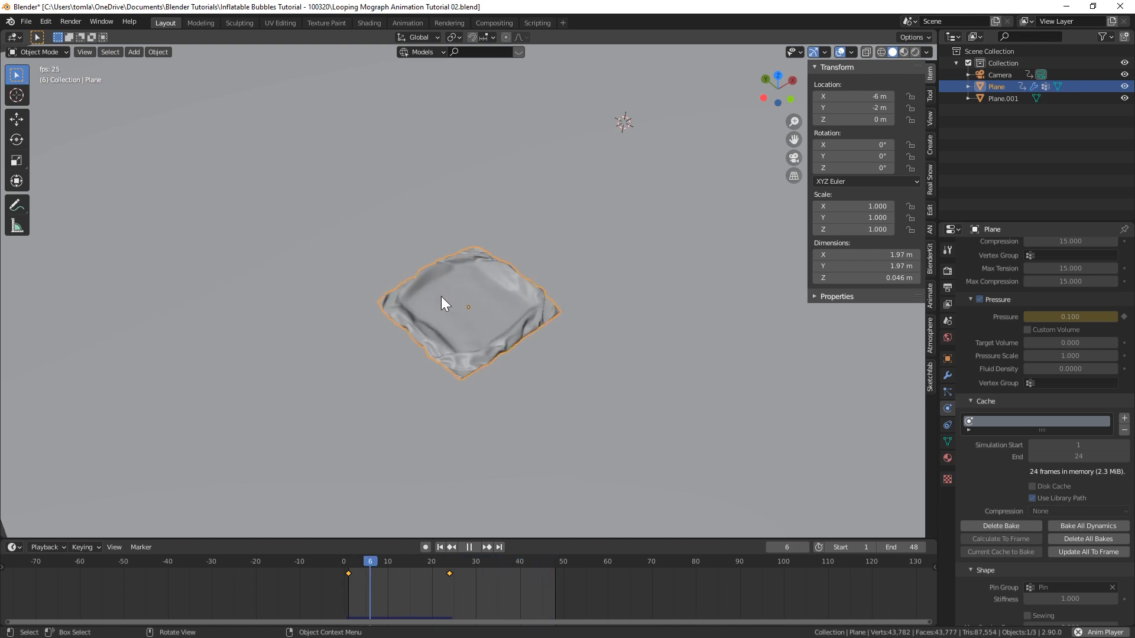
key("space")
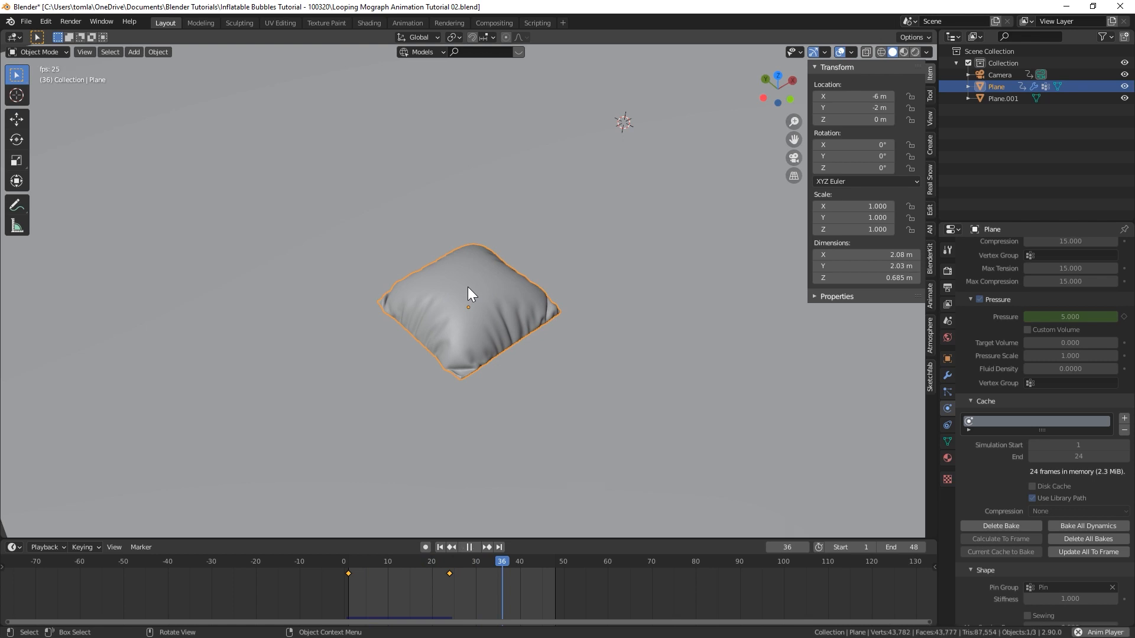
key("shift+Left")
Save the file and delete all simulation bakes.
key("ctrl+s")
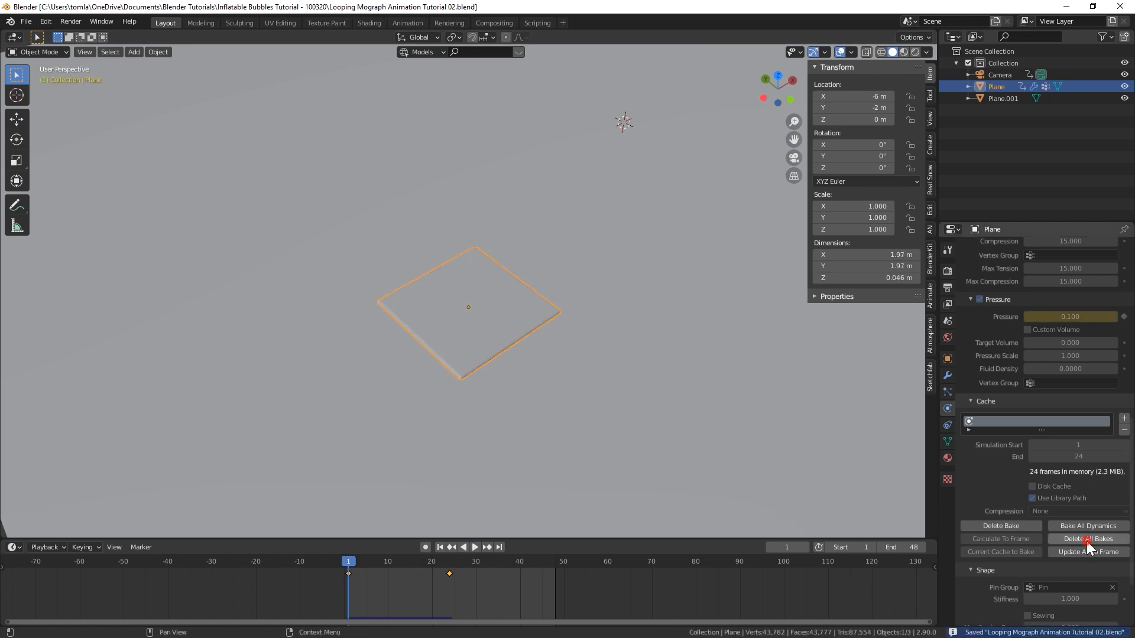
left_click(1086, 540)
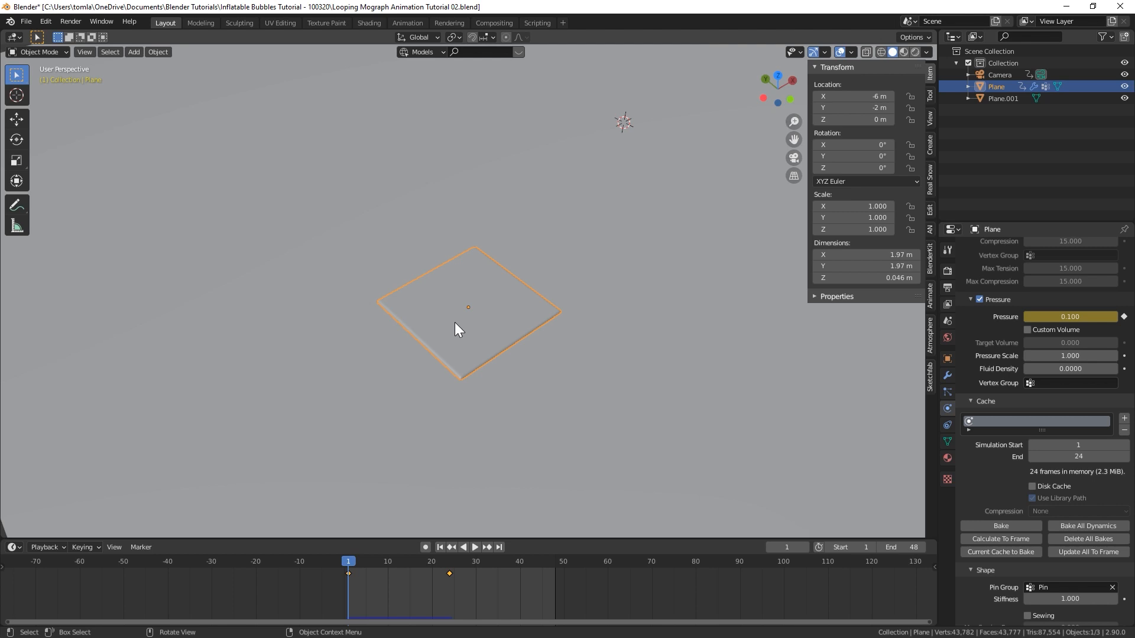
In camera view, duplicate the badge plane twice along the Y axis, offsetting each copy 2 m to form a row of three.
key("KP_0")
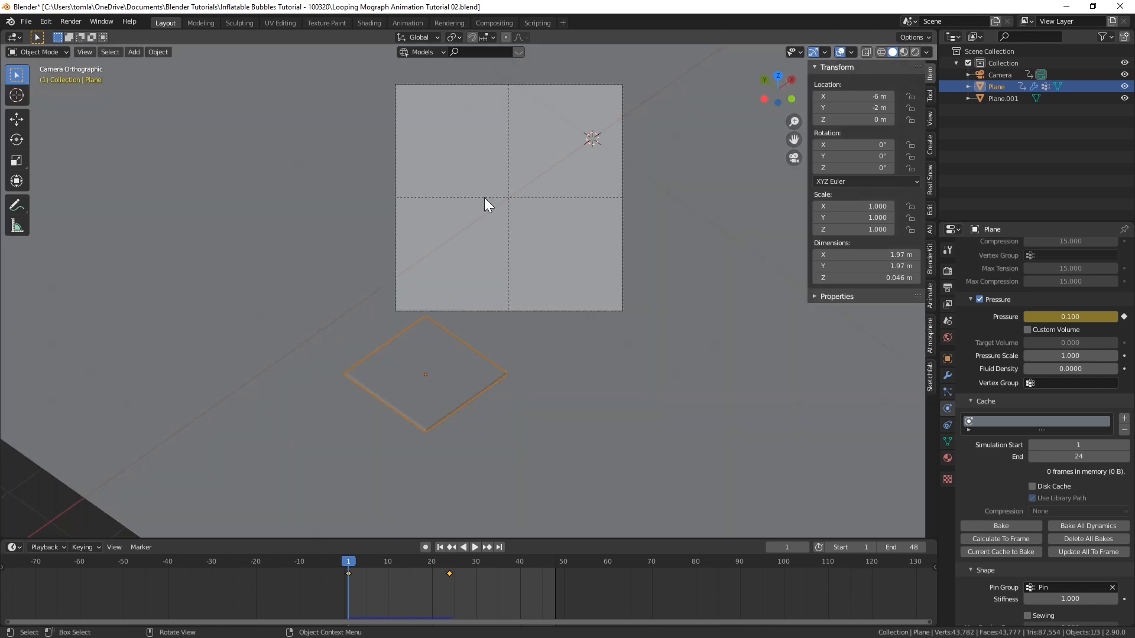
key("shift+d")
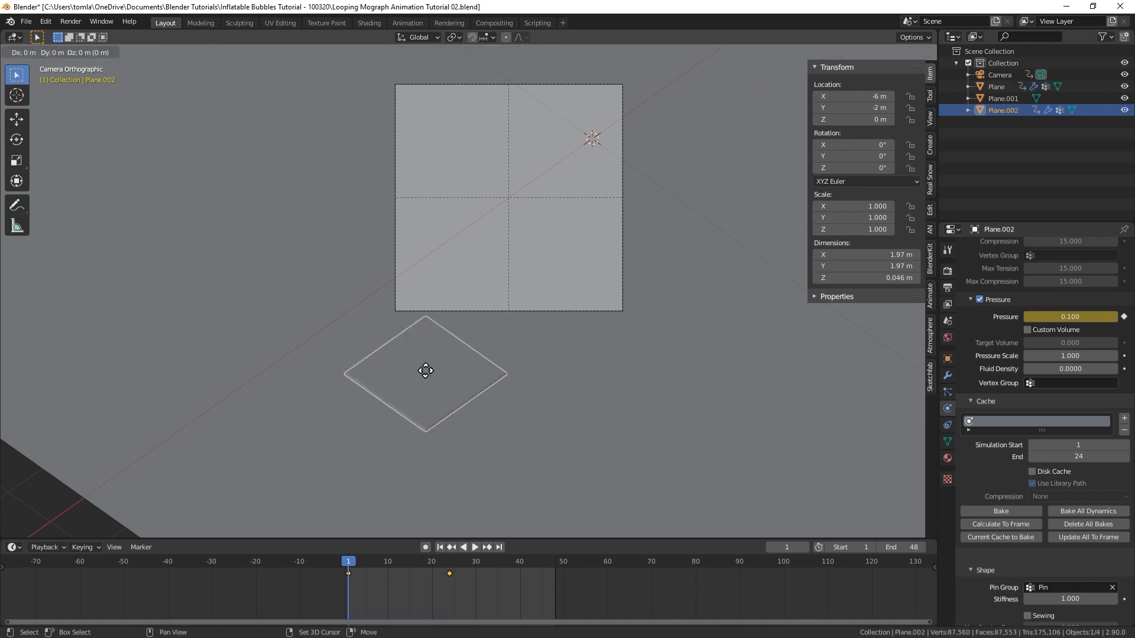
key("y")
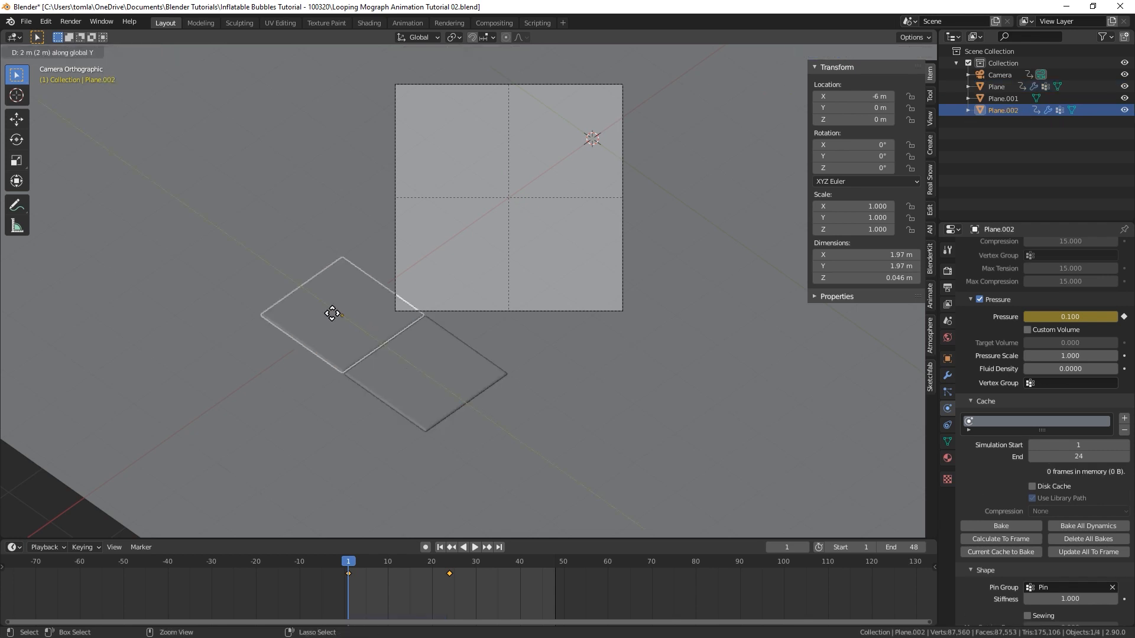
left_click(334, 316)
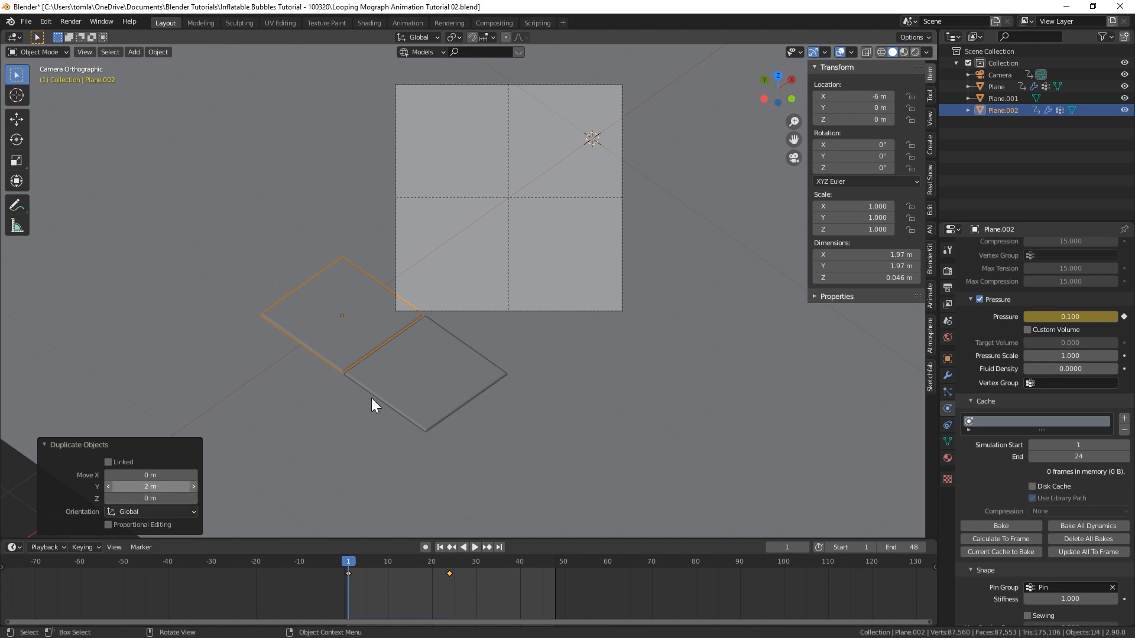
key("shift+d")
key("y")
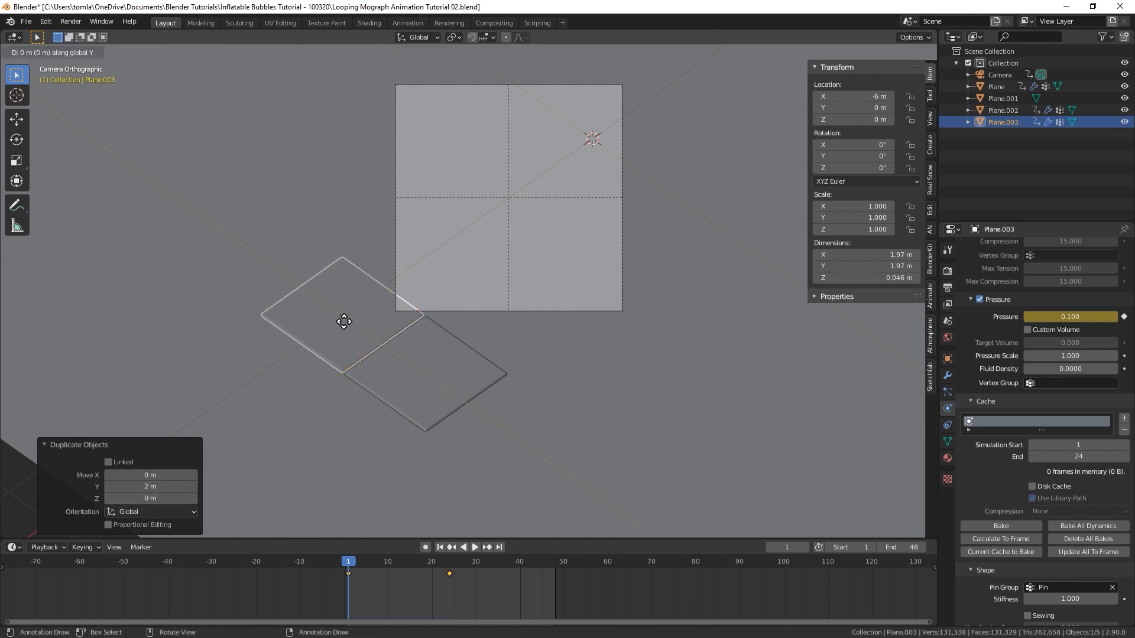
key("Return")
left_click_drag(393, 473, 357, 361, "shift")
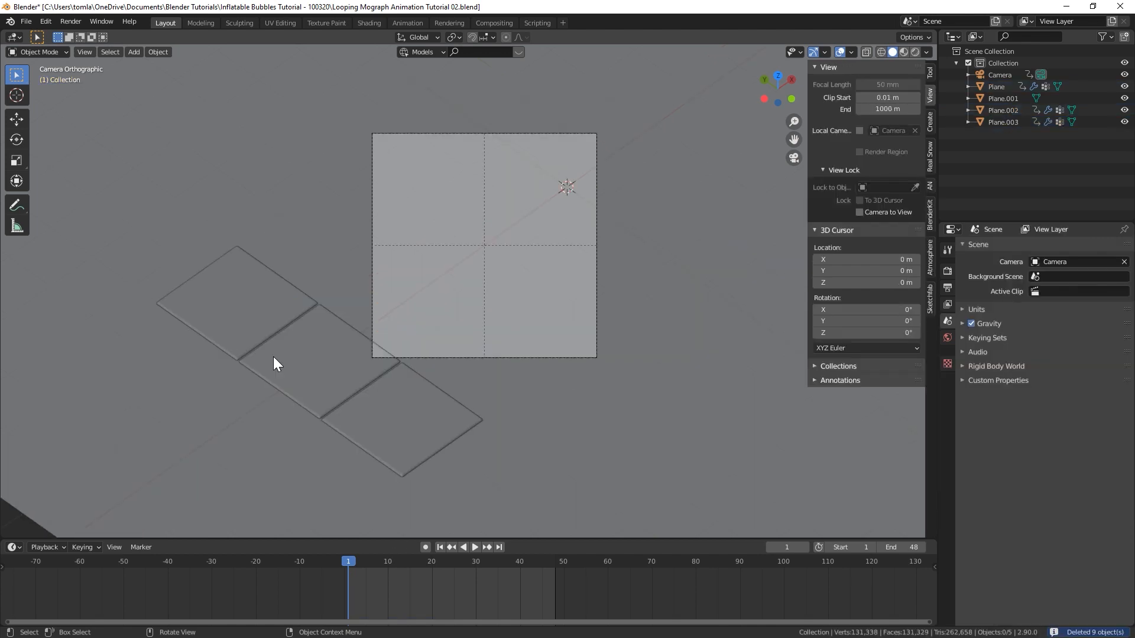
Select all three badge planes and shift their pressure keyframes by -48 frames in the timeline.
left_click(364, 410)
left_click(308, 367)
left_click(254, 311)
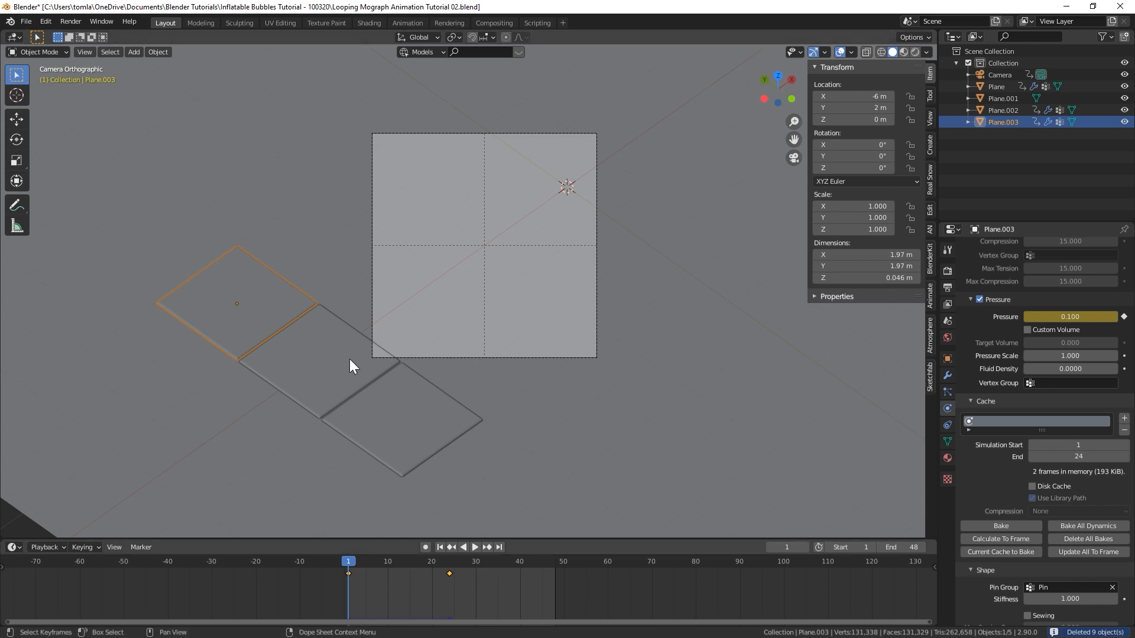
left_click(384, 417, "shift")
left_click(330, 382, "shift")
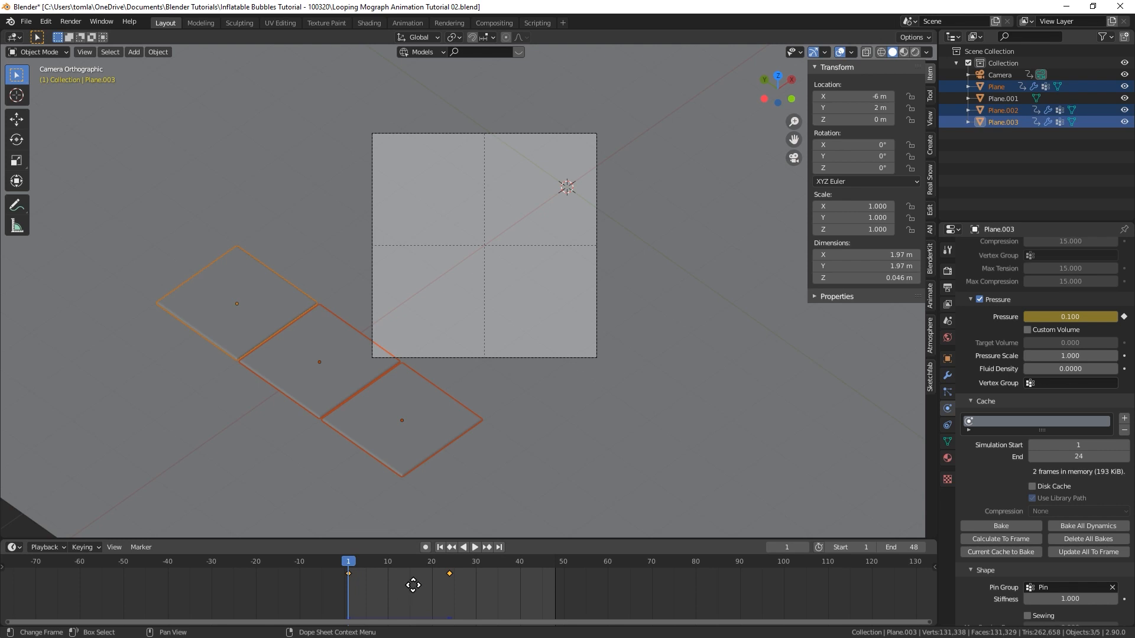
key("g")
type("-48")
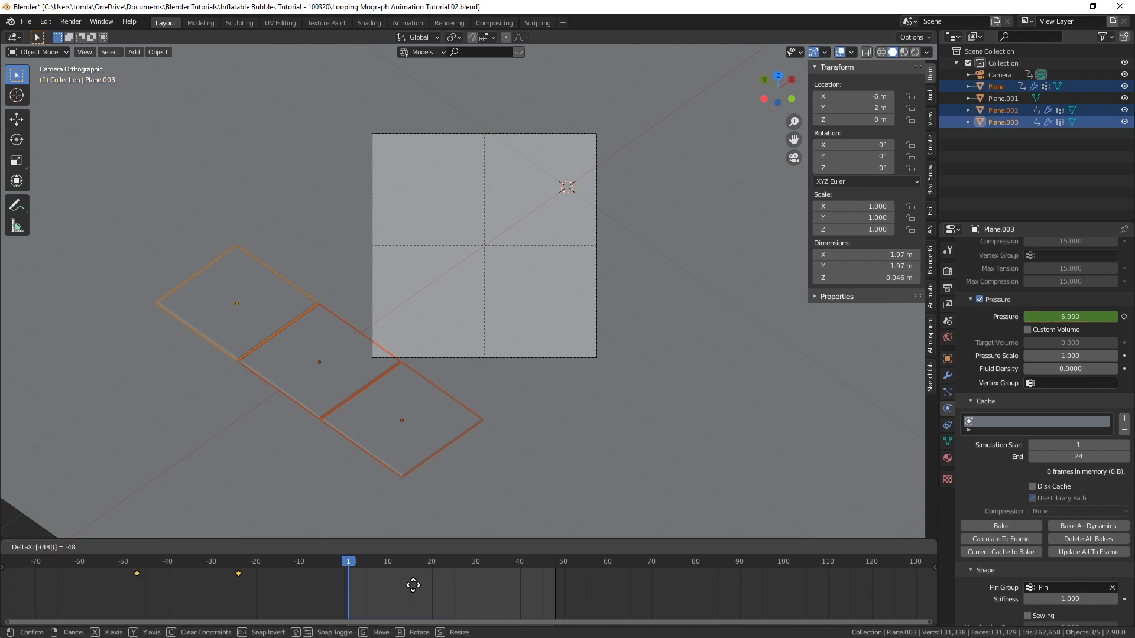
key("Return")
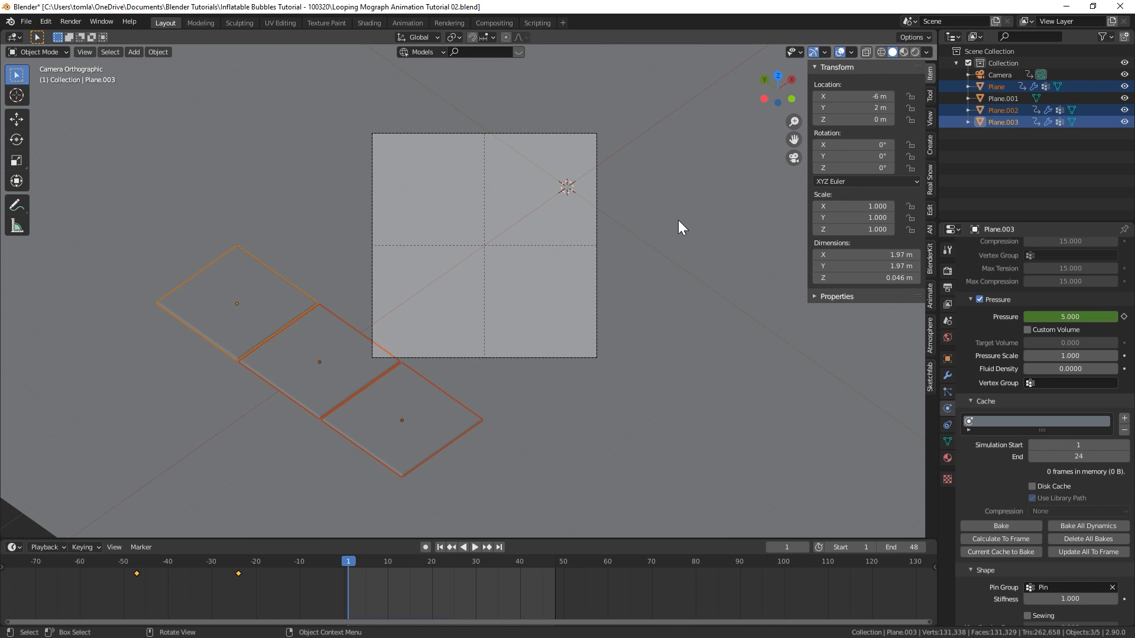
Set the first badge plane's cloth cache to start at frame -48 and end at frame 1.
left_click(368, 429)
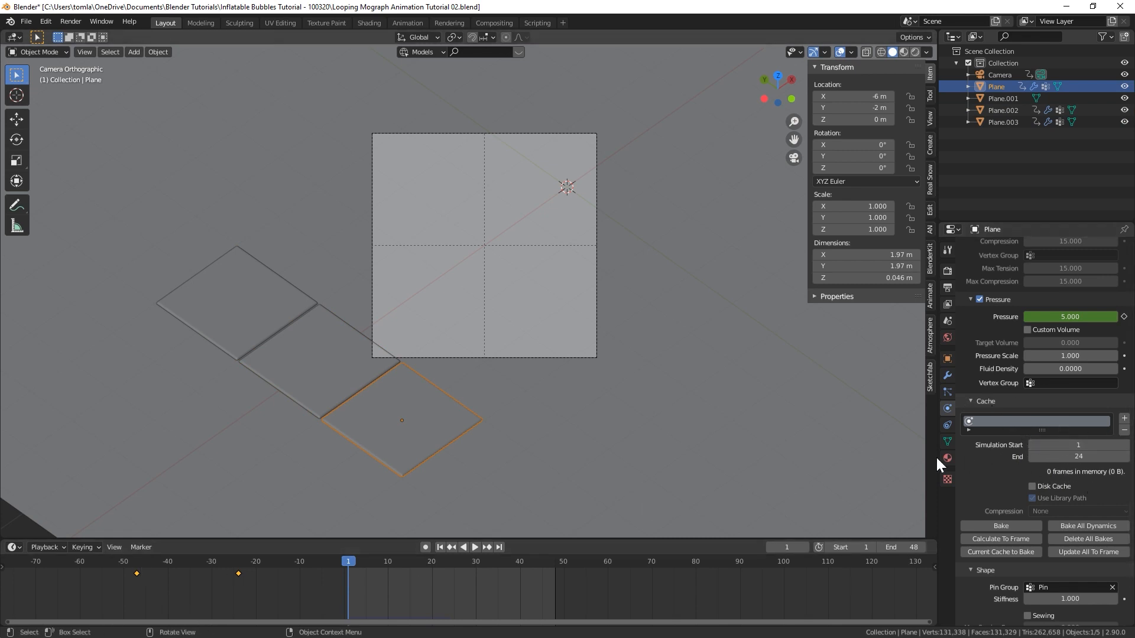
left_click(1089, 441)
key("BackSpace")
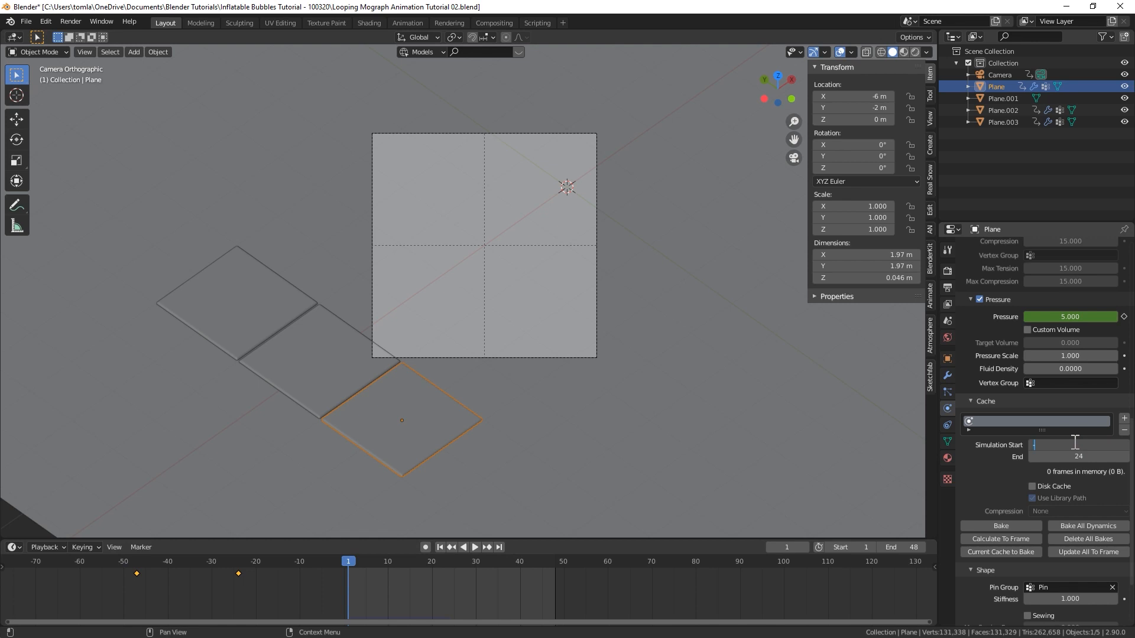
type("-48")
key("Return")
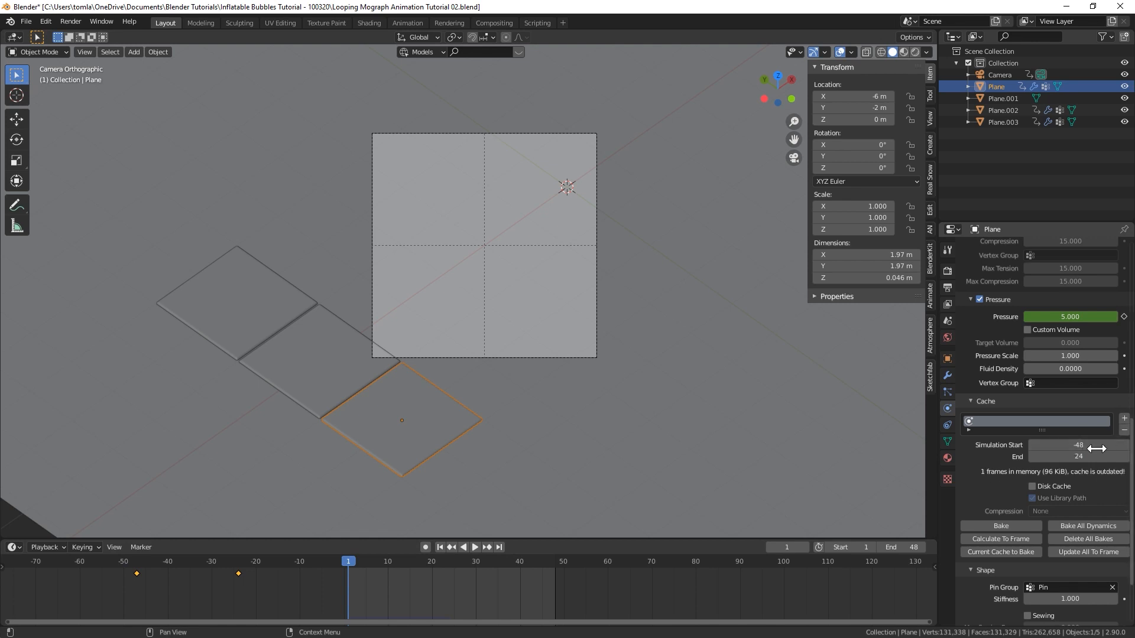
left_click(1076, 457)
type("1")
key("Return")
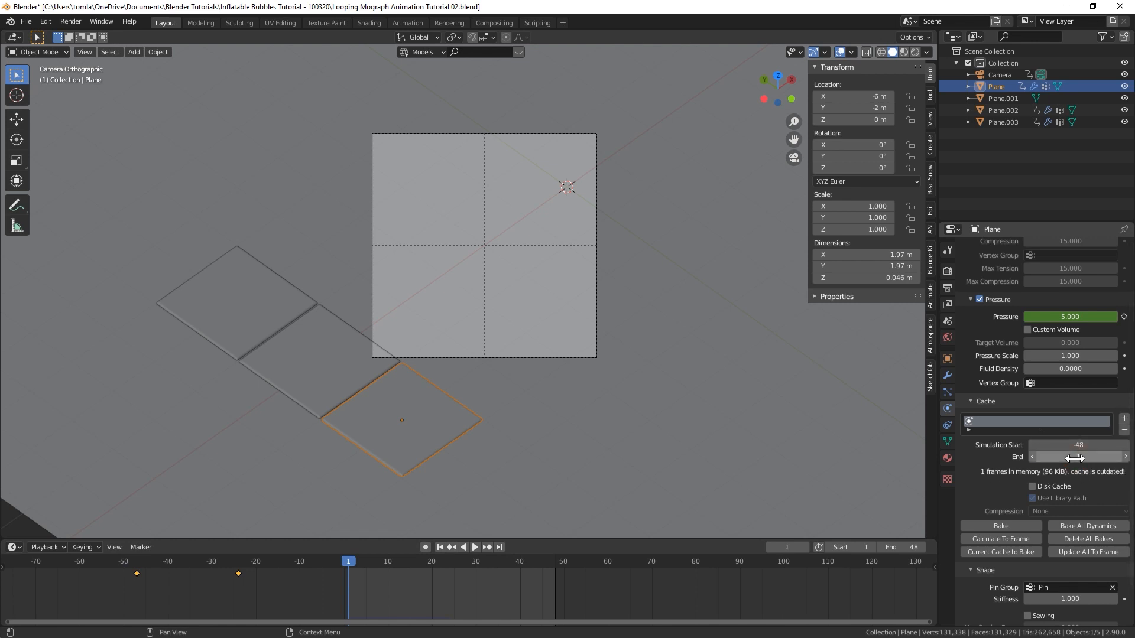
Give the remaining two badge planes in the row the same cloth cache range, from frame -48 to 1.
left_click(339, 356)
left_click(1057, 445)
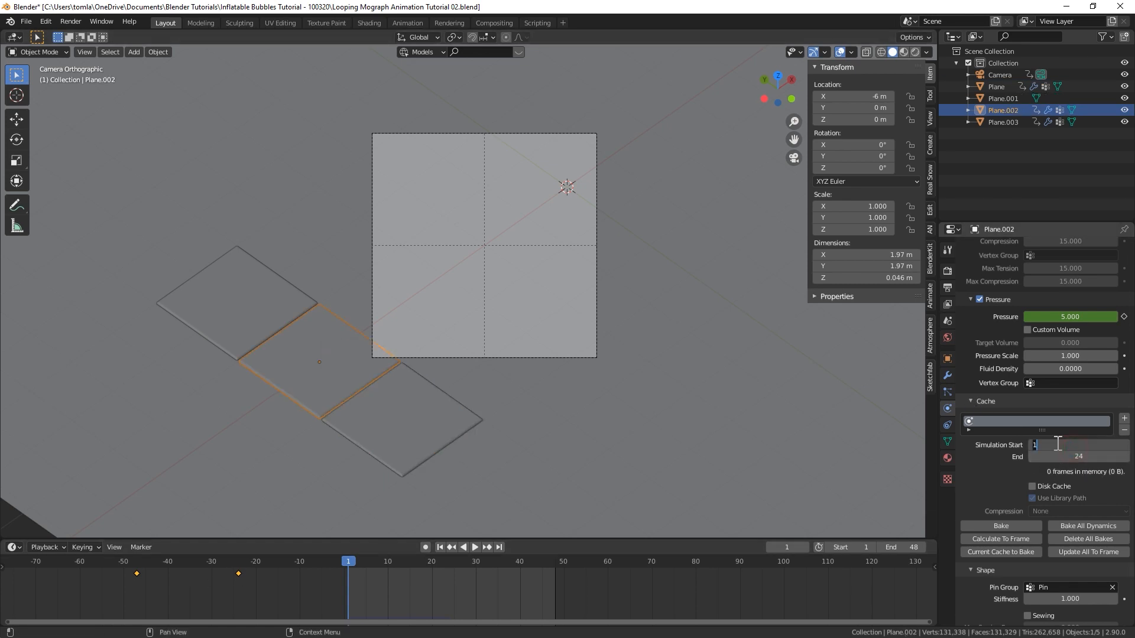
type("-48")
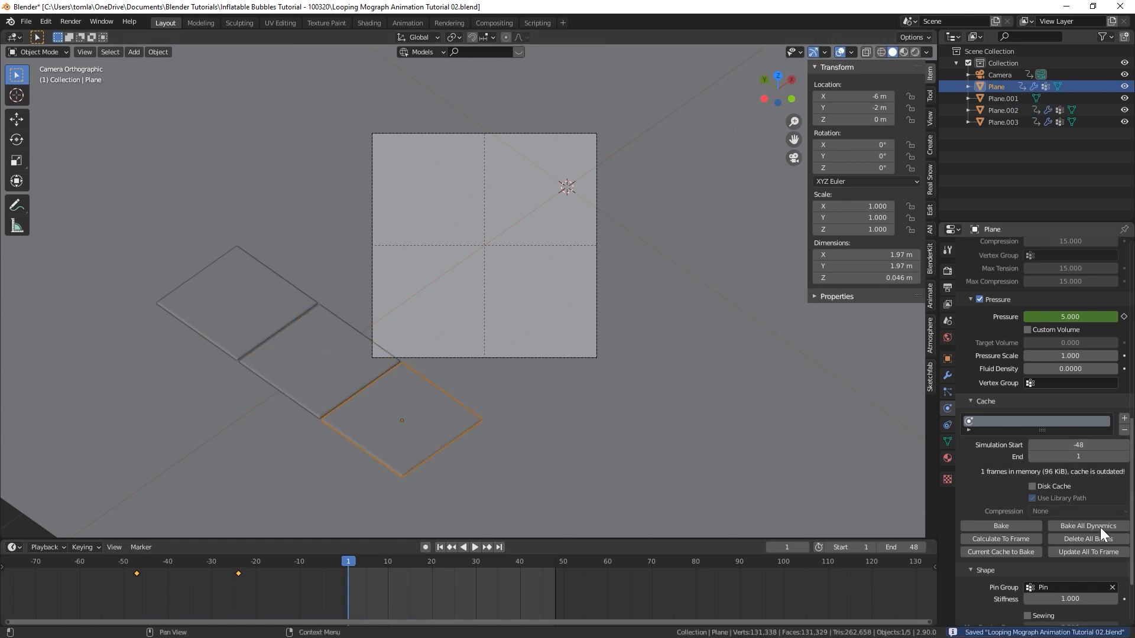
Bake all dynamics for the row of three badges and save the file.
left_click(1094, 526)
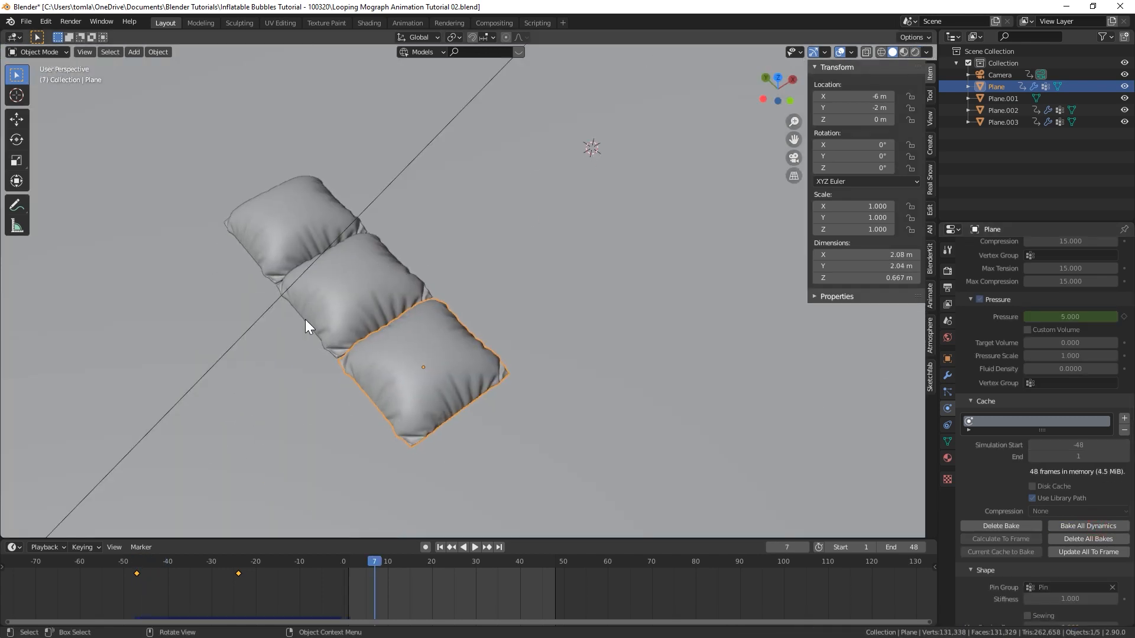
key("ctrl+s")
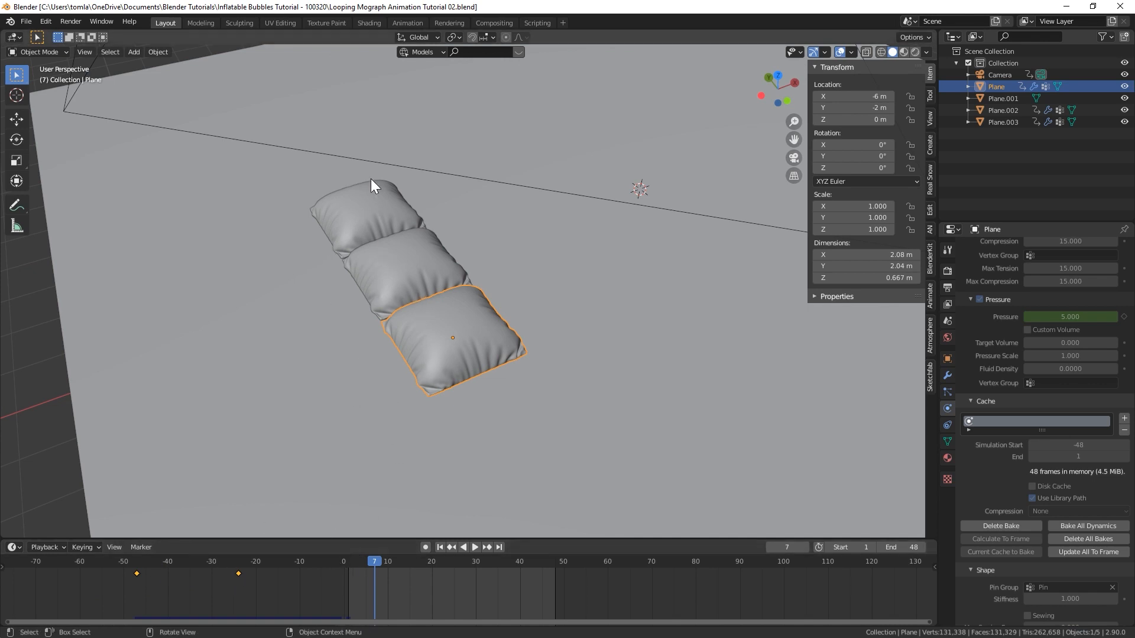
middle_click_drag(368, 242, 401, 309)
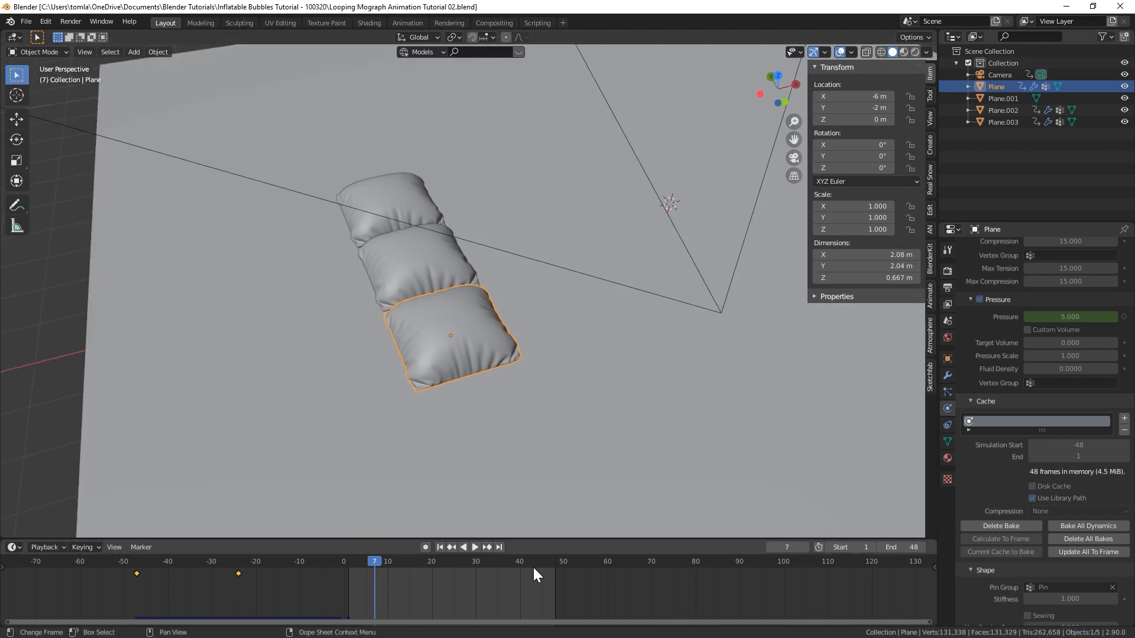
Play back the baked row from frame 1 to check its inflation, returning to frame 1 in camera view.
key("shift+Left")
middle_click_drag(331, 275, 518, 276)
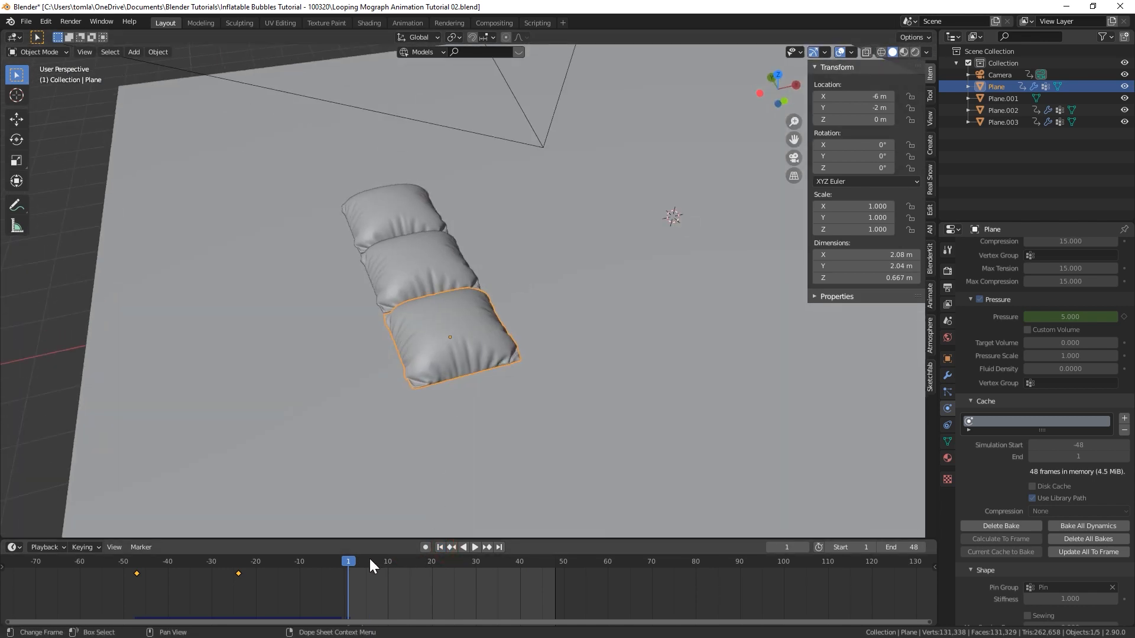
key("space")
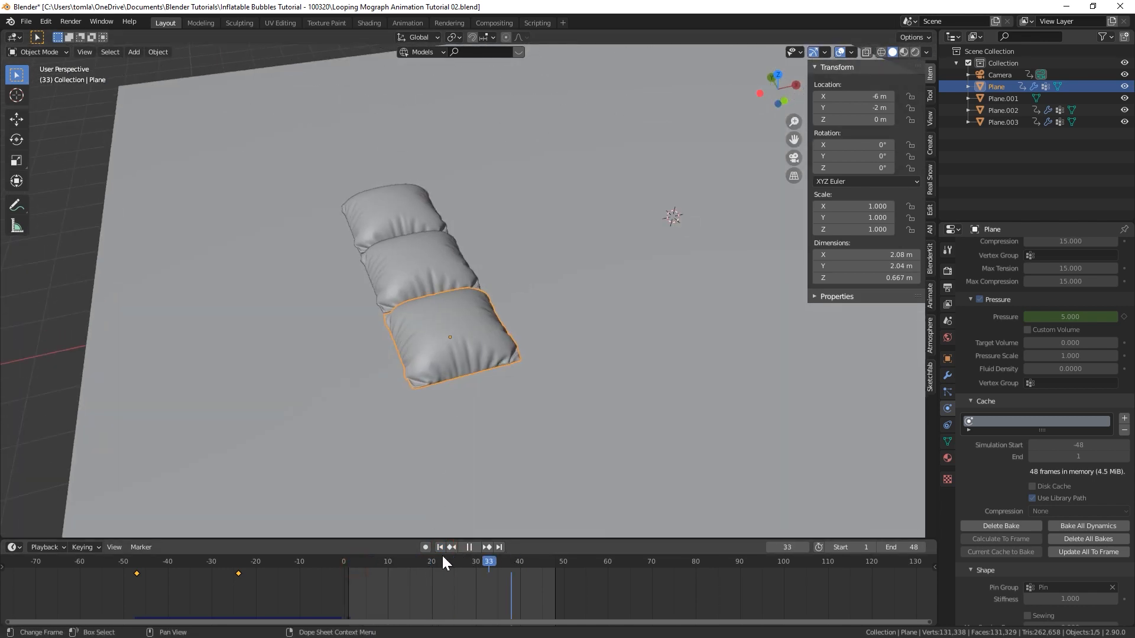
left_click(468, 547)
left_click(440, 547)
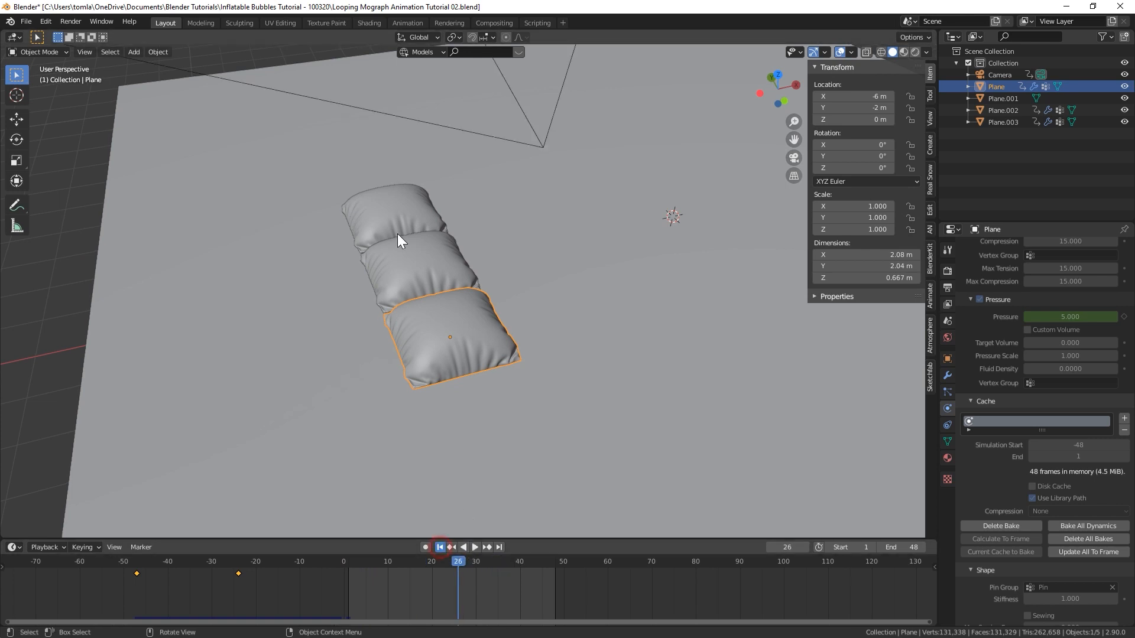
key("KP_0")
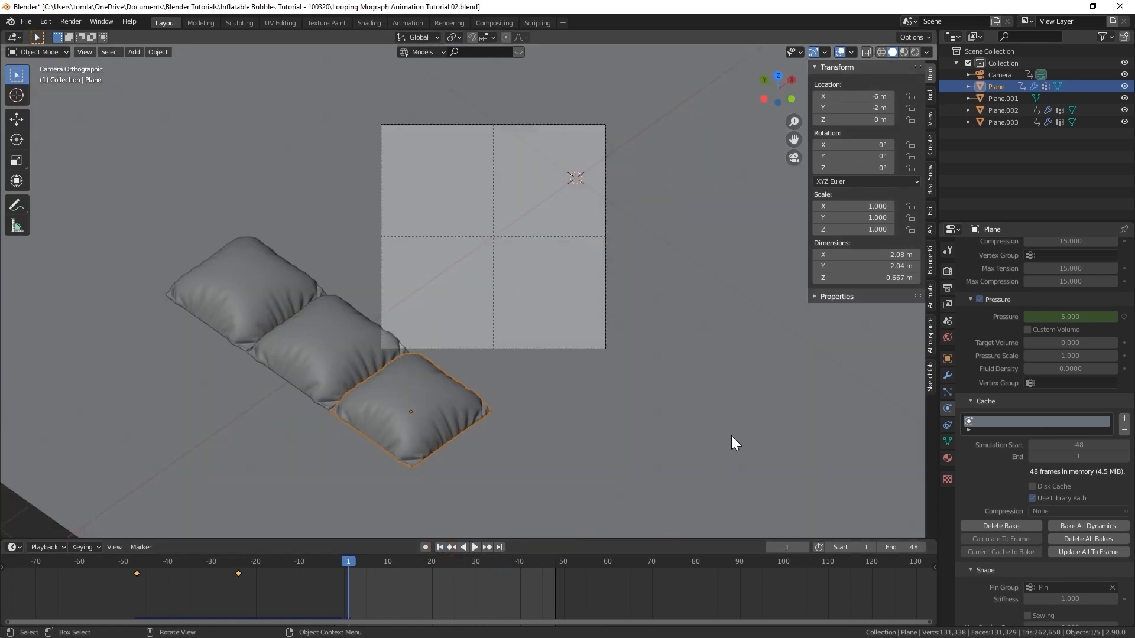
Delete all bakes and duplicate the three badge planes 2 m along the X axis as a second row.
left_click(1085, 539)
left_click(329, 349, "shift")
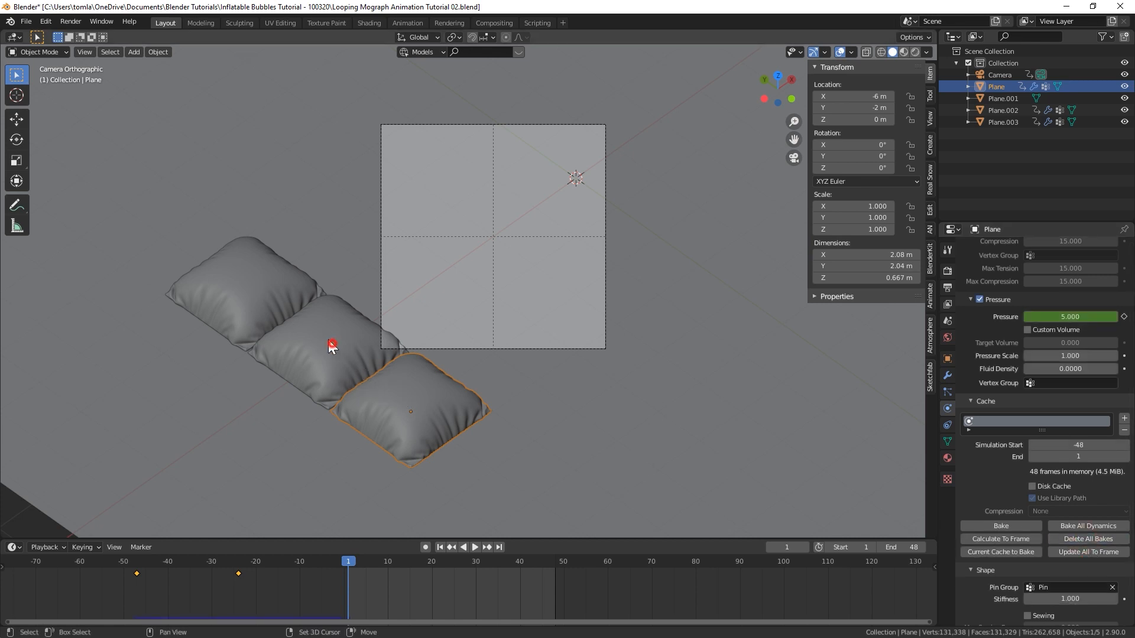
left_click(223, 272, "shift")
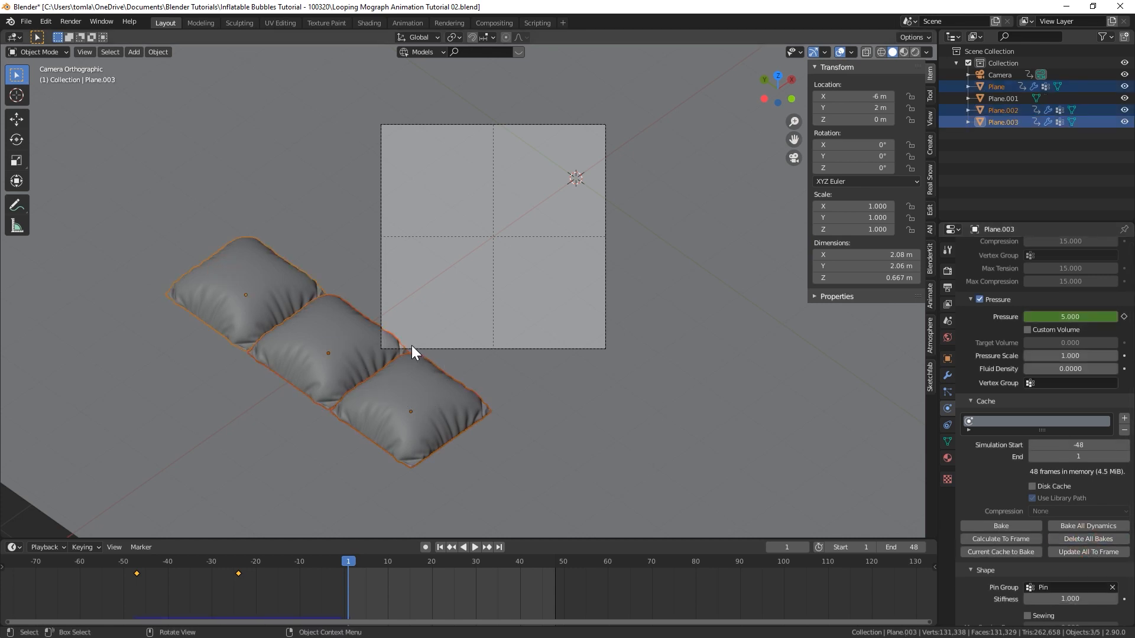
key("shift+d")
key("x")
key("2")
left_click(493, 283)
scroll(487, 342, "up", 2)
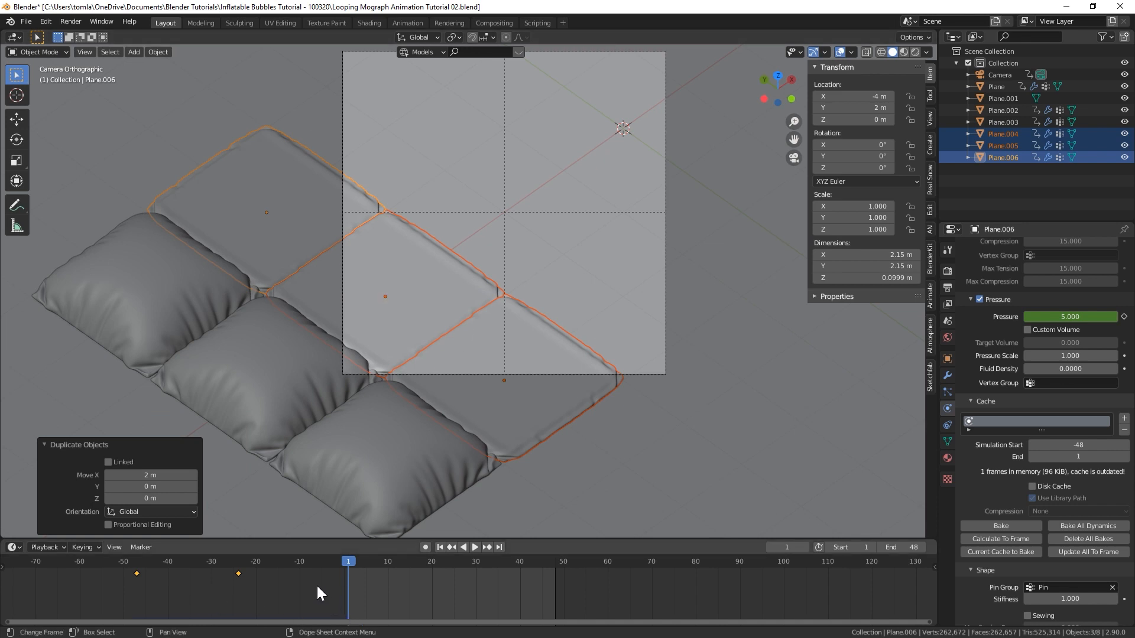
Shift the second row's pressure keyframes forward by 24 frames in the timeline.
type("g")
type("24")
key("Return")
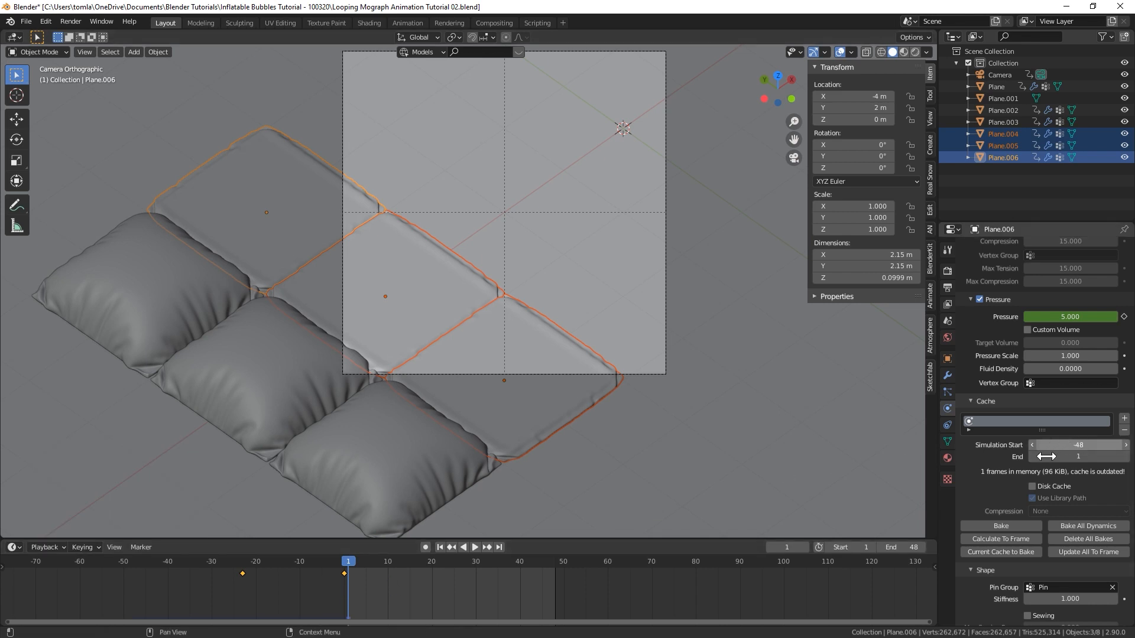
Set the cloth cache simulation start of each of the three second-row planes to frame -24.
left_click(516, 423)
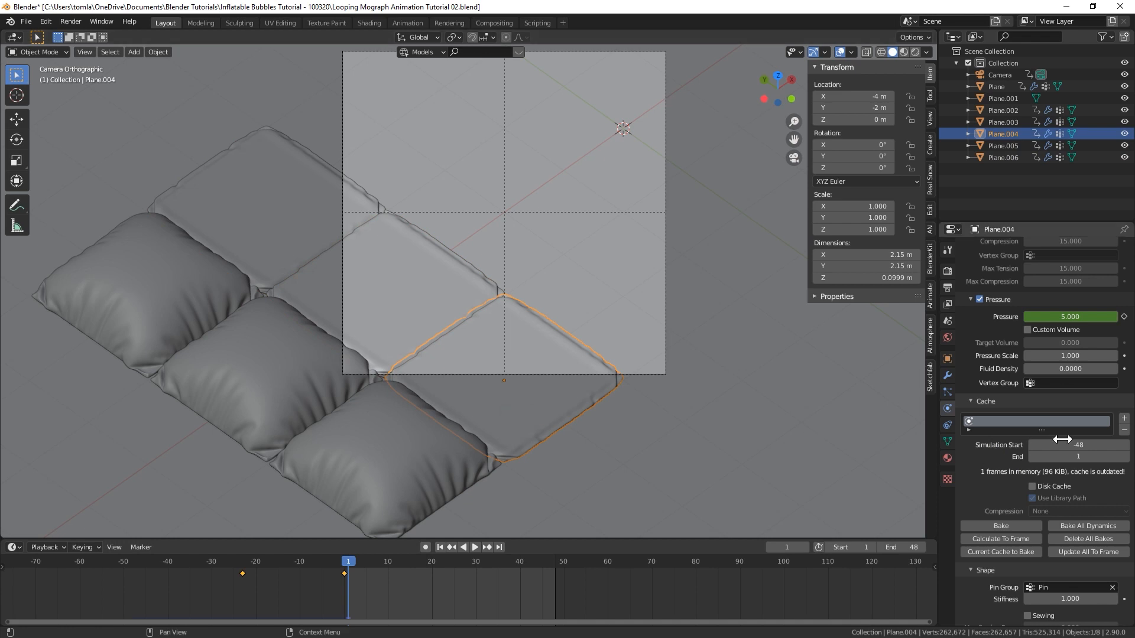
left_click(1081, 445)
type("-24")
key("Return")
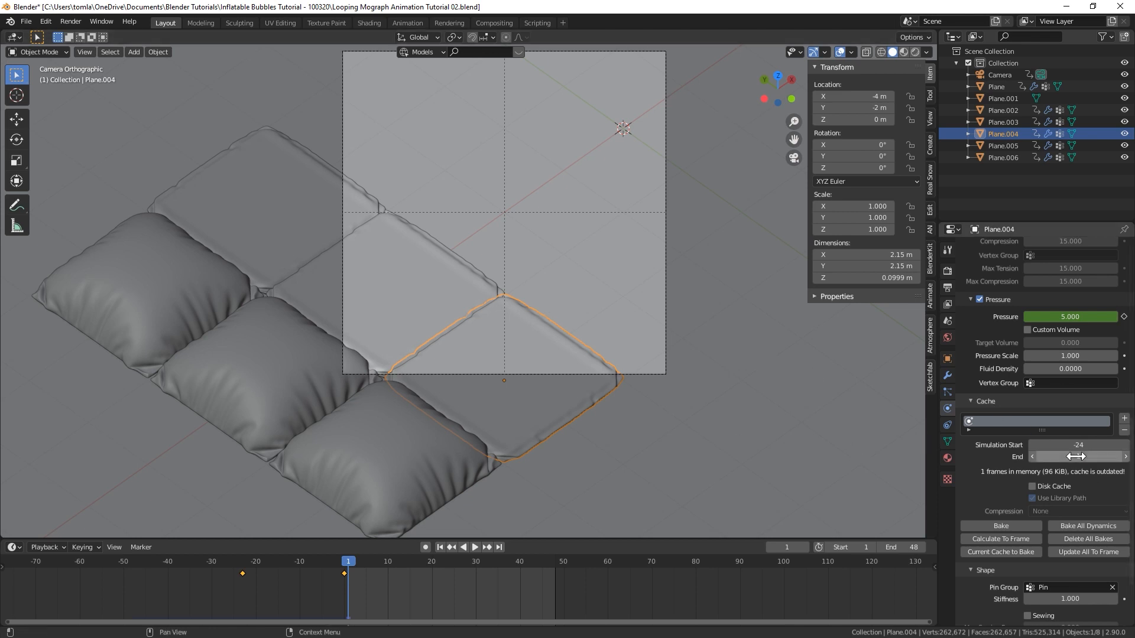
left_click(442, 310)
type("-24")
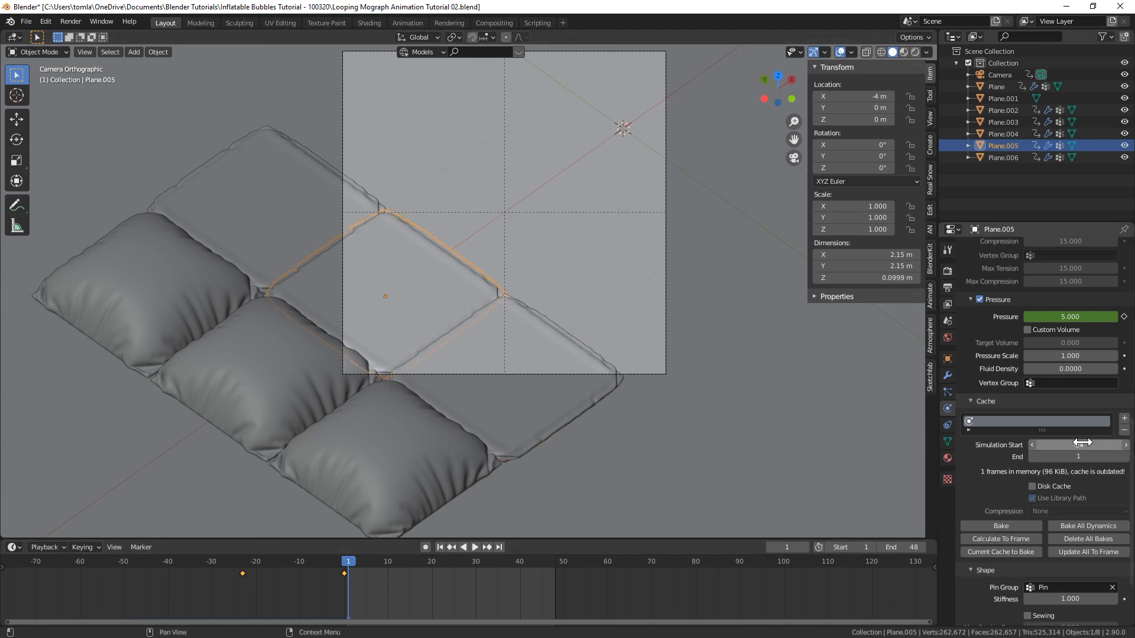
left_click(337, 220)
type("-24")
Bake all dynamics for both rows, inspect the inflated badges, and save the file in camera view.
key("ctrl+s")
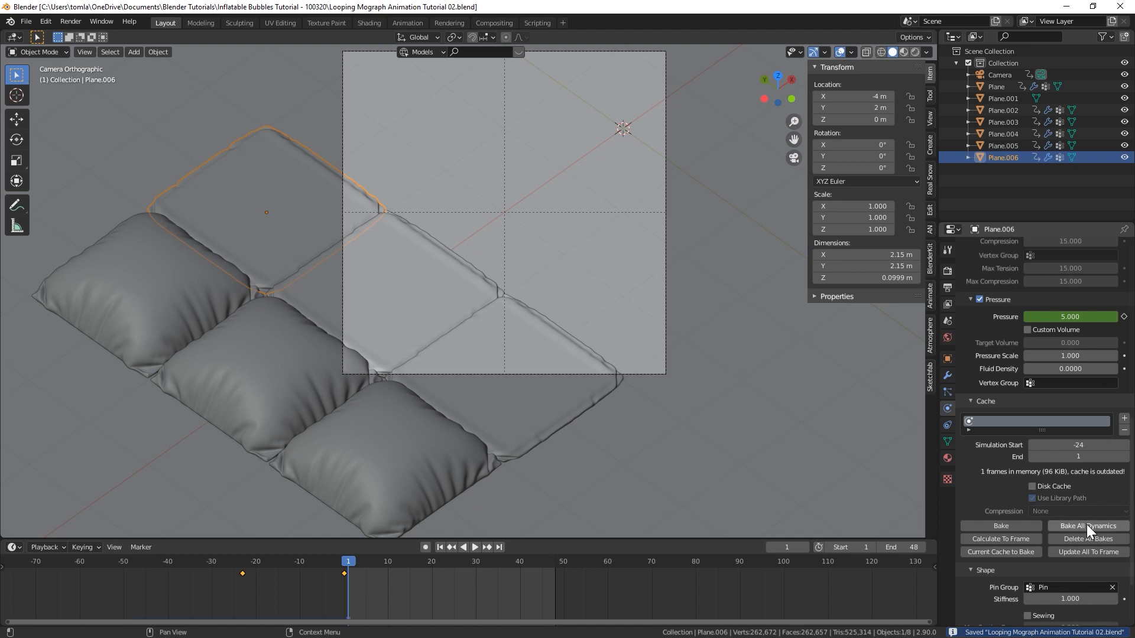
left_click(1086, 523)
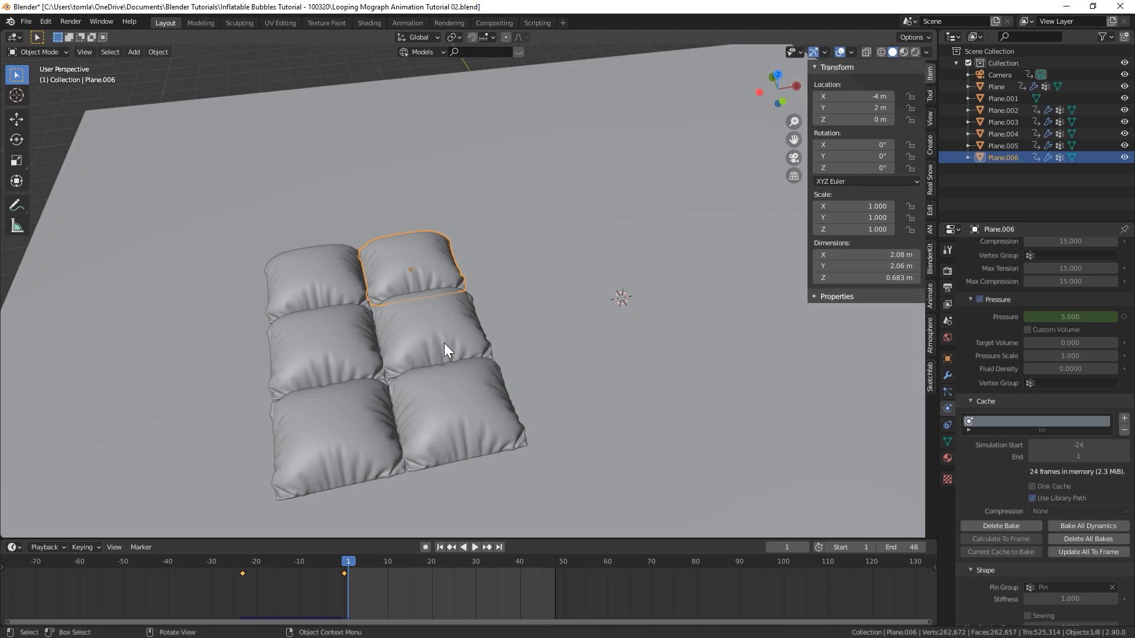
key("alt+a")
middle_click_drag(435, 352, 389, 323)
key("KP_0")
key("ctrl+s")
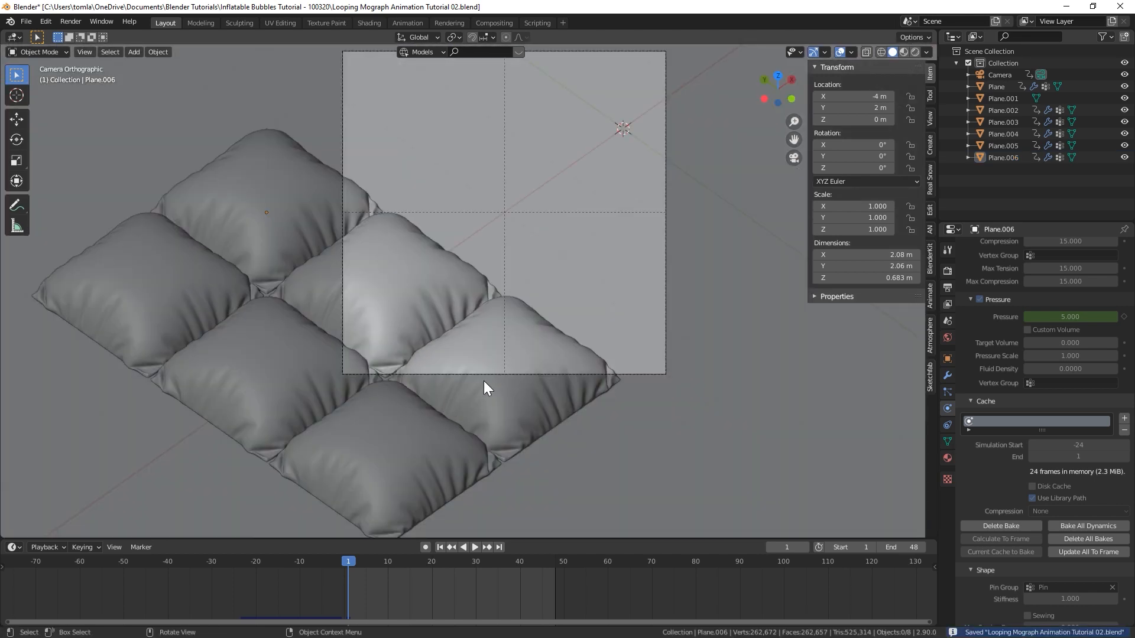
Select the second row's planes, delete all bakes, and duplicate them 2 m along the X axis as a third row.
left_click(477, 363)
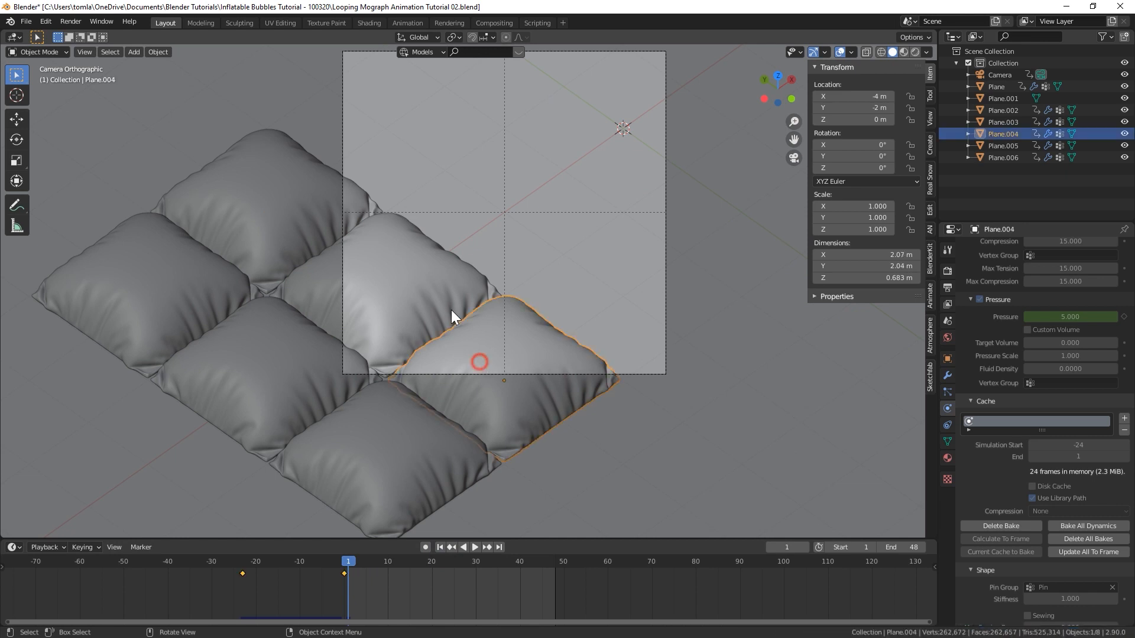
left_click(406, 279, "shift")
left_click(275, 195, "shift")
left_click(1088, 538)
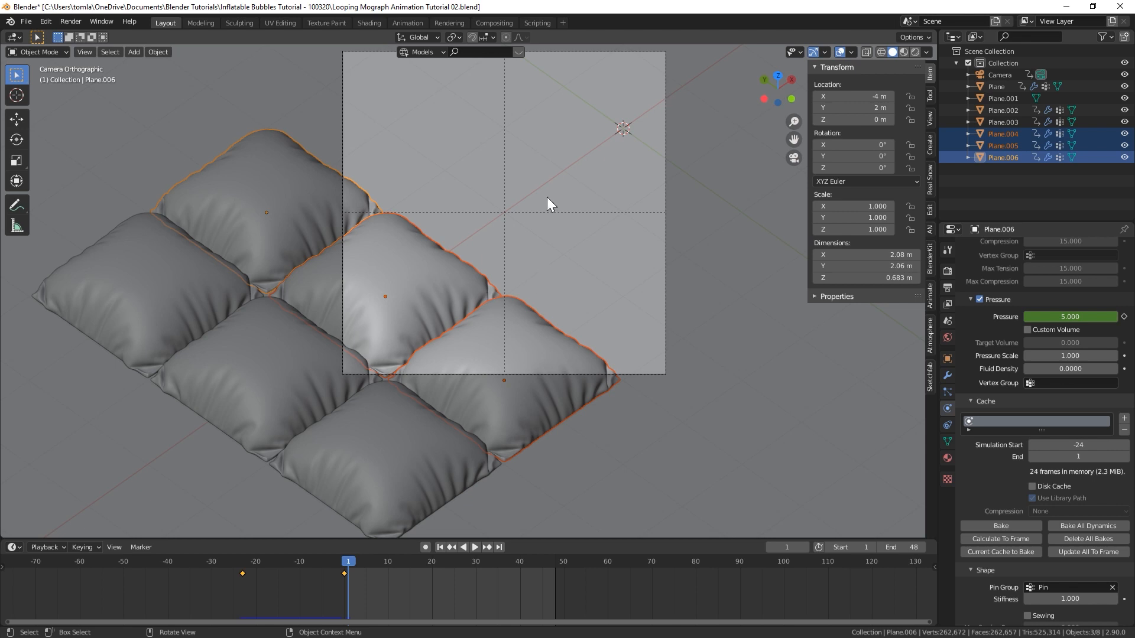
key("shift+d")
key("x")
key("2")
key("Return")
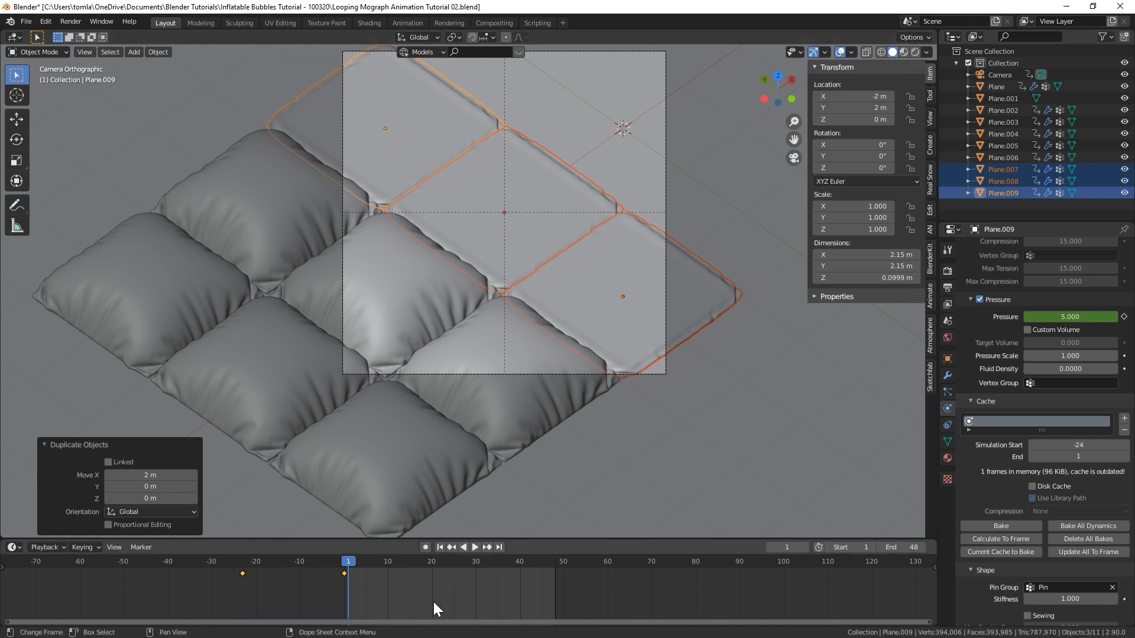
Shift the third row's pressure keyframes forward by 24 frames so inflation starts at frame 1.
type("g2")
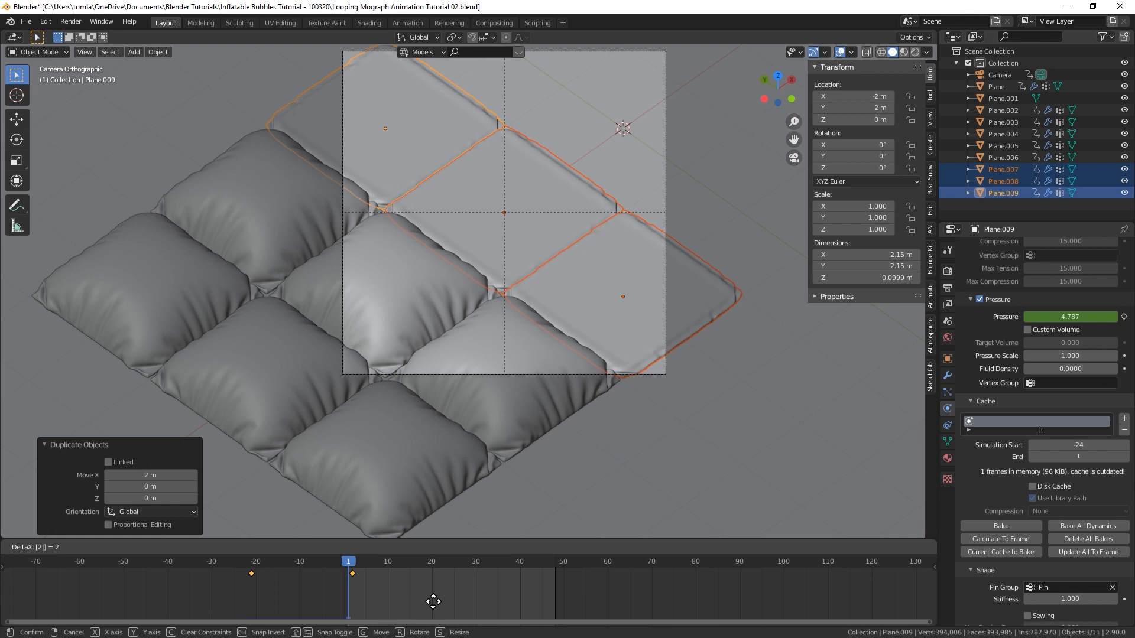
type("4")
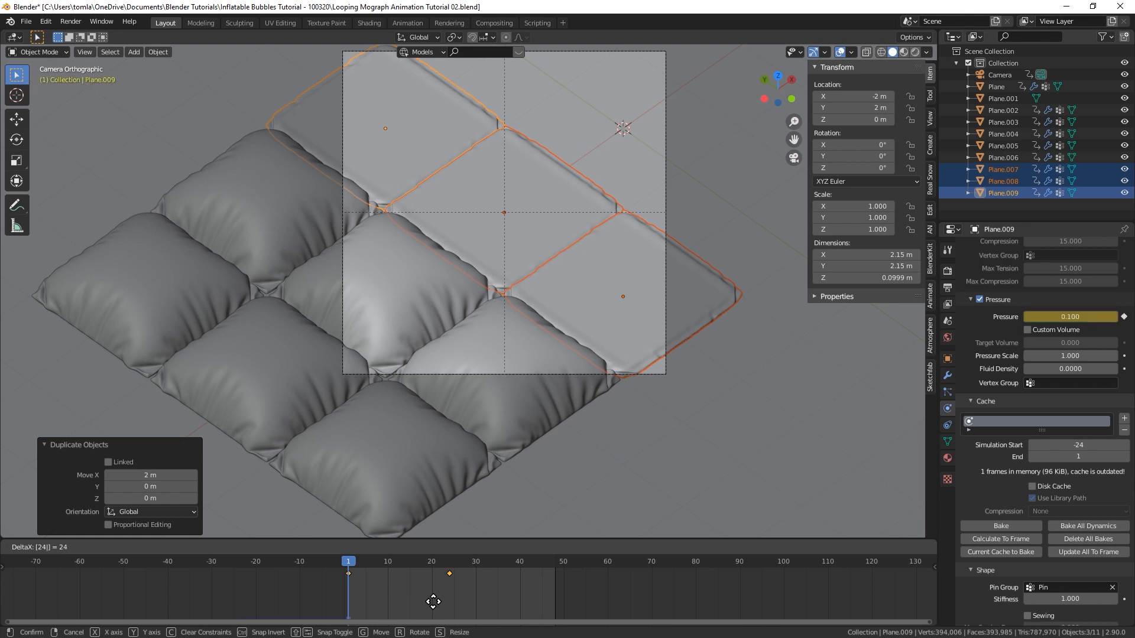
key("Return")
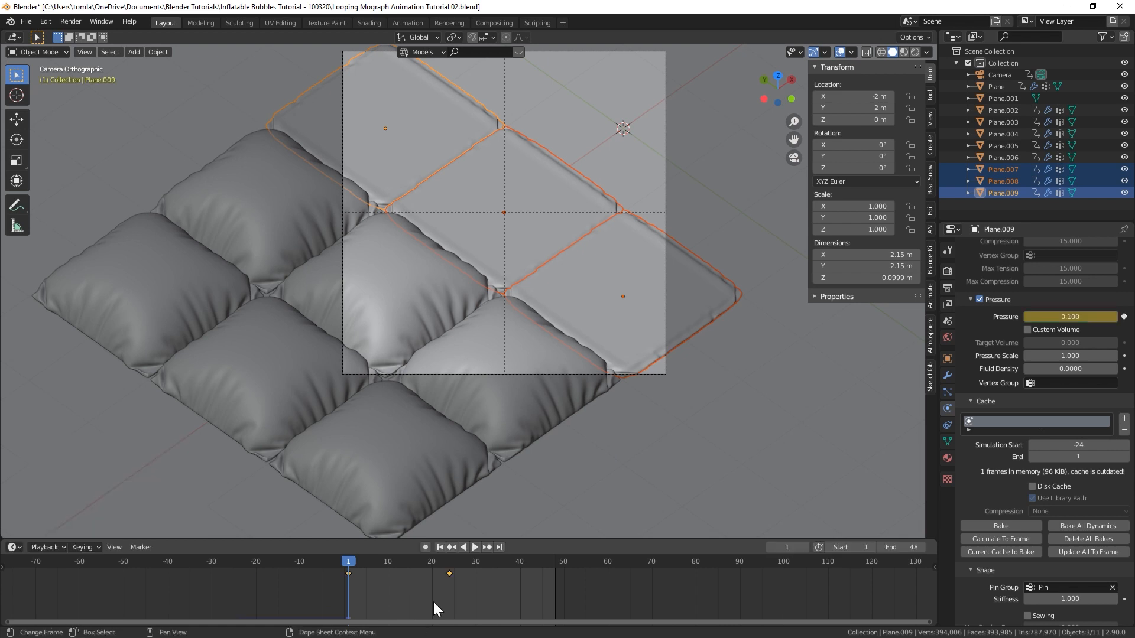
left_click(348, 573)
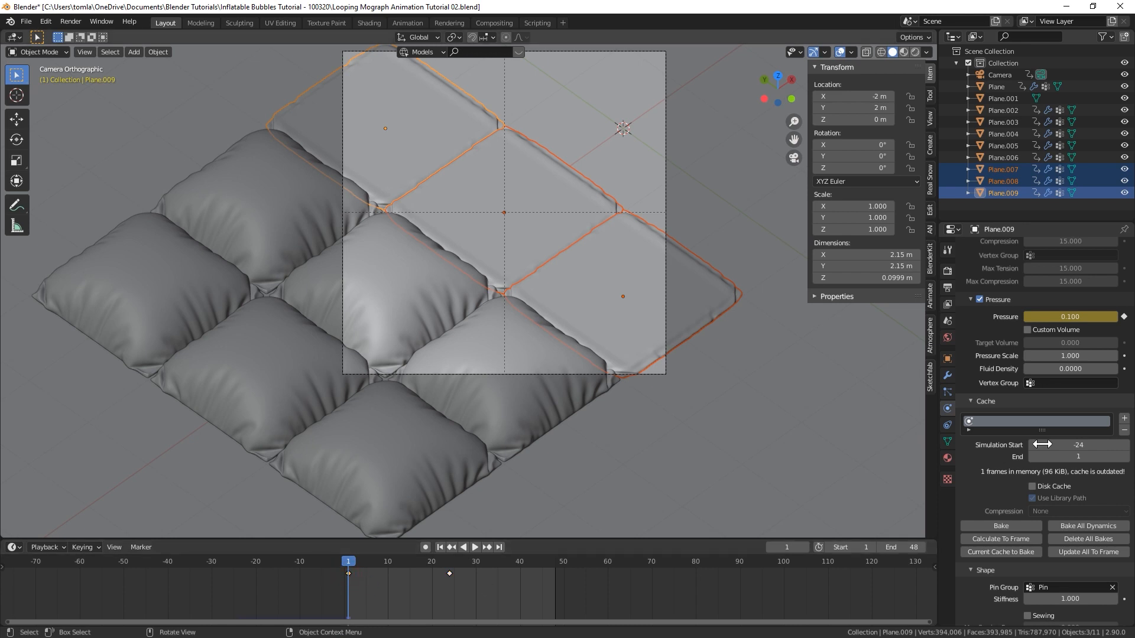
Set the cloth cache of the third row's active plane to start at frame 0 and end at frame 24.
left_click(1068, 443)
type("0")
key("Return")
left_click(1082, 456)
type("25")
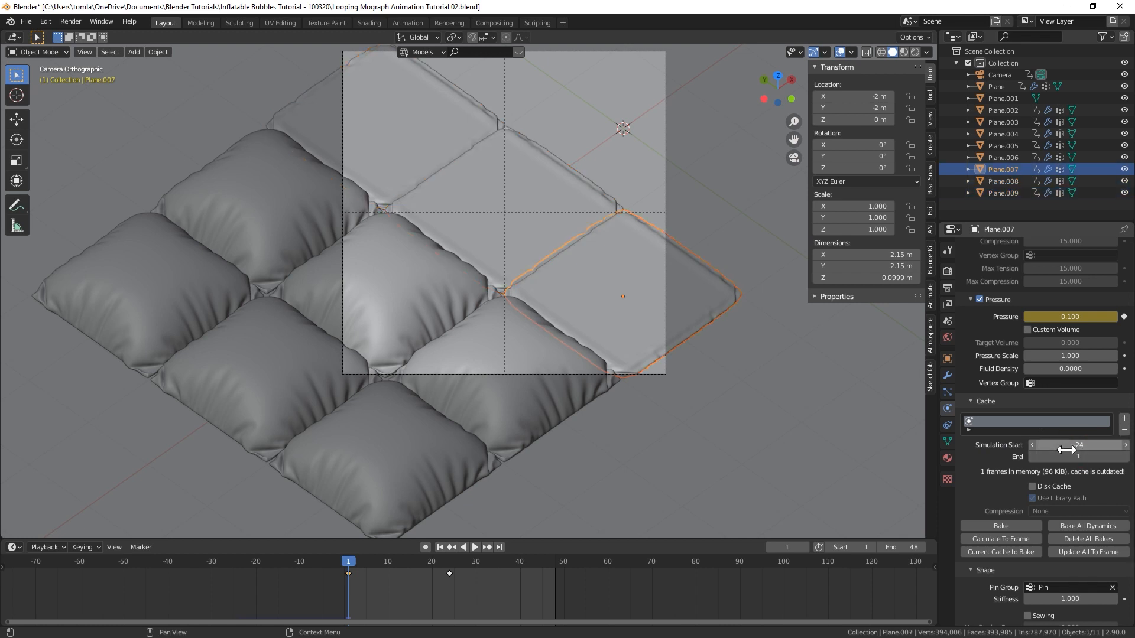
Set the other third-row planes' cloth caches to run from frame 0 to 24, and check the range on each plane.
left_click(1065, 448)
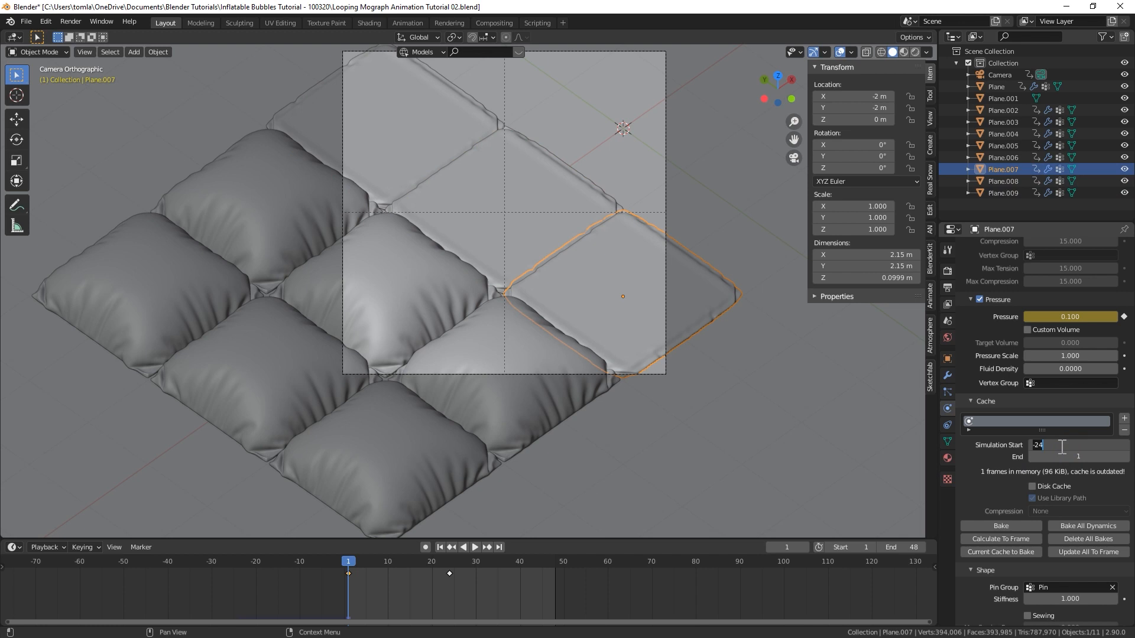
type("0")
key("Return")
left_click(455, 197)
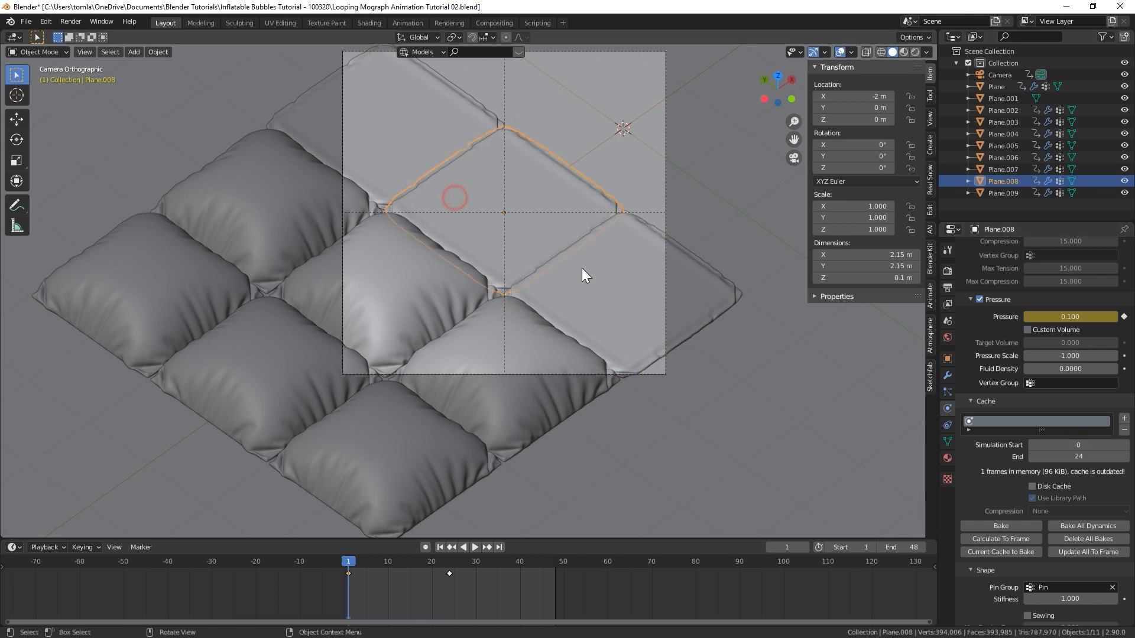
left_click(600, 273)
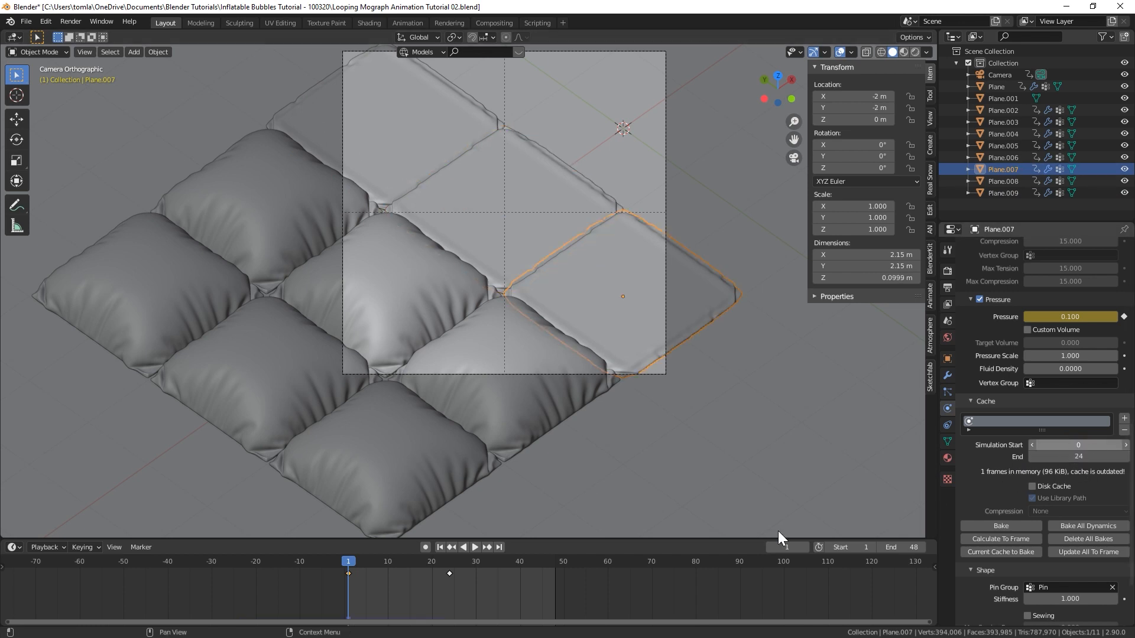
left_click(553, 221)
left_click(420, 127)
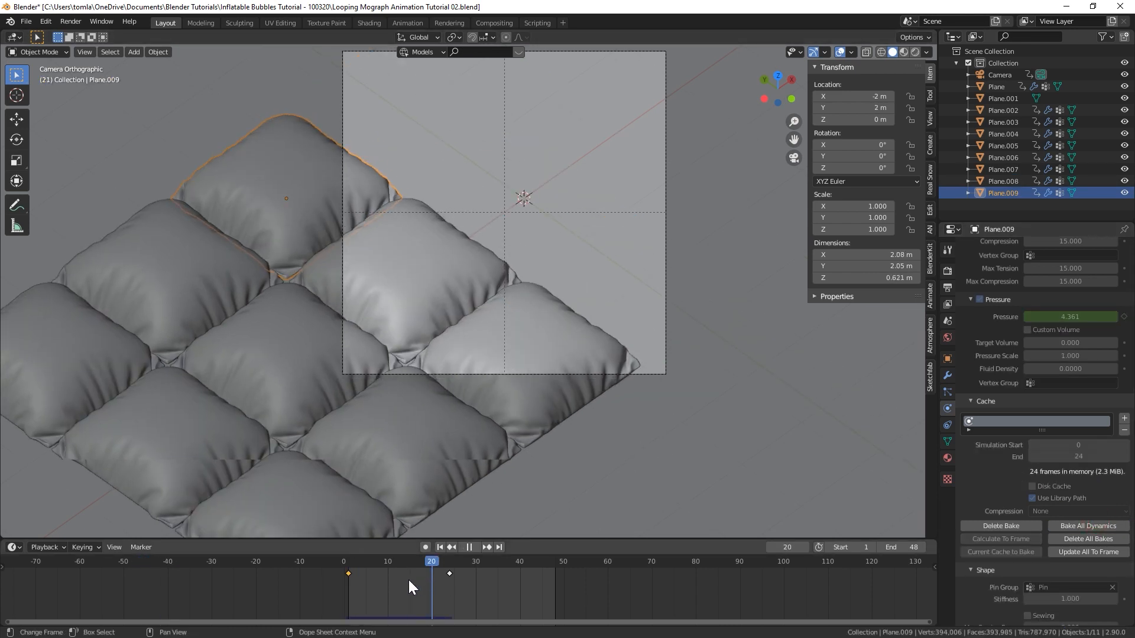
Return to frame 1, save the file, and preview the animation in rendered shading.
left_click(349, 565)
key("ctrl+s")
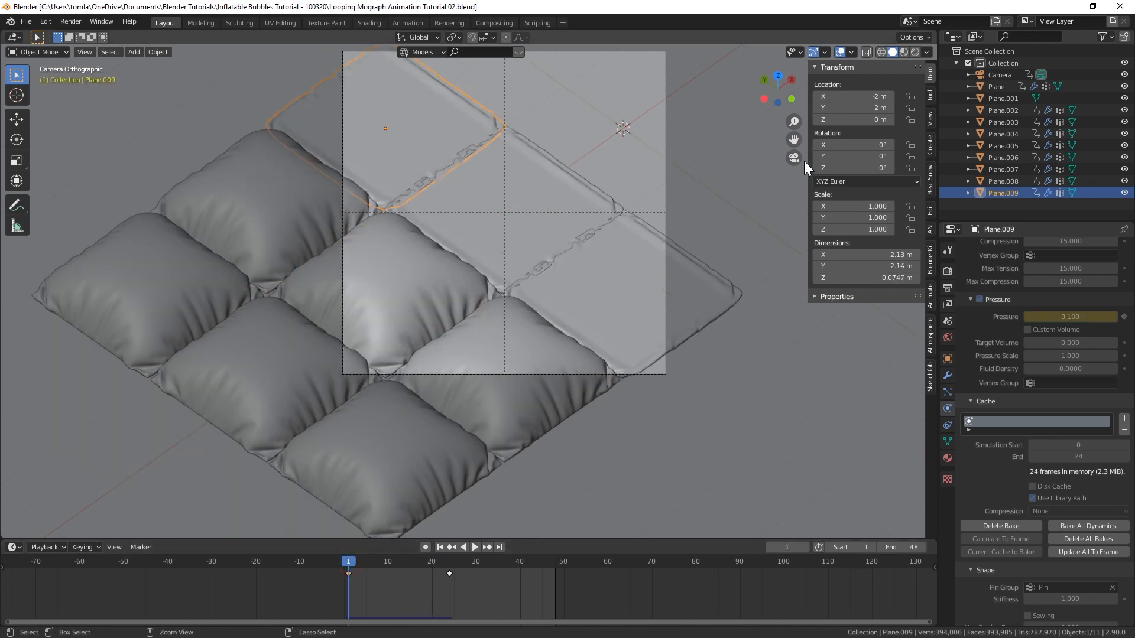
left_click(916, 51)
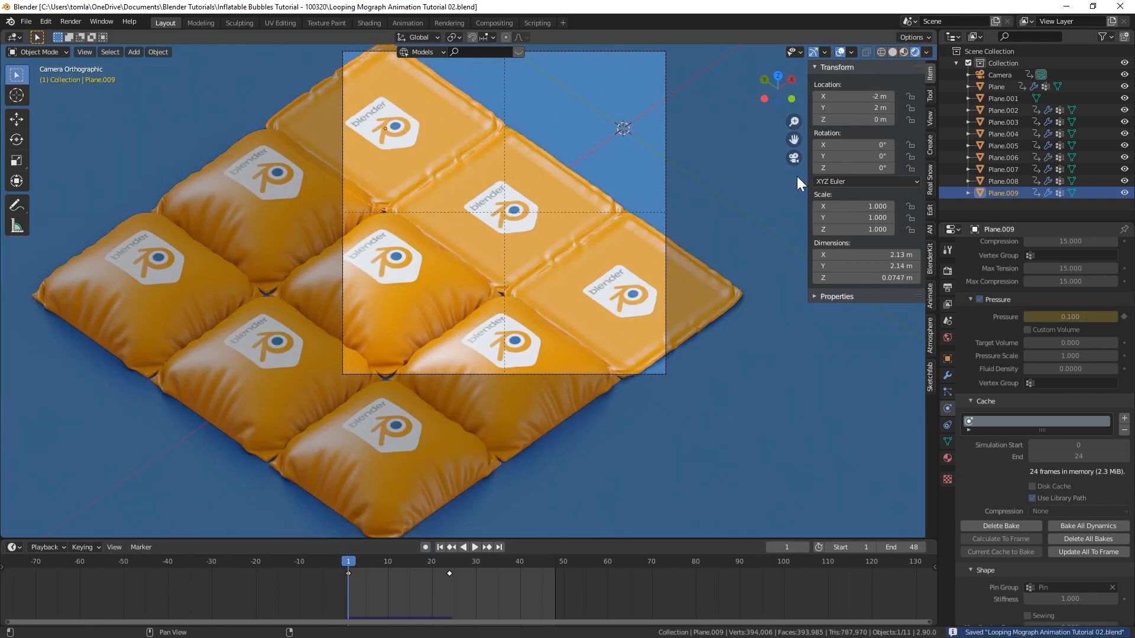
key("space")
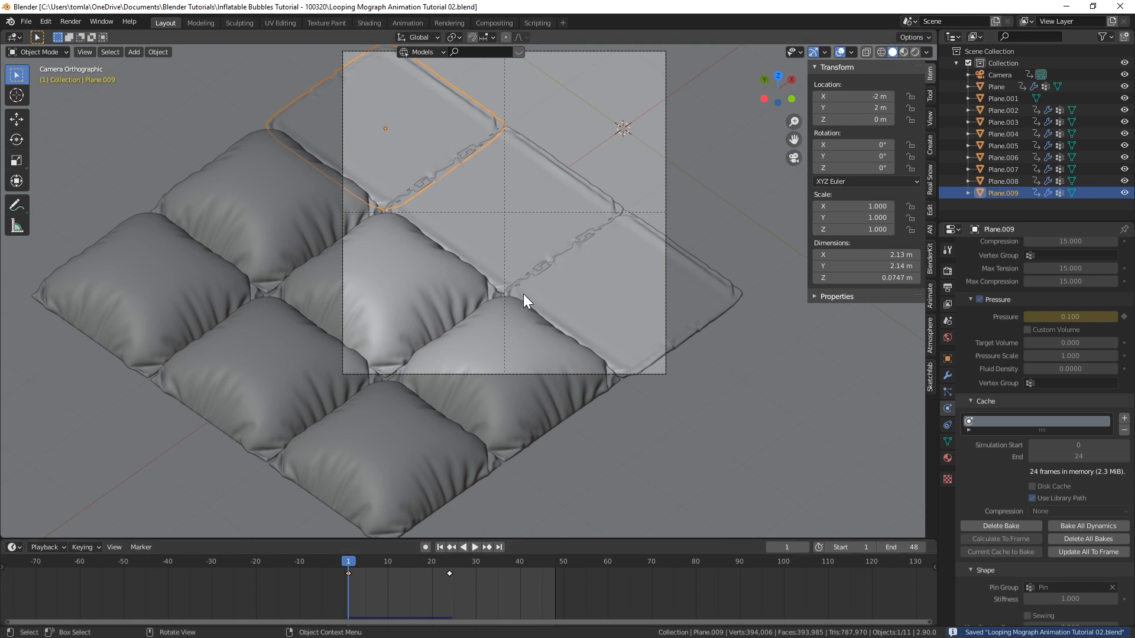
Delete all bakes and duplicate the third row's three planes 2 m along the X axis as a fourth row.
left_click(587, 281)
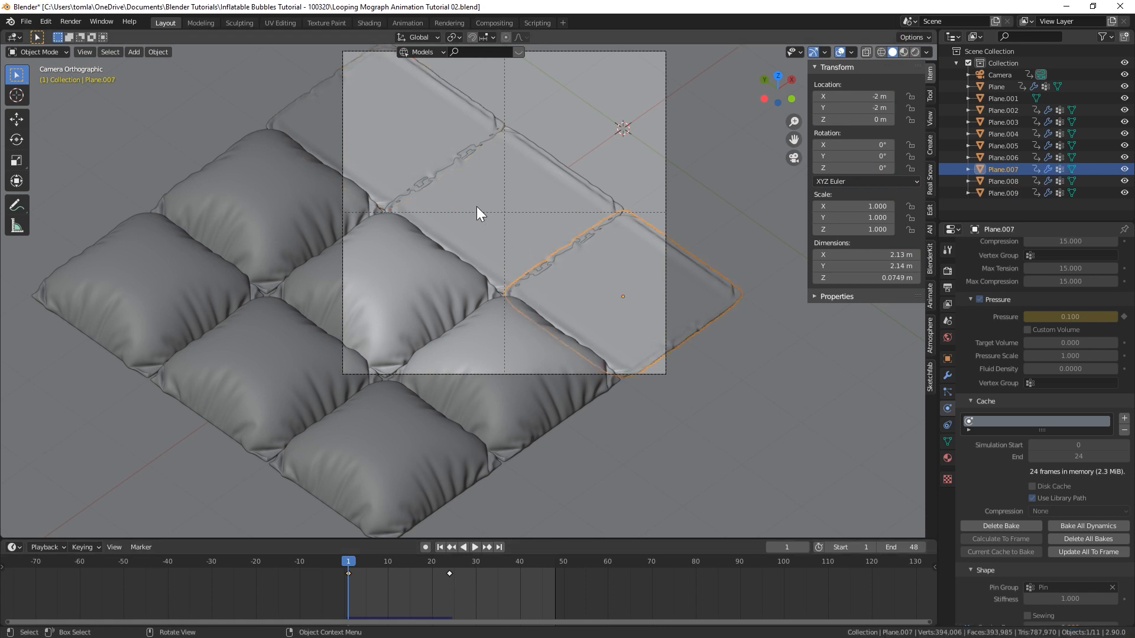
left_click(462, 184, "shift")
left_click(1083, 535)
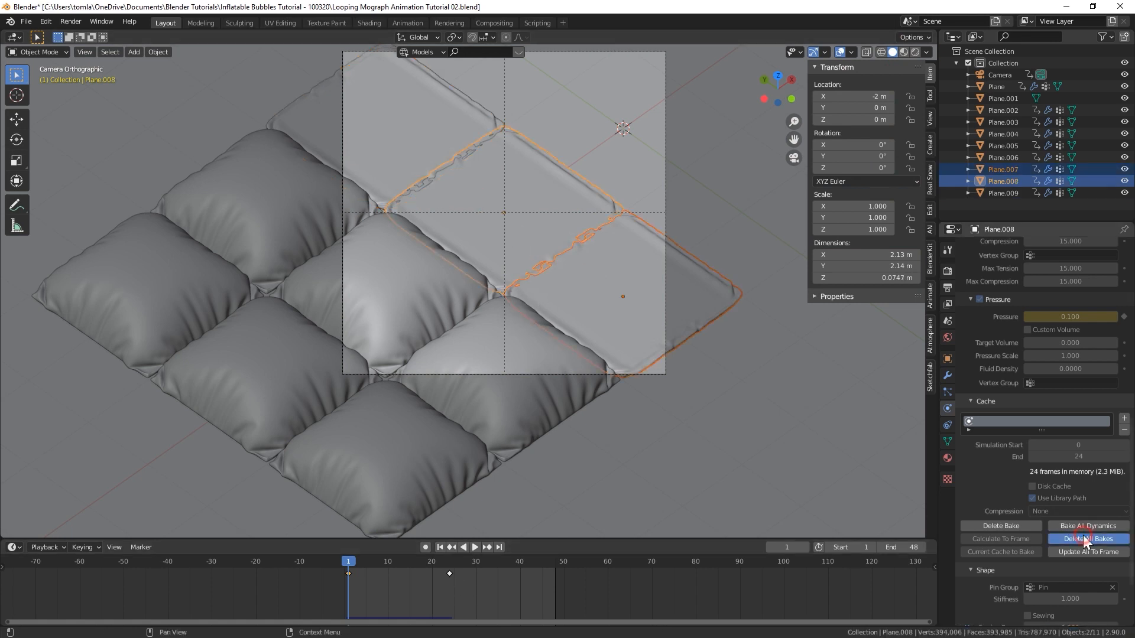
left_click(588, 278, "shift")
left_click(534, 236, "shift")
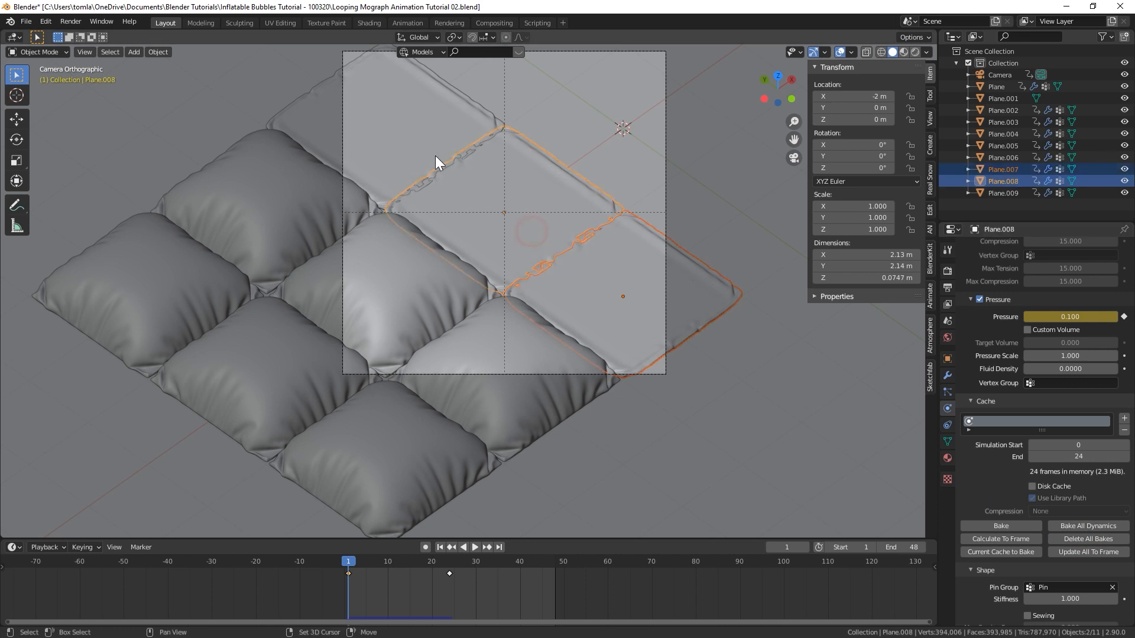
left_click(446, 166, "shift")
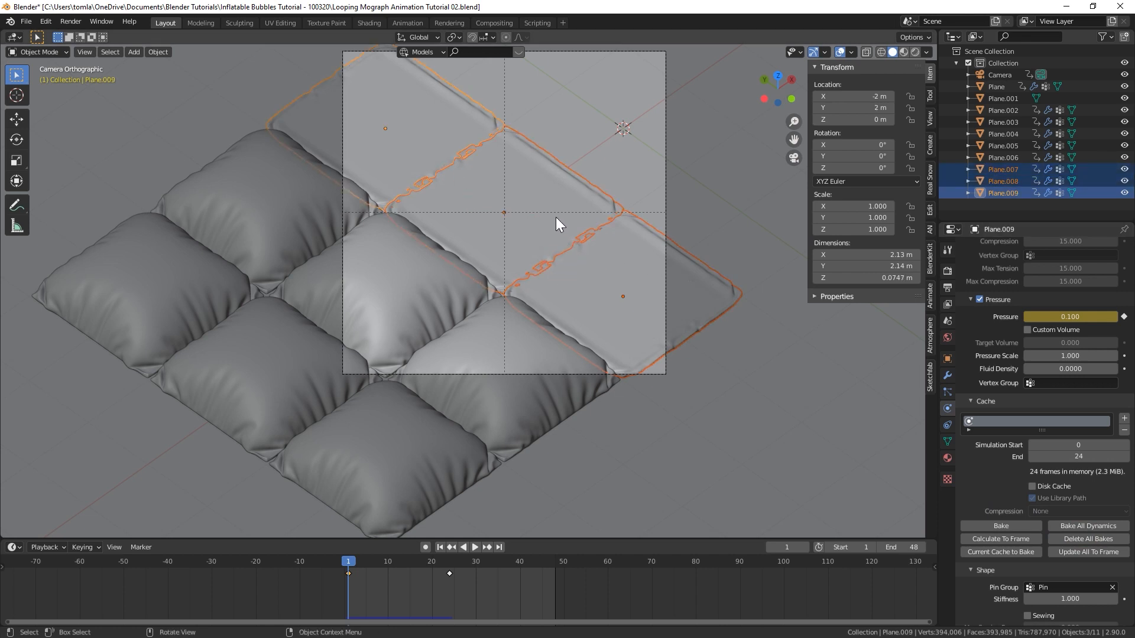
key("shift+d")
type("x")
type("2")
key("Return")
middle_click_drag(552, 196, 269, 351, "shift")
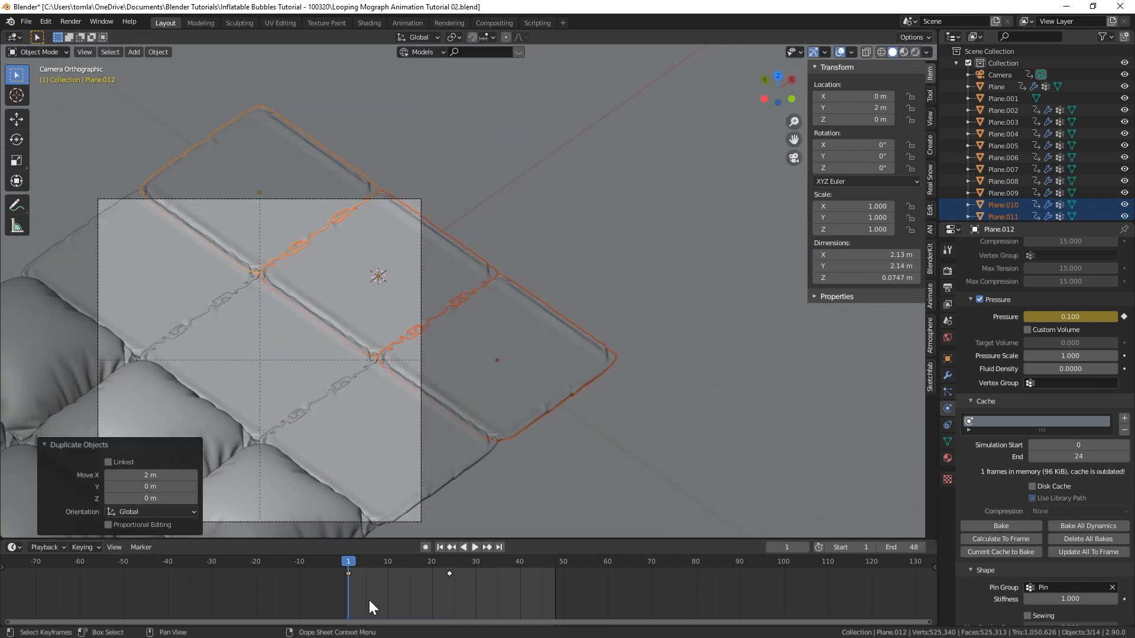
Select both pressure keyframes of the fourth row and shift them forward by 24 frames.
type("g24")
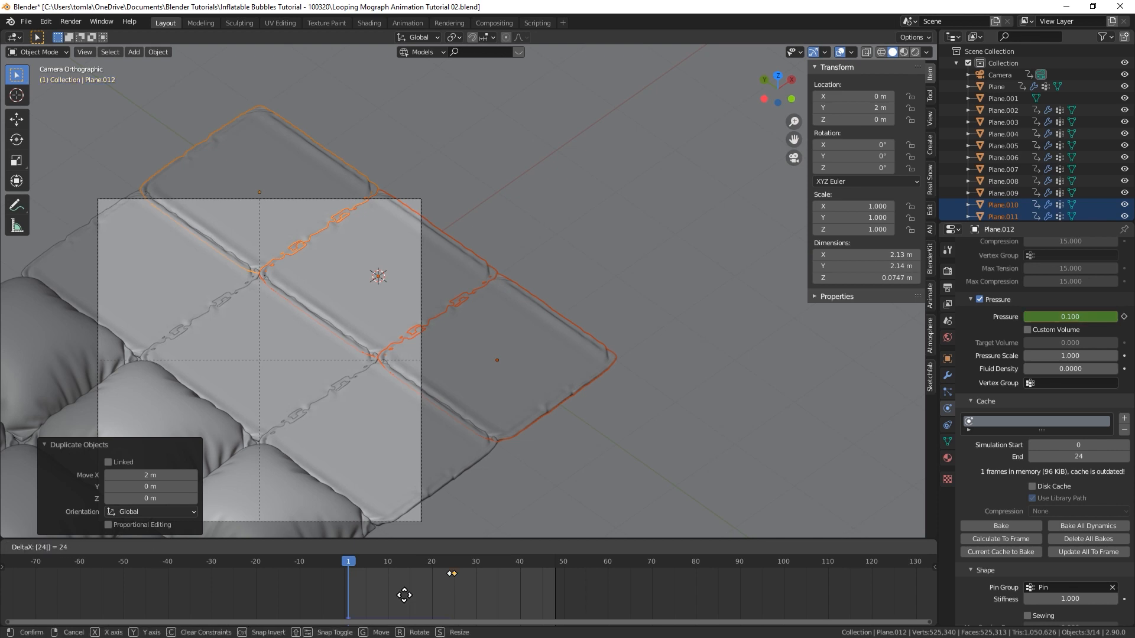
key("Escape")
left_click_drag(480, 590, 309, 566)
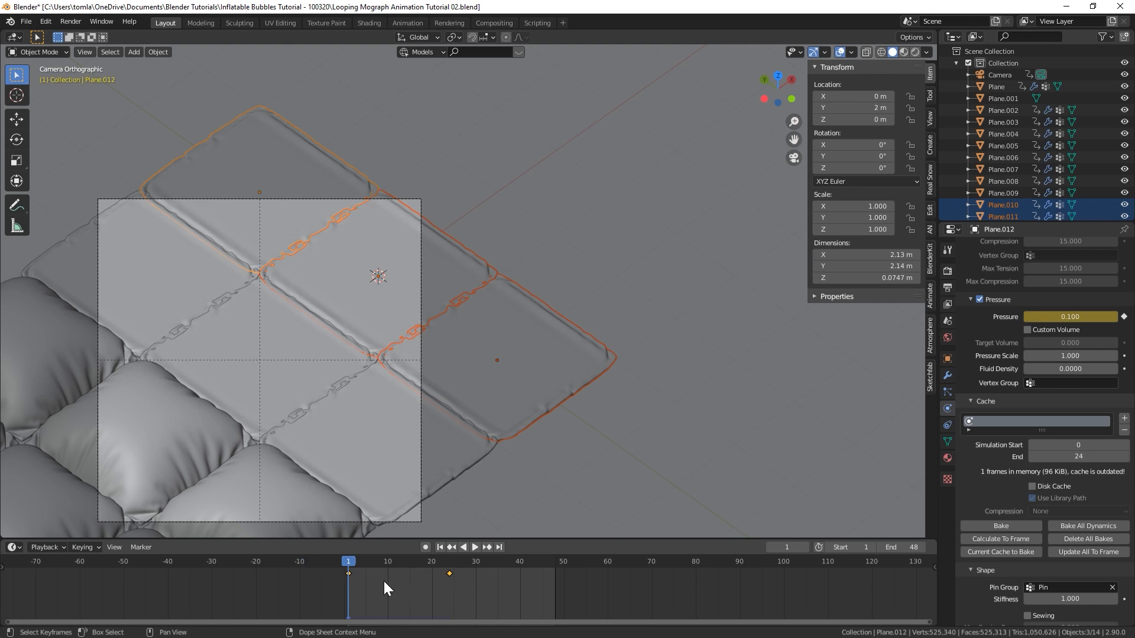
type("g24")
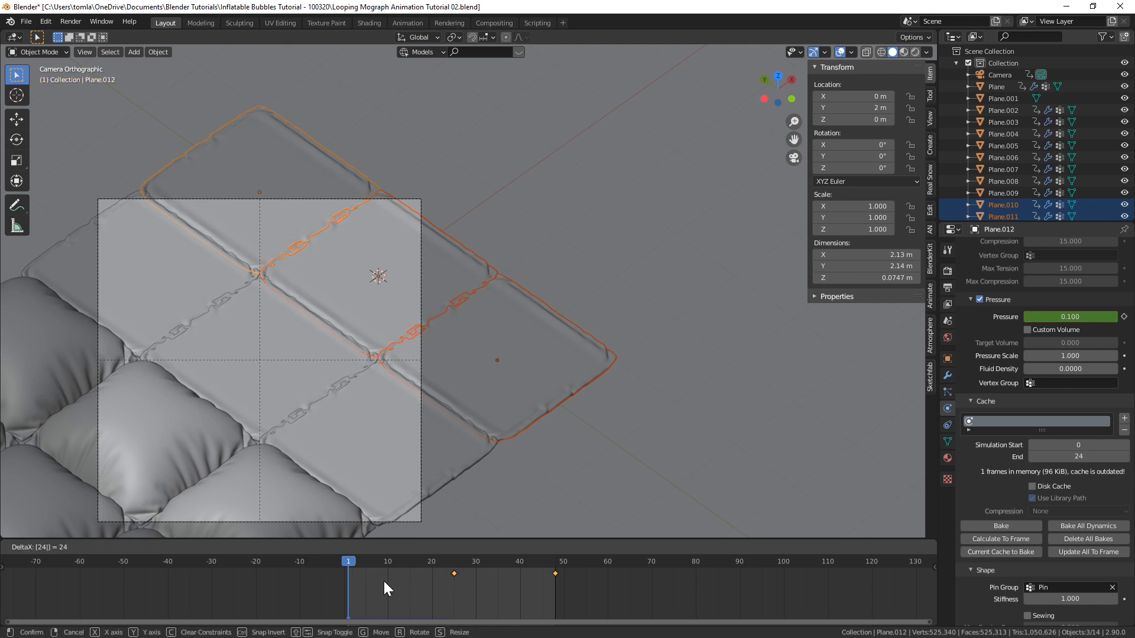
key("Return")
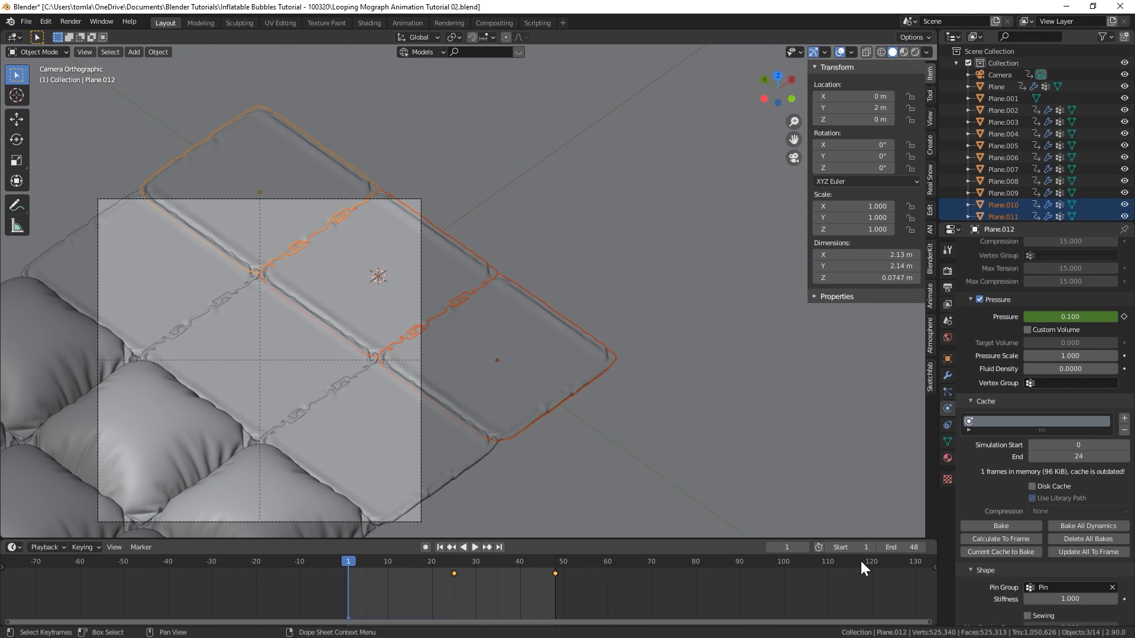
Set the cloth cache of each fourth-row plane to end at frame 48, and check the range on the planes.
left_click(488, 373)
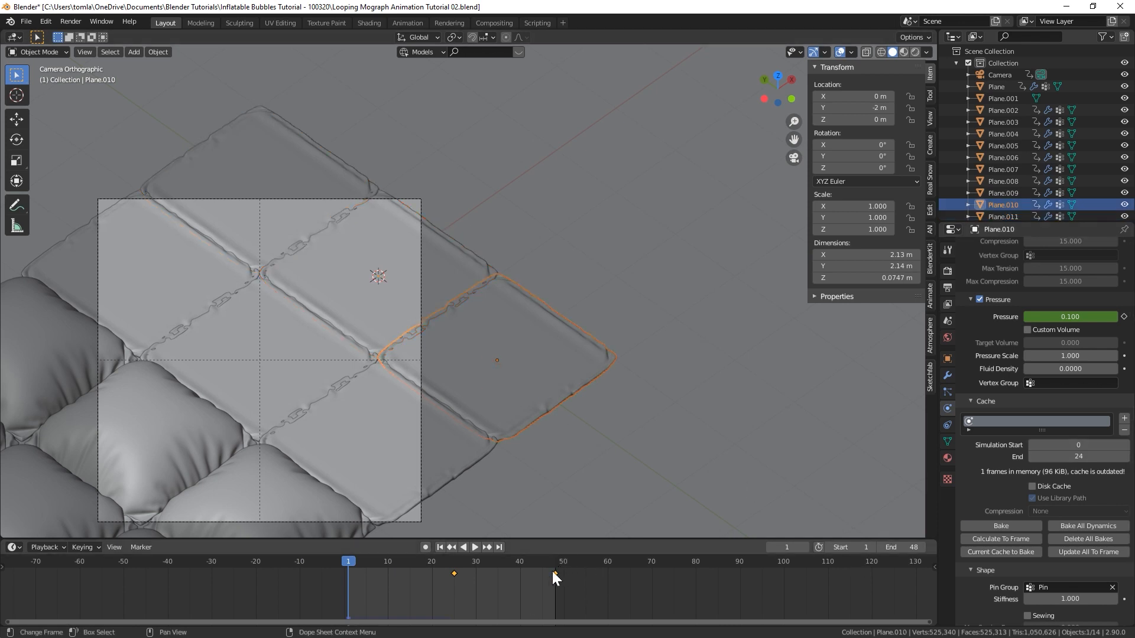
left_click(1072, 456)
type("48")
key("Return")
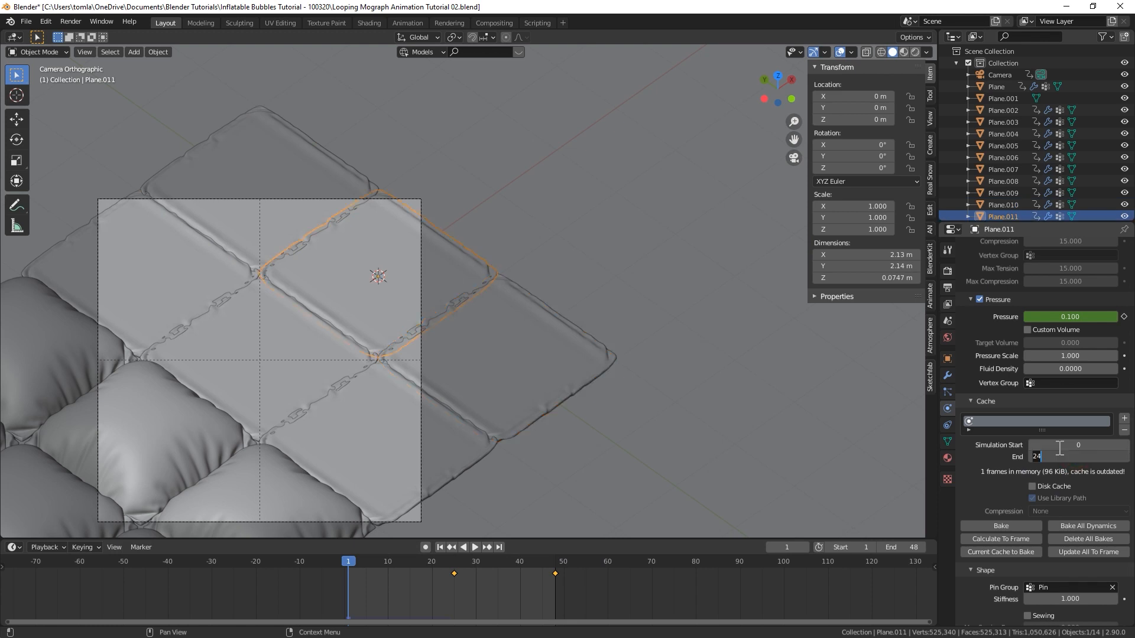
type("48")
key("Return")
key("shift+d")
key("y")
key("2")
key("Return")
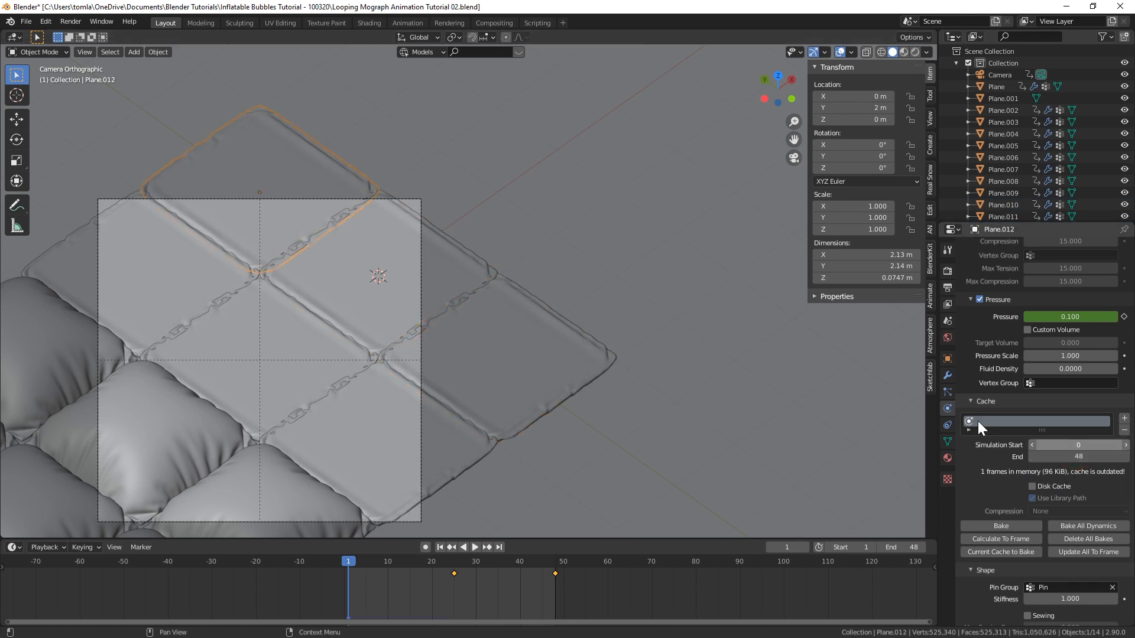
left_click(348, 271)
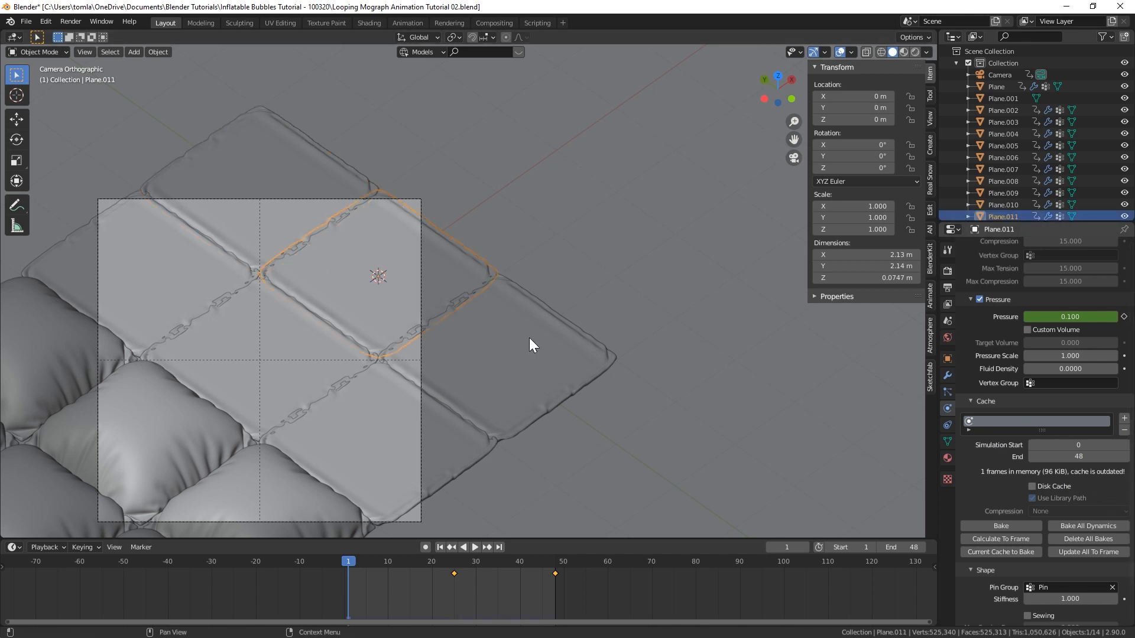
left_click(490, 351)
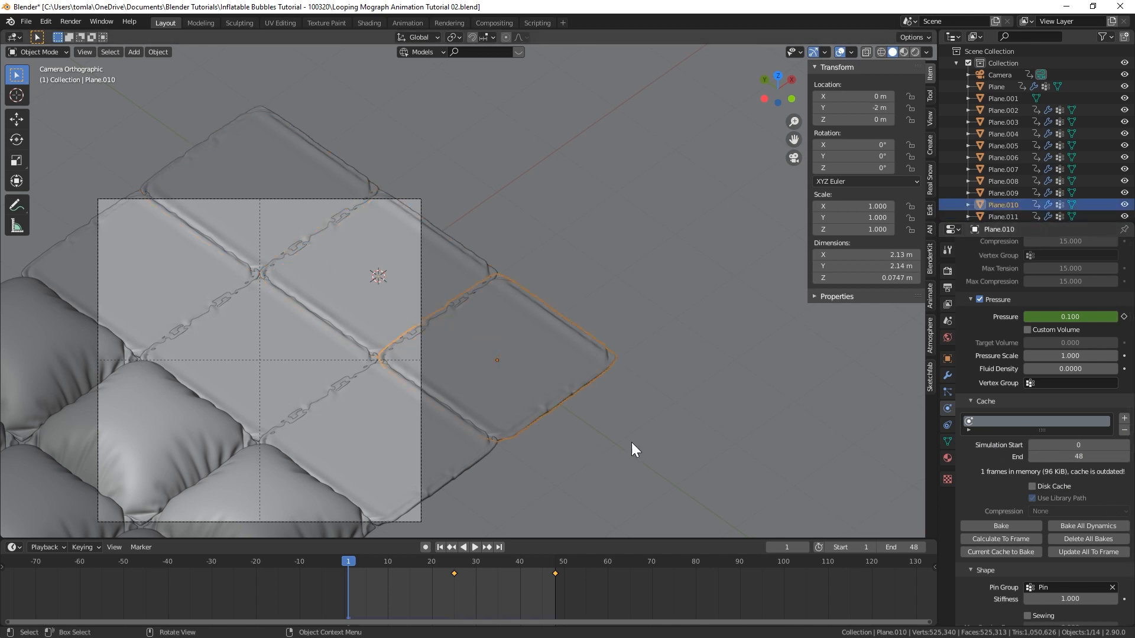
Save the file and bake all dynamics.
key("ctrl+s")
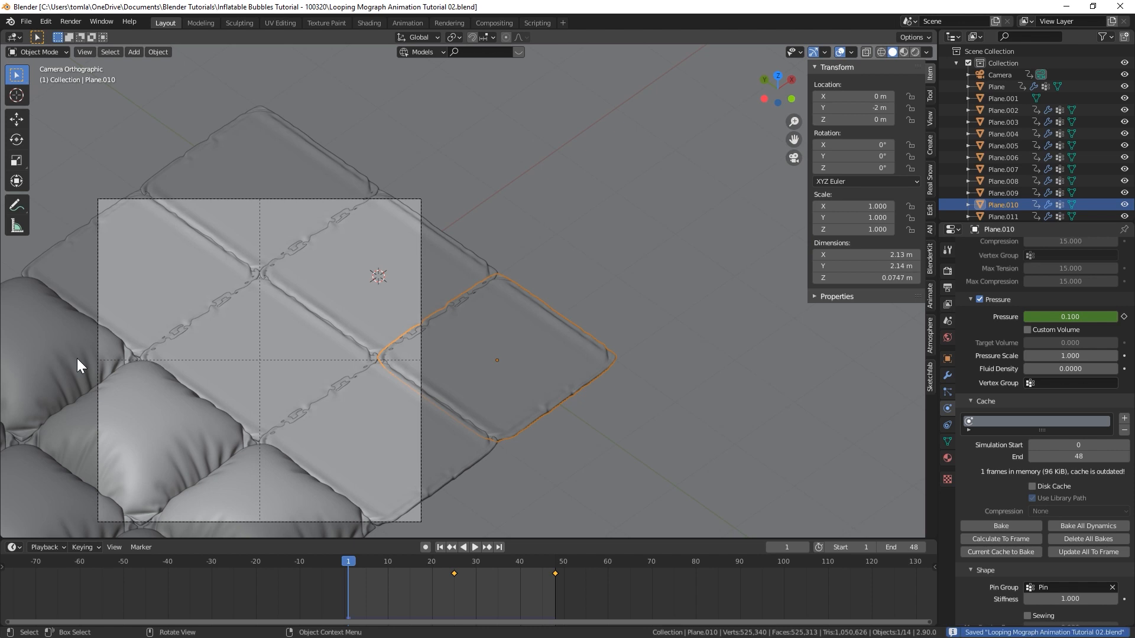
middle_click_drag(151, 317, 399, 238, "shift")
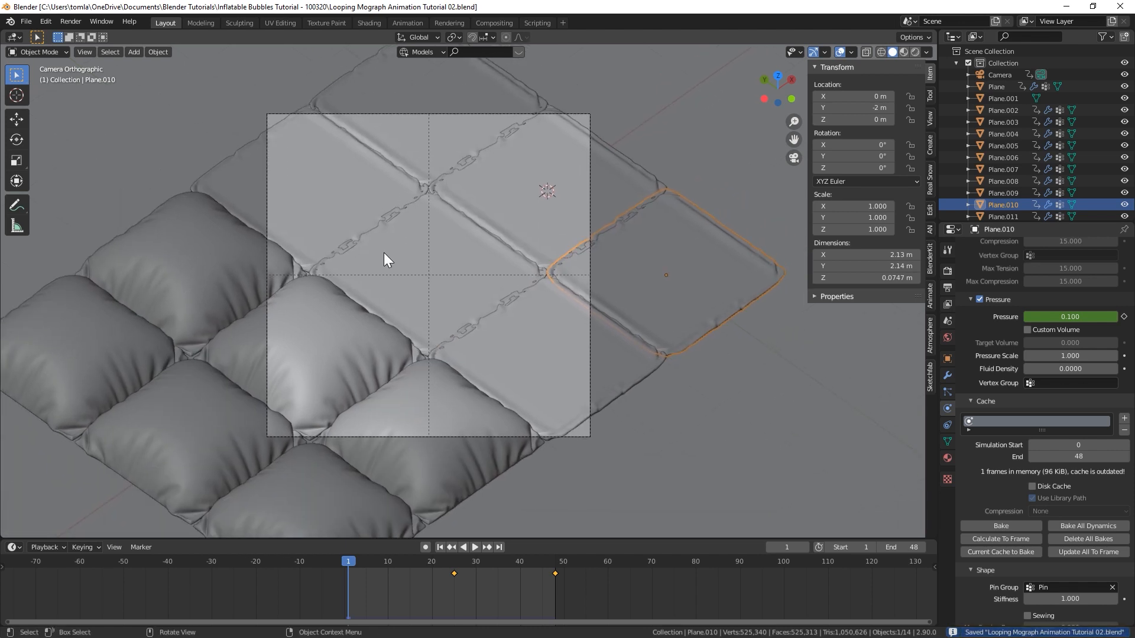
left_click(1081, 527)
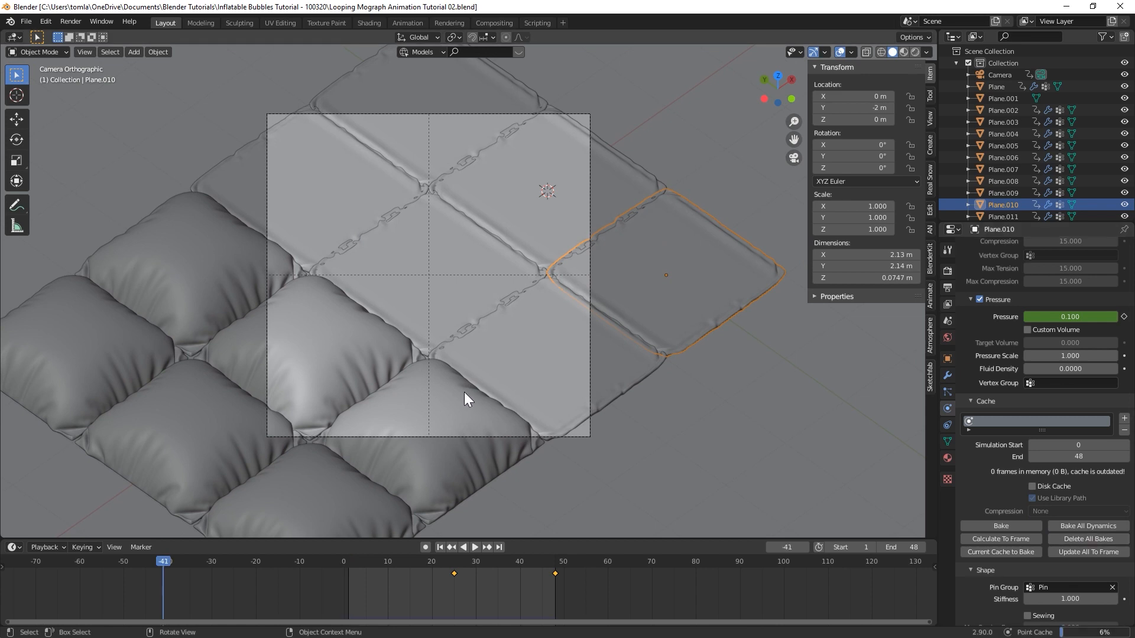
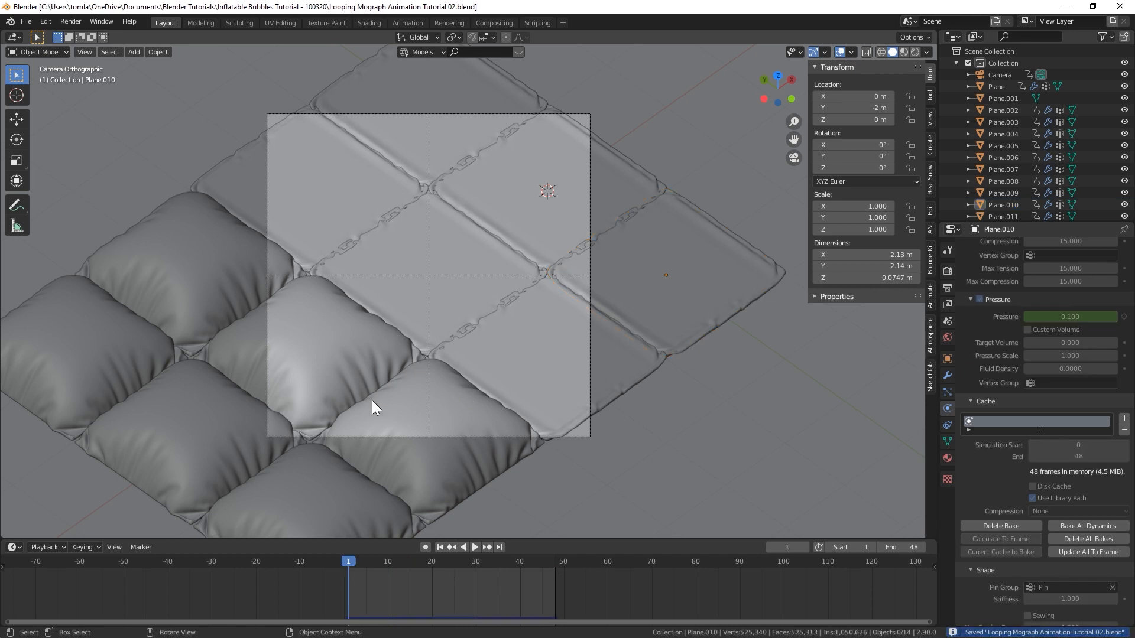
Play the baked animation from frame 1 with the newest rows in view, and rewind to the start.
key("space")
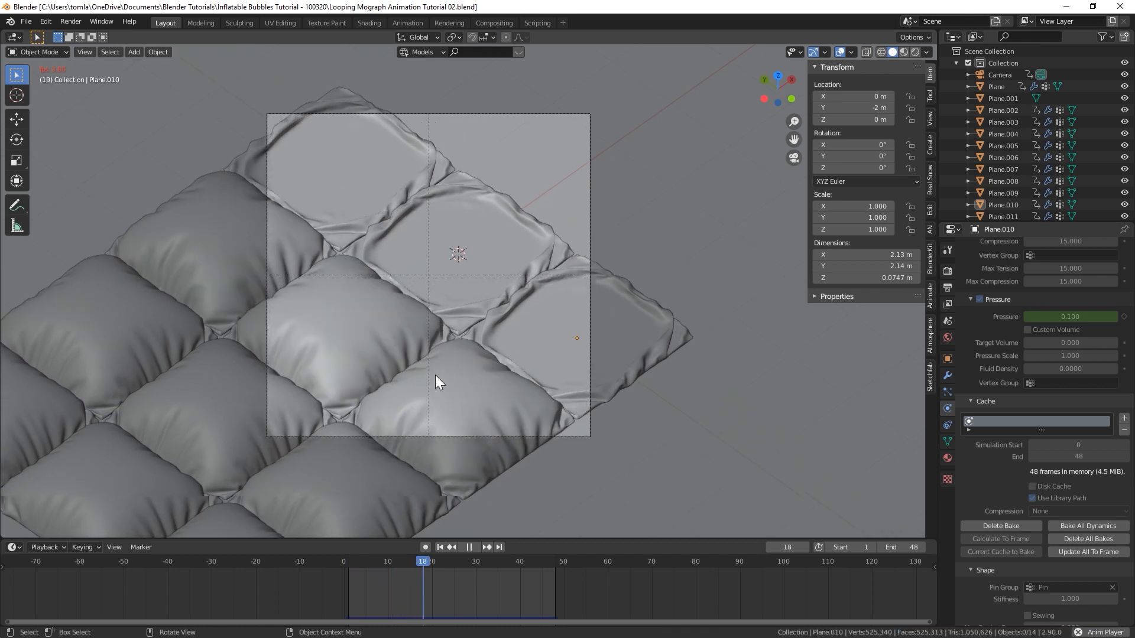
key("space")
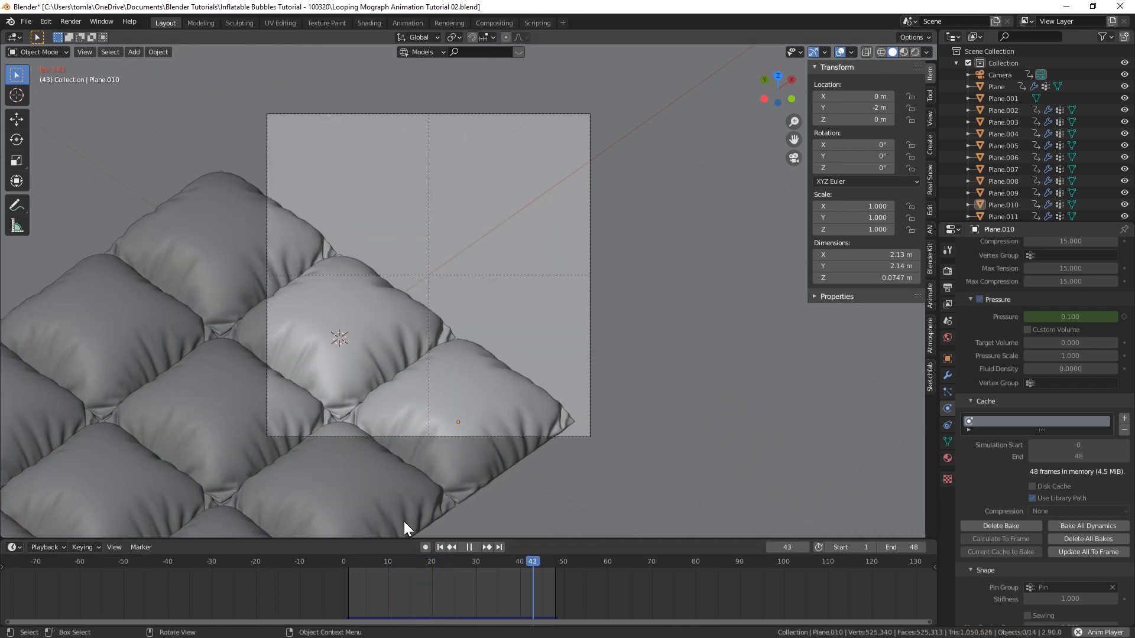
left_click(438, 547)
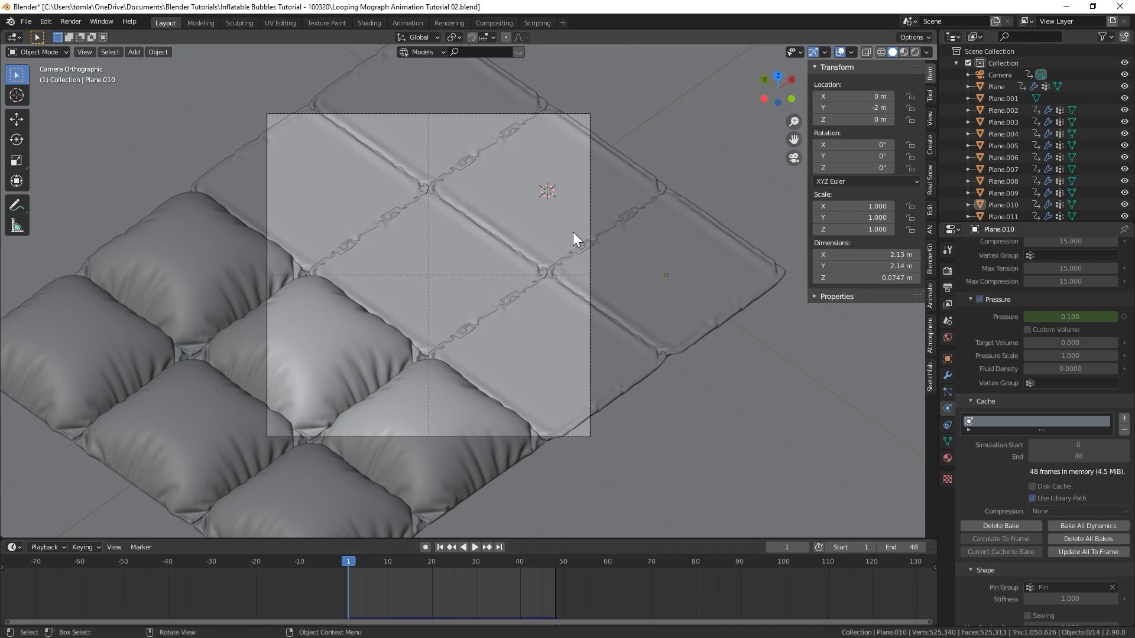
middle_click_drag(559, 246, 332, 379, "shift")
key("space")
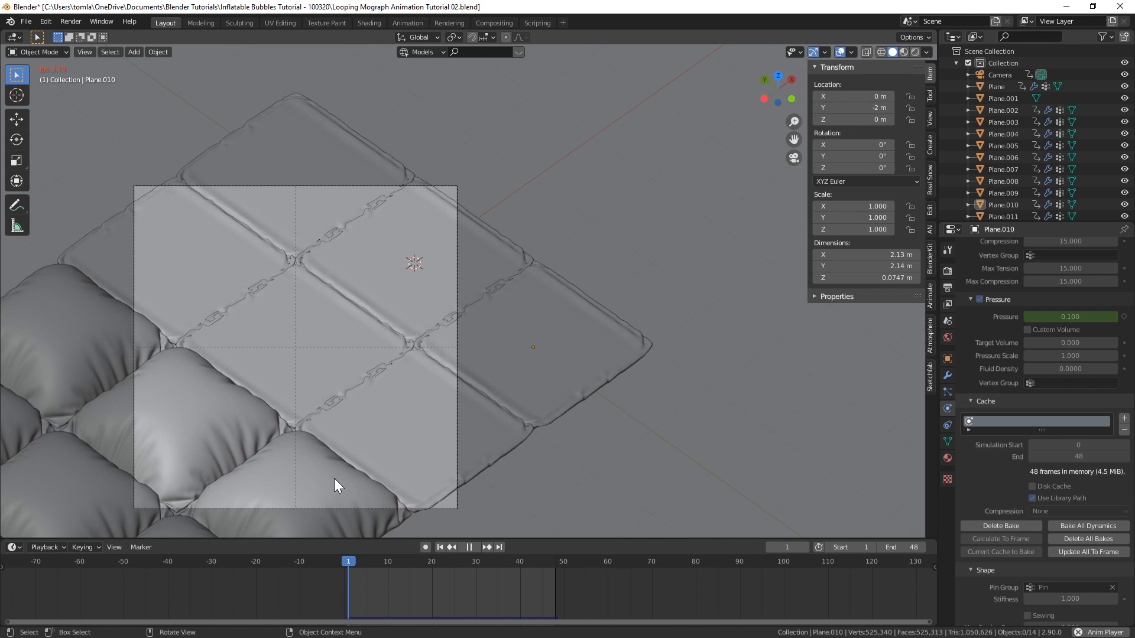
key("space")
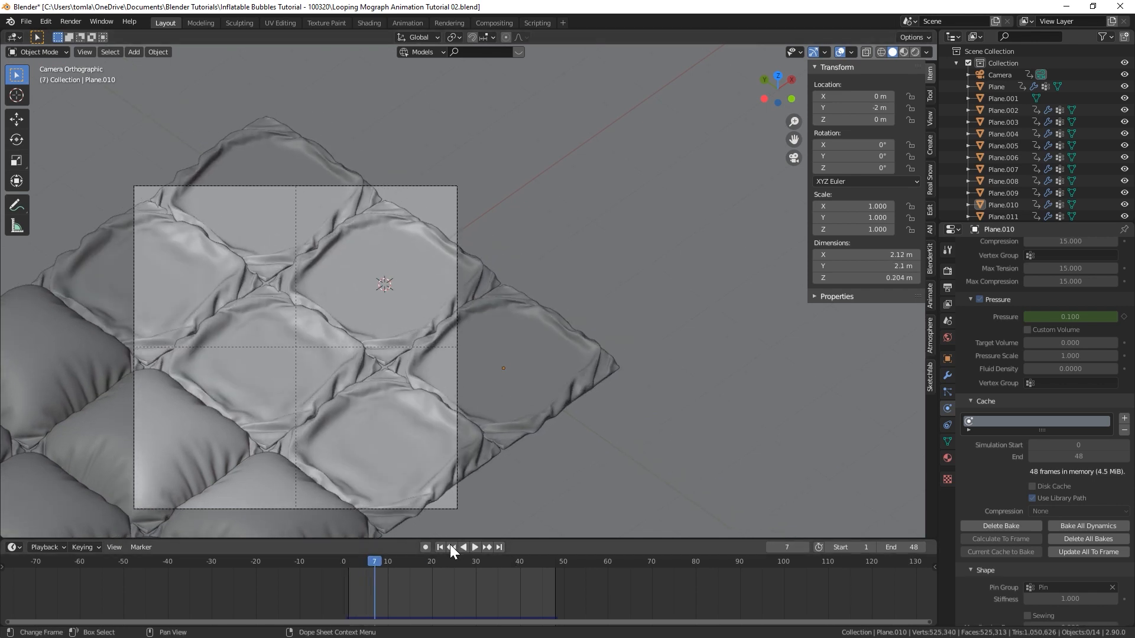
left_click(441, 546)
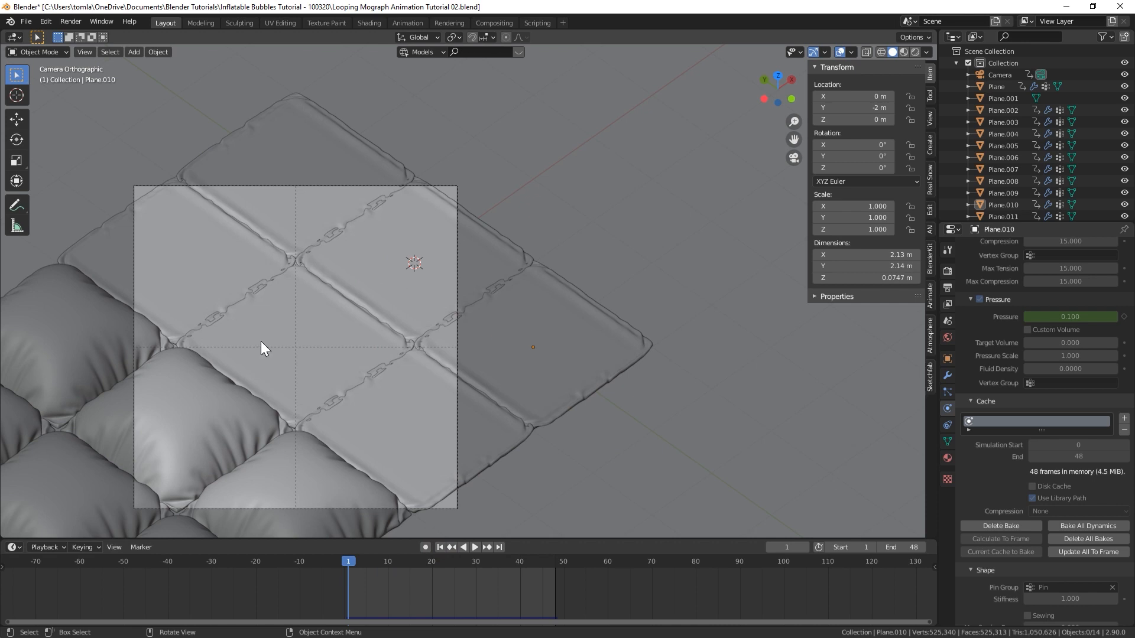
Advance two frames to frame 3, and play onward in short bursts to inspect how the third and fourth rows inflate.
key("Right")
key("Right")
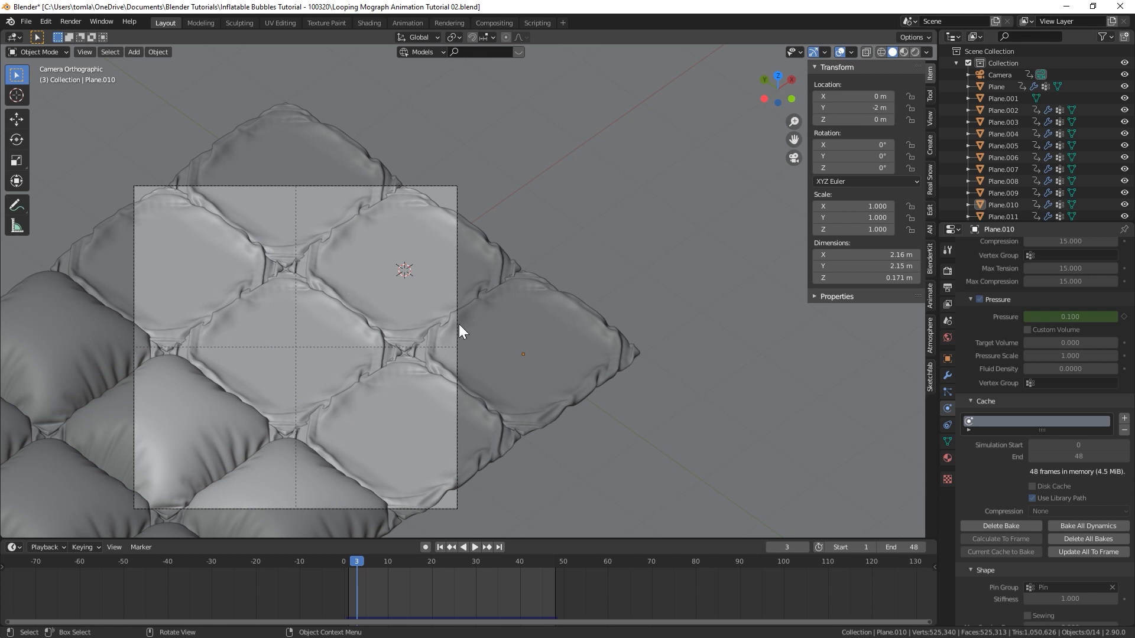
key("space")
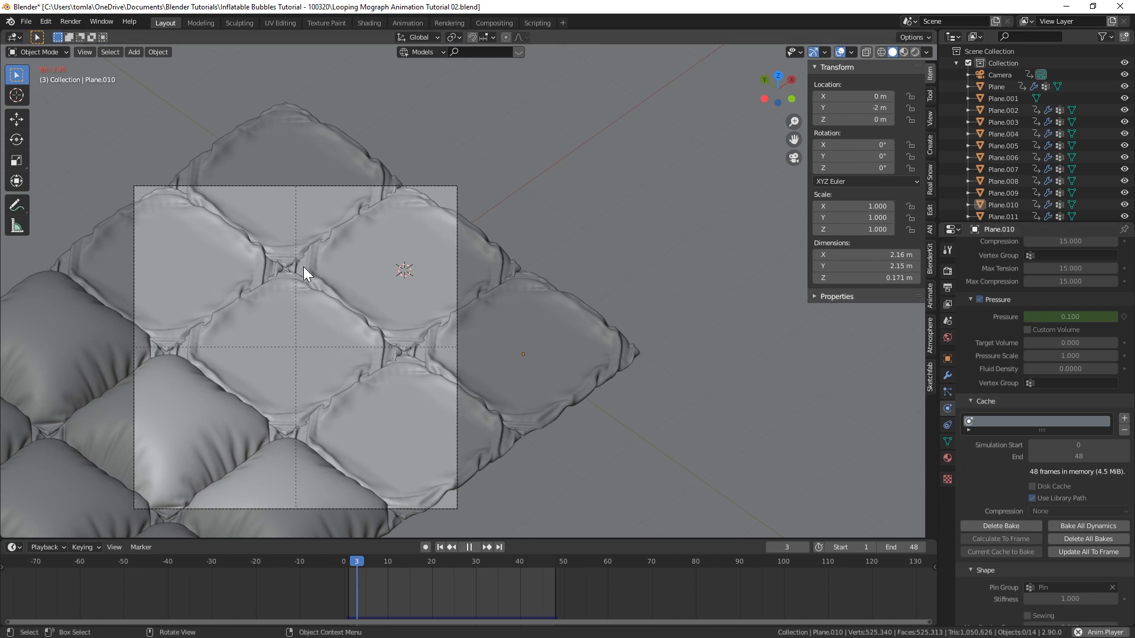
key("space")
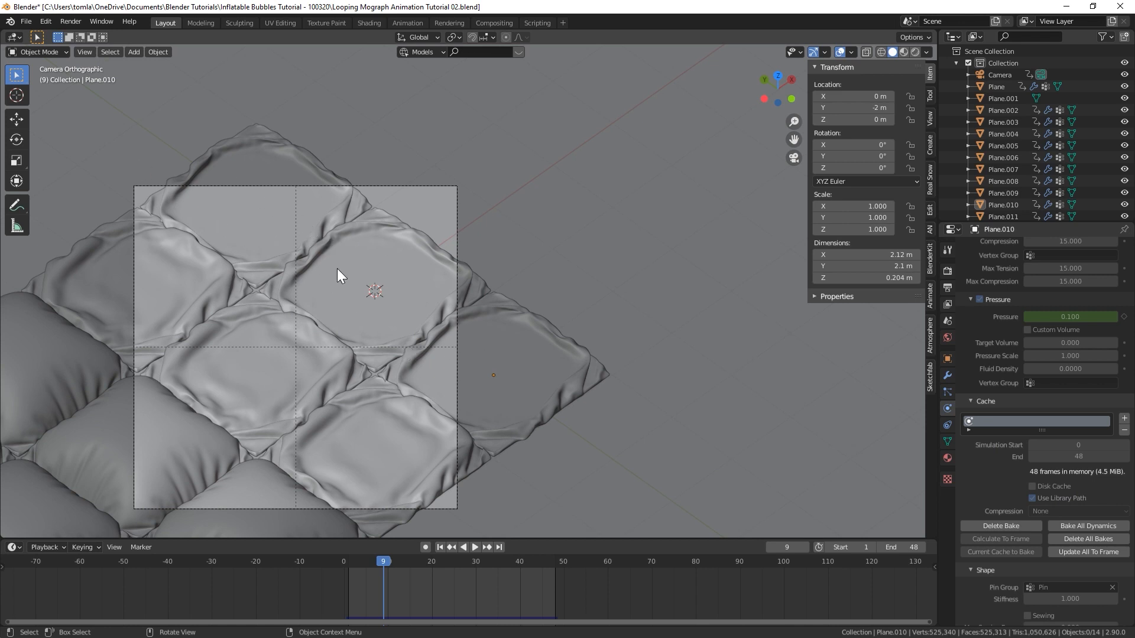
key("space")
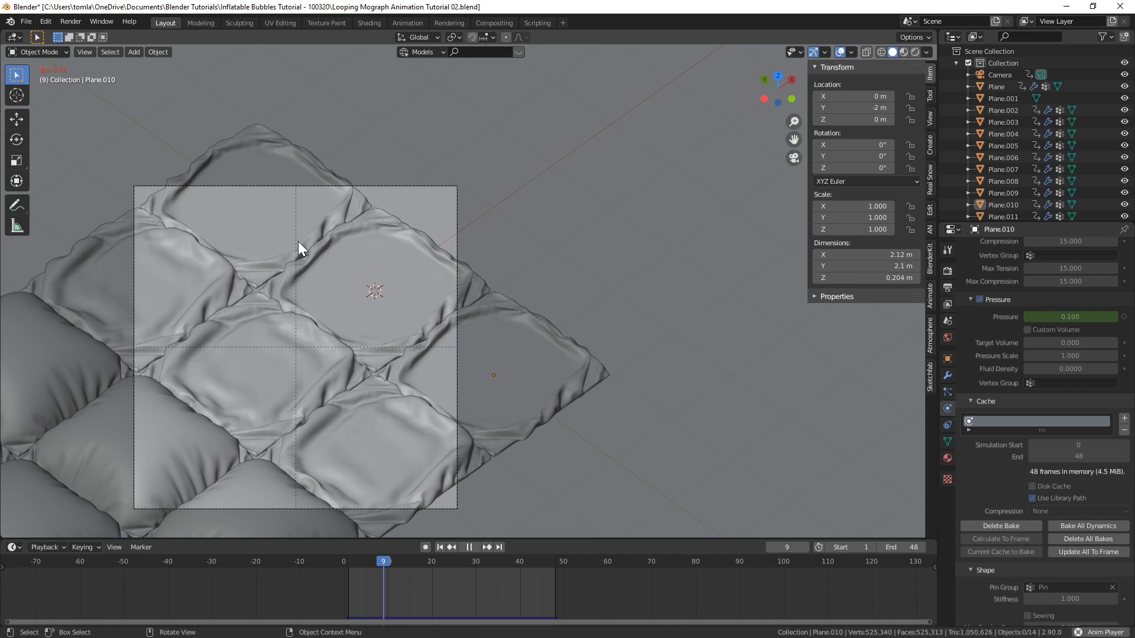
key("space")
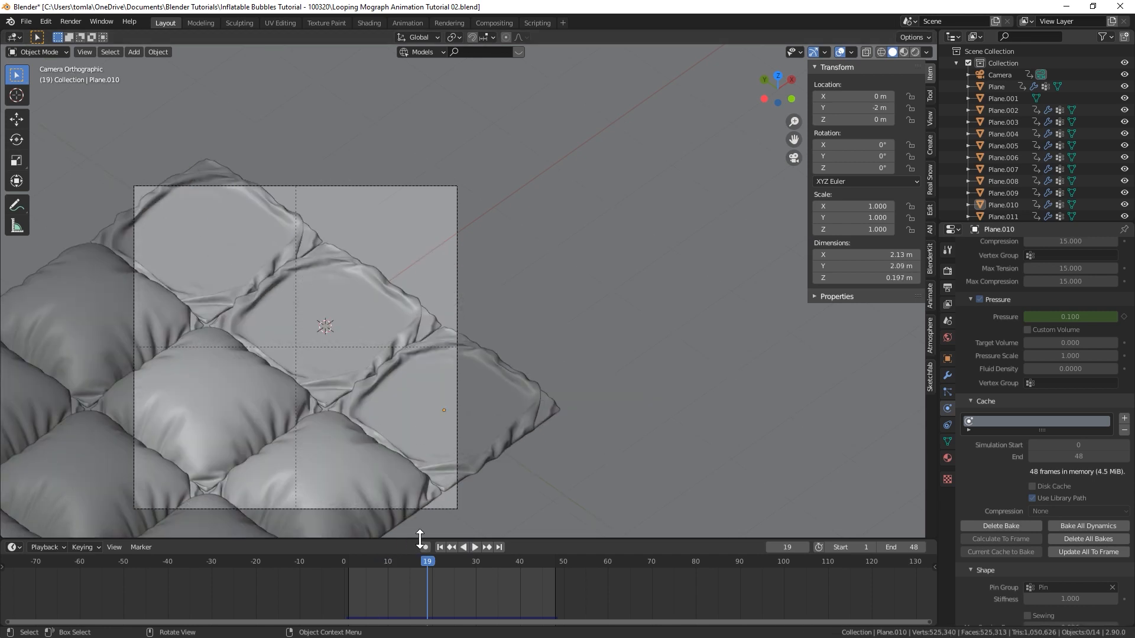
Return to the first frame, save the file, and replay the animation.
left_click(439, 548)
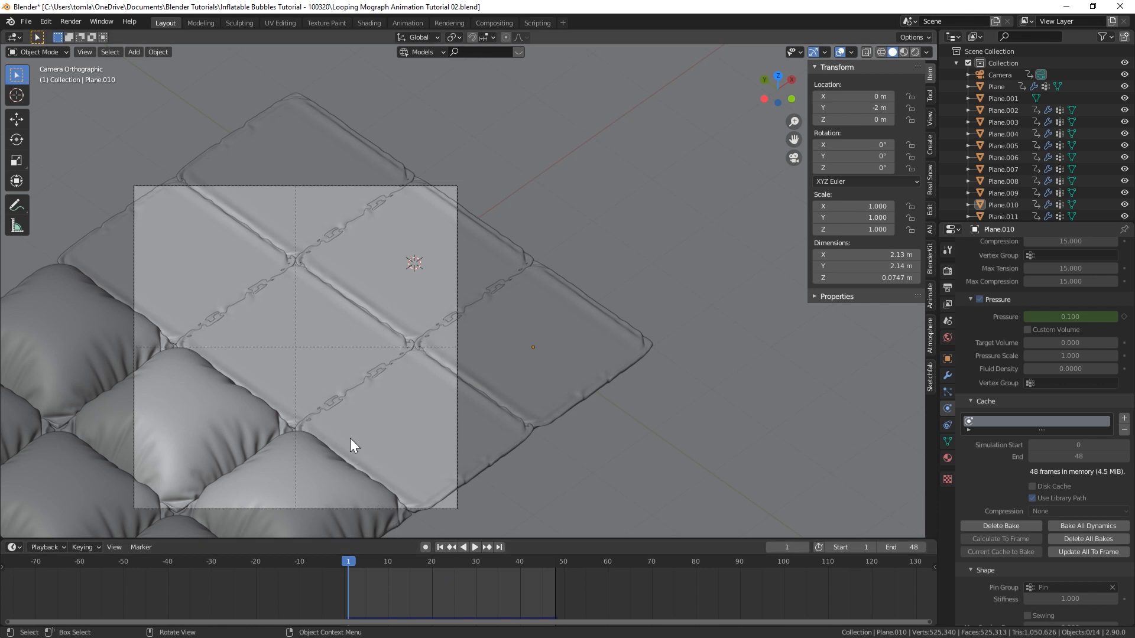
key("ctrl+s")
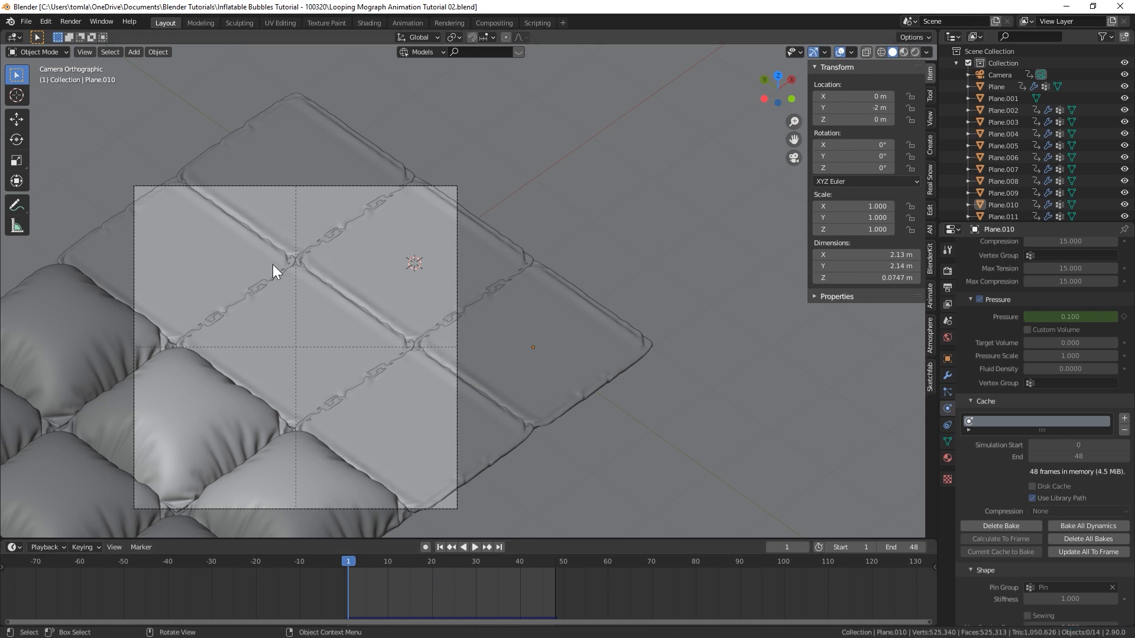
key("space")
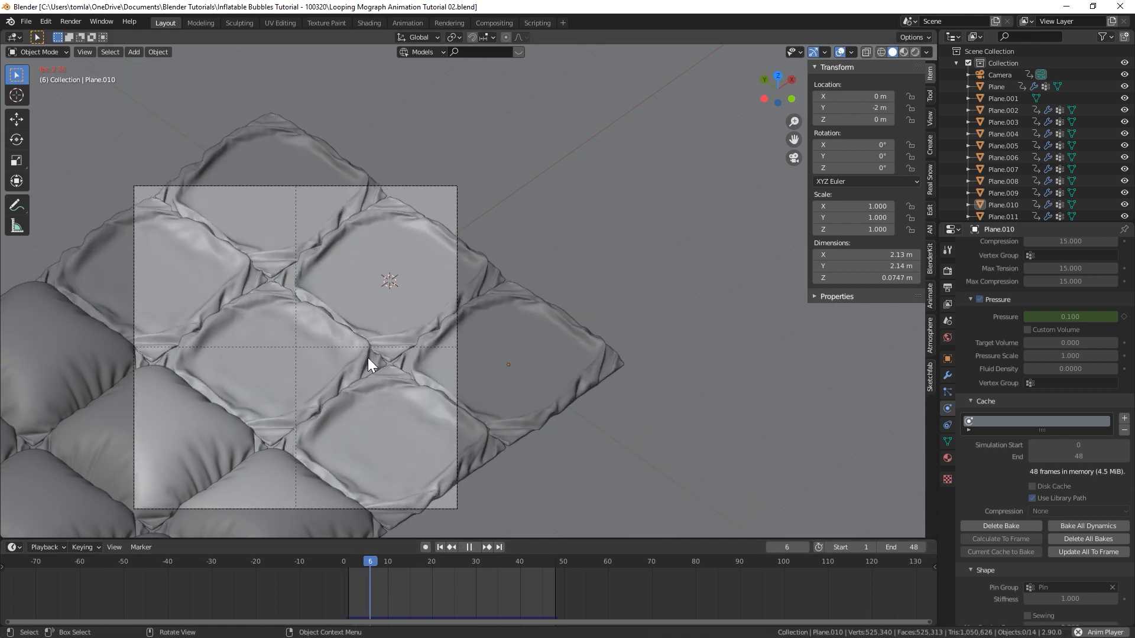
Stop playback, set the scene's start frame to 25, and jump to that frame.
key("space")
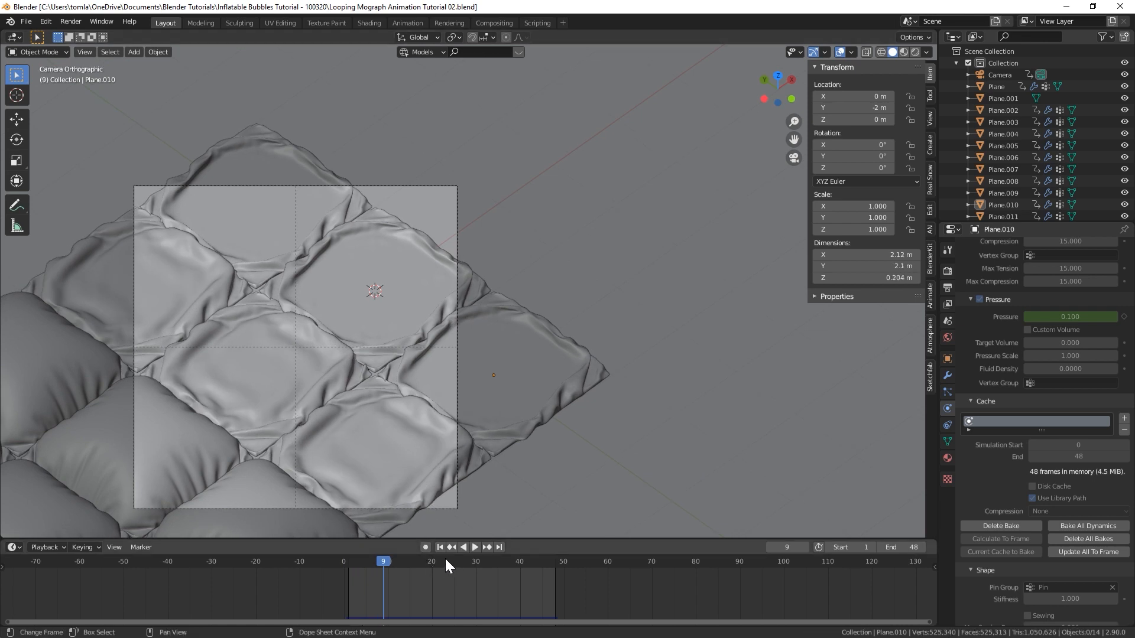
left_click(848, 547)
type("25")
key("Return")
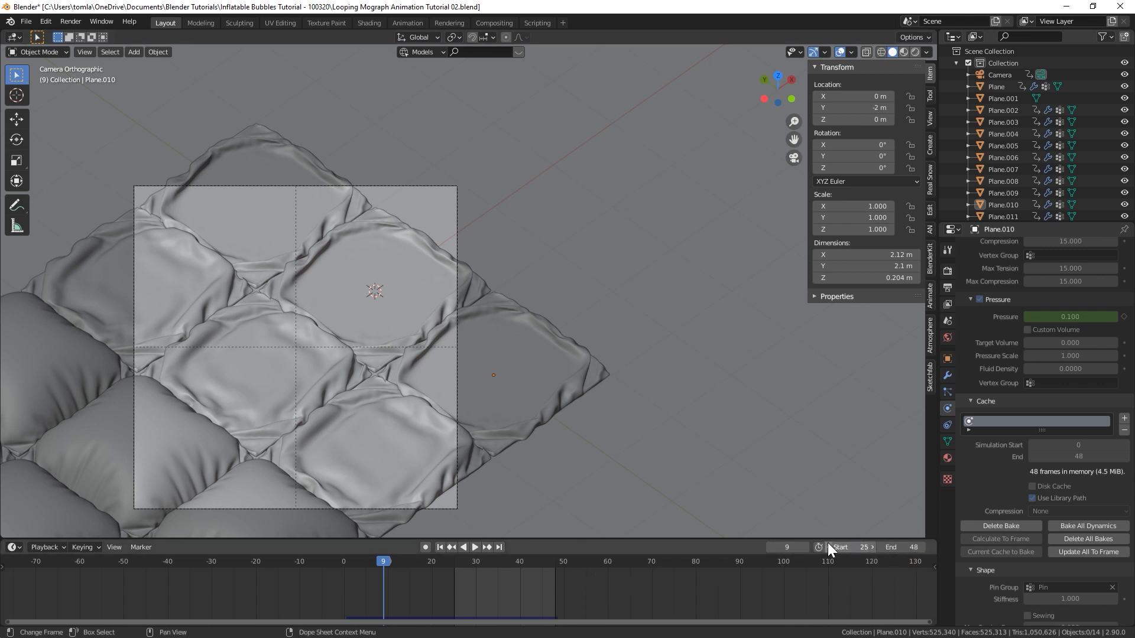
left_click(440, 547)
Delete the three inflated badges in the oldest row, farthest from the camera frame.
scroll(239, 343, "down", 2)
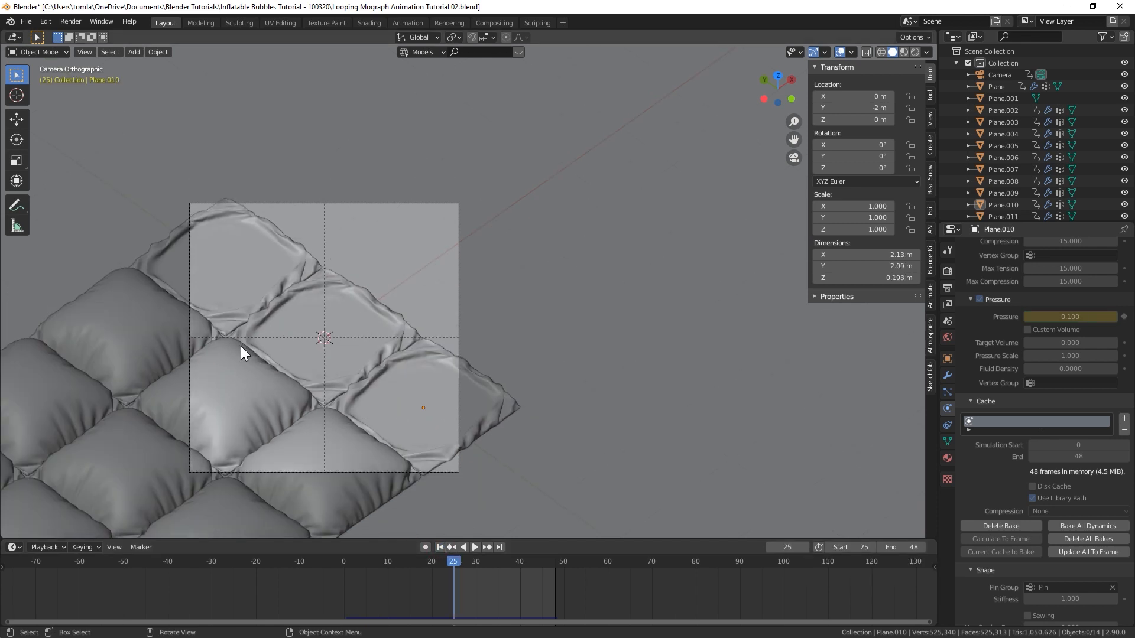
middle_click_drag(240, 342, 502, 242, "shift")
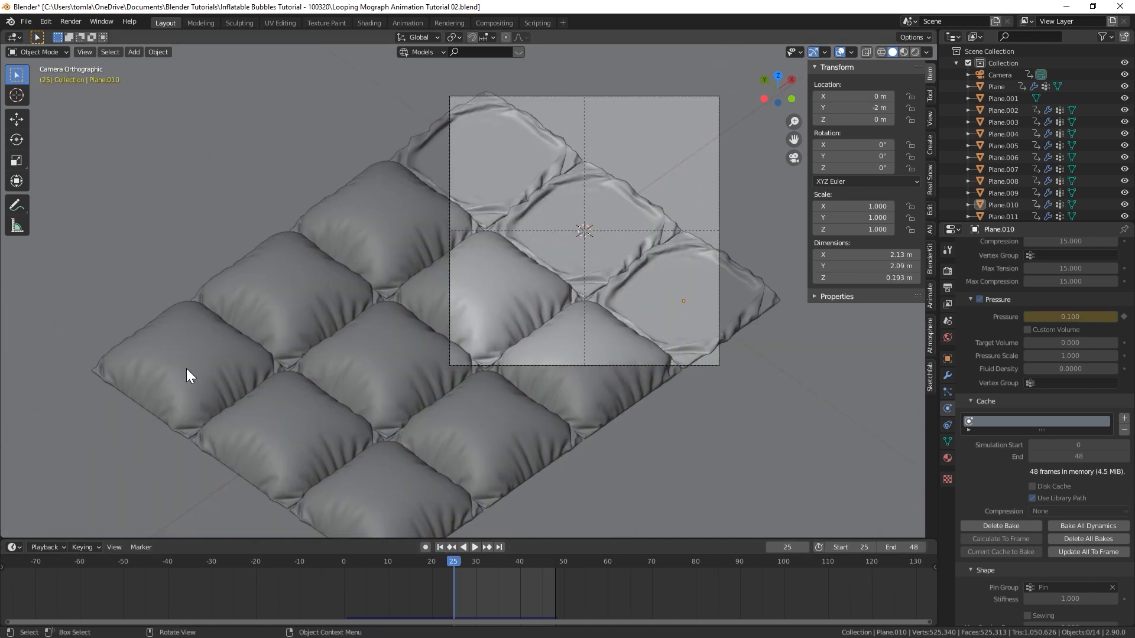
left_click(186, 368)
left_click(278, 427, "shift")
left_click(416, 494, "shift")
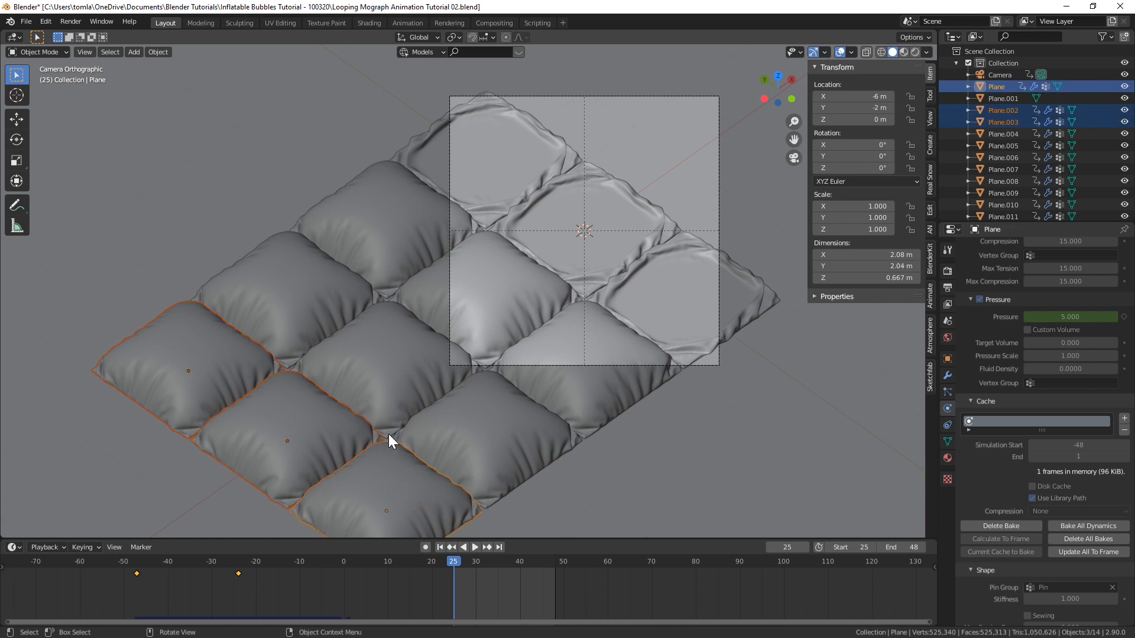
key("x")
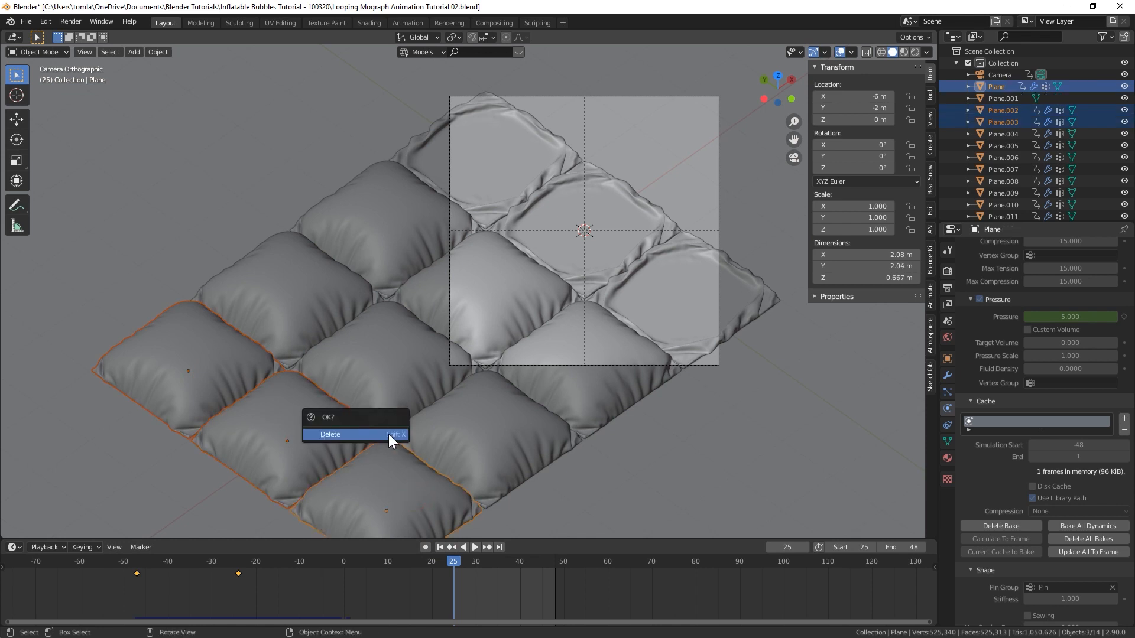
left_click(388, 433)
Duplicate the three flat badges of the newest row 2 m along X.
middle_click_drag(443, 395, 479, 446, "shift")
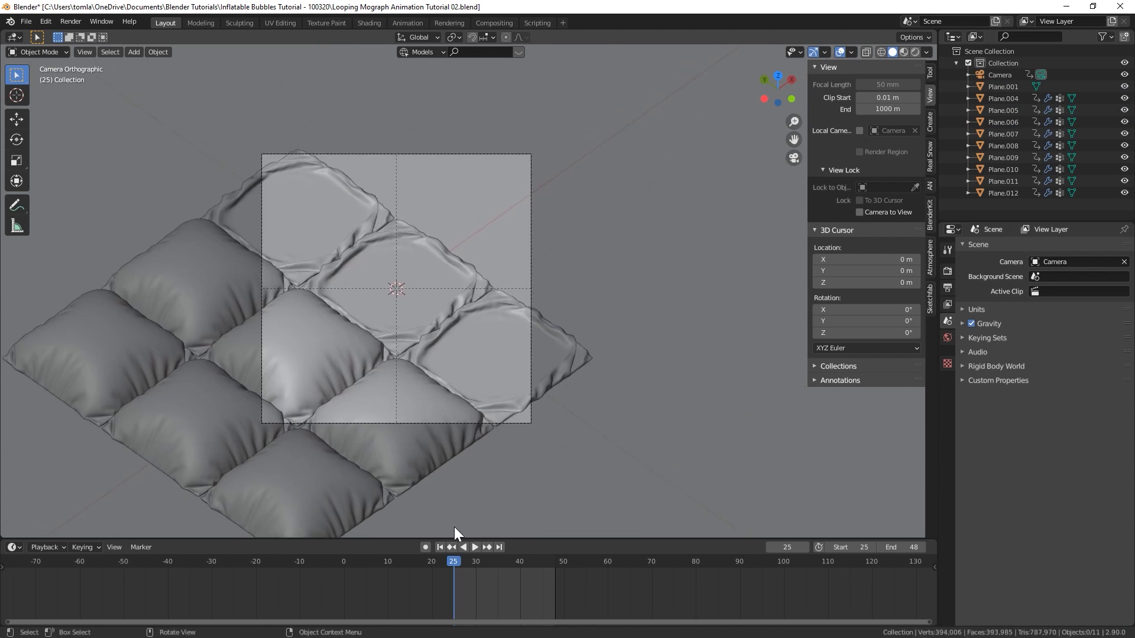
left_click(480, 357)
left_click(388, 265, "shift")
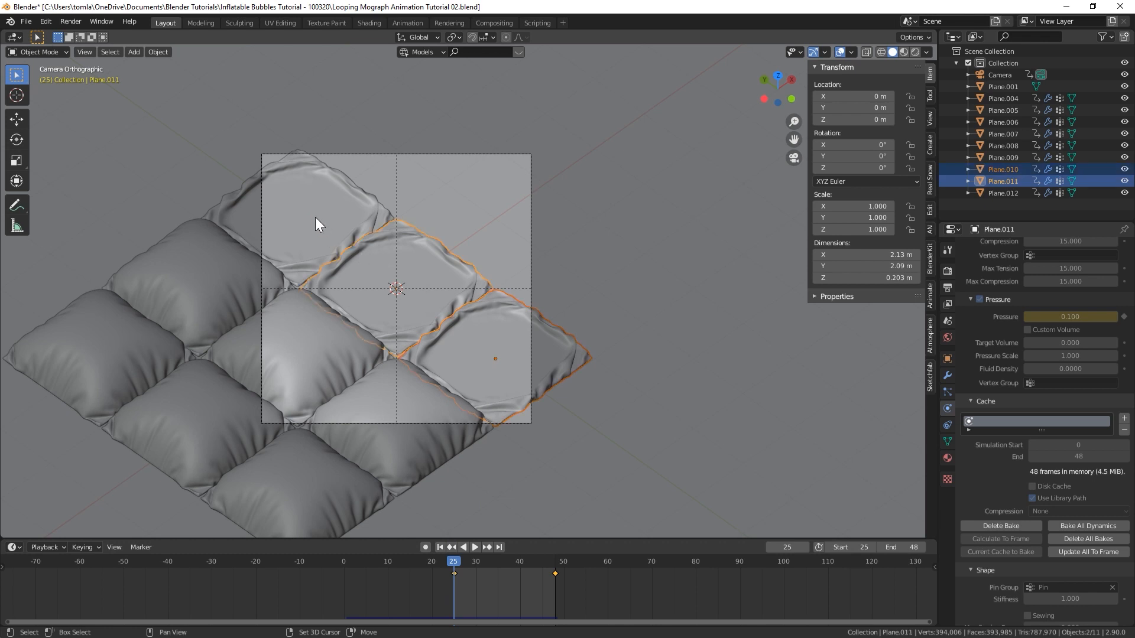
left_click(315, 219, "shift")
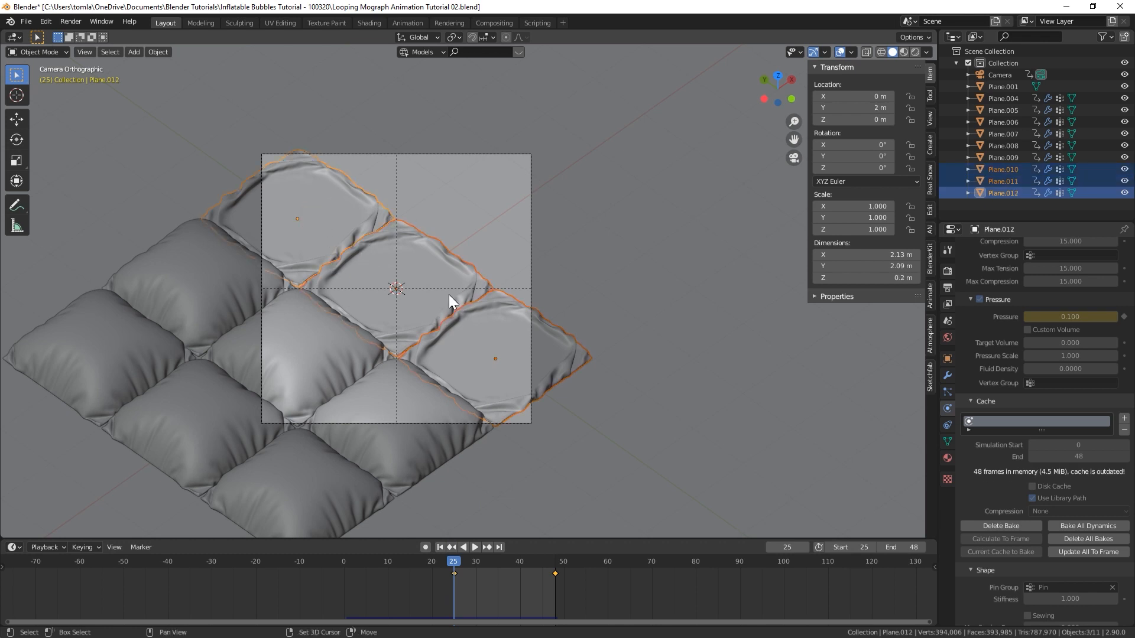
key("shift+d")
key("x")
key("2")
key("Return")
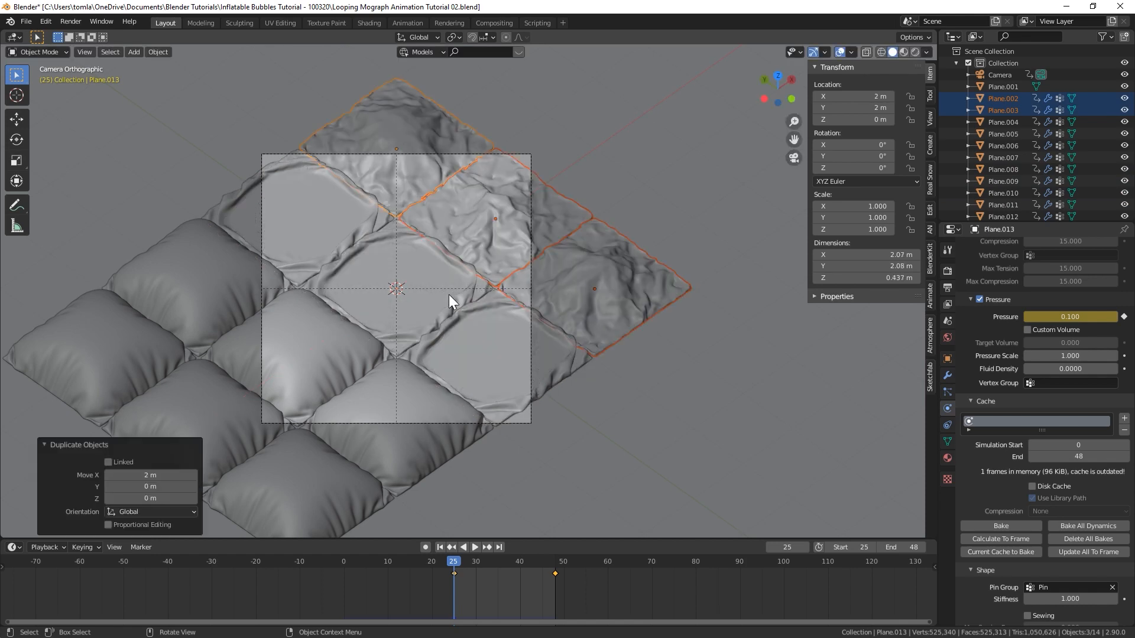
Move the duplicated row's pressure keyframes 24 frames later, and shift them back by one frame.
scroll(591, 266, "down", 4)
middle_click_drag(559, 250, 515, 254)
key("KP_0")
scroll(501, 249, "up", 2)
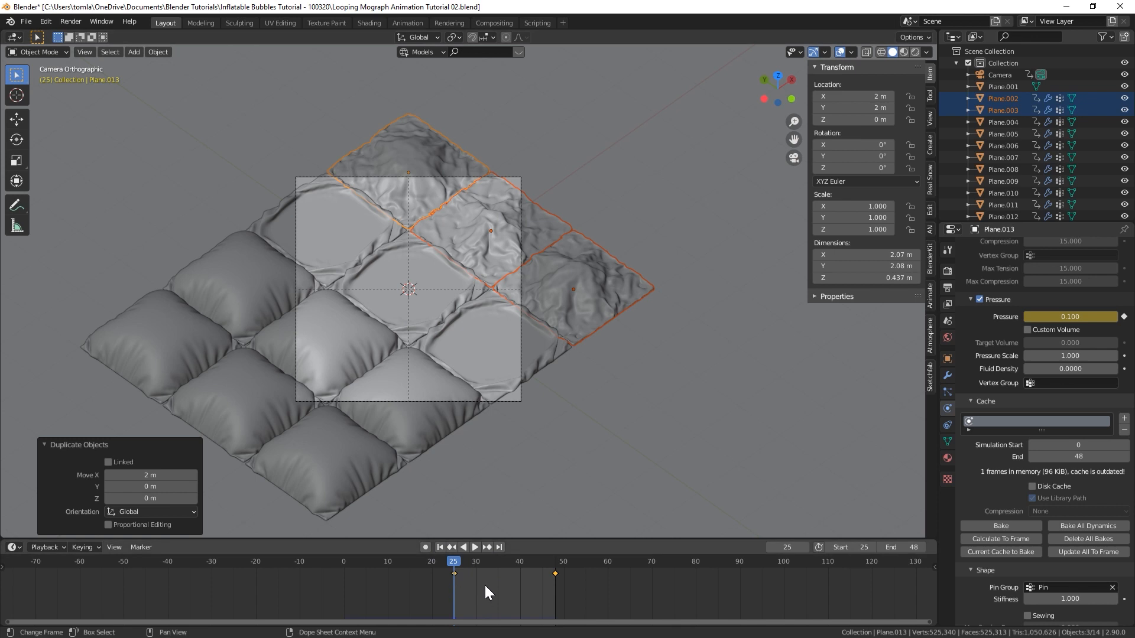
type("g")
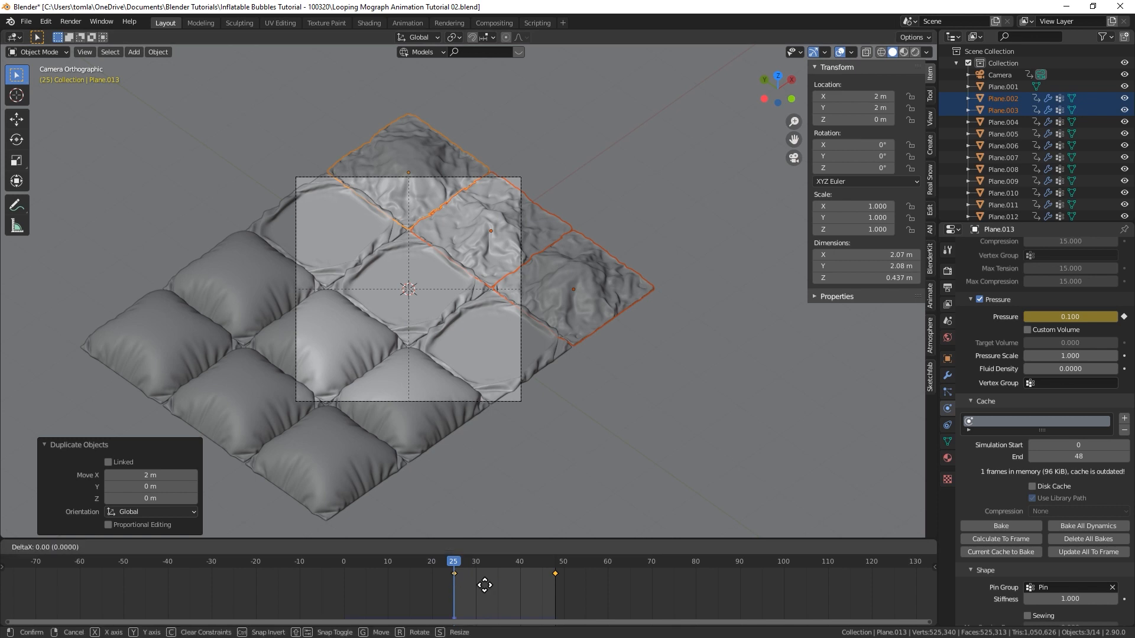
type("24")
key("Return")
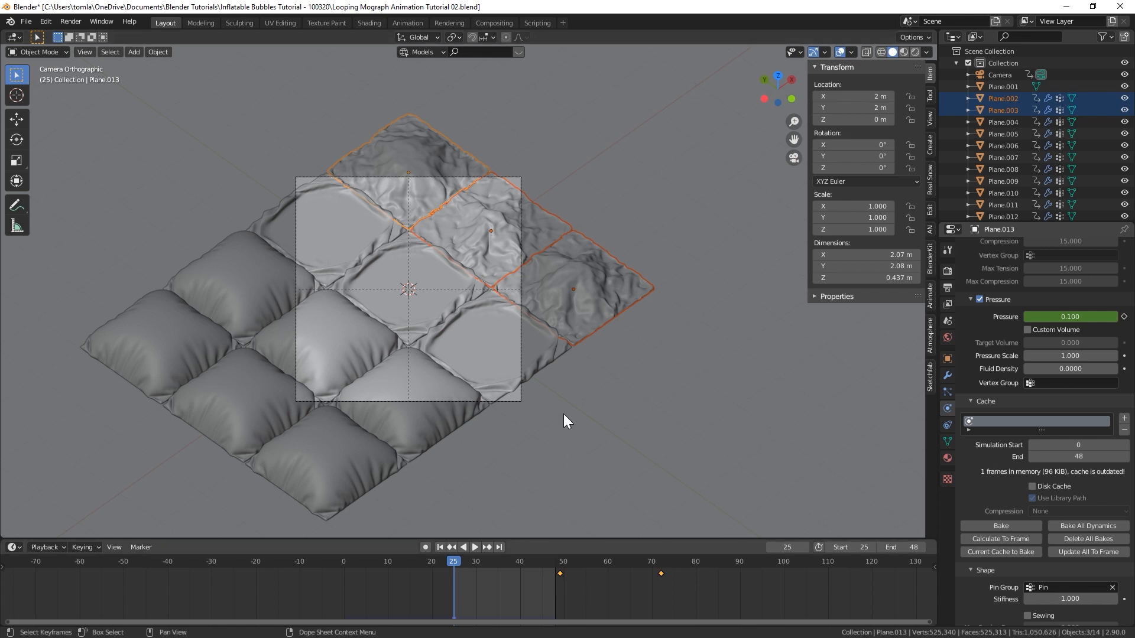
key("g")
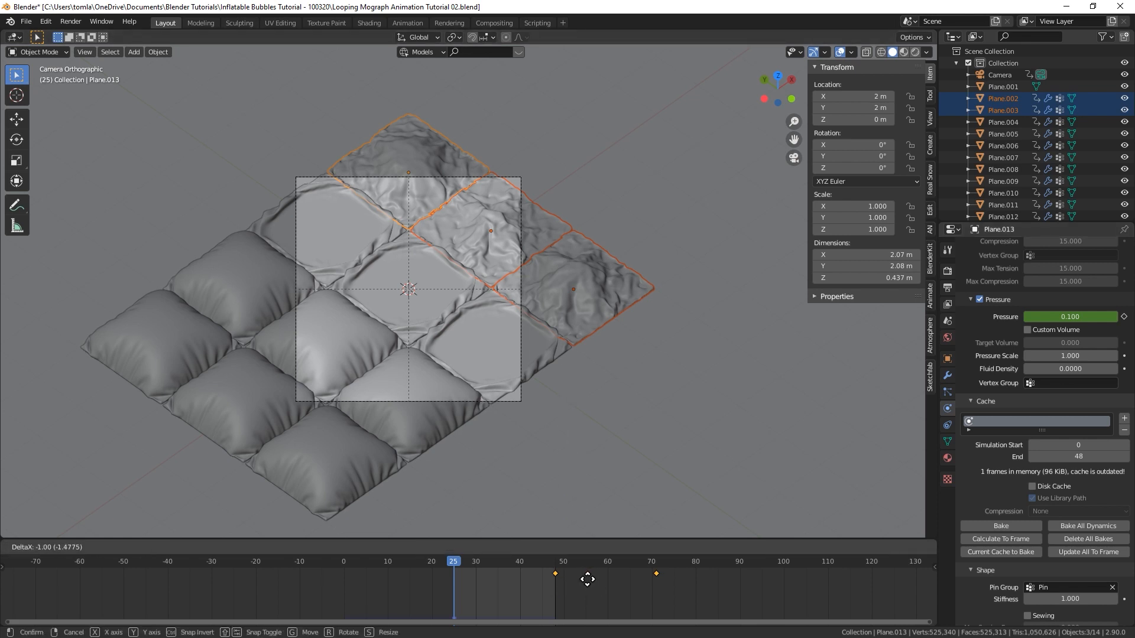
left_click(589, 585)
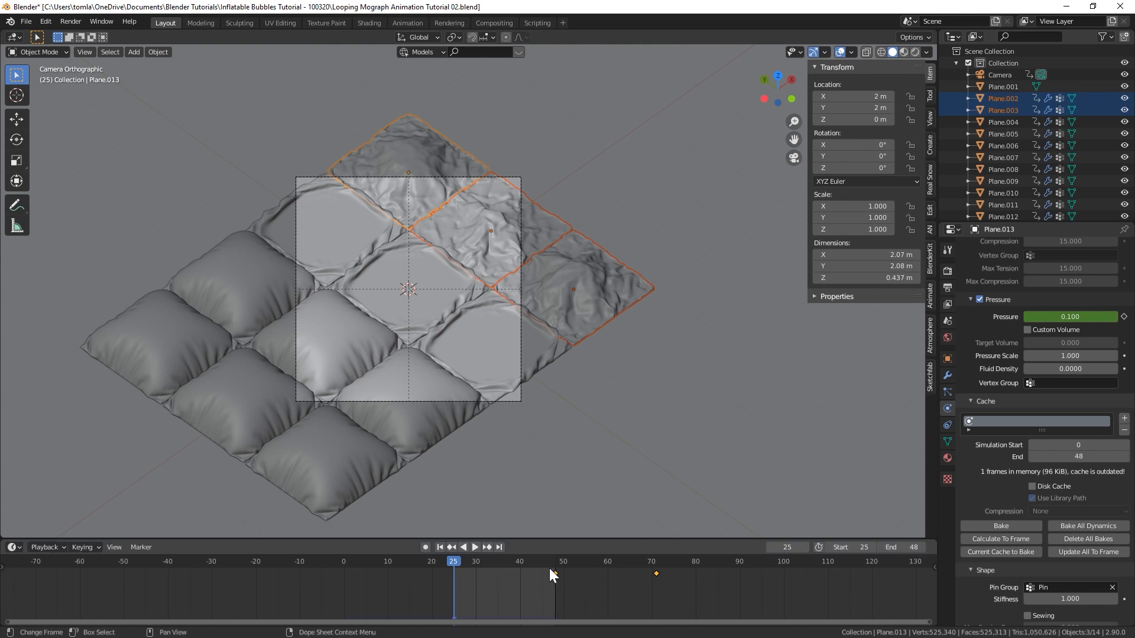
Delete all bakes, bake all dynamics again, and play the result from frame 25.
left_click(497, 547)
key("shift+Left")
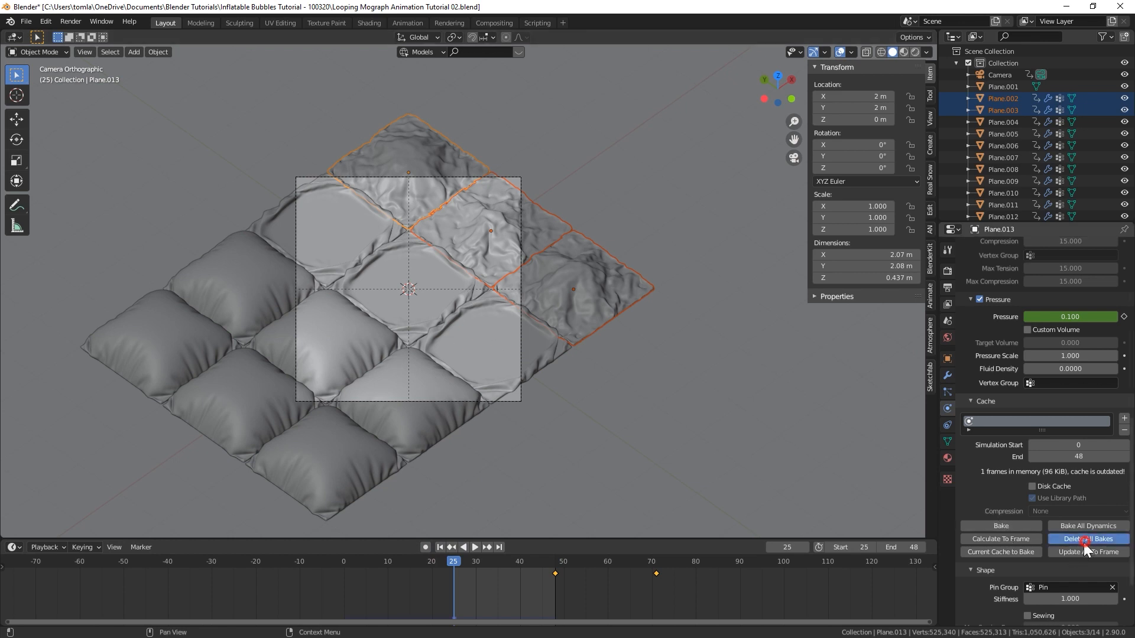
left_click(1091, 525)
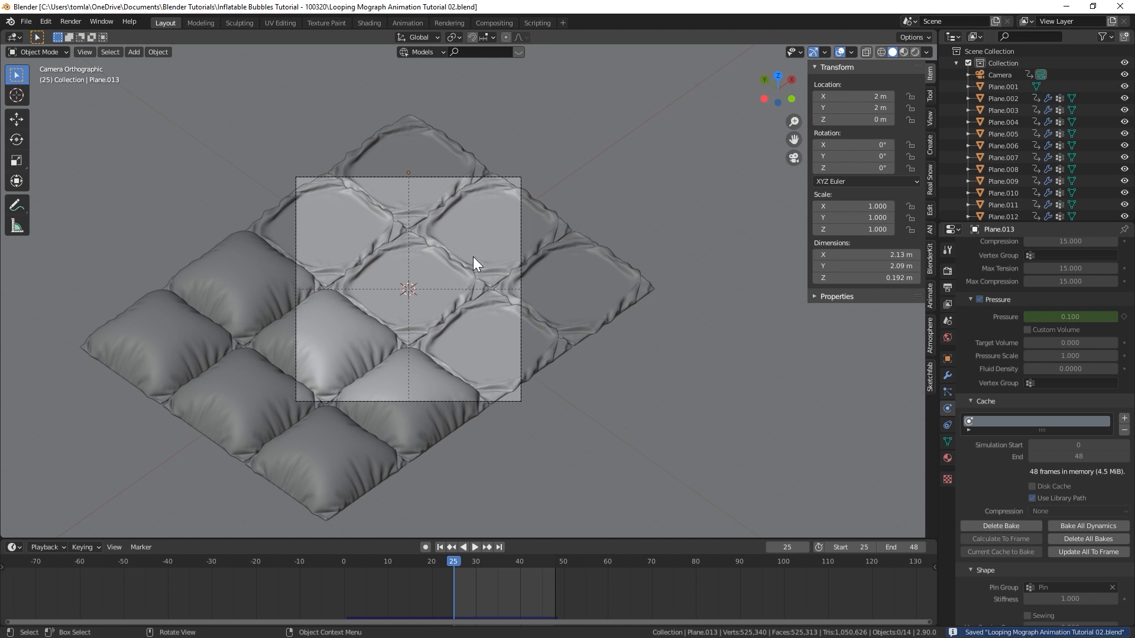
key("space")
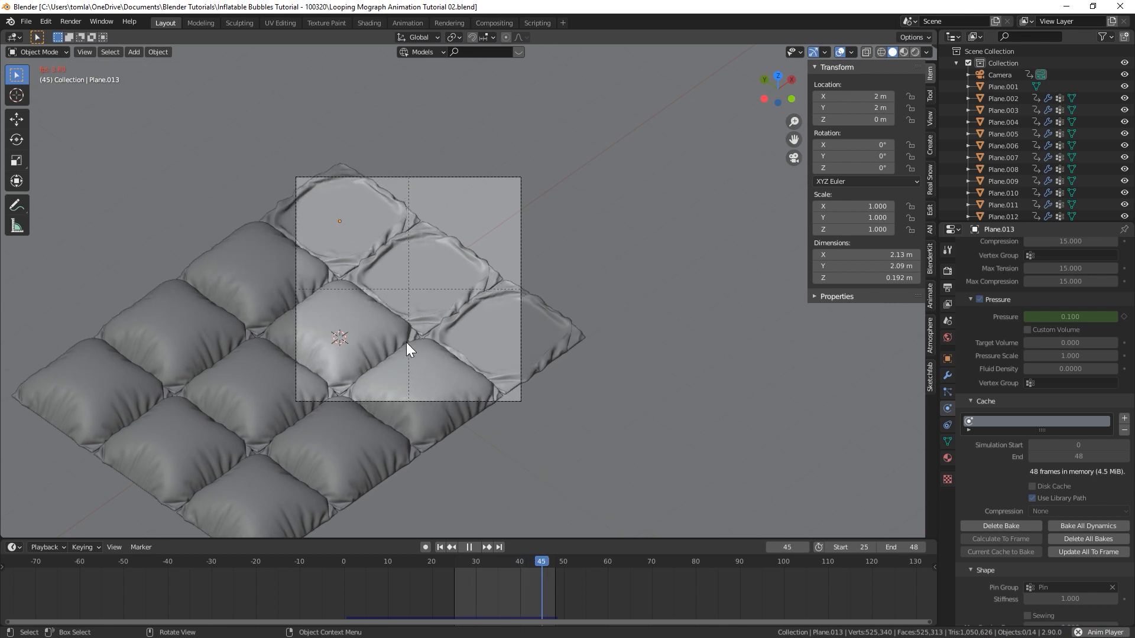
key("Escape")
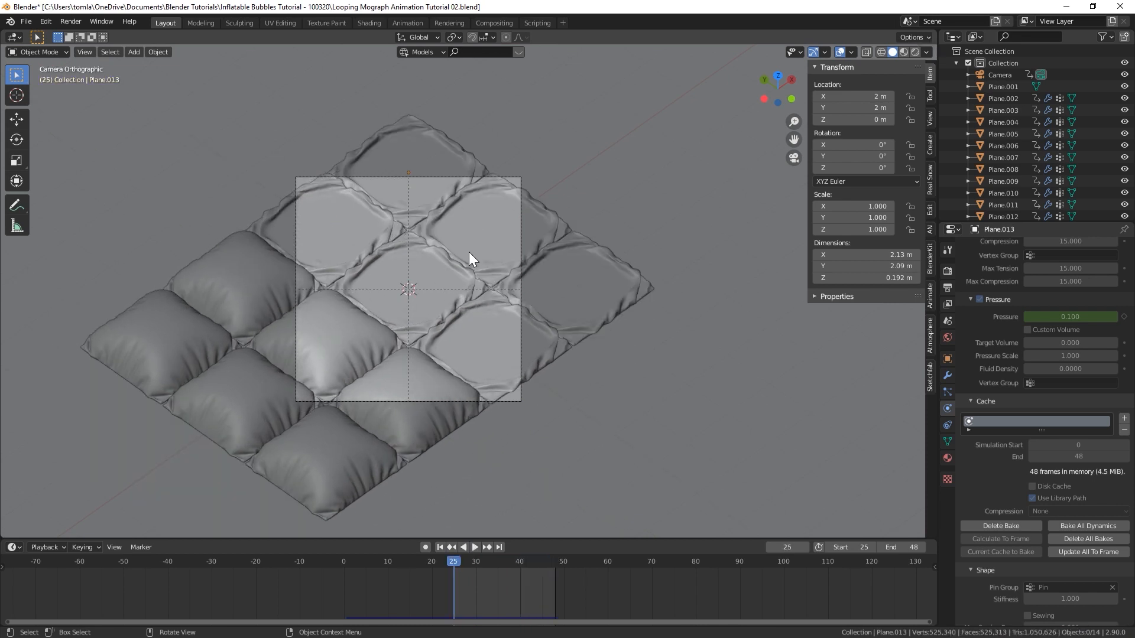
Select the three badges of the newest row and delete all bakes.
scroll(463, 264, "up", 2)
scroll(457, 236, "down", 1)
left_click(409, 190)
left_click(467, 221, "shift")
left_click(586, 280, "shift")
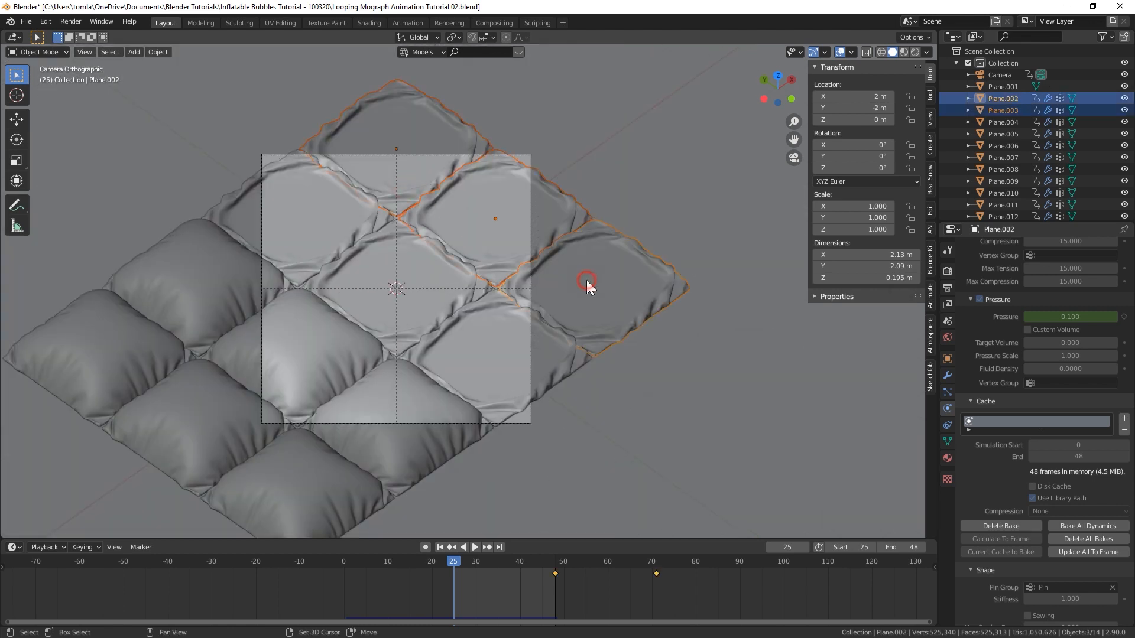
left_click(1088, 539)
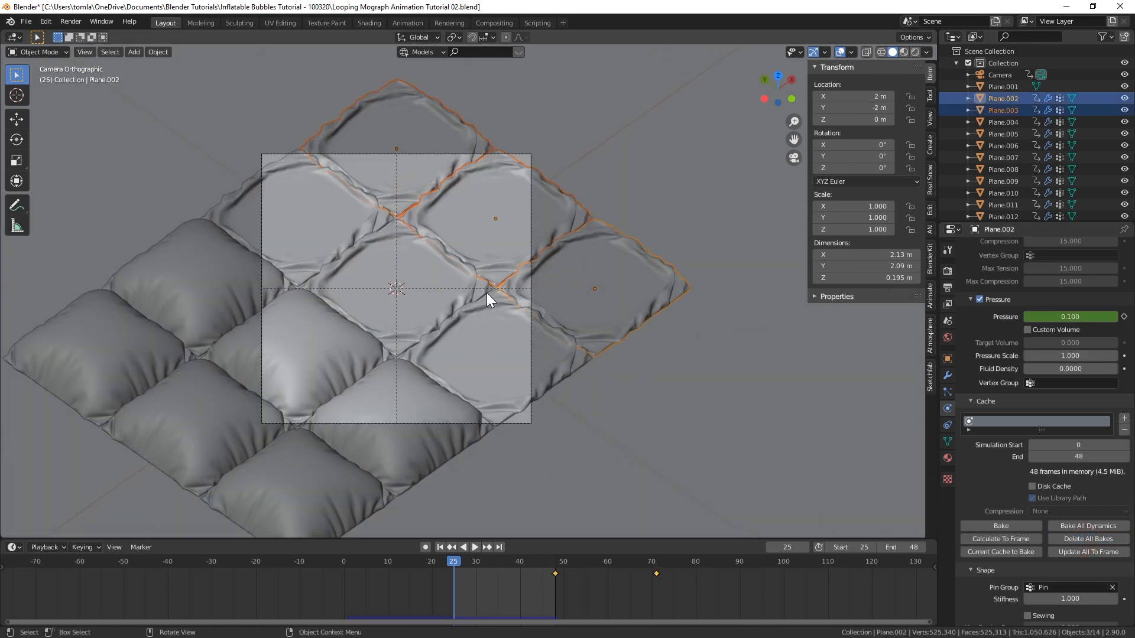
Toggle Edit Mode on and off for the newest row and for the adjacent row of flat badges.
key("Tab")
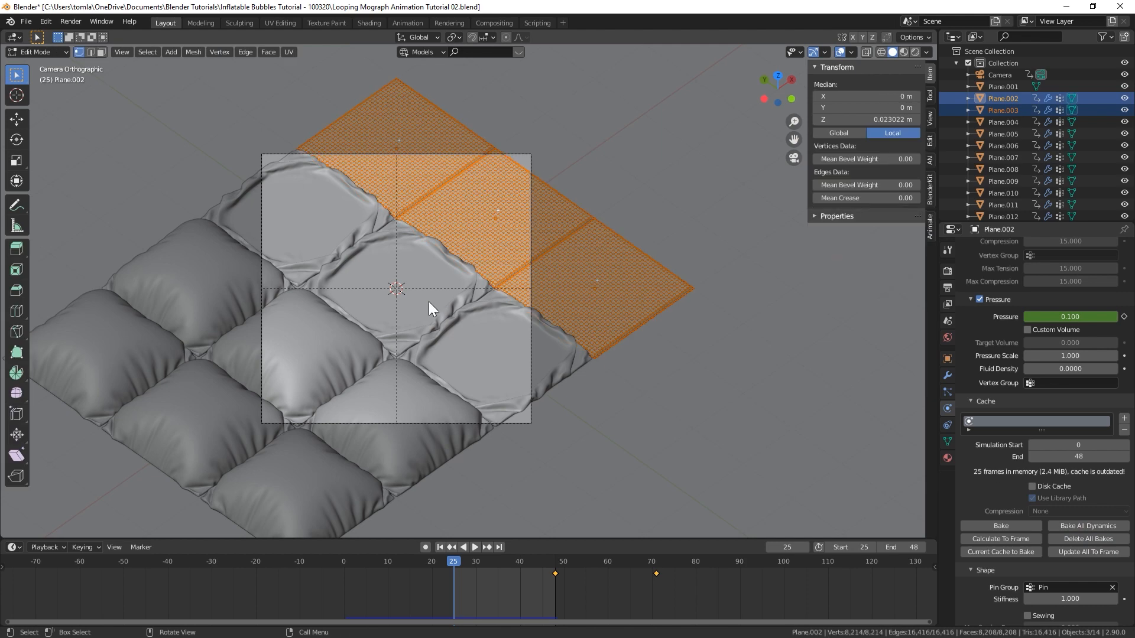
key("Tab")
left_click(331, 217)
left_click(404, 271, "shift")
left_click(505, 339, "shift")
key("Tab")
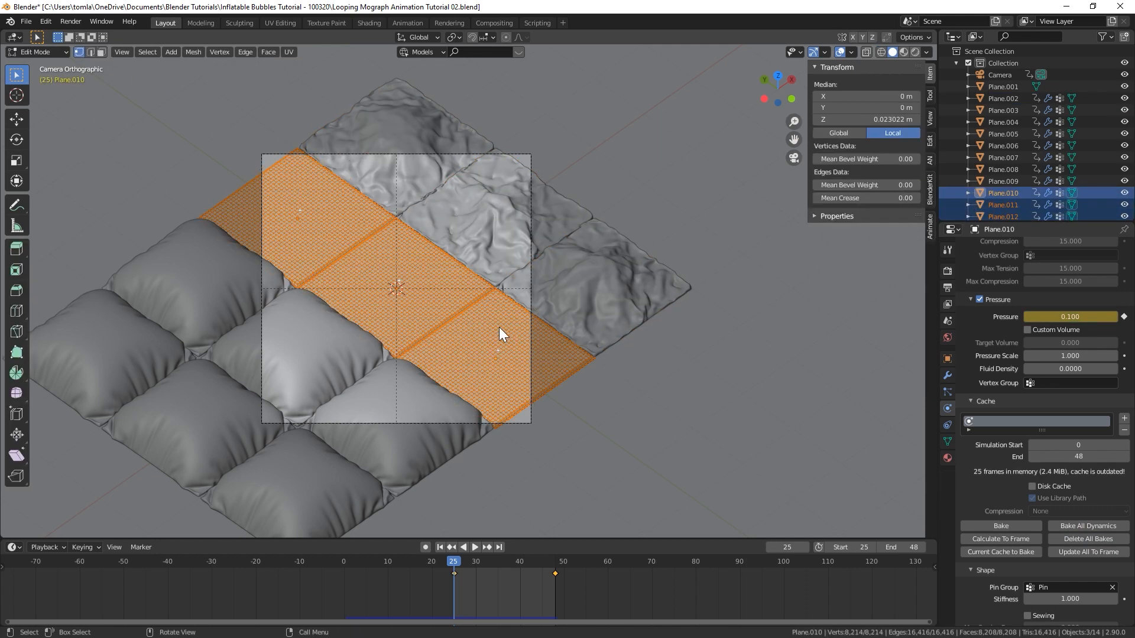
key("Tab")
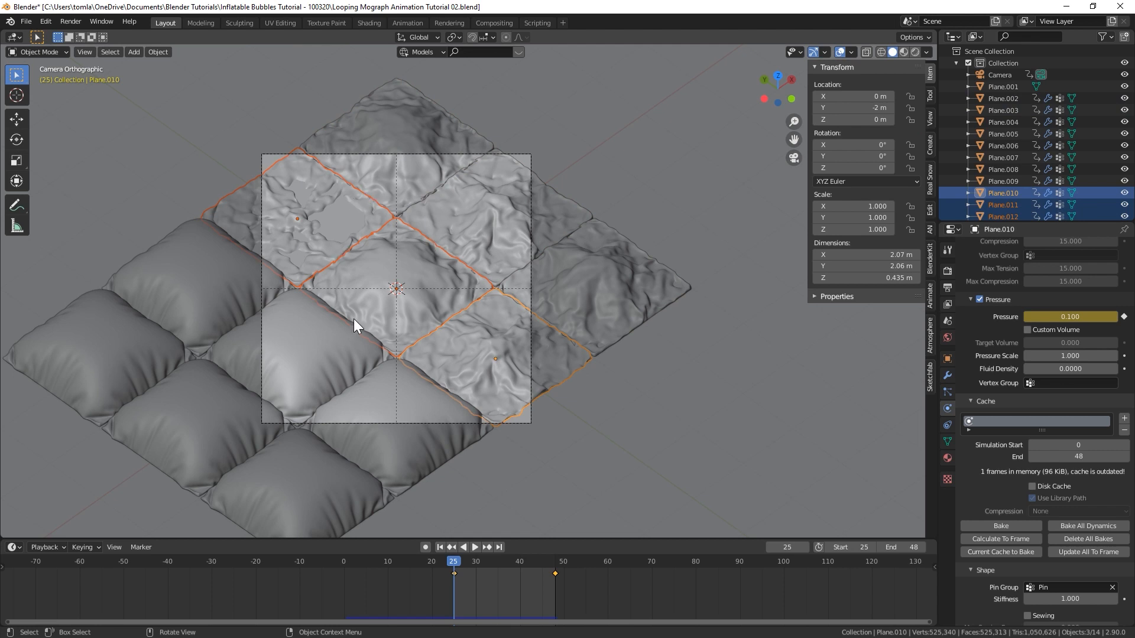
Duplicate the three badges of the newest row 2 m along X to add another row.
left_click(421, 188)
left_click(472, 216, "shift")
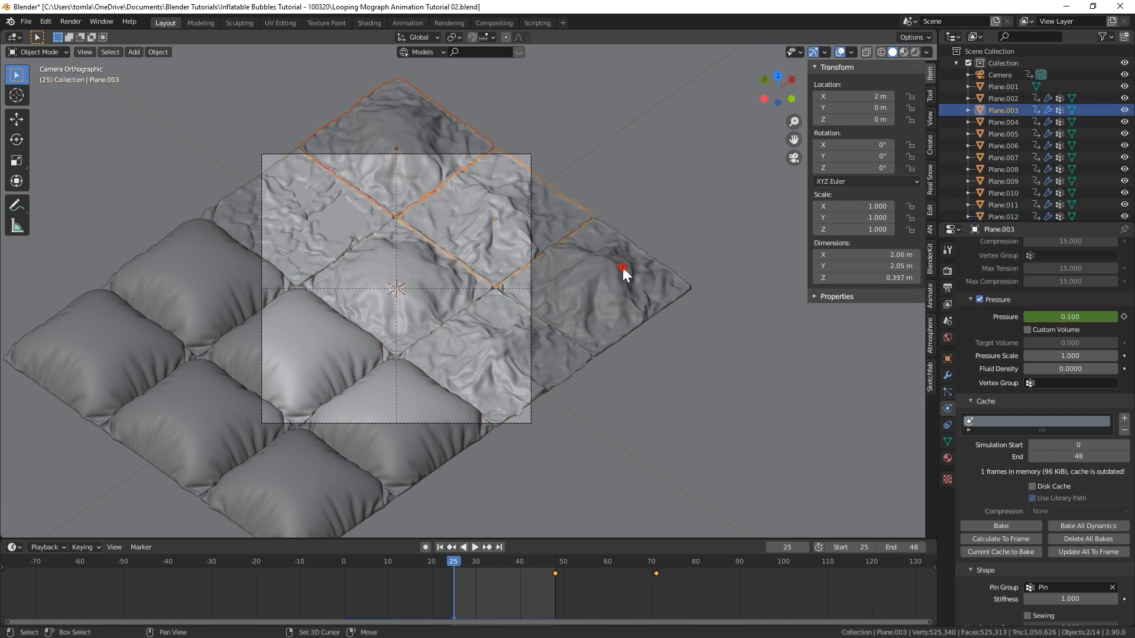
left_click(622, 268, "shift")
middle_click_drag(525, 238, 423, 338, "shift")
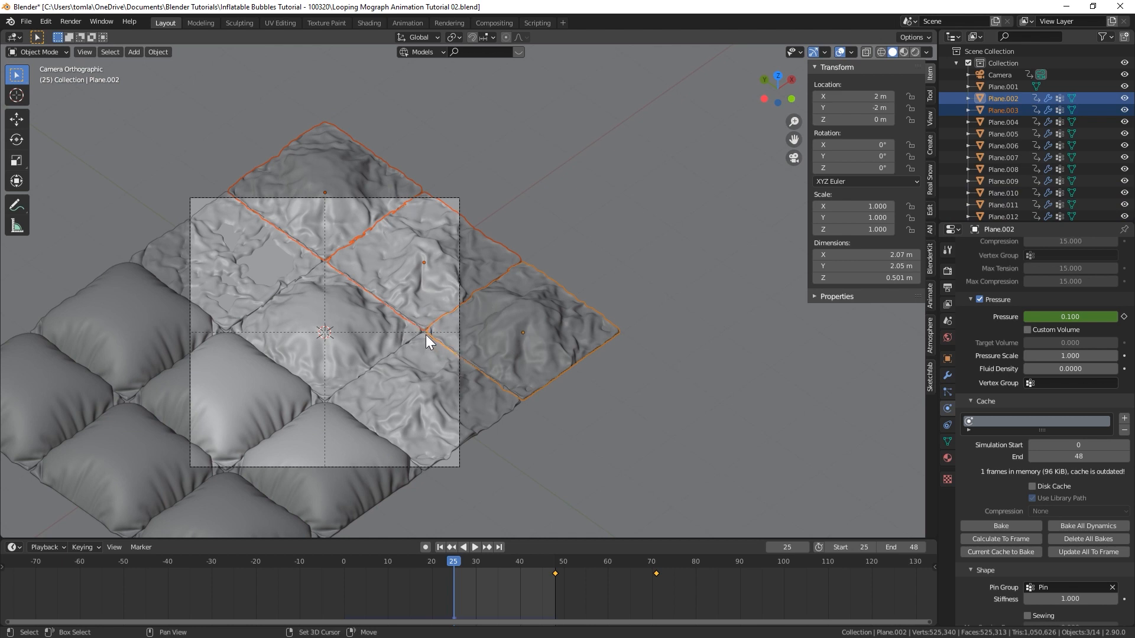
key("shift+d")
key("x")
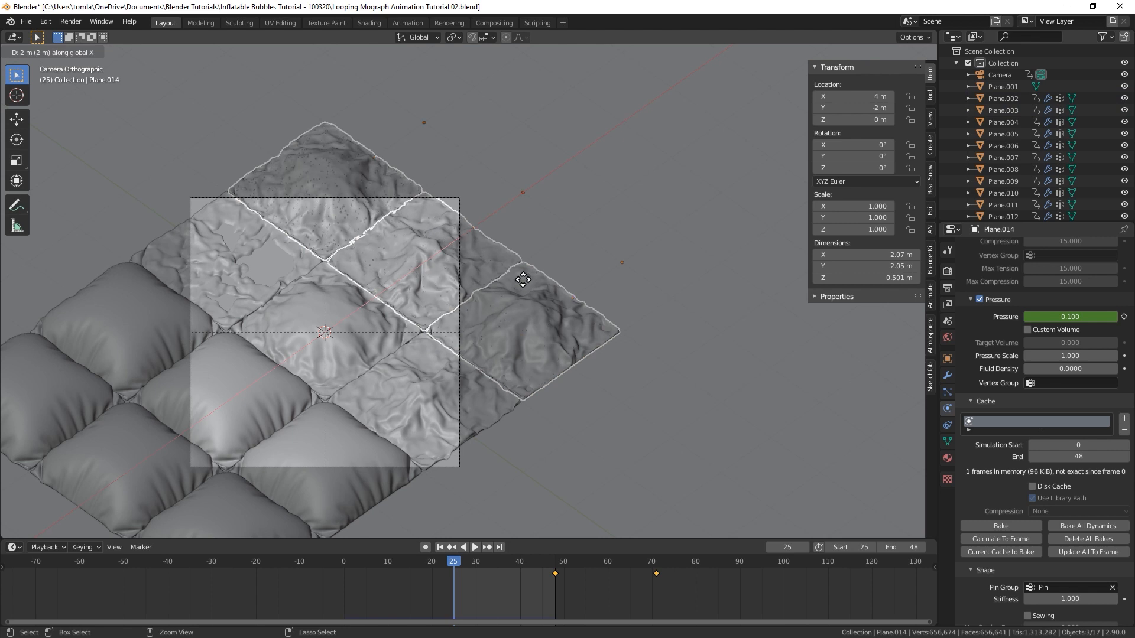
left_click(516, 278)
Go to frame 48 and duplicate the middle badge of the outermost row 2 m along X.
left_click(500, 547)
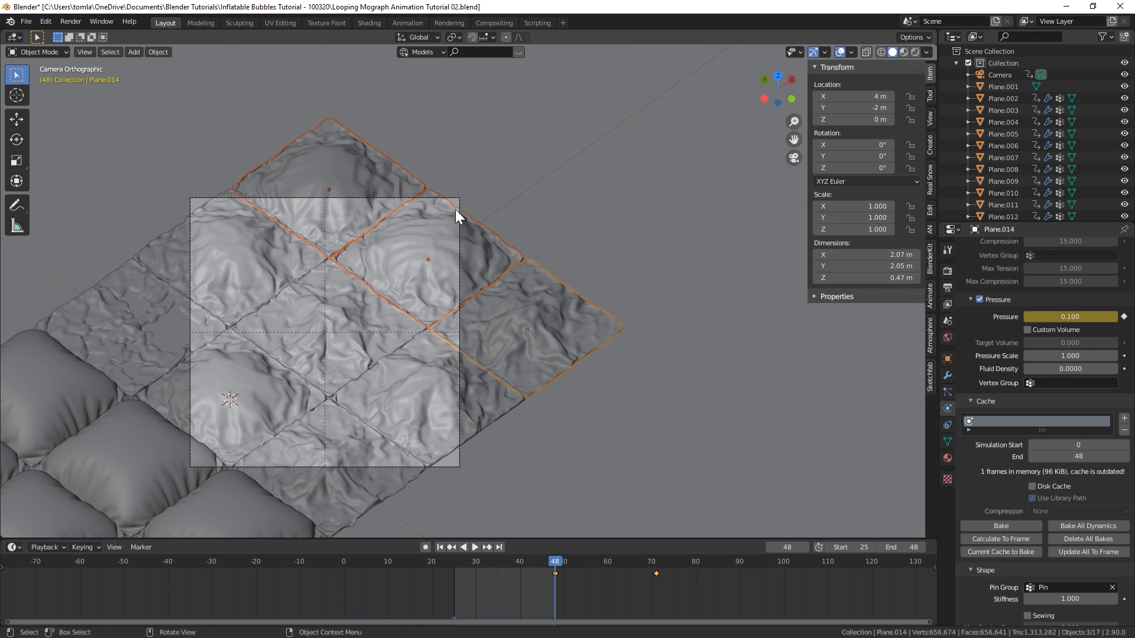
left_click(420, 255)
key("shift+d")
key("x")
key("2")
key("Return")
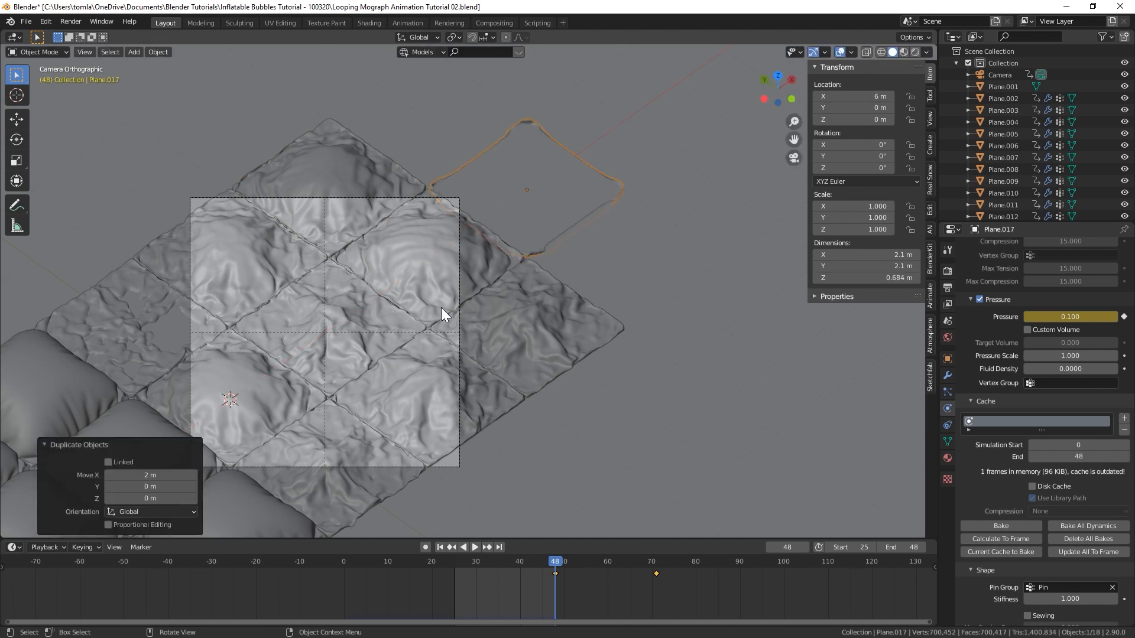
Return to frame 25, select the badge at X 2 m, Y 0 m, and bake all dynamics.
left_click(528, 219)
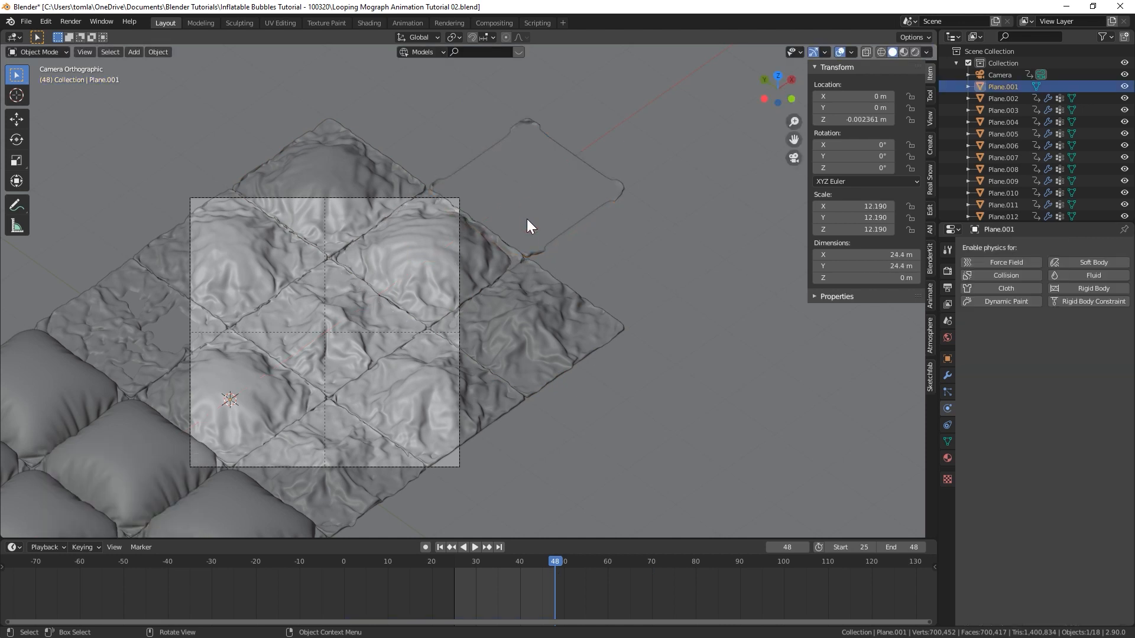
left_click(527, 218)
key("Tab")
key("Tab")
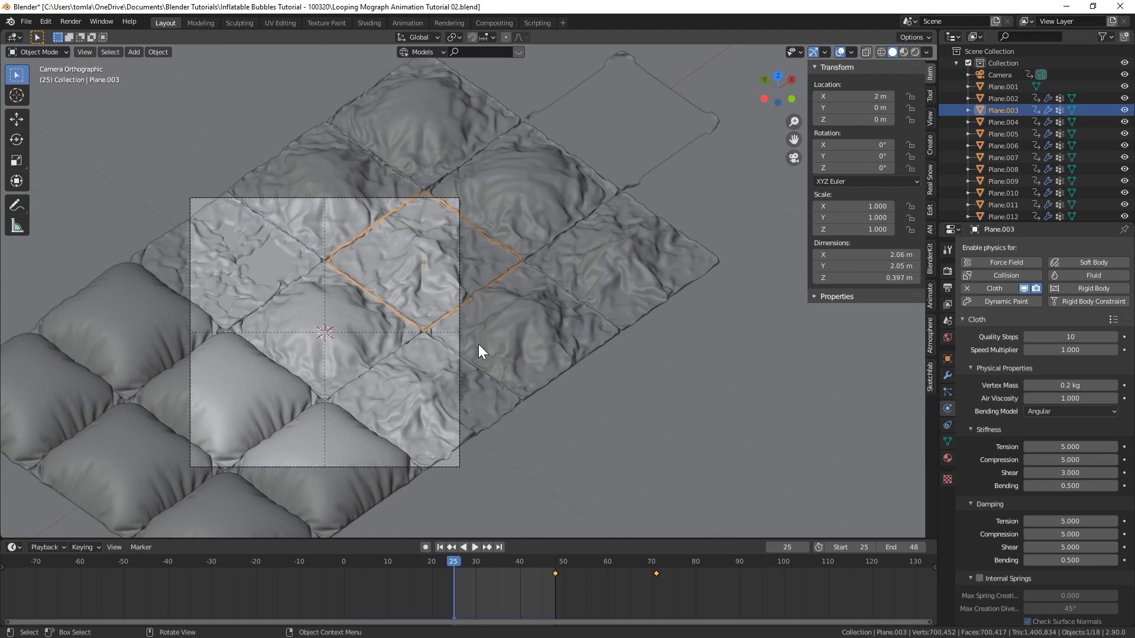
scroll(992, 473, "down", 15)
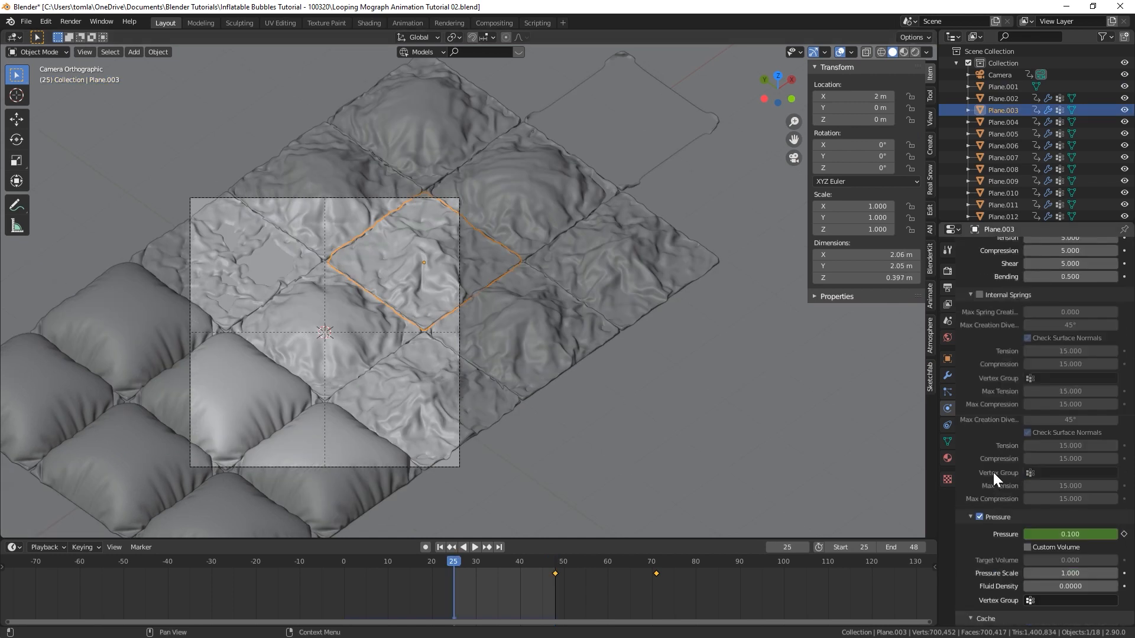
left_click(1083, 529)
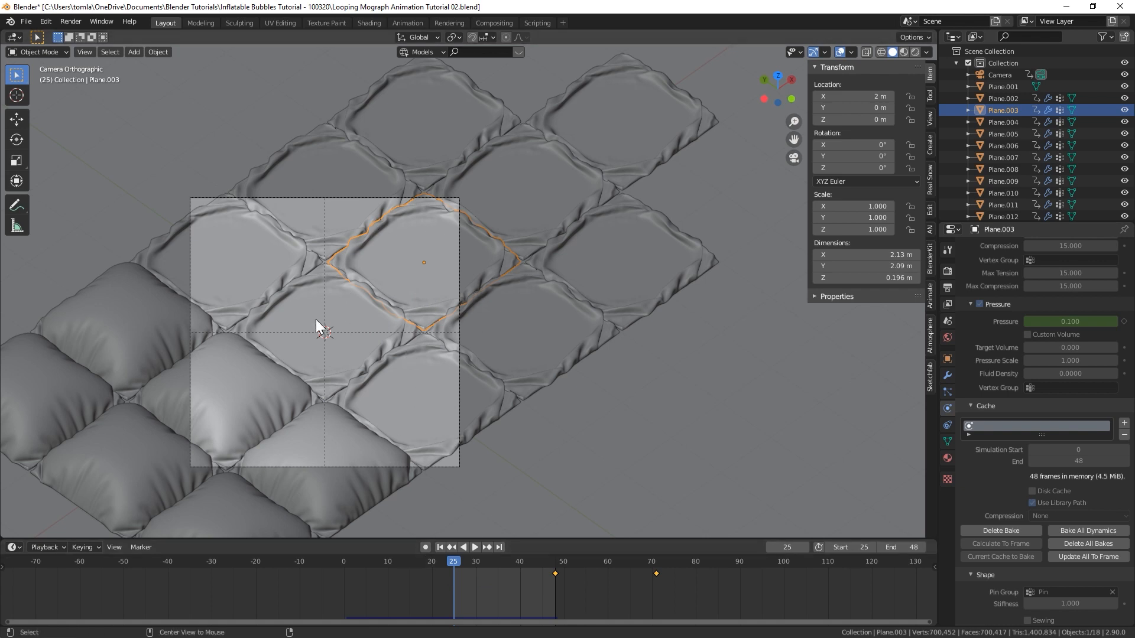
Deselect everything, save the file, and play the baked animation.
key("alt+a")
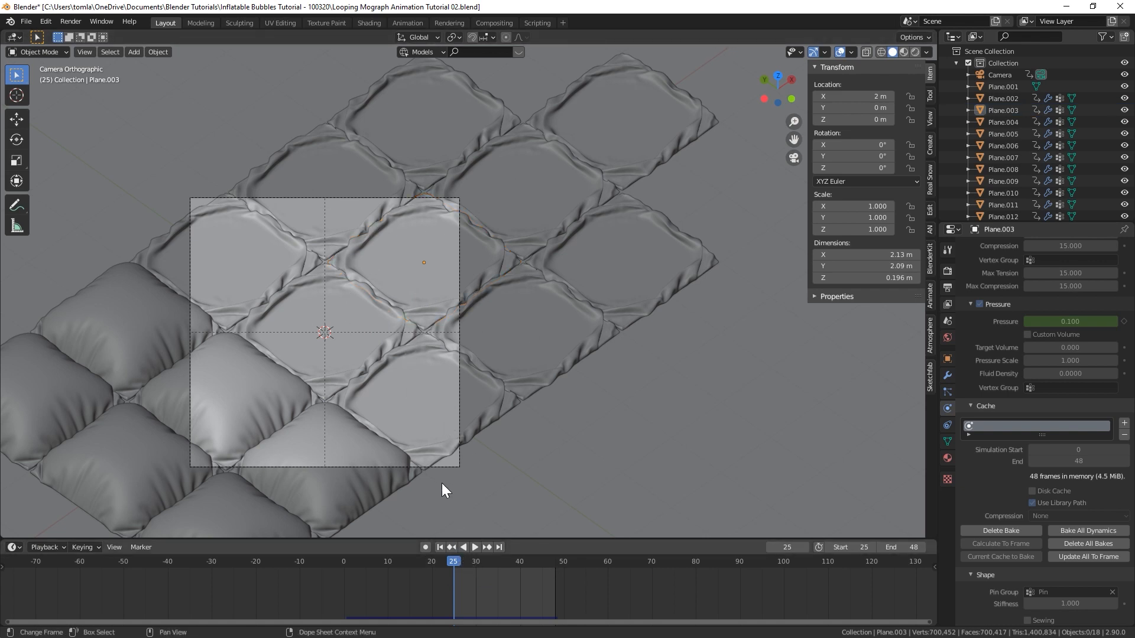
key("ctrl+s")
key("space")
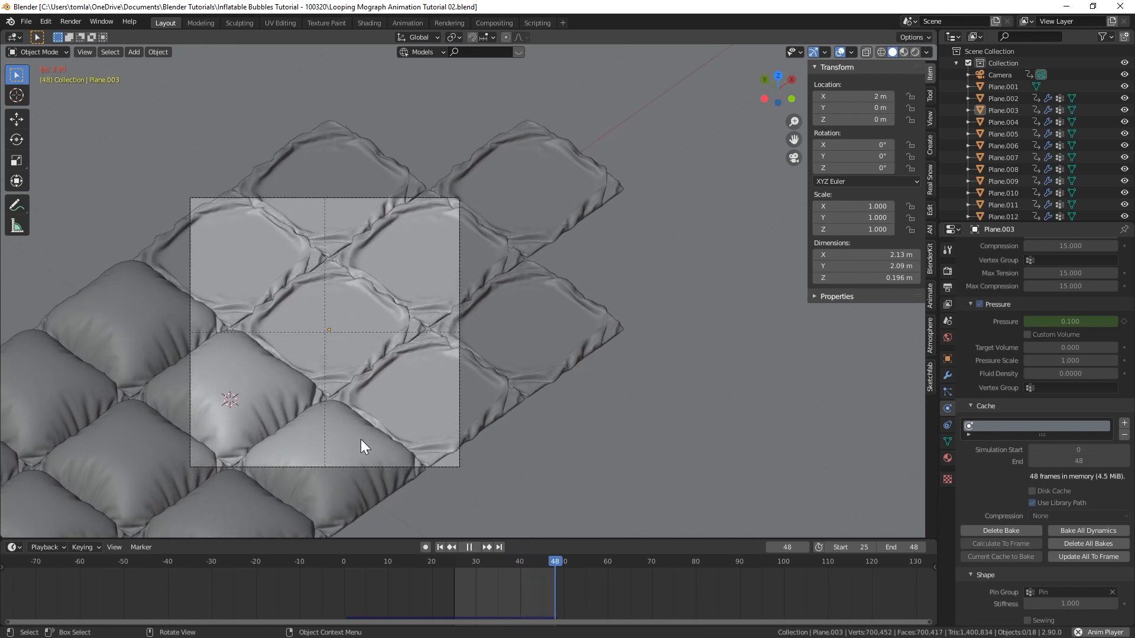
Stop playback, return to start frame 25, and save the file.
key("space")
left_click(441, 547)
key("ctrl+s")
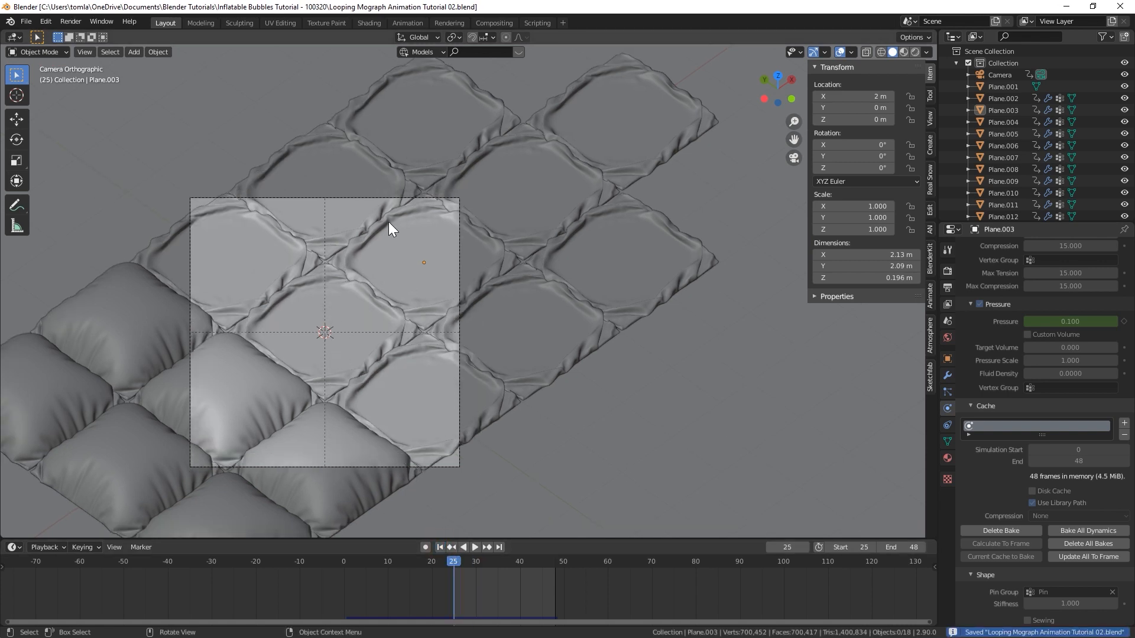
Open the render settings, check the badges in rendered shading, and return the viewport to solid shading.
middle_click_drag(414, 300, 504, 255, "shift")
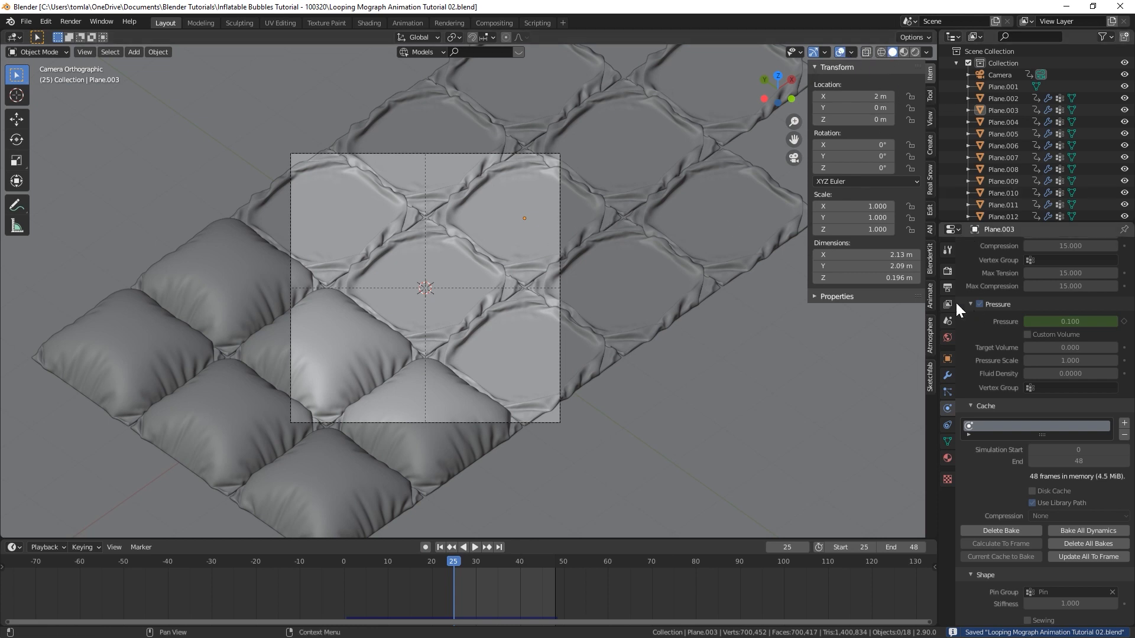
left_click(947, 271)
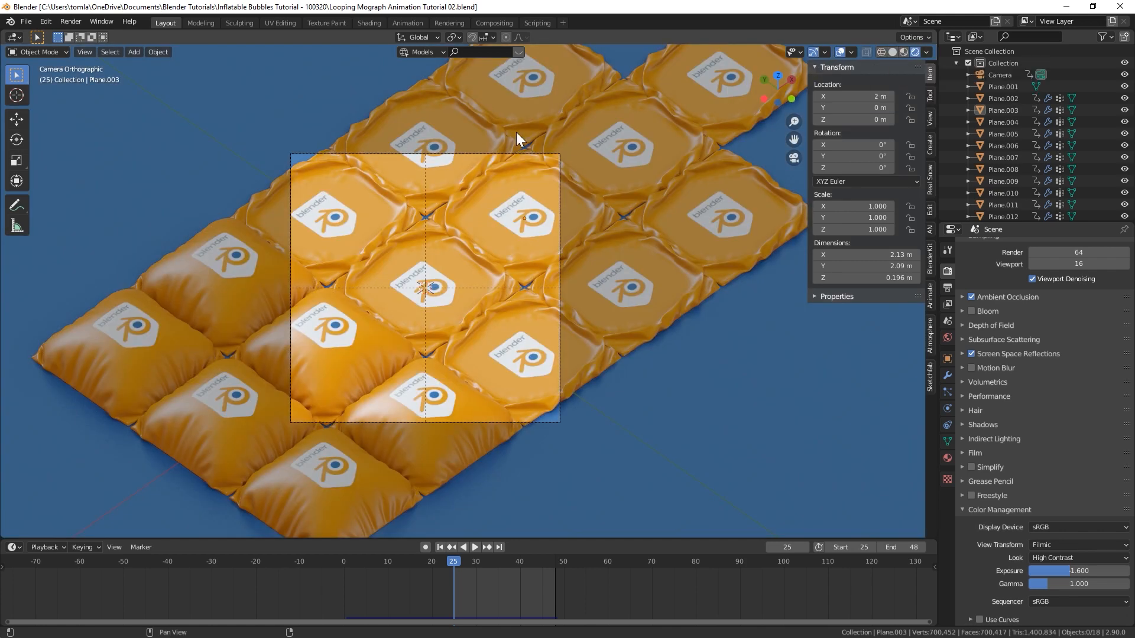
left_click(893, 51)
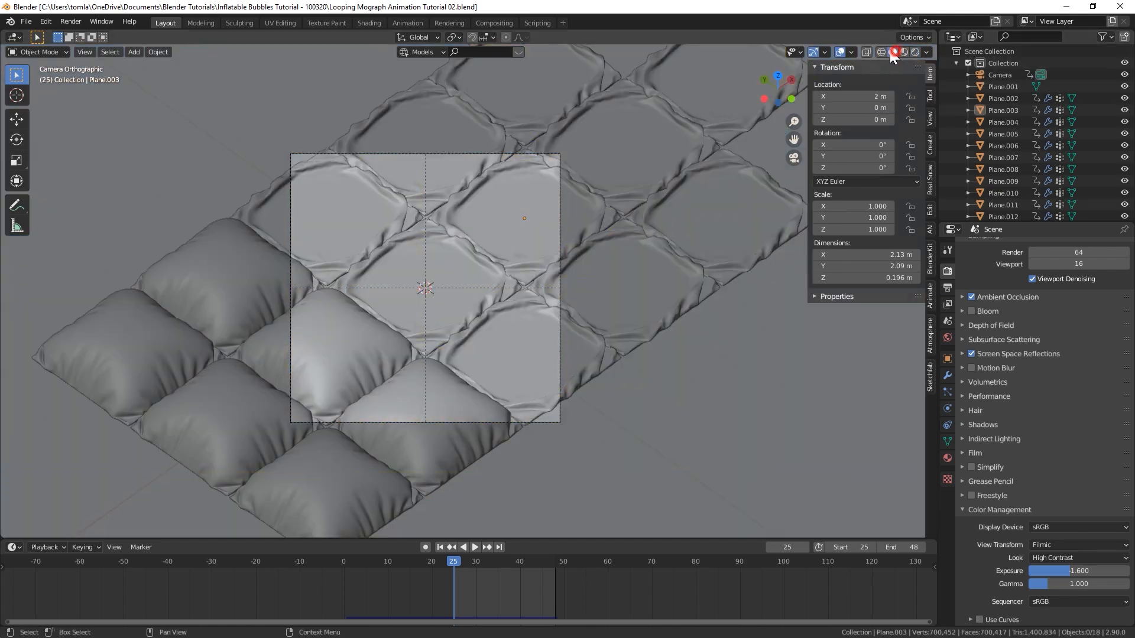
scroll(382, 292, "up", 1)
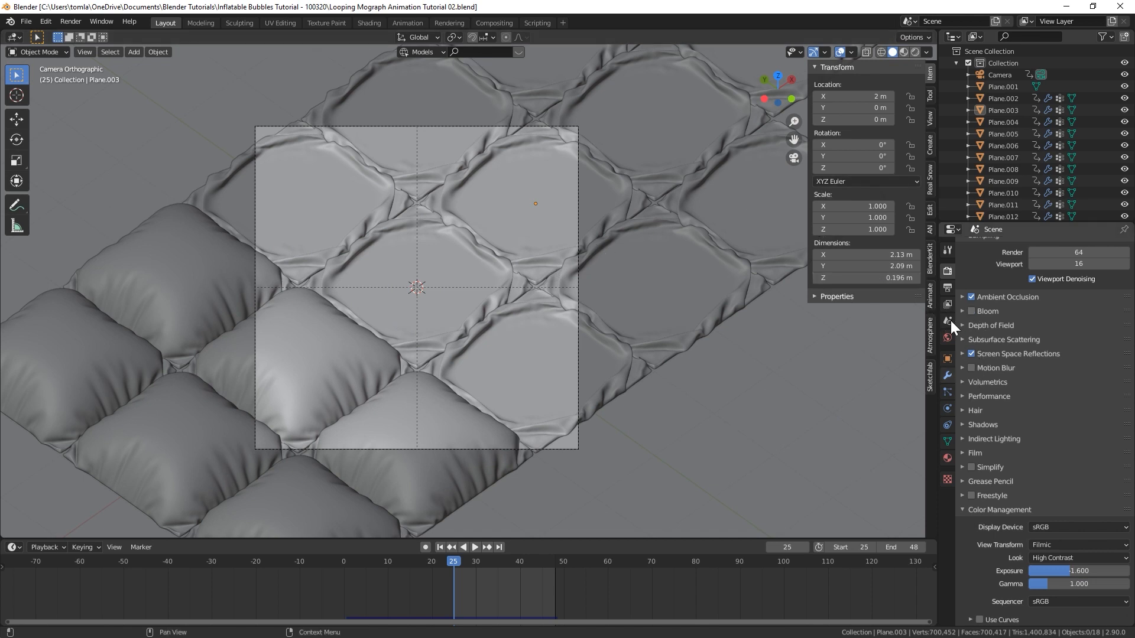
Set the render output format to JPEG and the output file name to Tutorial-Anim-04.
left_click(947, 289)
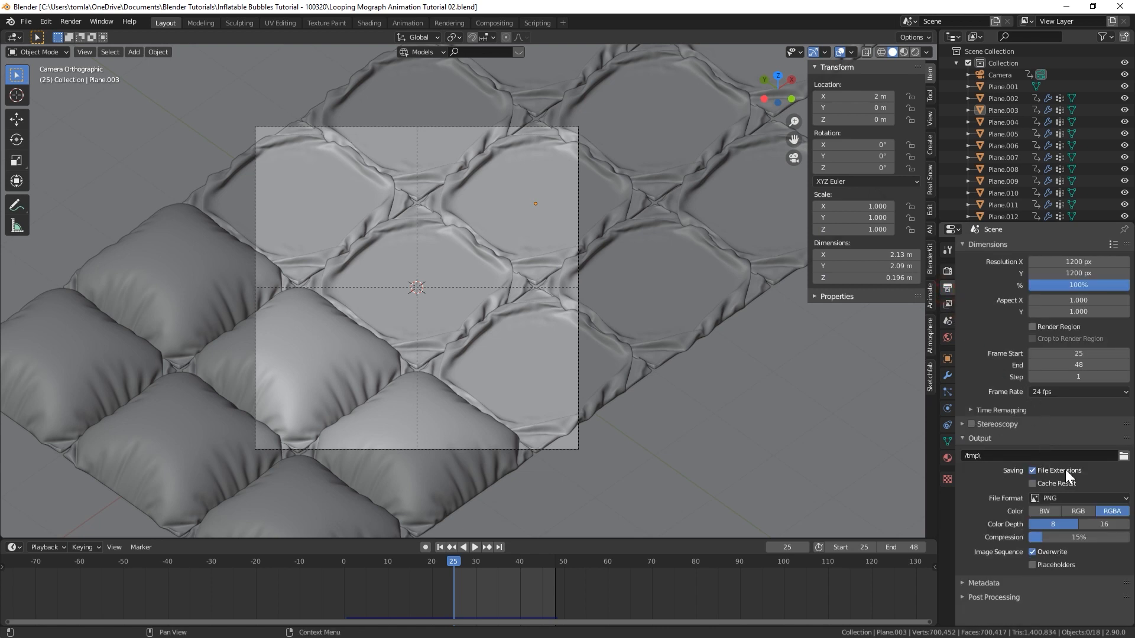
left_click(1099, 497)
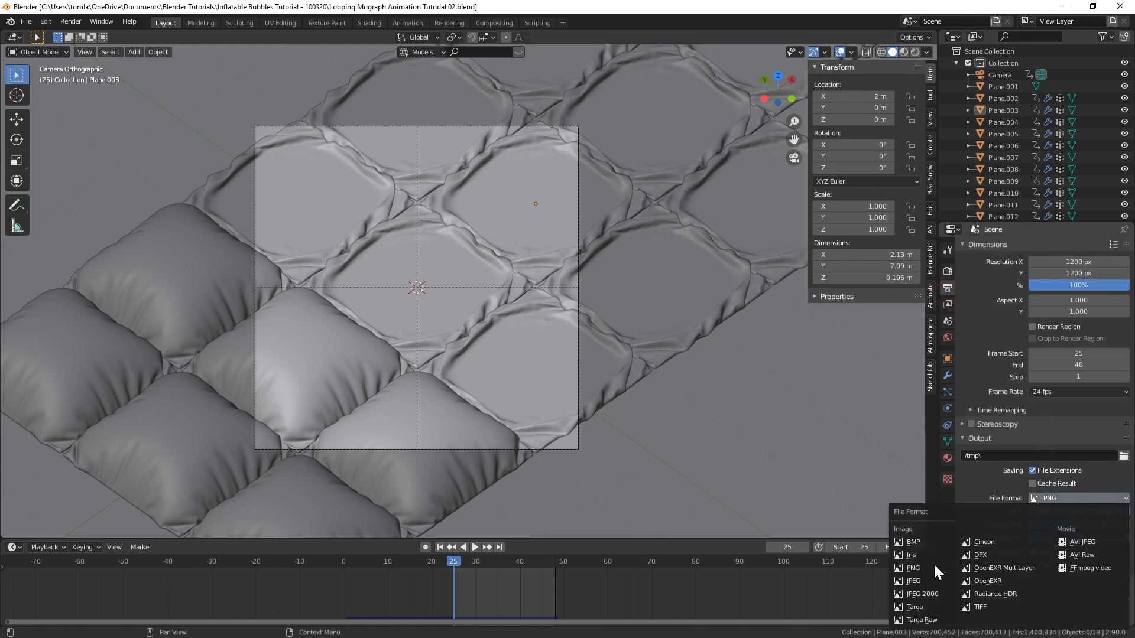
left_click(920, 581)
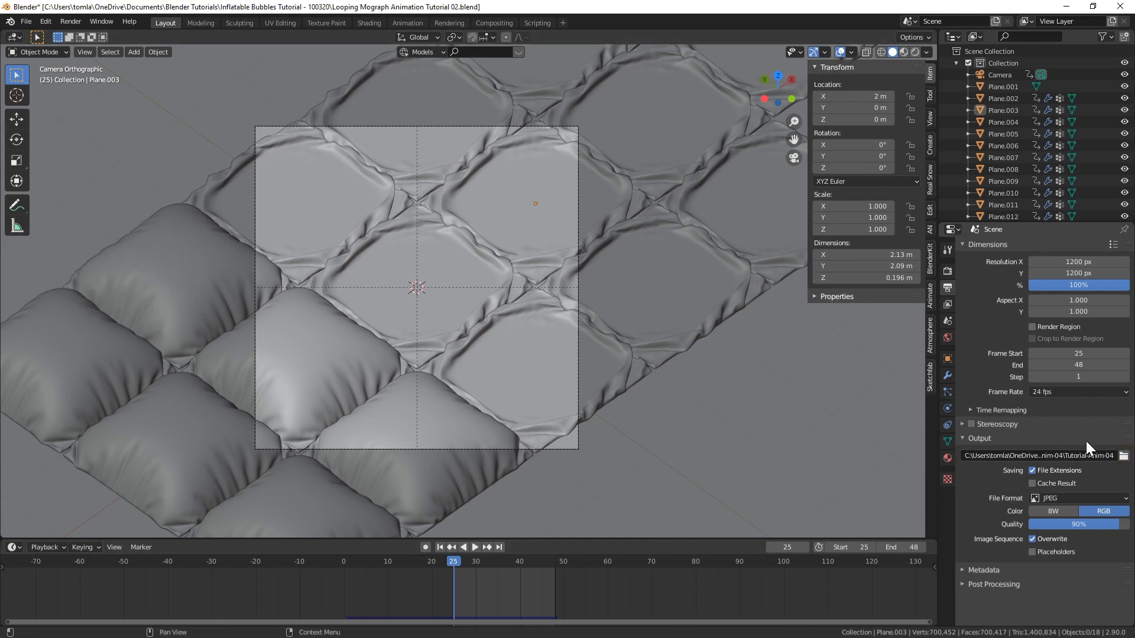
Hide the viewport overlays and render the animation from the viewport.
left_click(840, 51)
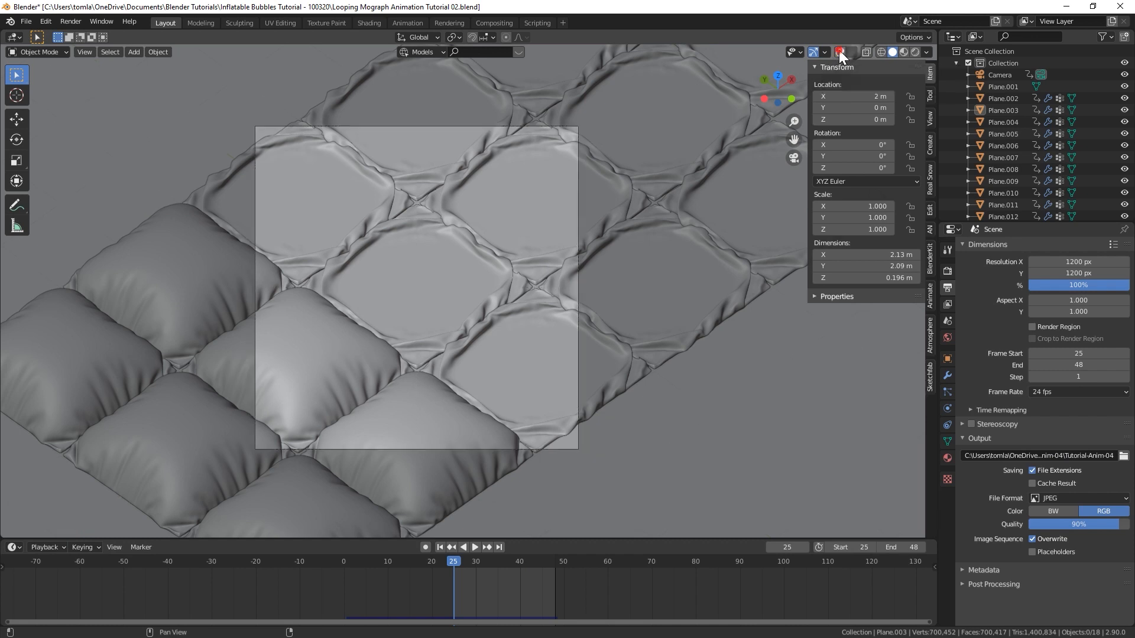
left_click(87, 53)
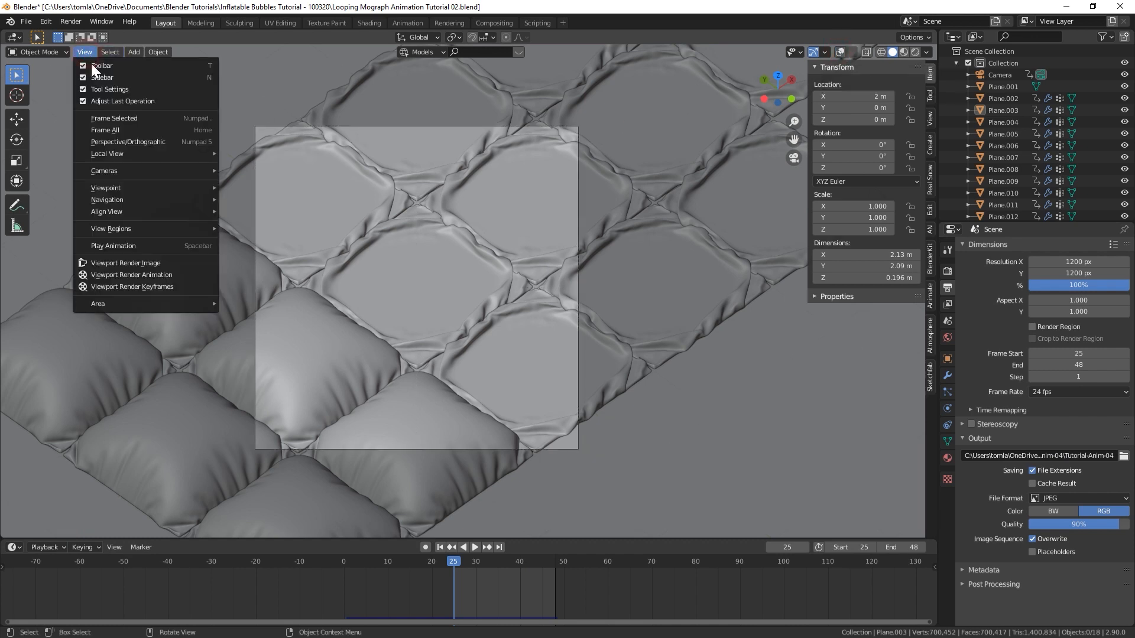
left_click(121, 275)
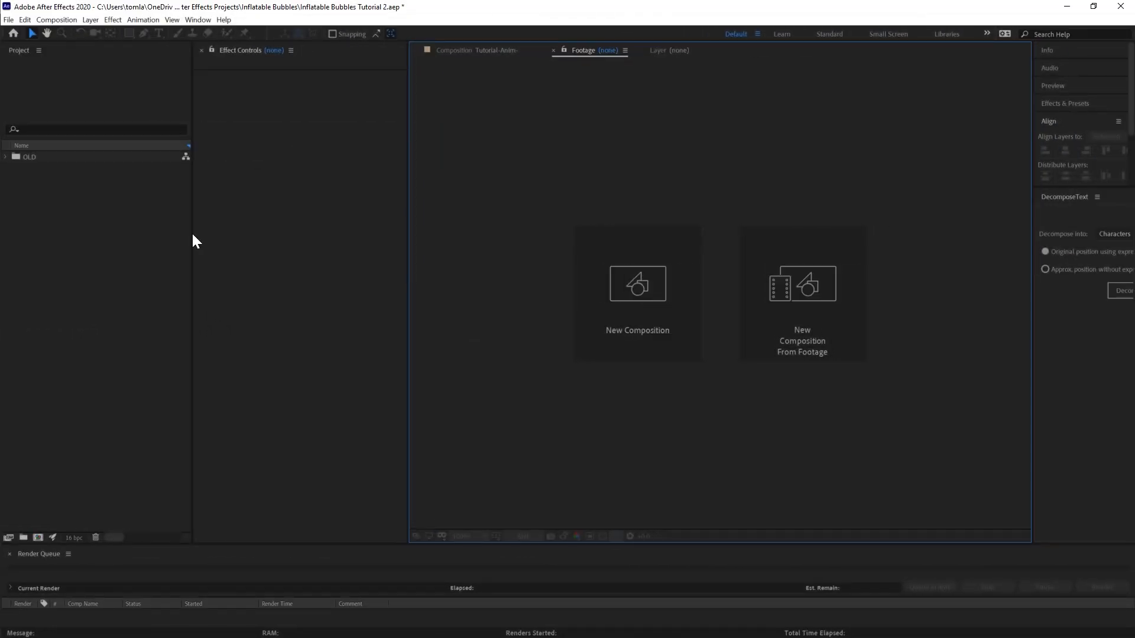
left_click(46, 193)
right_click(35, 192)
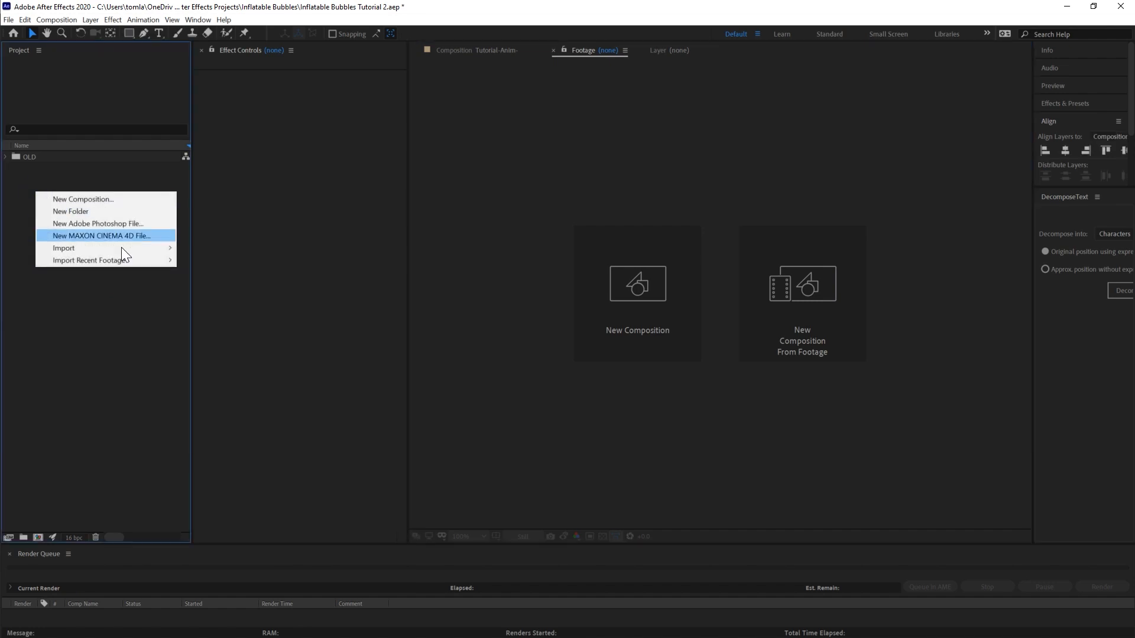
left_click(198, 248)
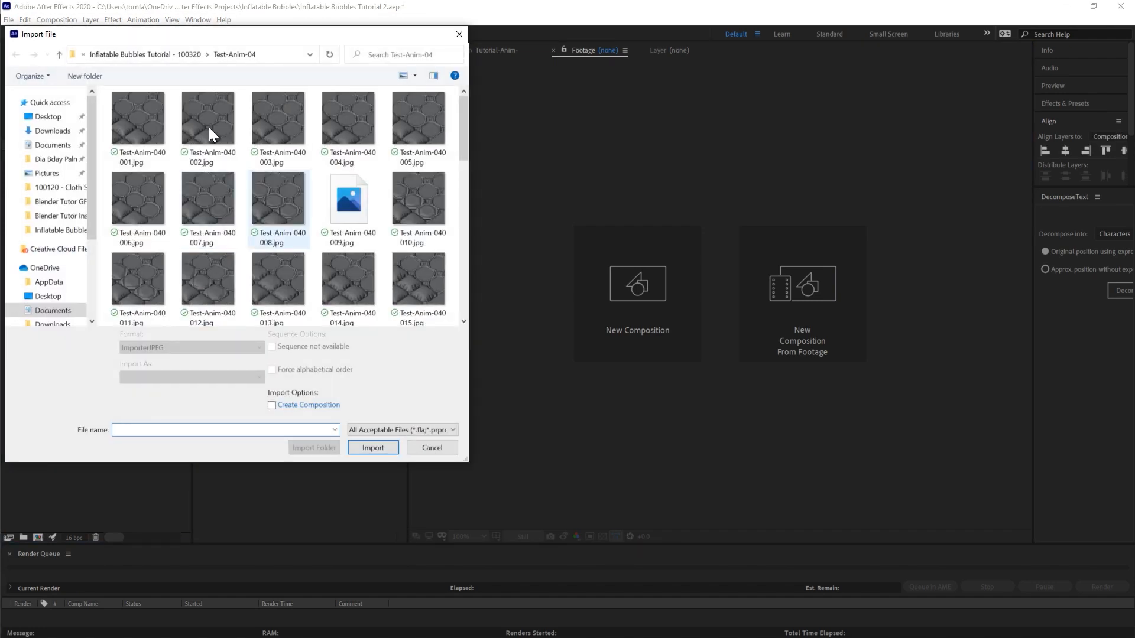
left_click(176, 55)
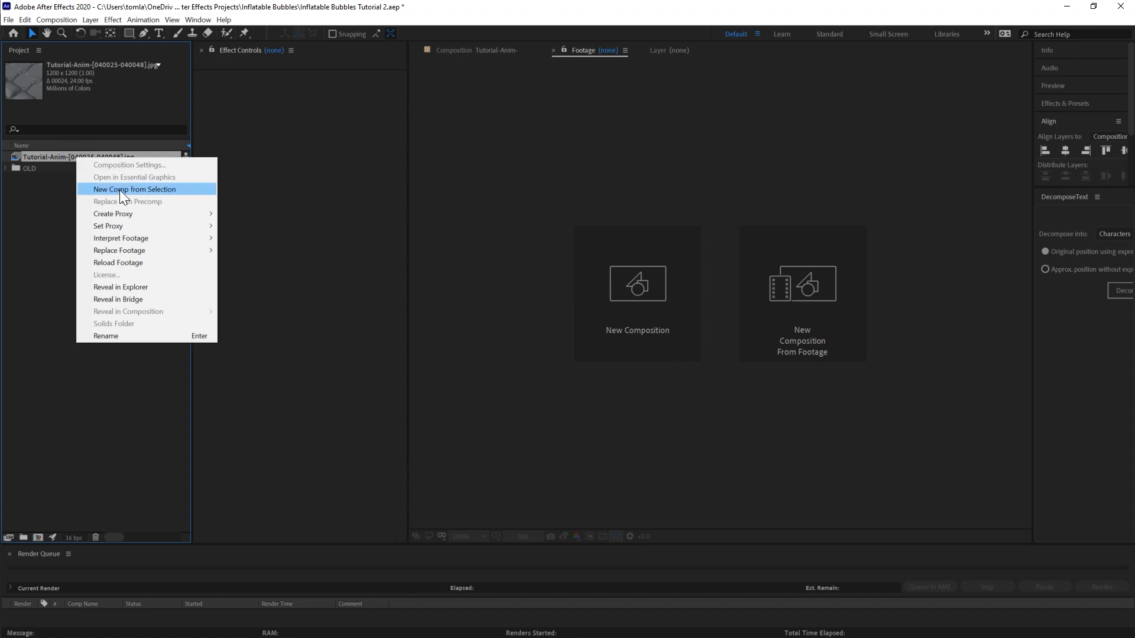
left_click(119, 190)
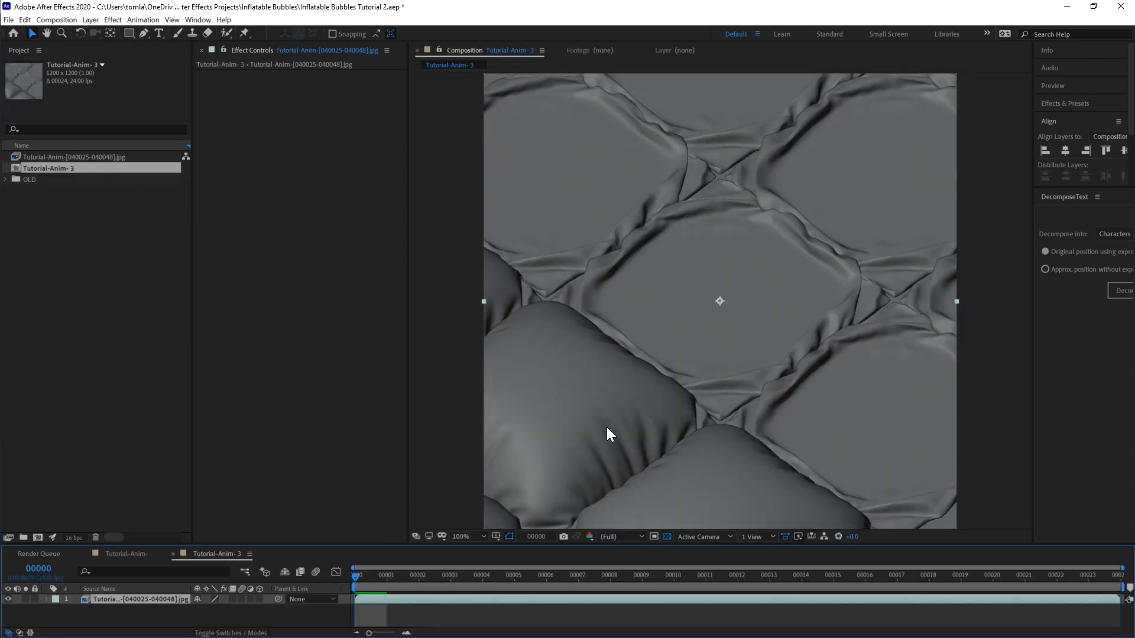
key("space")
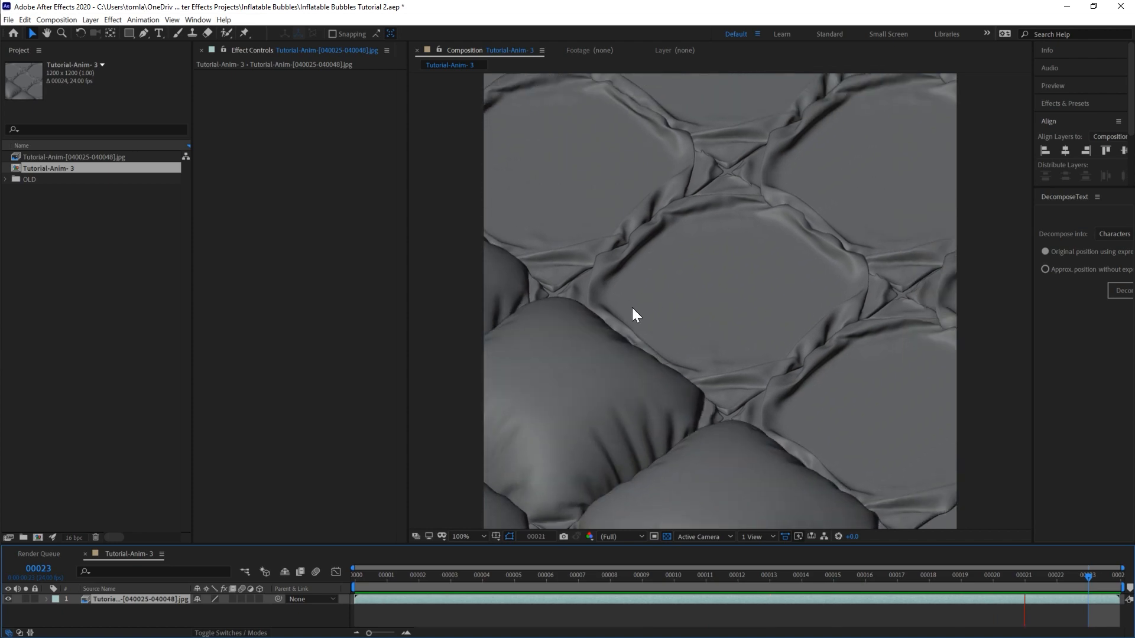
key("Home")
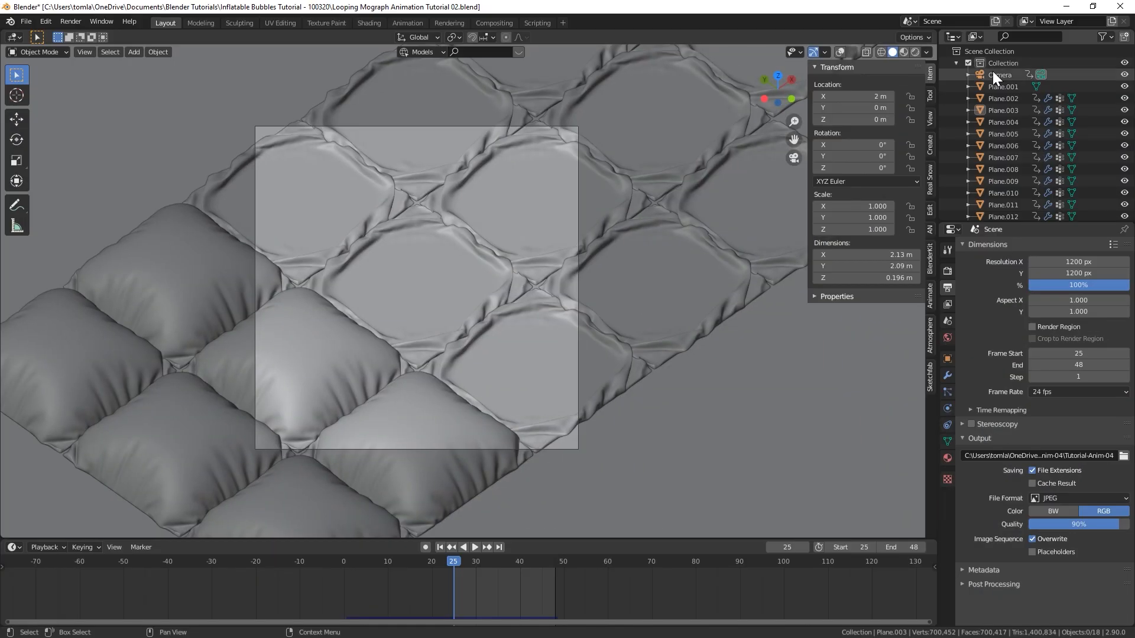
Switch to Blender, move the camera's end keyframe to frame 48, save the file, and return to the start frame.
left_click(999, 74)
left_click(559, 568)
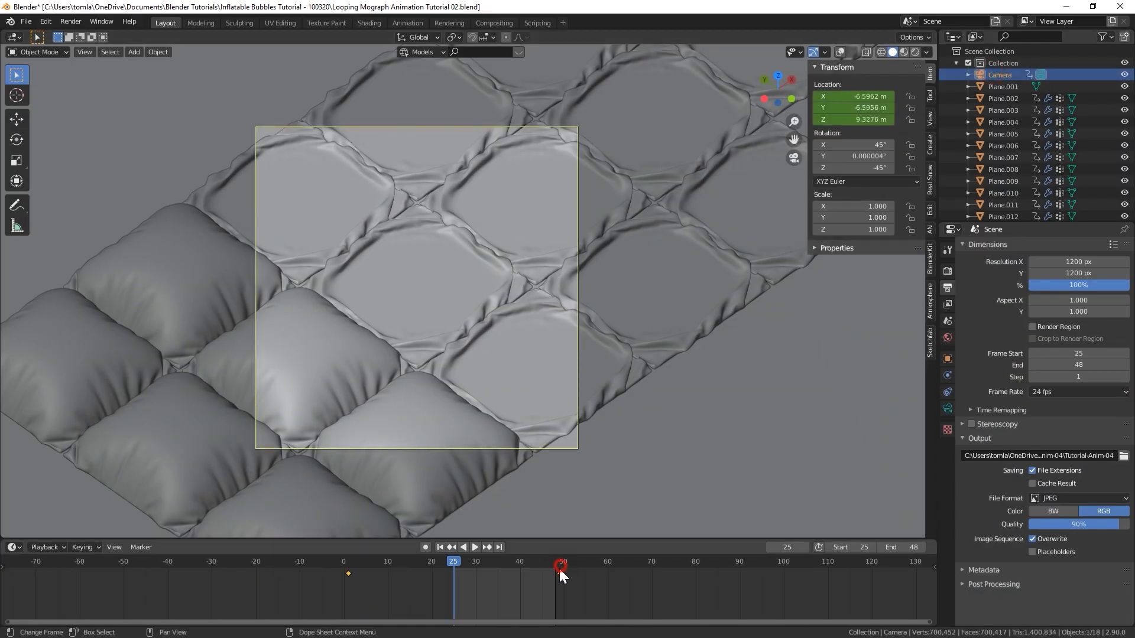
left_click_drag(559, 573, 555, 572)
key("shift+Left")
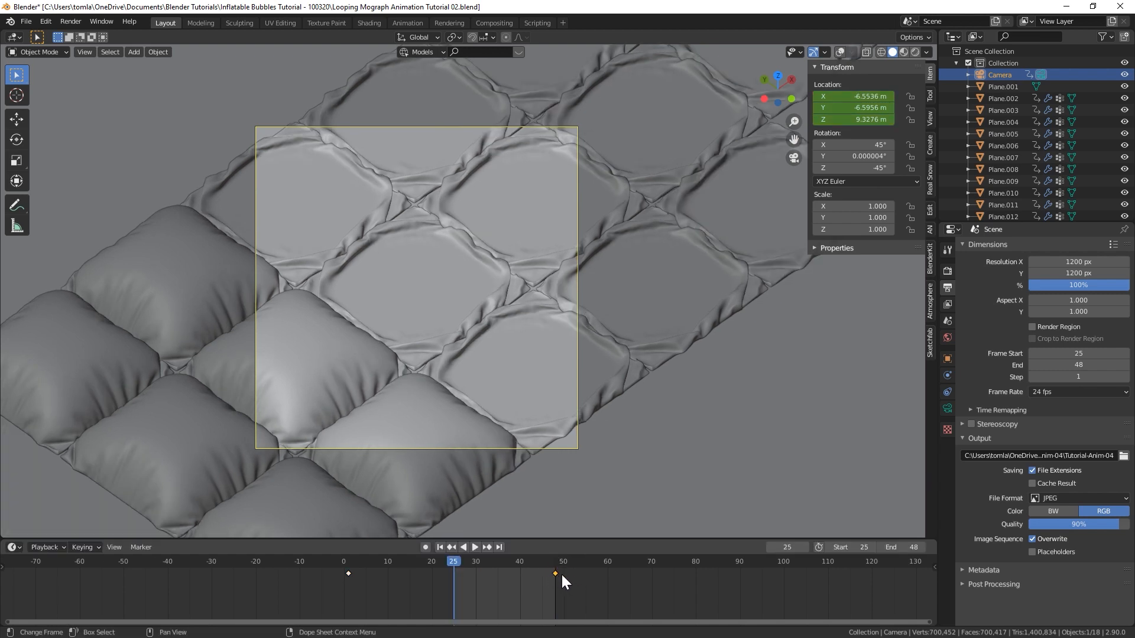
key("ctrl+s")
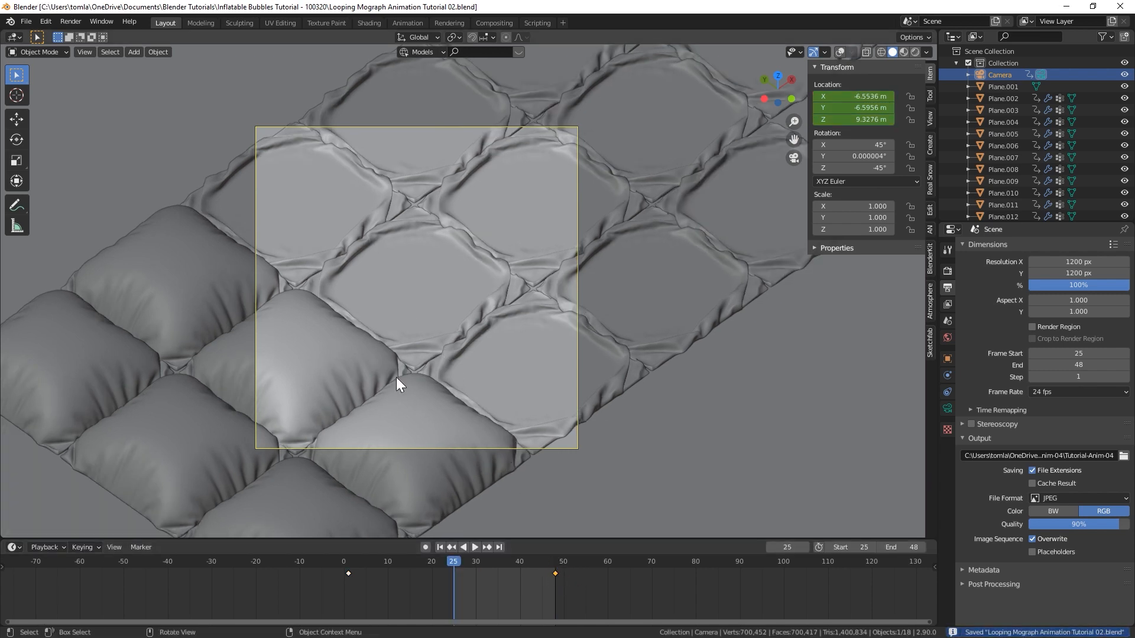
left_click(555, 568)
left_click(439, 548)
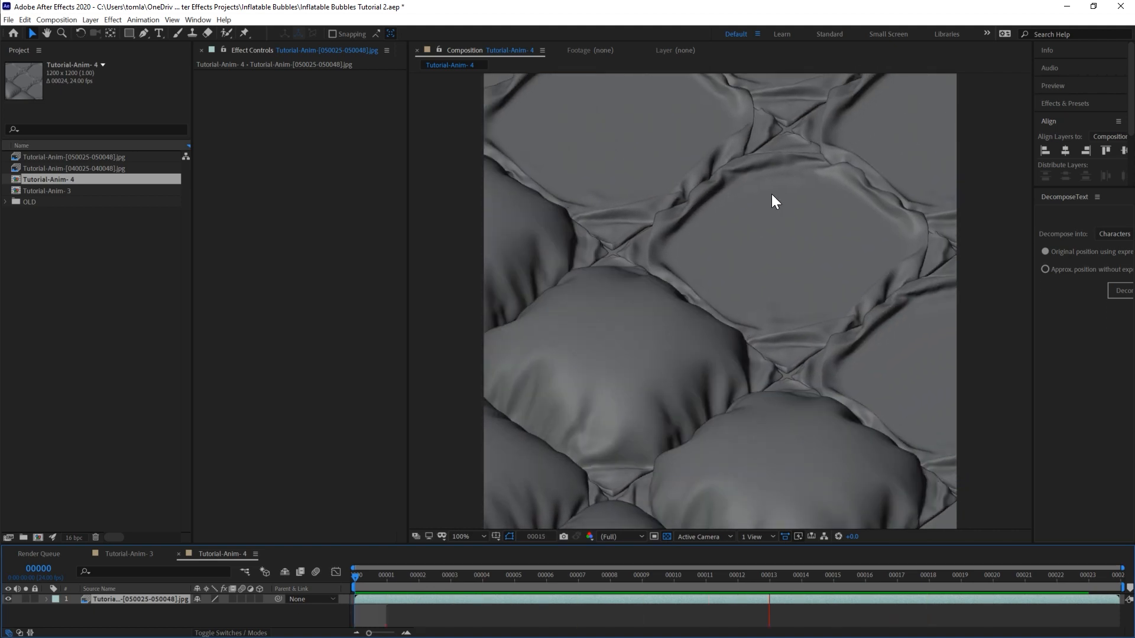
Stop the preview of the Tutorial-Anim- 4 composition in After Effects, rewind and save the project, and switch back to Blender.
key("space")
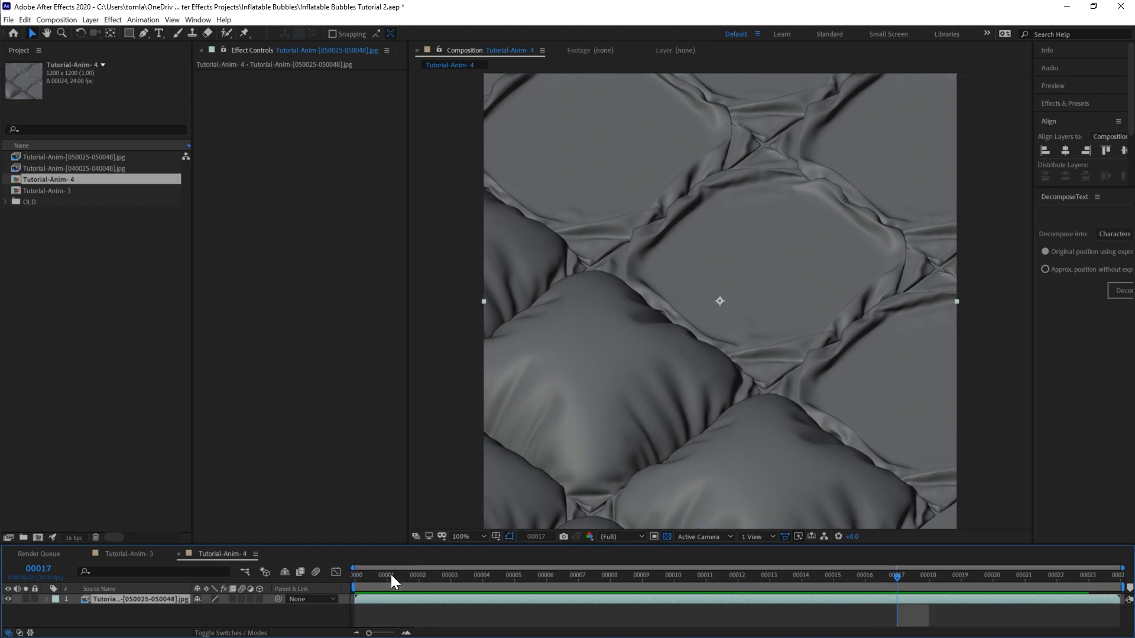
left_click_drag(392, 574, 310, 563)
key("ctrl+s")
key("alt+Tab")
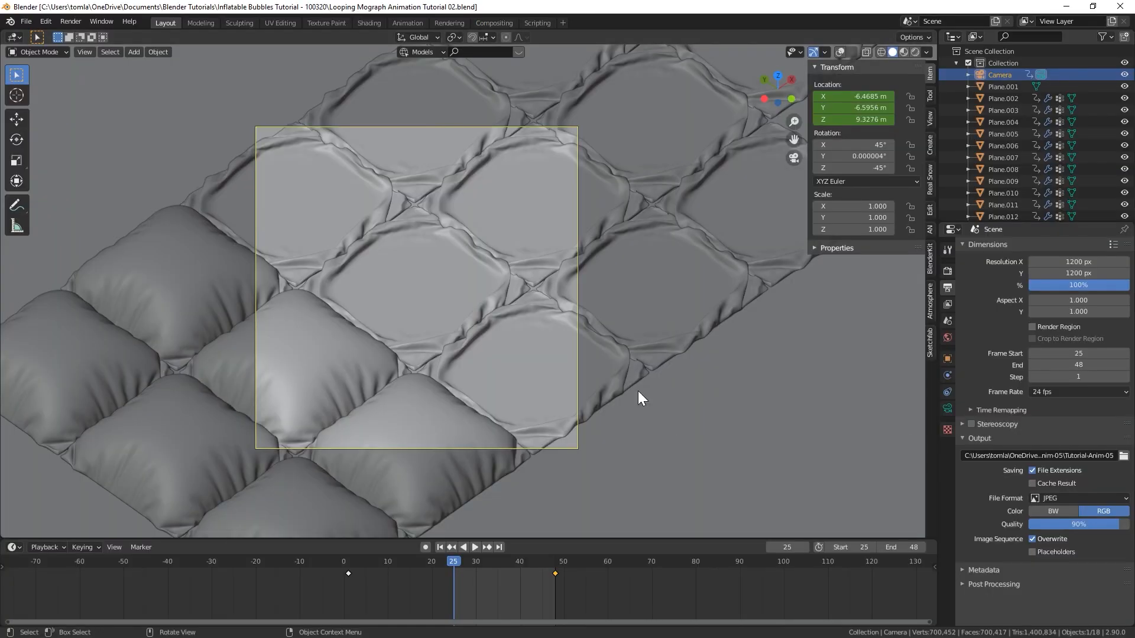
Look at the camera view in rendered shading and switch back to solid shading.
left_click(916, 53)
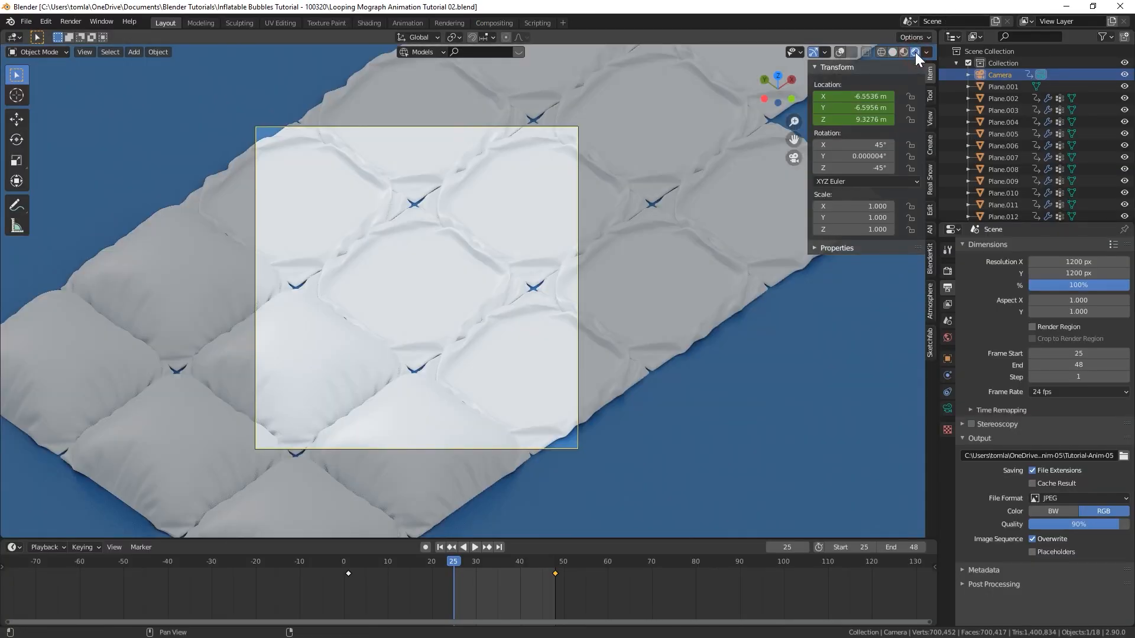
left_click(891, 51)
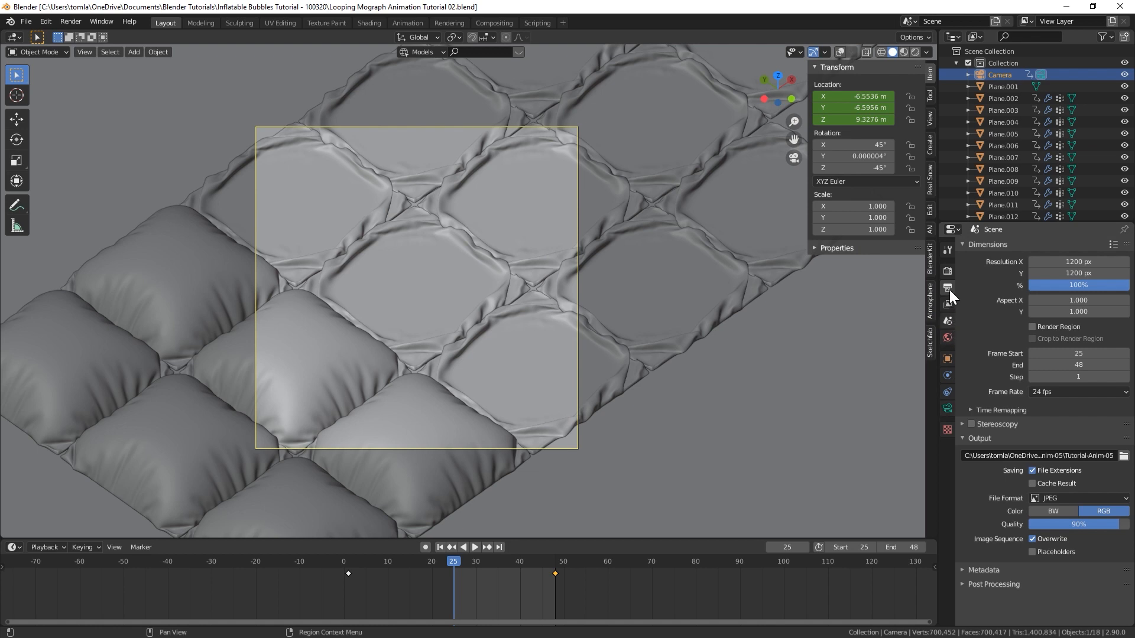
Enable motion blur in the render settings, adjust its Steps value, and save the file.
left_click(947, 271)
left_click(971, 368)
left_click(963, 368)
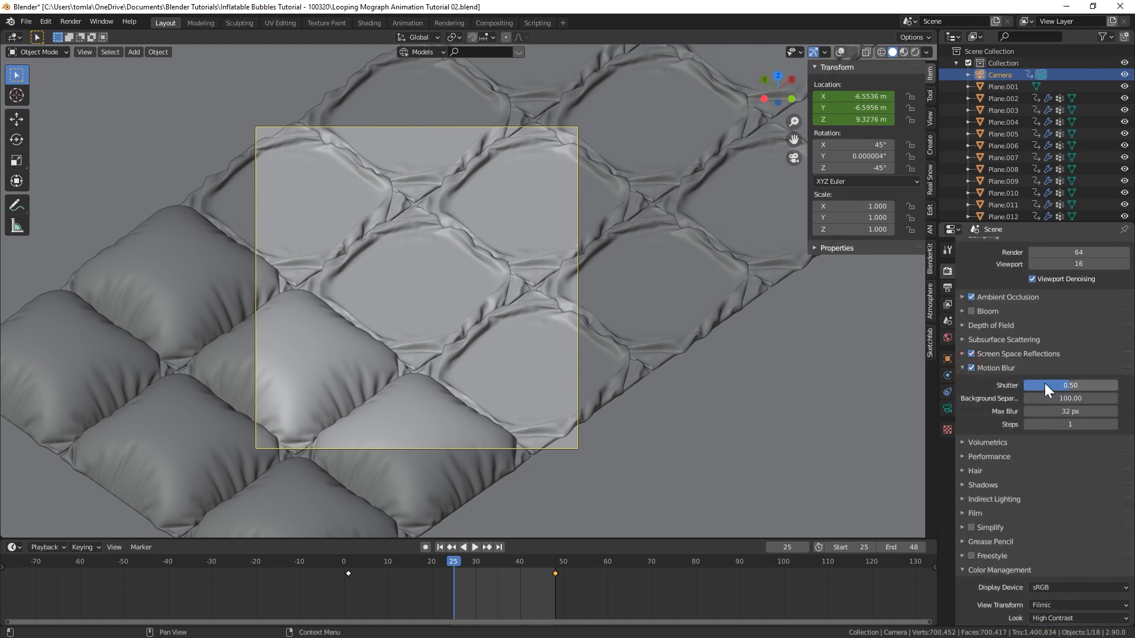
left_click(1072, 426)
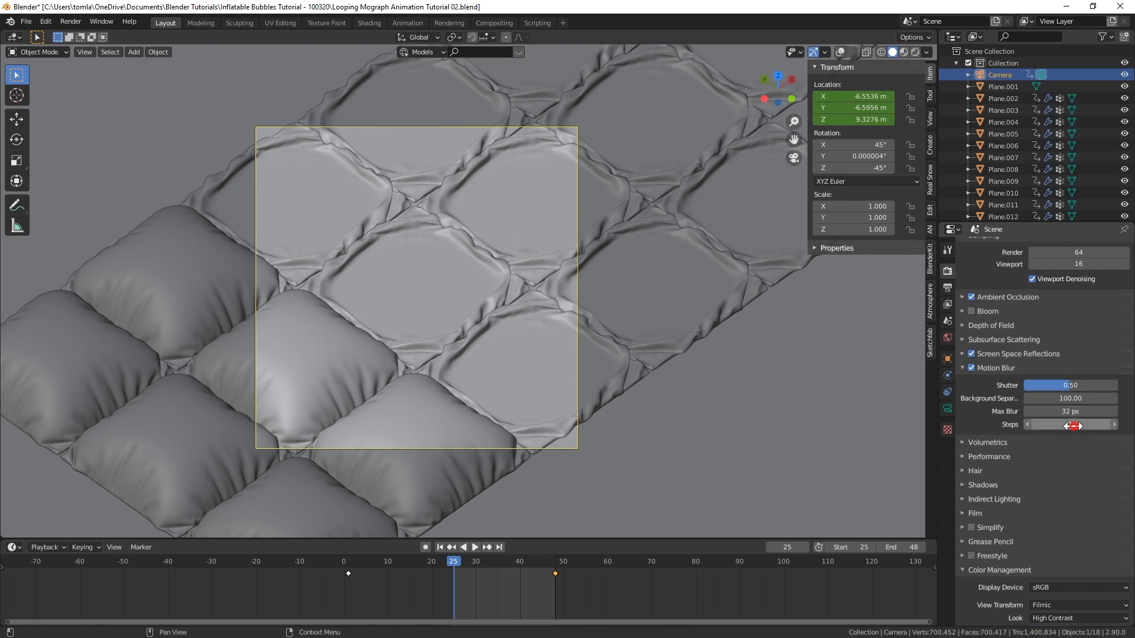
key("Return")
left_click(958, 365)
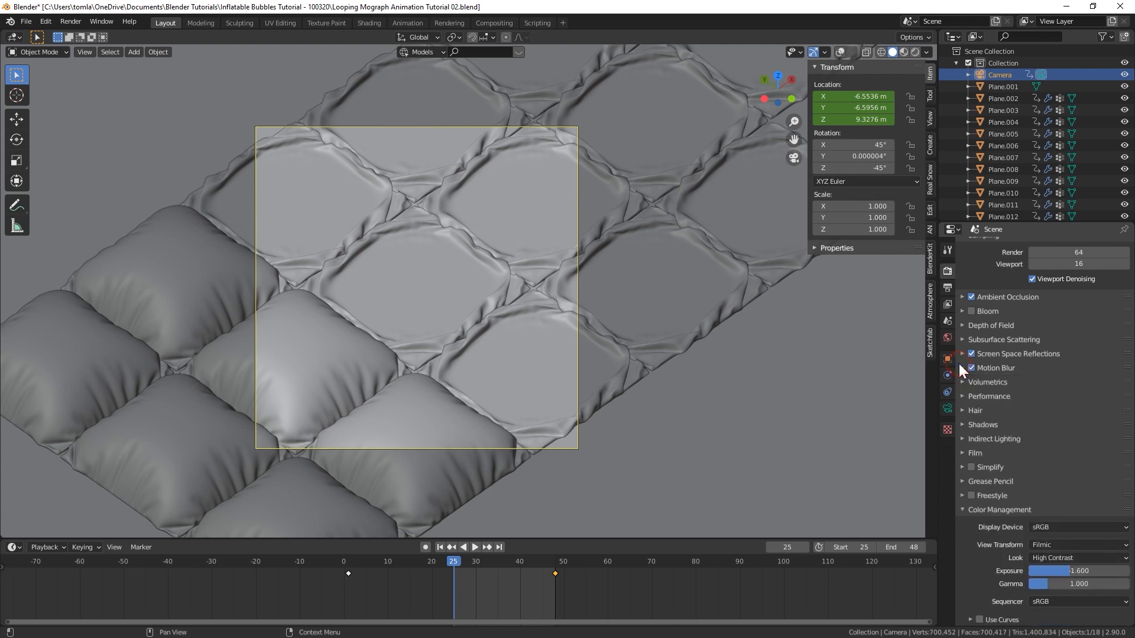
key("ctrl+s")
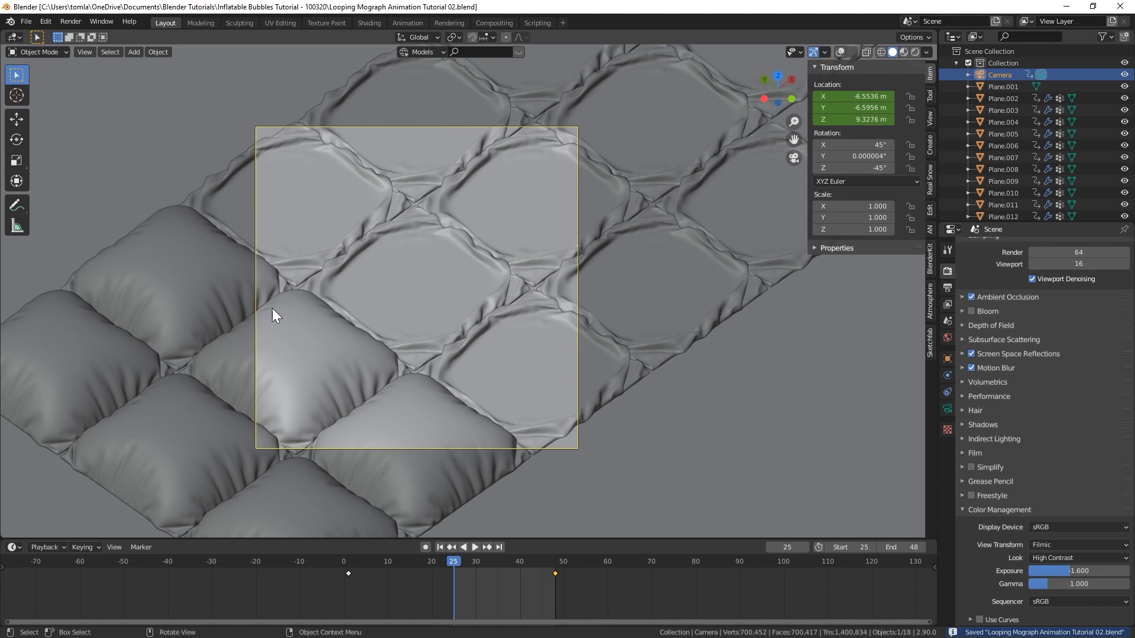
Go to frame 33, render a still image to check the motion blur, and close the render window.
left_click_drag(493, 559, 489, 562)
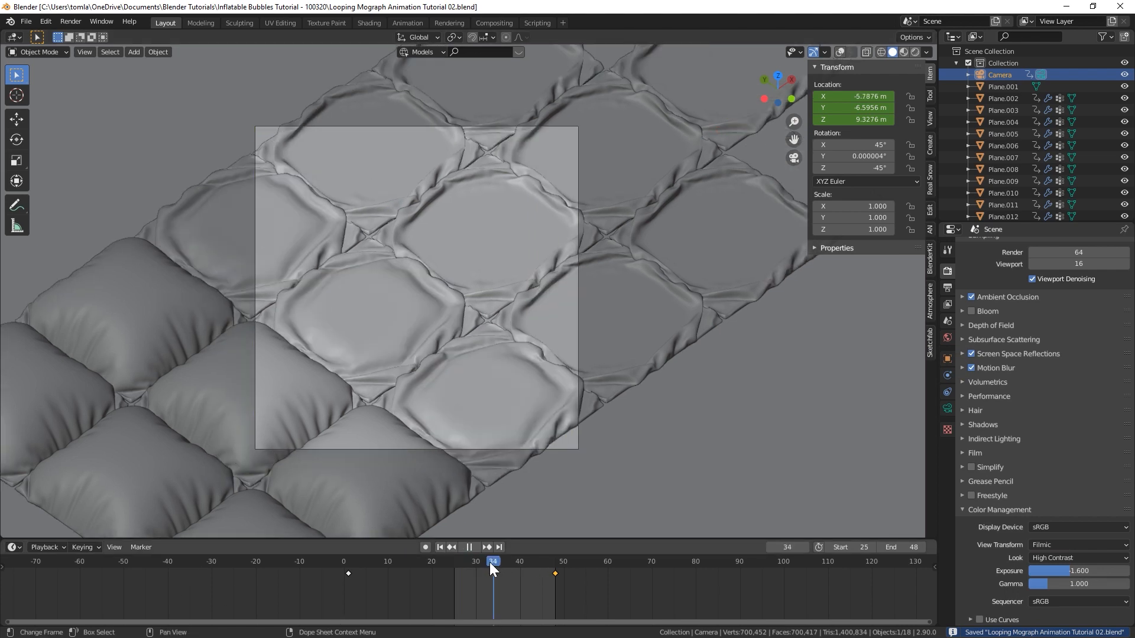
left_click(68, 23)
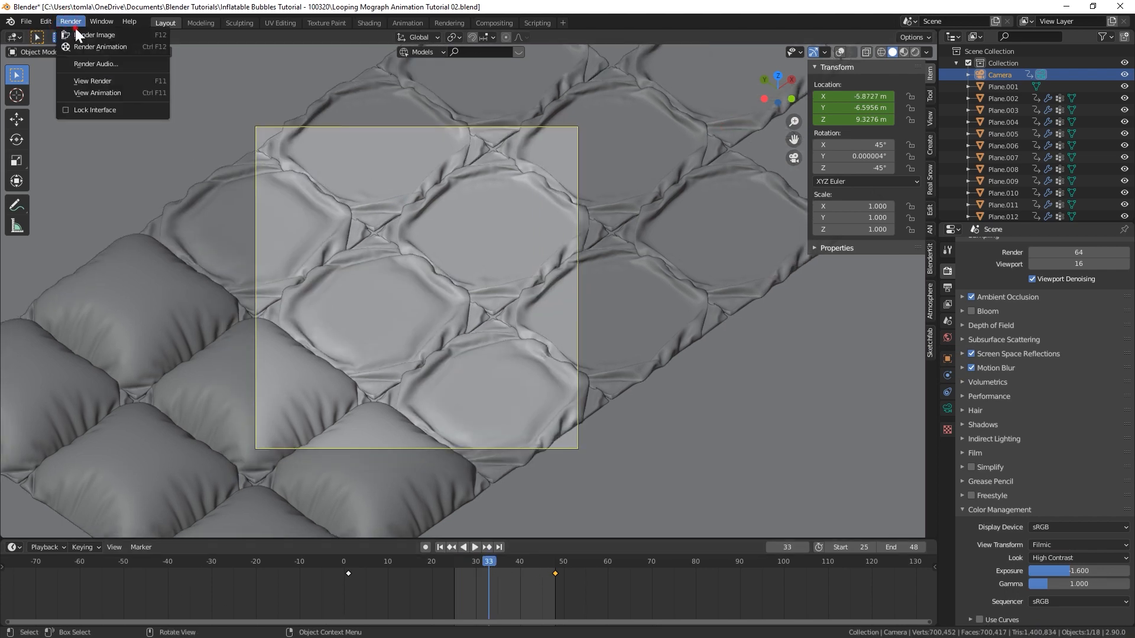
left_click(77, 30)
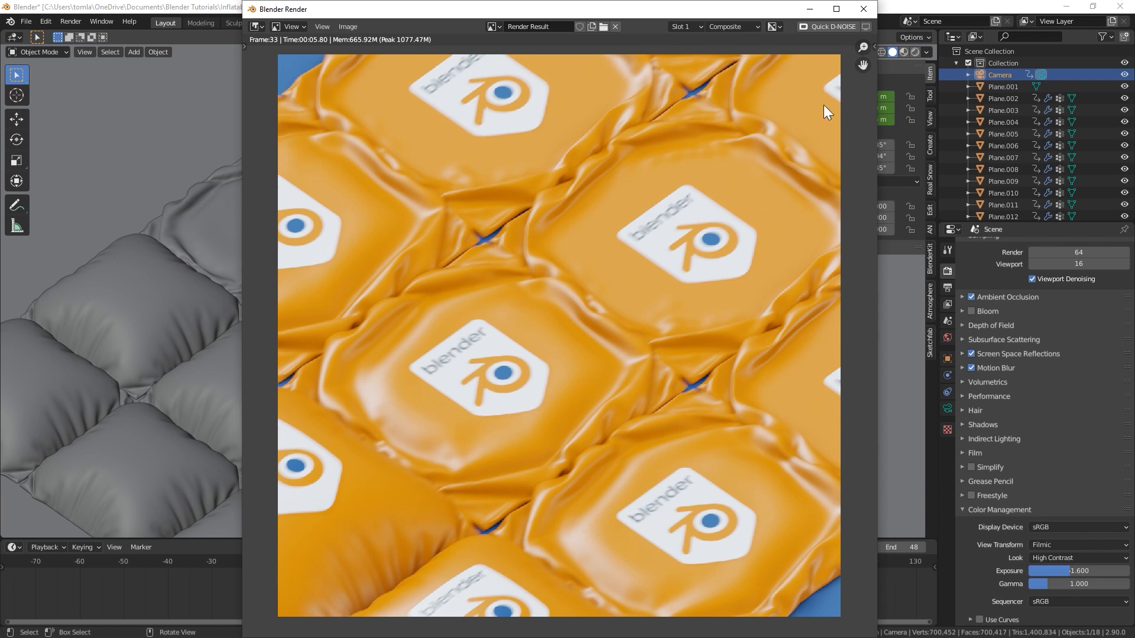
left_click(860, 10)
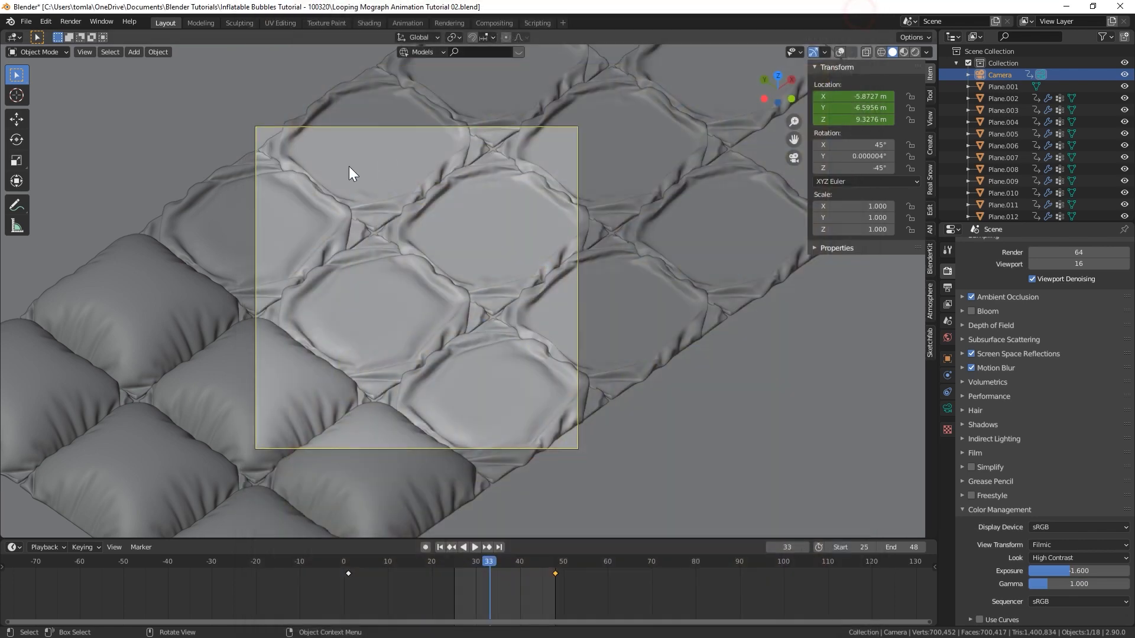
Save the file again and jump to the start of the animation.
left_click(27, 20)
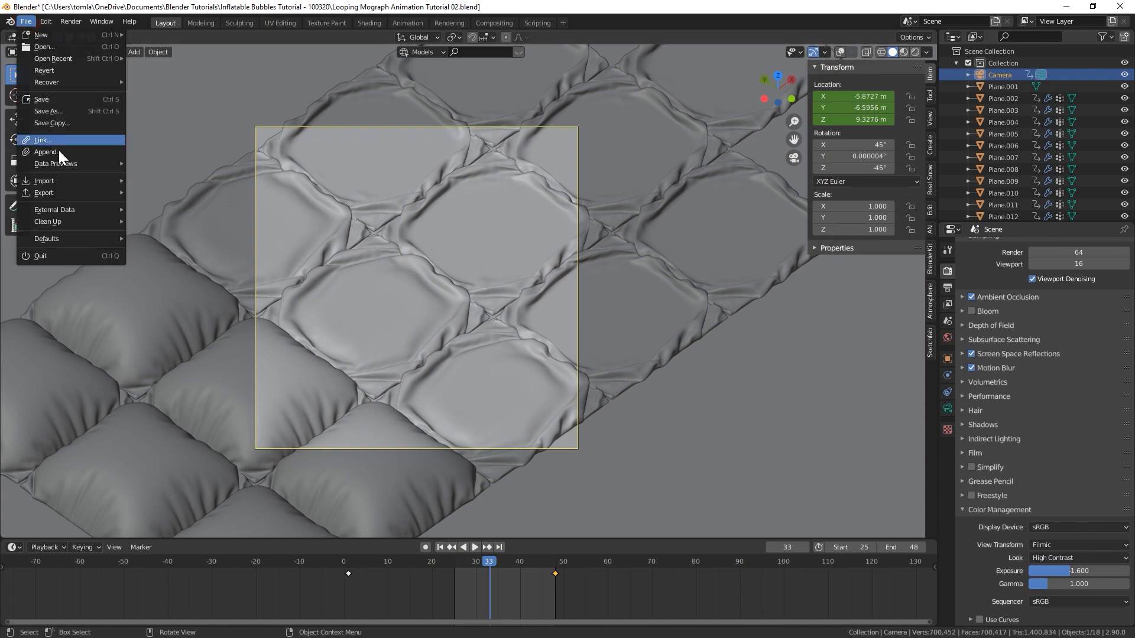
left_click(51, 100)
left_click(440, 547)
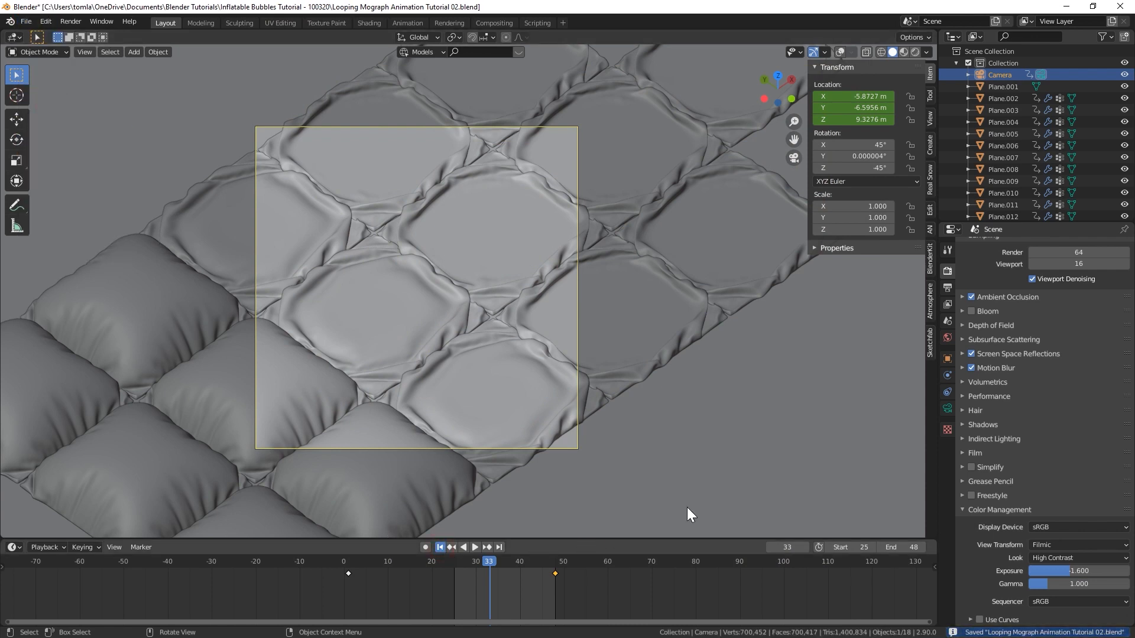
Open the output properties, and switch to After Effects to preview the Tutorial-Final-Anim- 3 composition from its first frame.
left_click(947, 288)
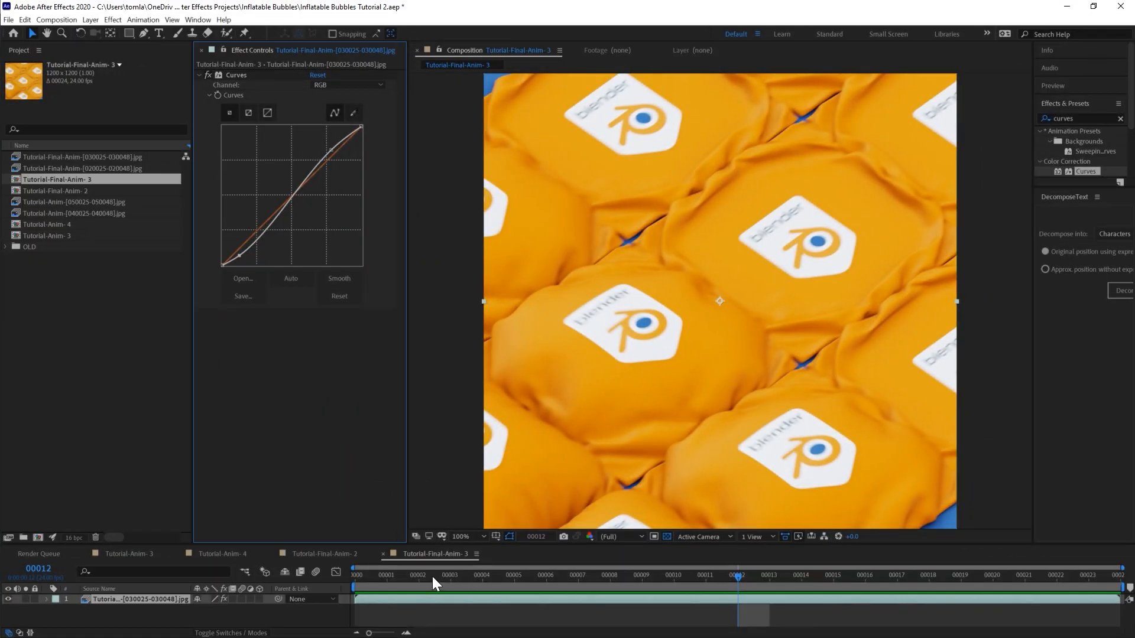
left_click(365, 577)
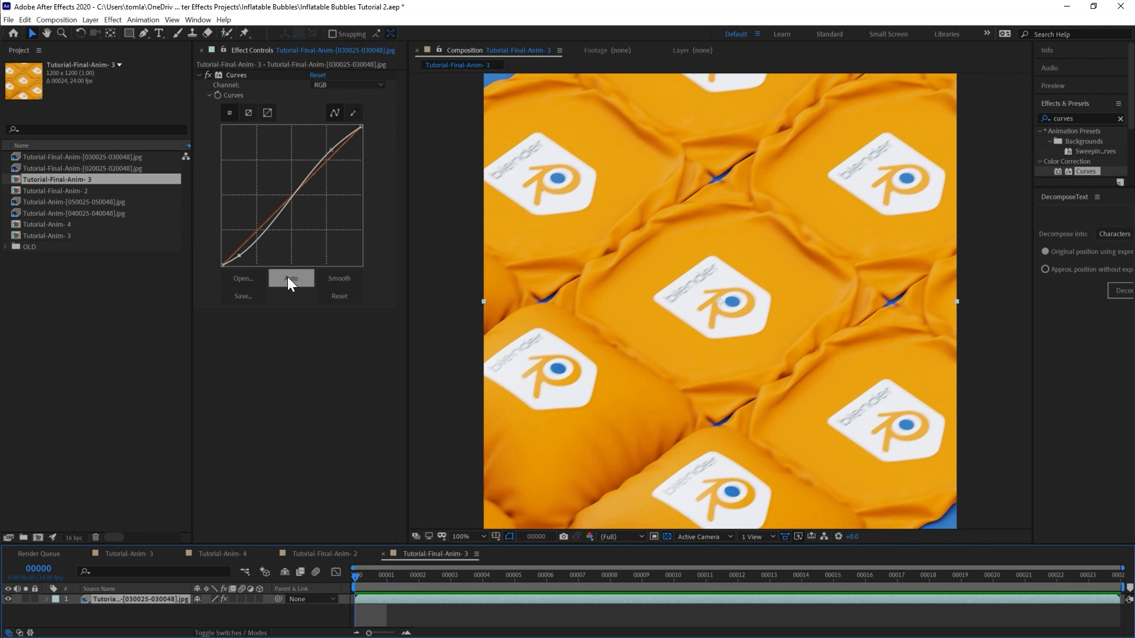
key("space")
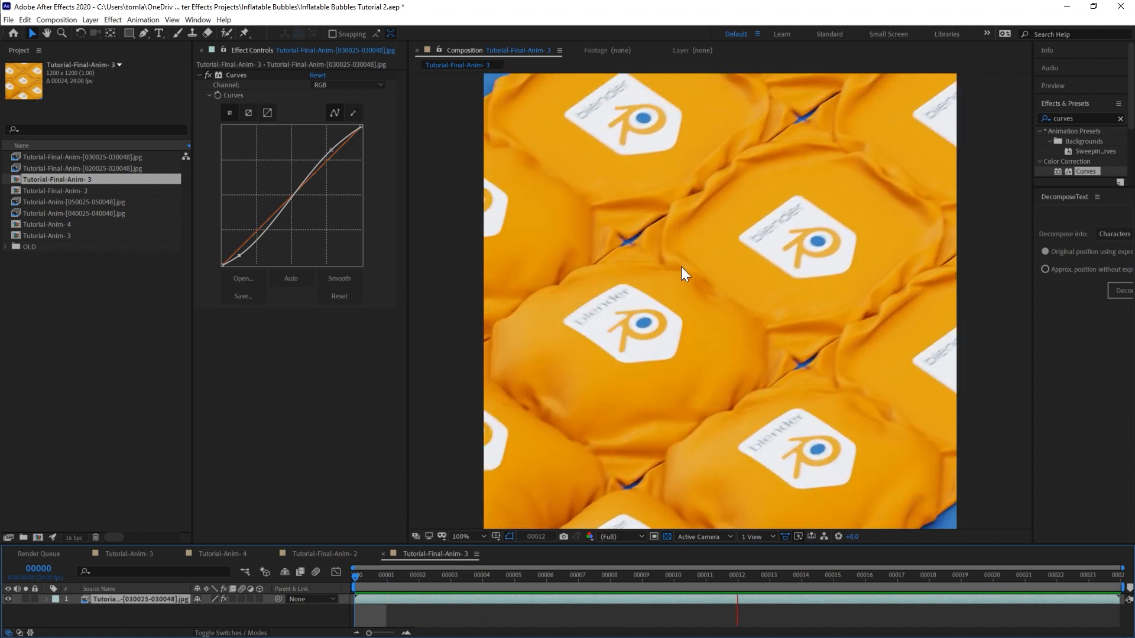
key("space")
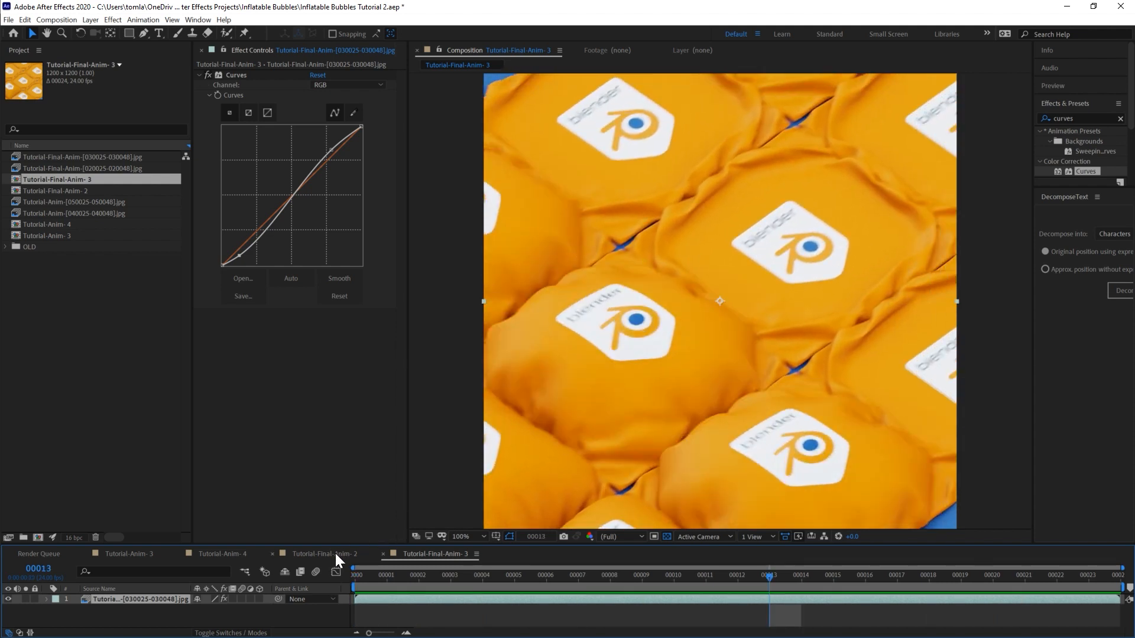
Preview the Tutorial-Final-Anim- 2 composition from frame 0 to compare its cloth shading.
left_click(336, 555)
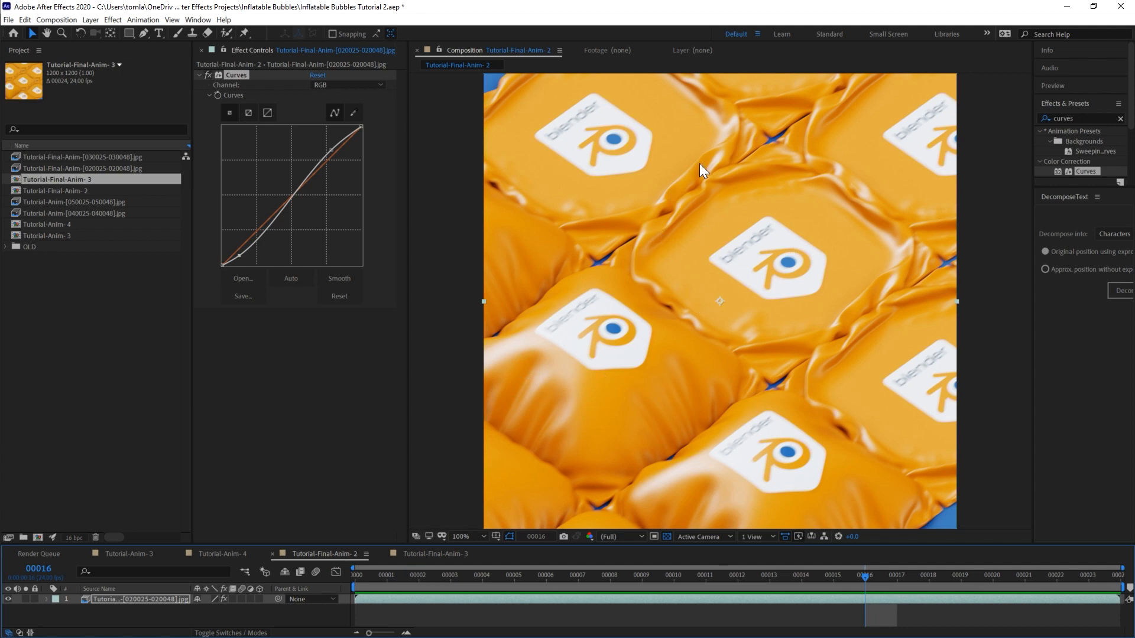
left_click_drag(475, 578, 283, 593)
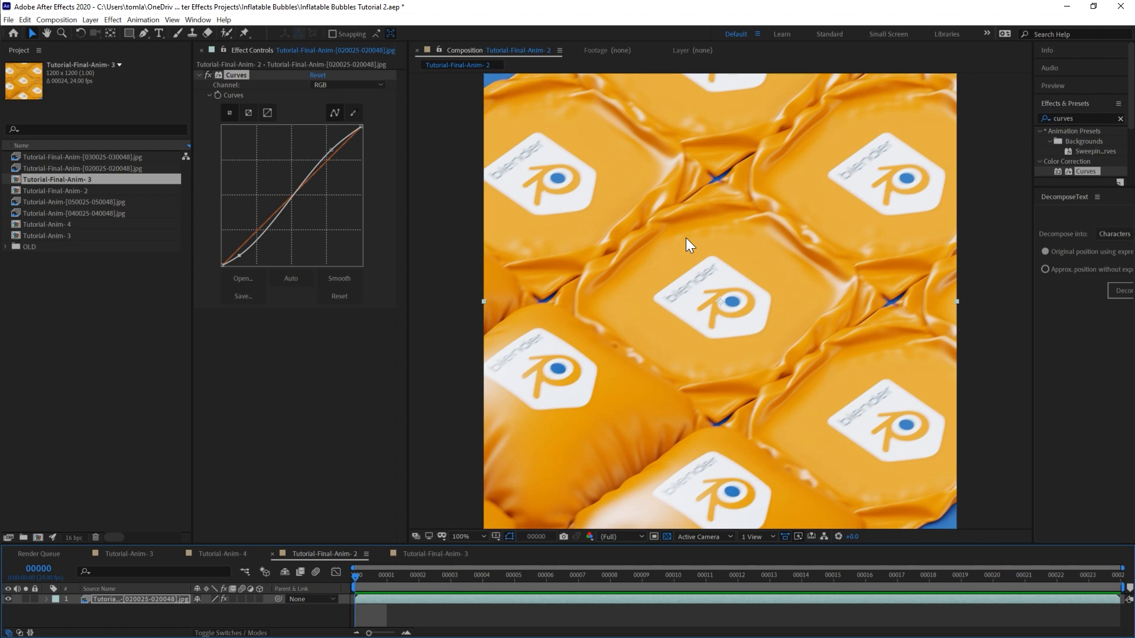
key("space")
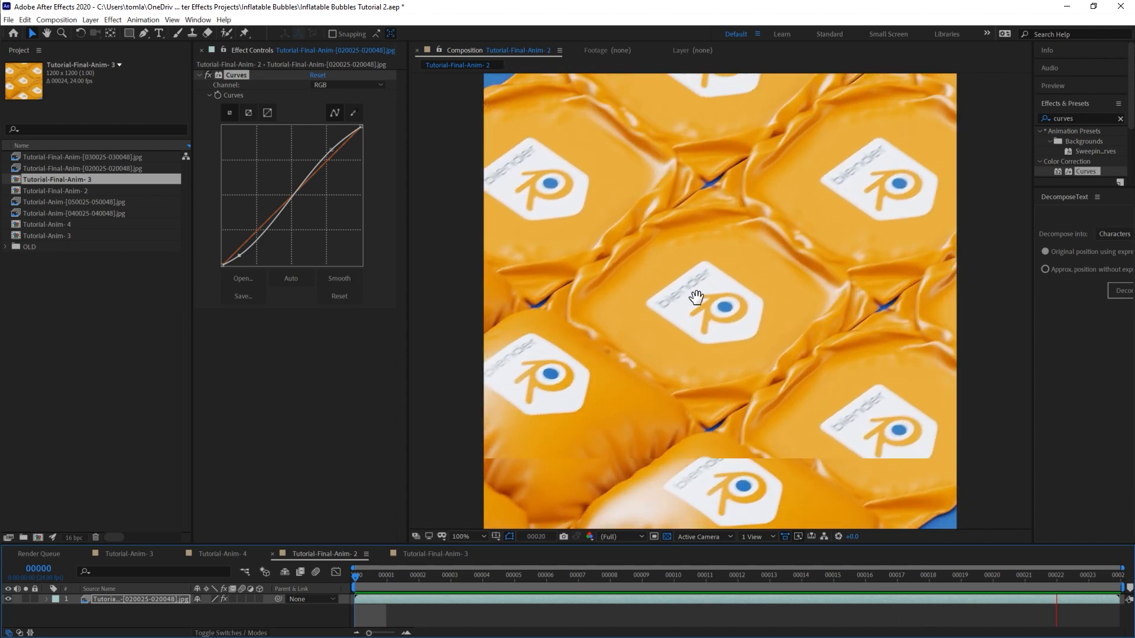
Return to the Tutorial-Final-Anim- 3 composition and replay its loop from the start at 50% magnification.
left_click(416, 552)
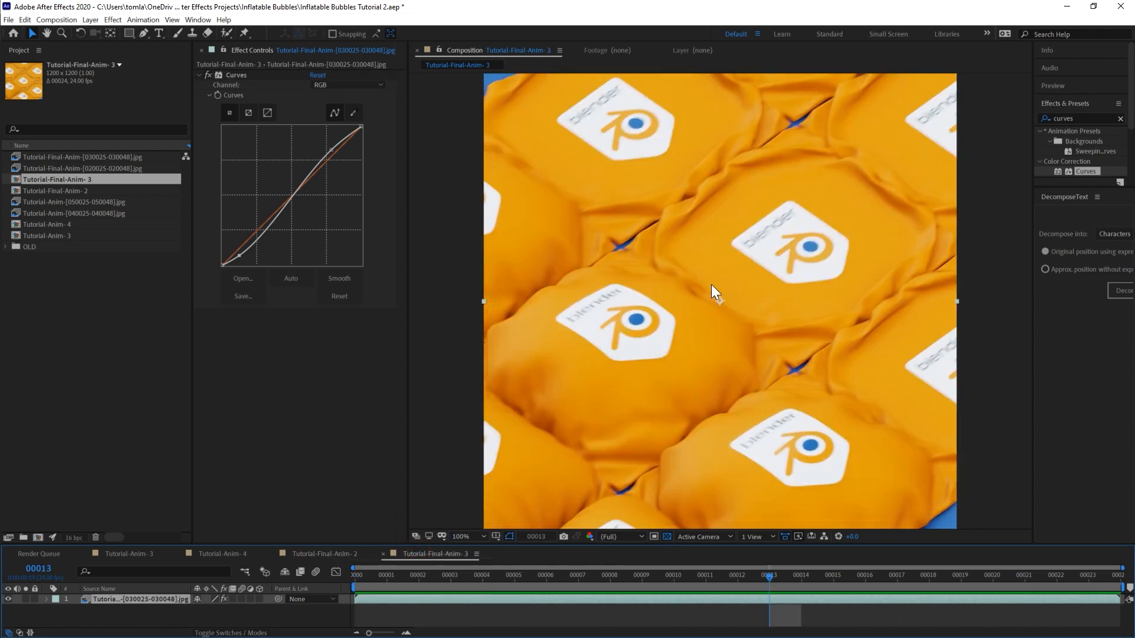
key("space")
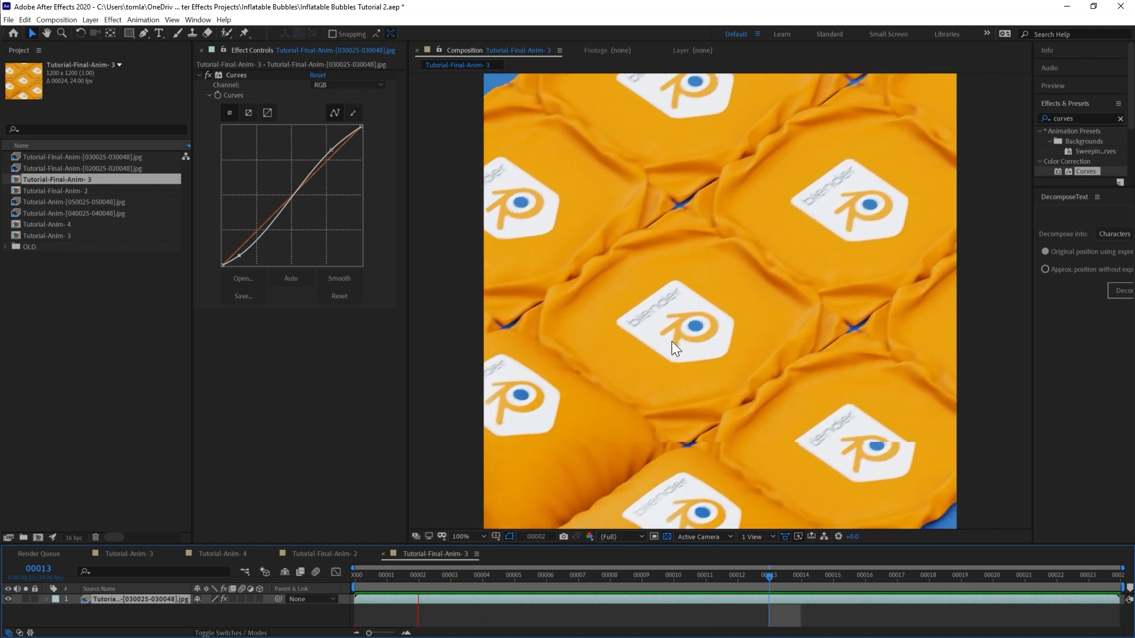
key("Home")
scroll(691, 338, "down", 1)
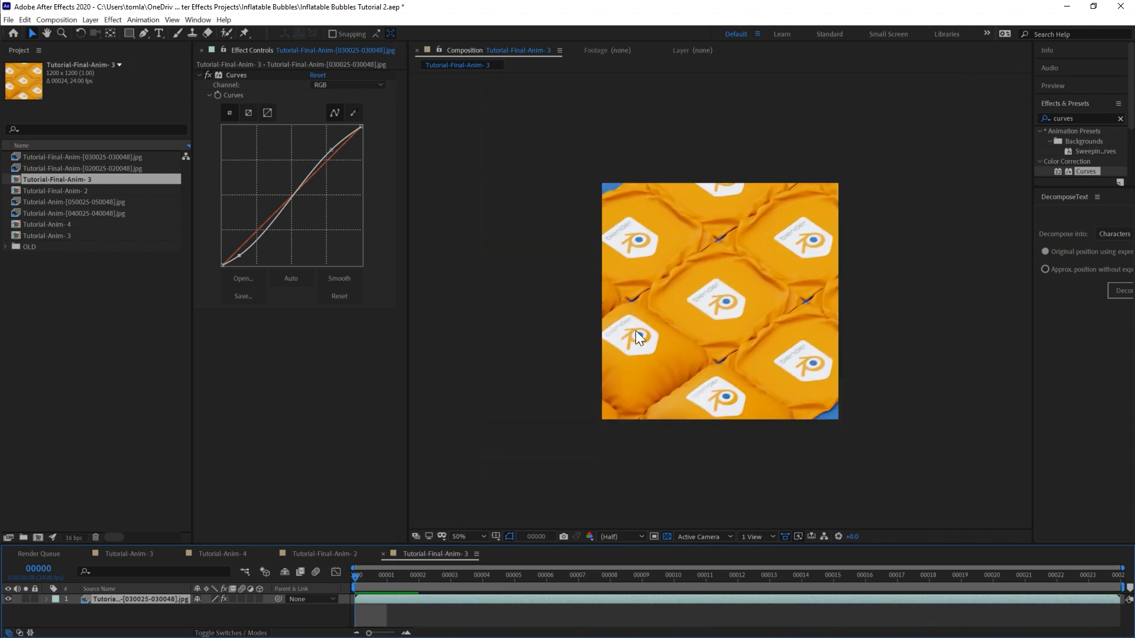
key("space")
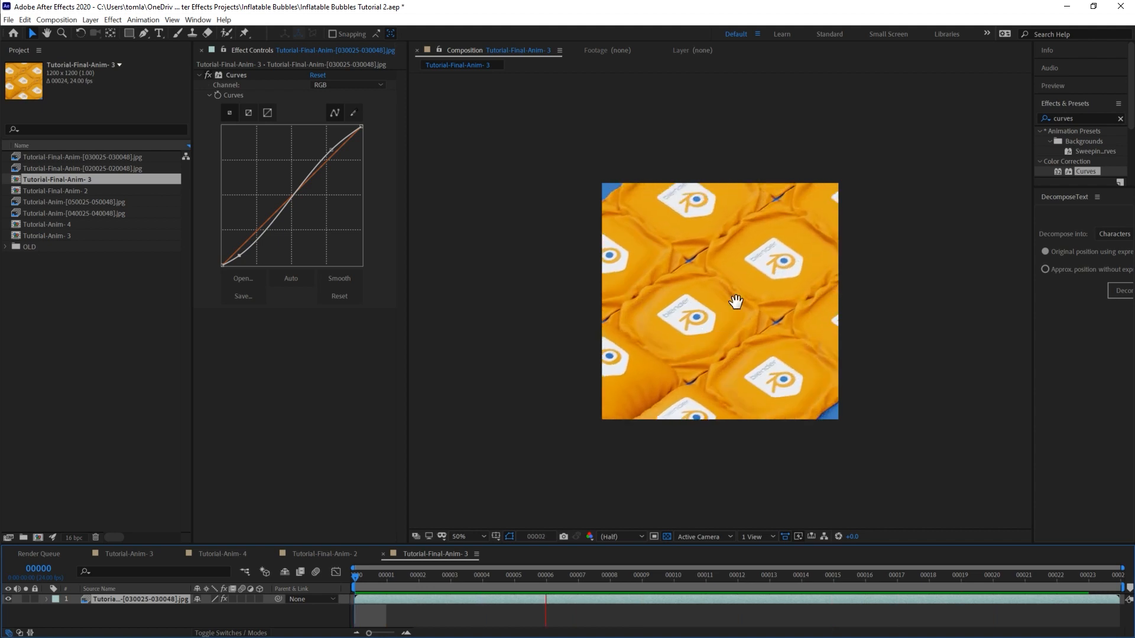
key("space")
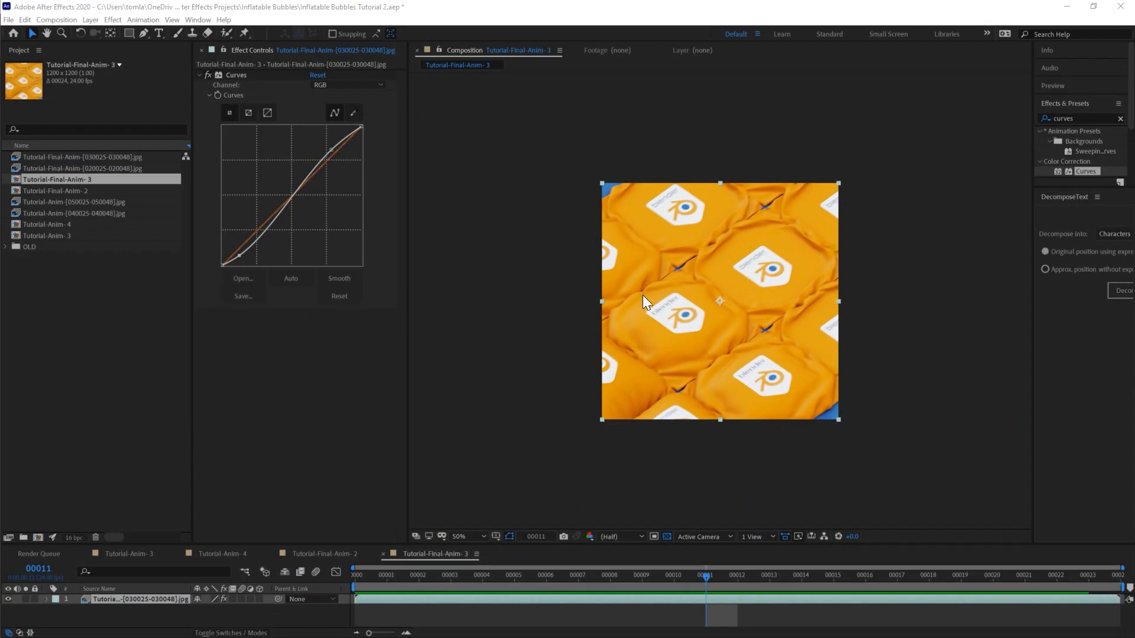
Enlarge the preview to 100% and replay the loop from frame 0, pausing and resuming to examine the inflating badges.
key("period")
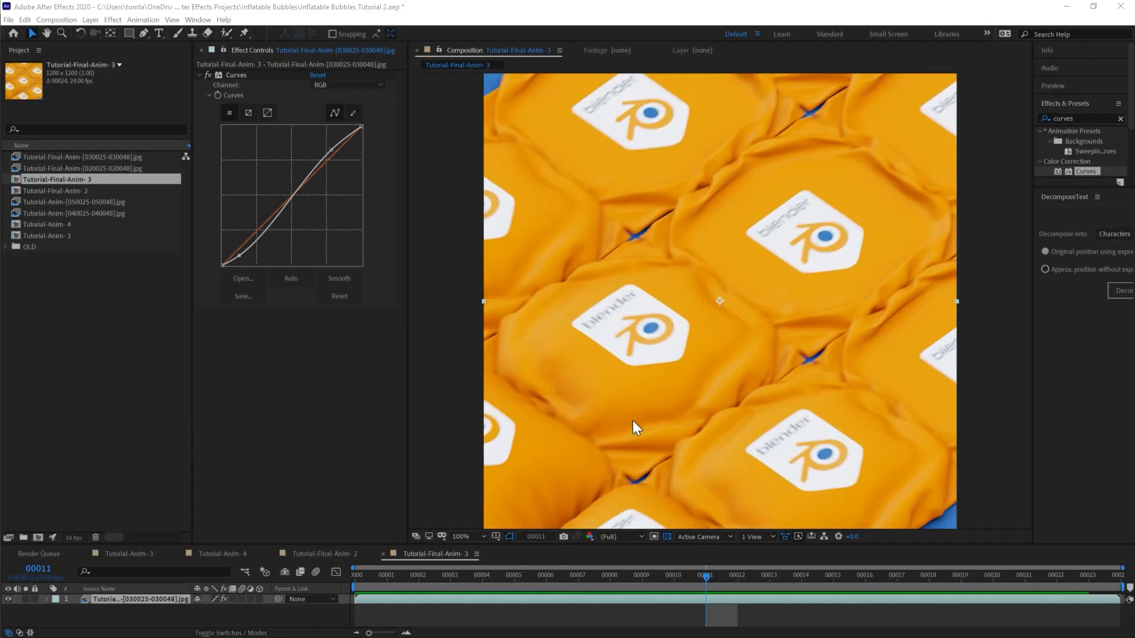
left_click_drag(381, 576, 304, 587)
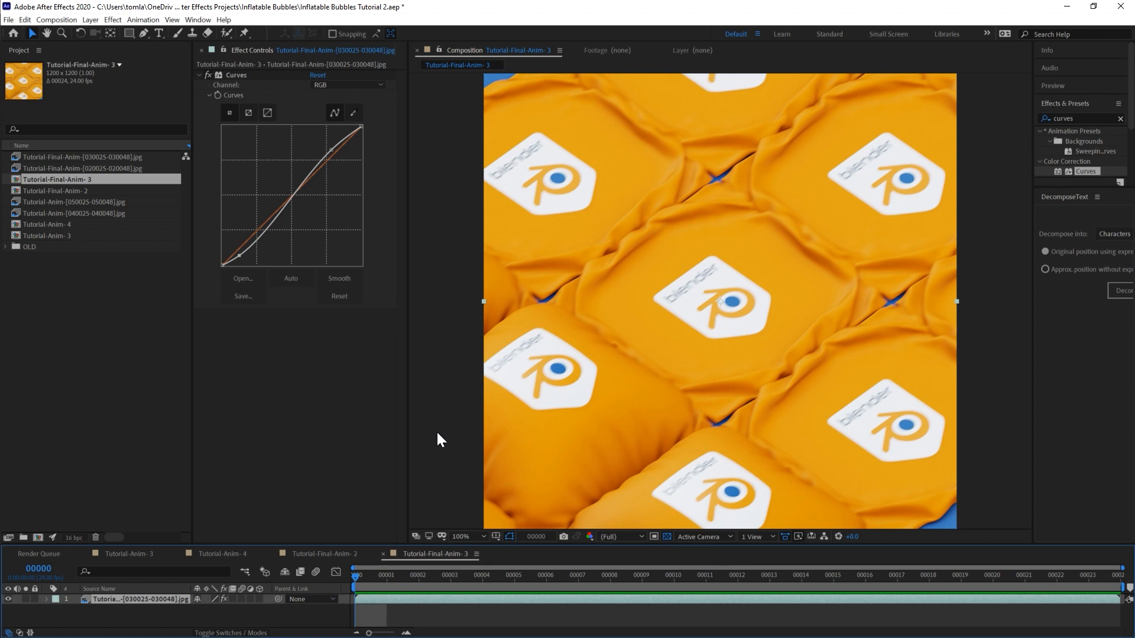
key("space")
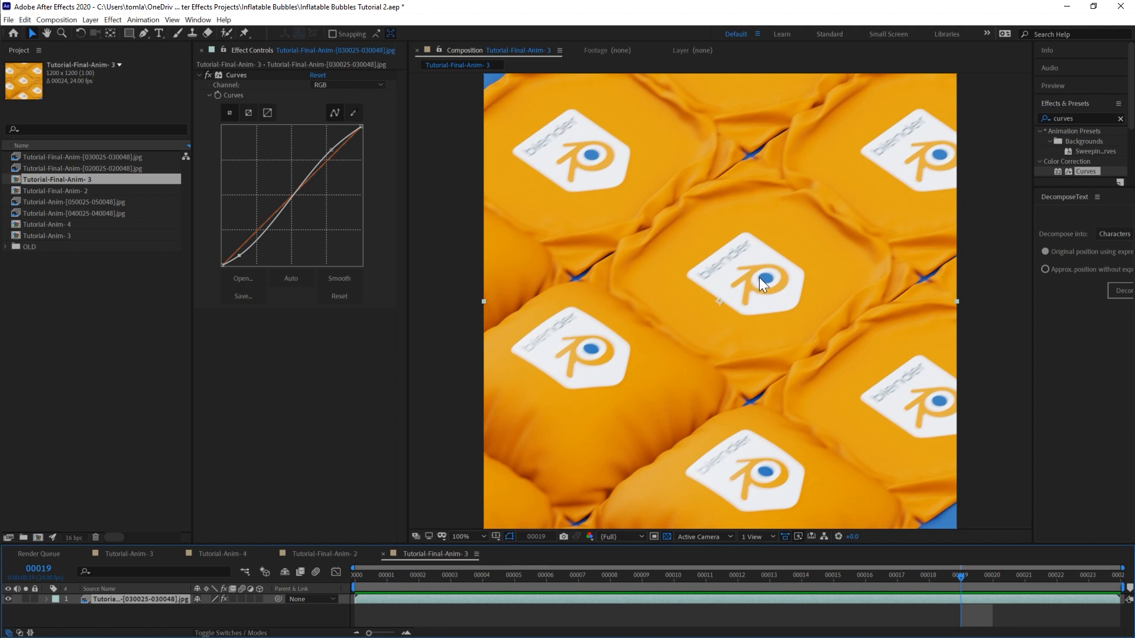
key("space")
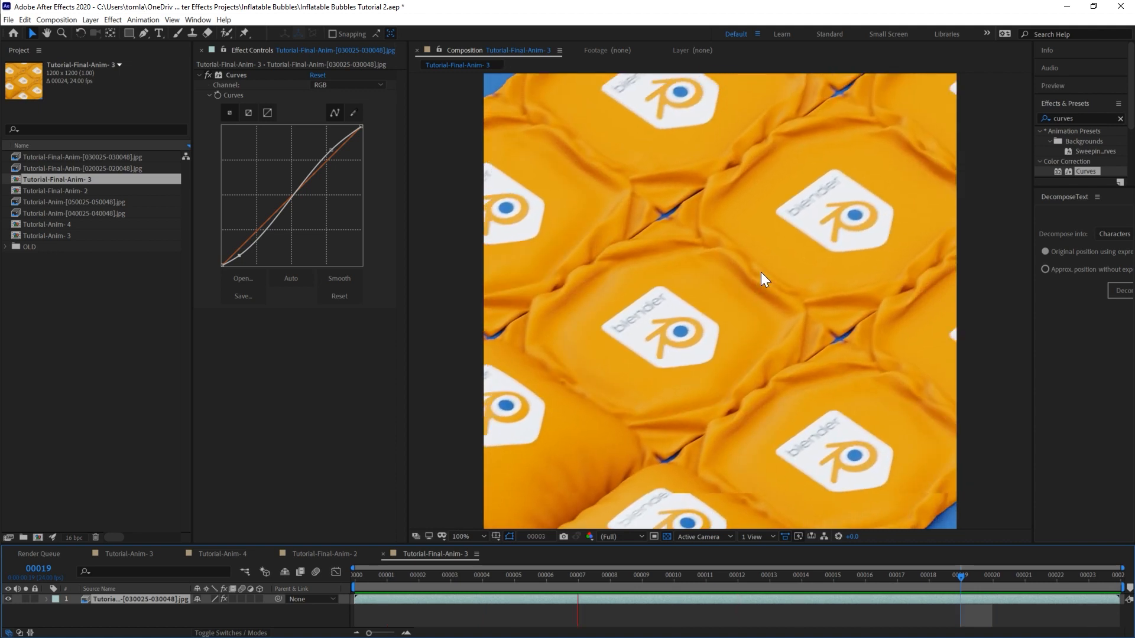
key("space")
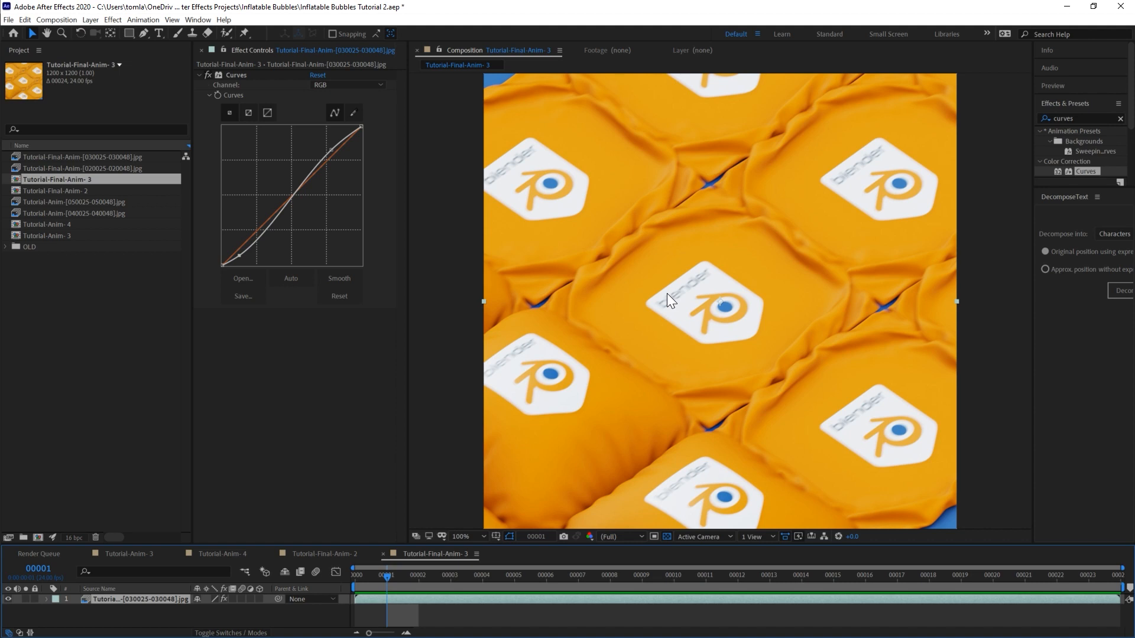
key("space")
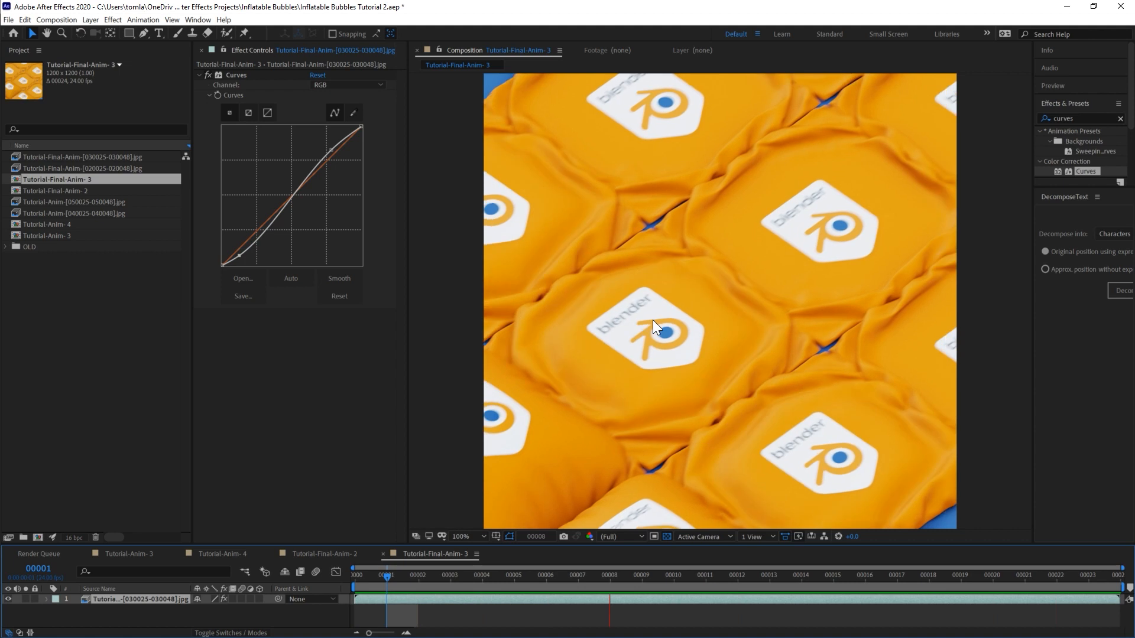
key("space")
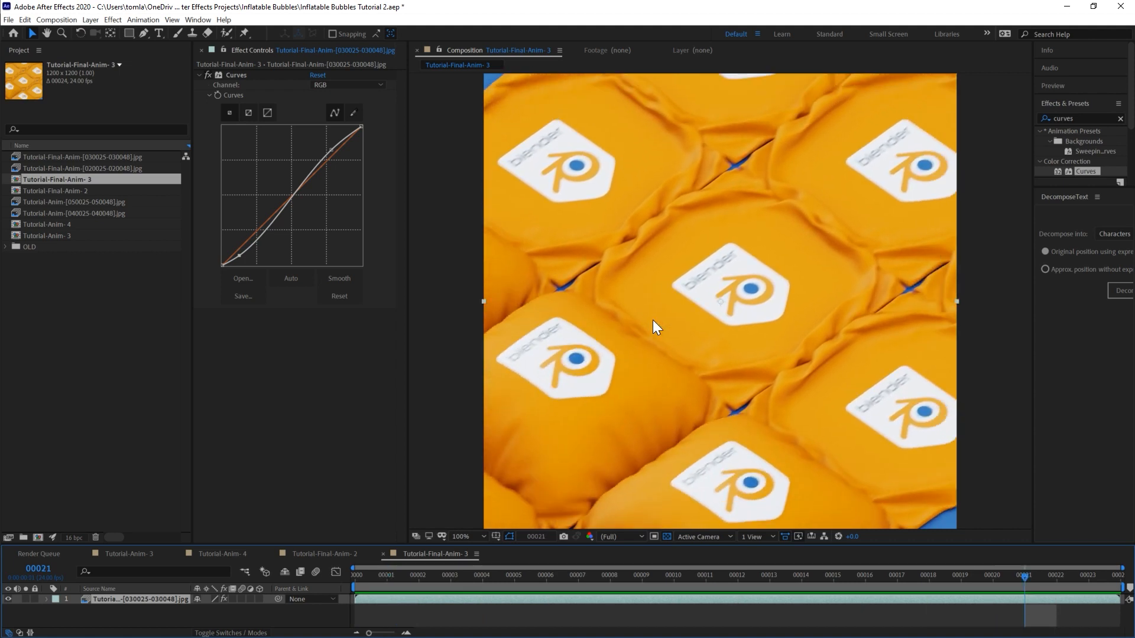
key("space")
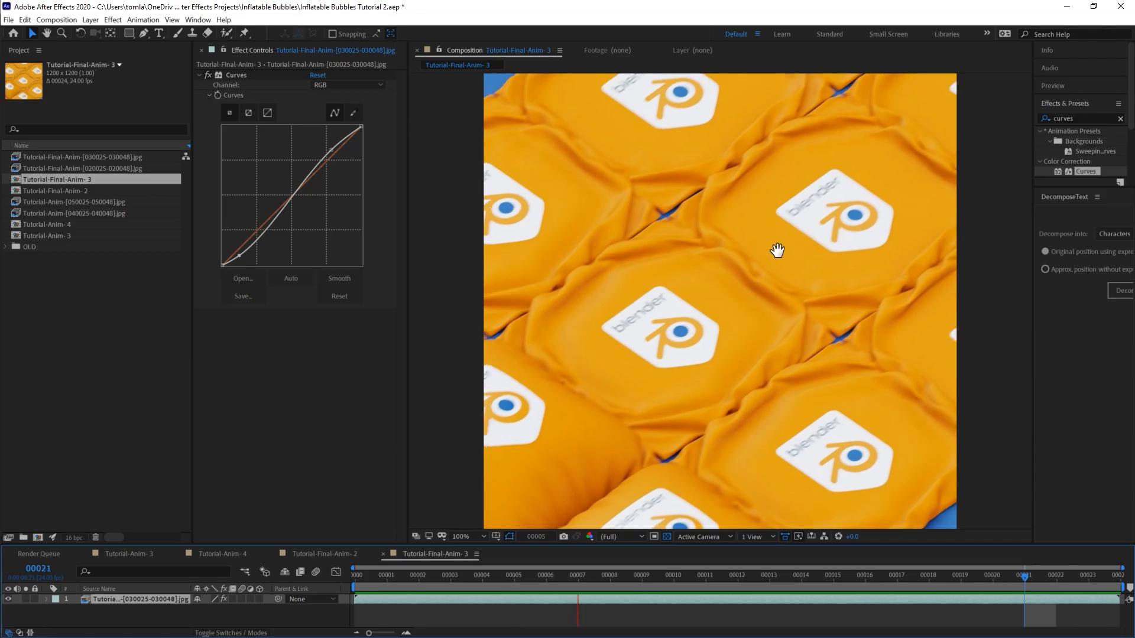
key("space")
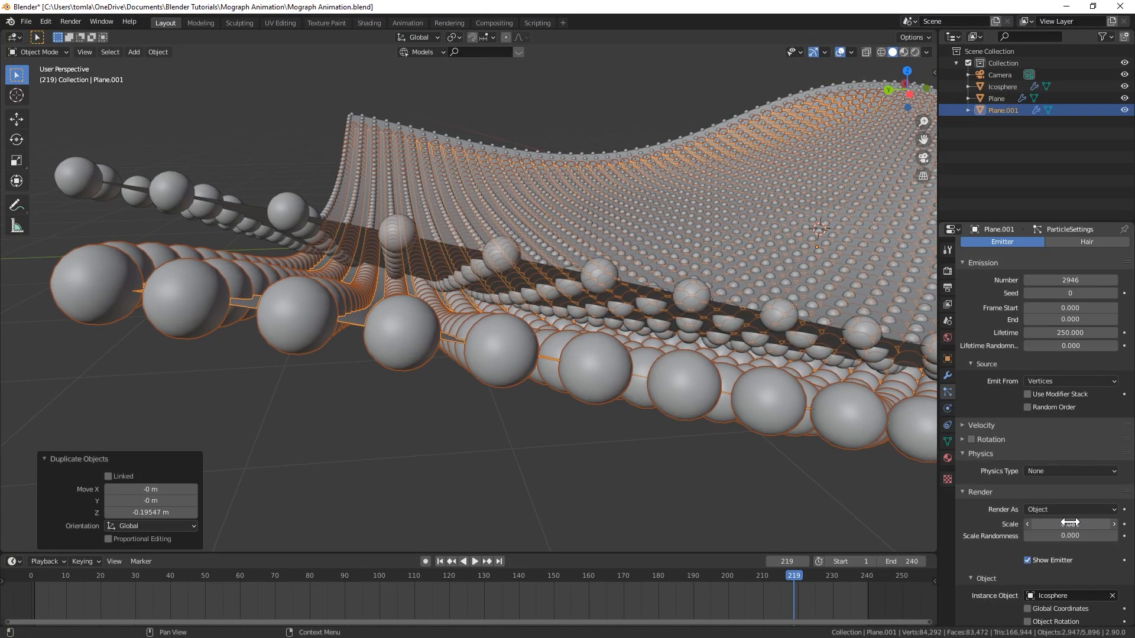
In Blender's Mograph Animation file, switch to rendered shading, inspect the particle spheres up close from several angles, and deselect the plane.
left_click(915, 52)
scroll(545, 235, "down", 5)
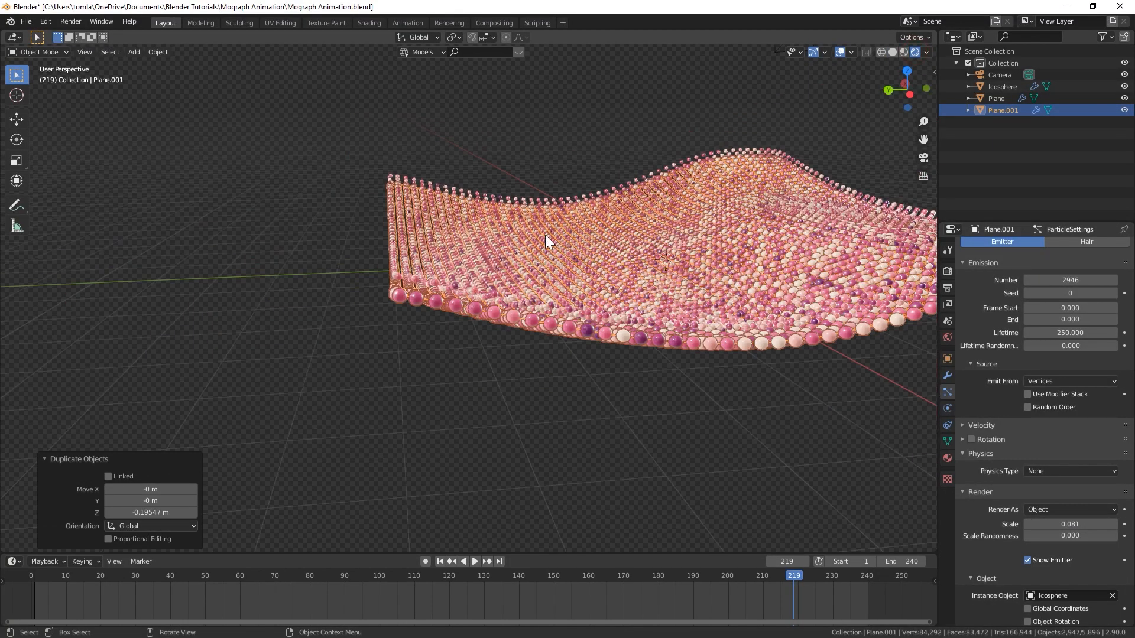
scroll(501, 304, "up", 4)
middle_click_drag(494, 307, 513, 311)
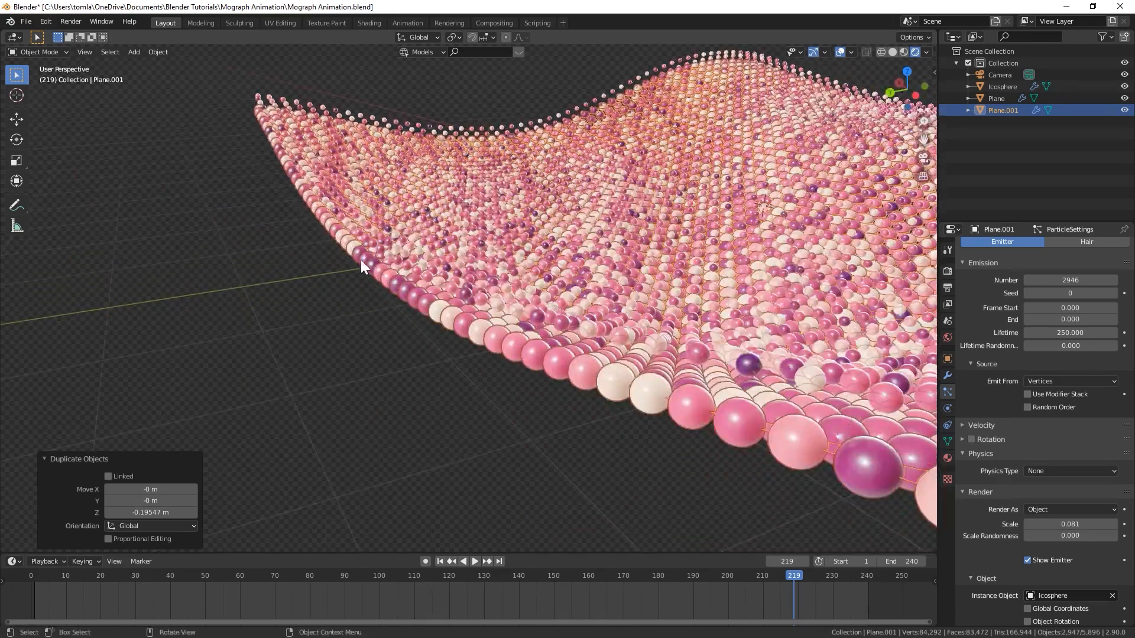
middle_click_drag(606, 329, 484, 117)
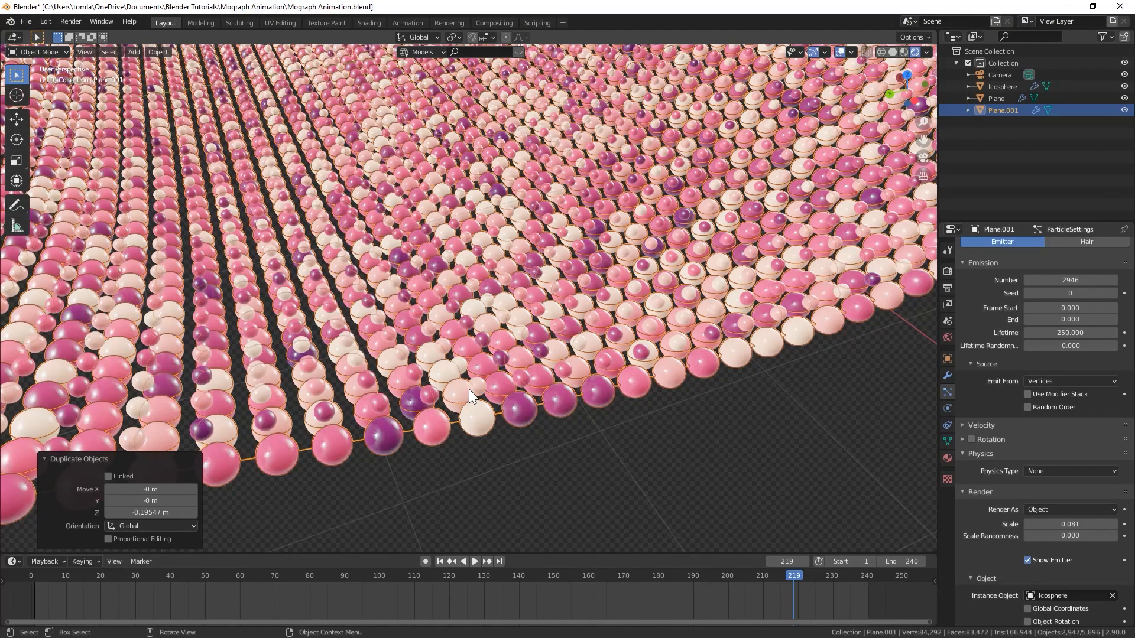
left_click(684, 423)
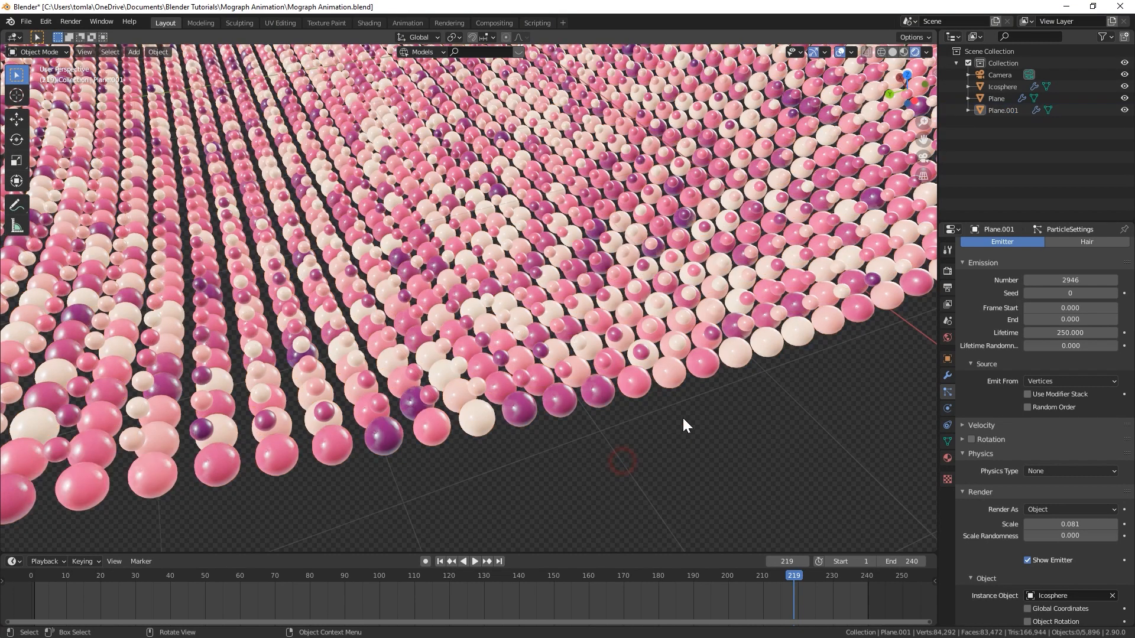